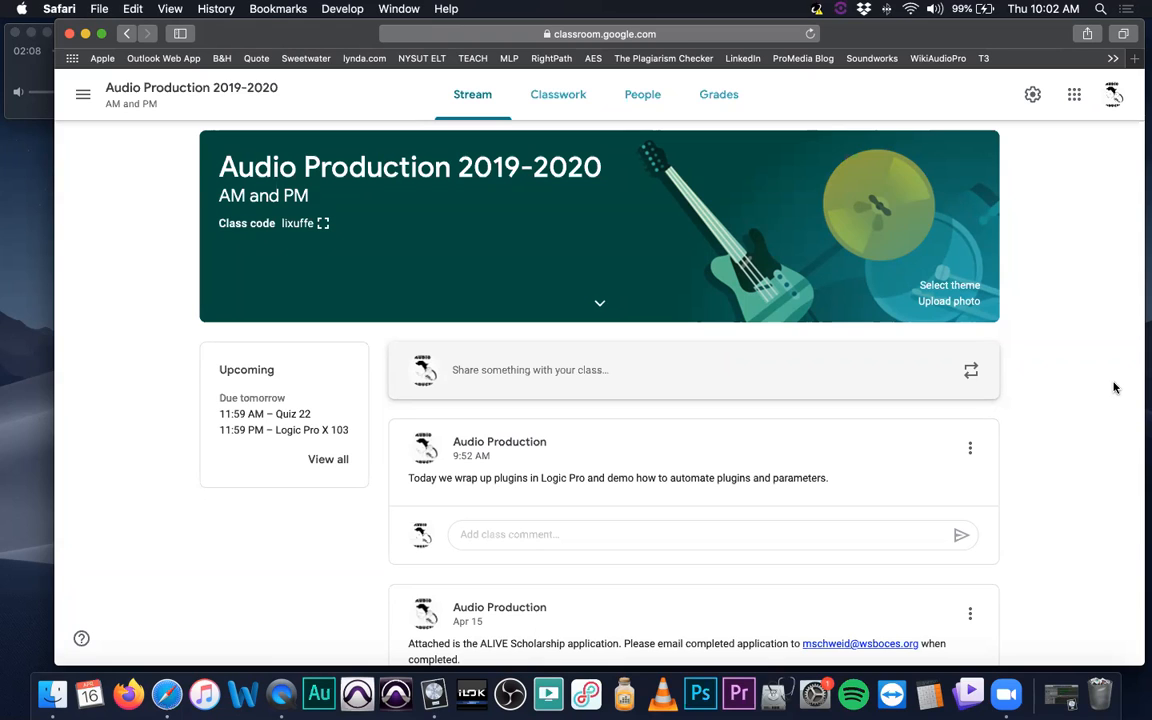
# Rename the Logic Pro X 103 assignment in the class's classwork to "Project 9A Master Class II" and save it
pyautogui.click(552, 95)
pyautogui.scroll(-5, 589, 368)
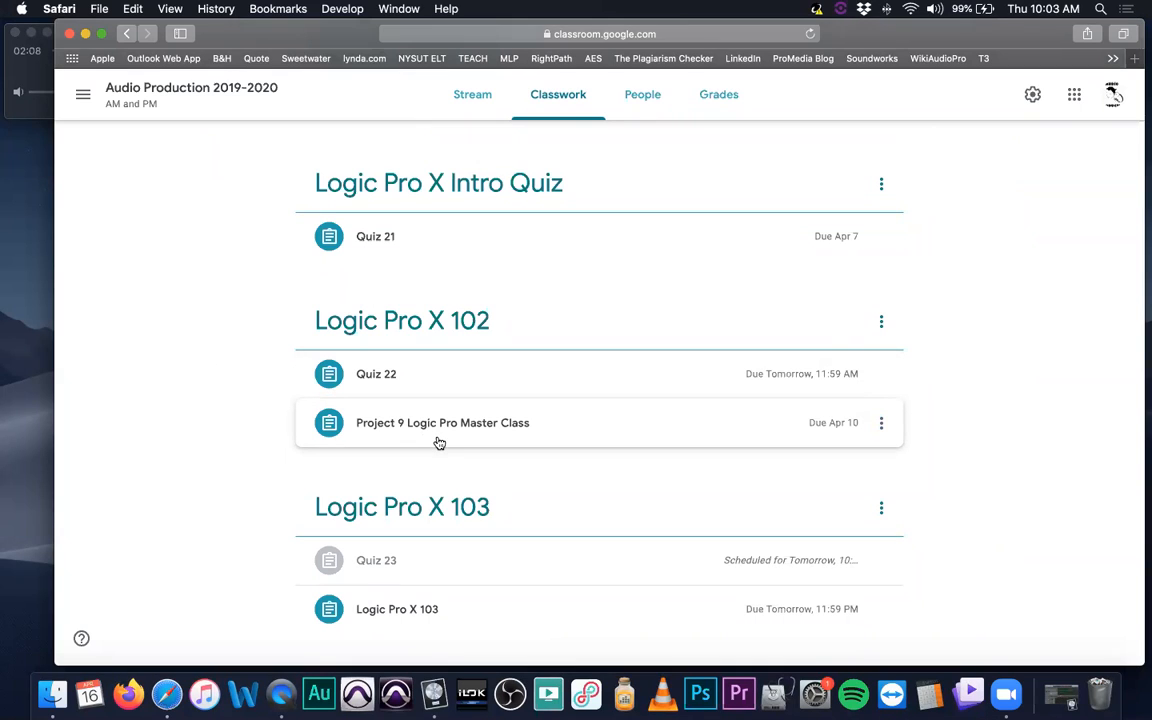
pyautogui.click(473, 608)
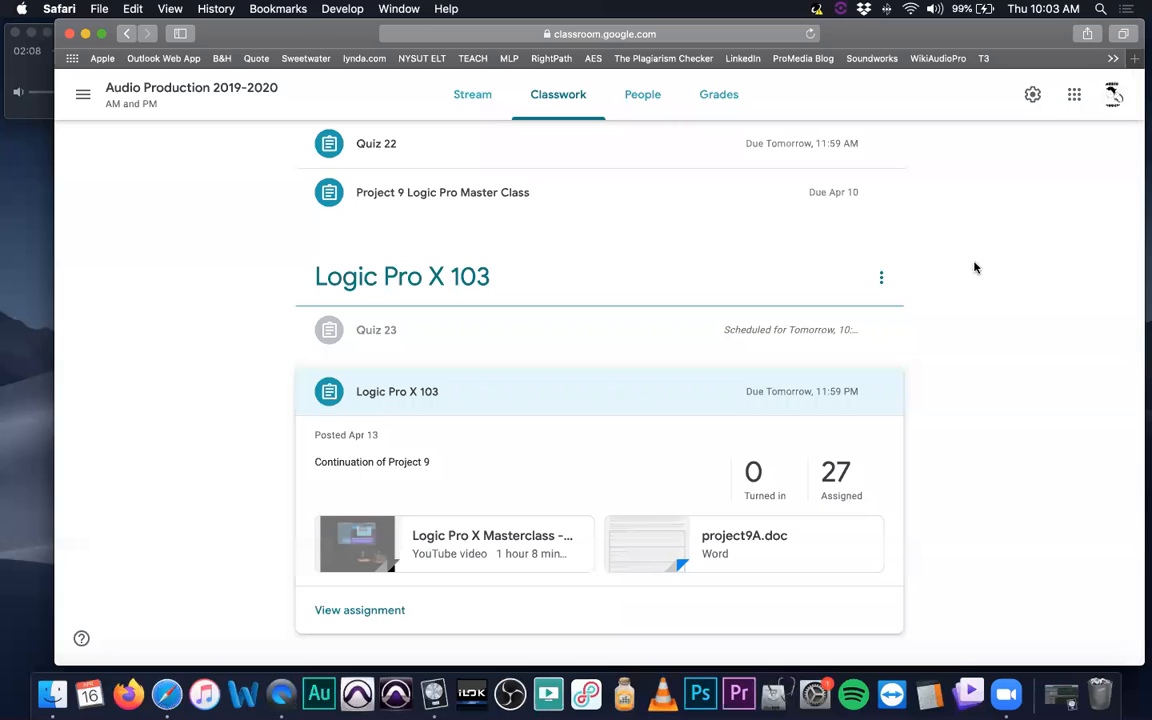
pyautogui.click(880, 393)
pyautogui.click(858, 426)
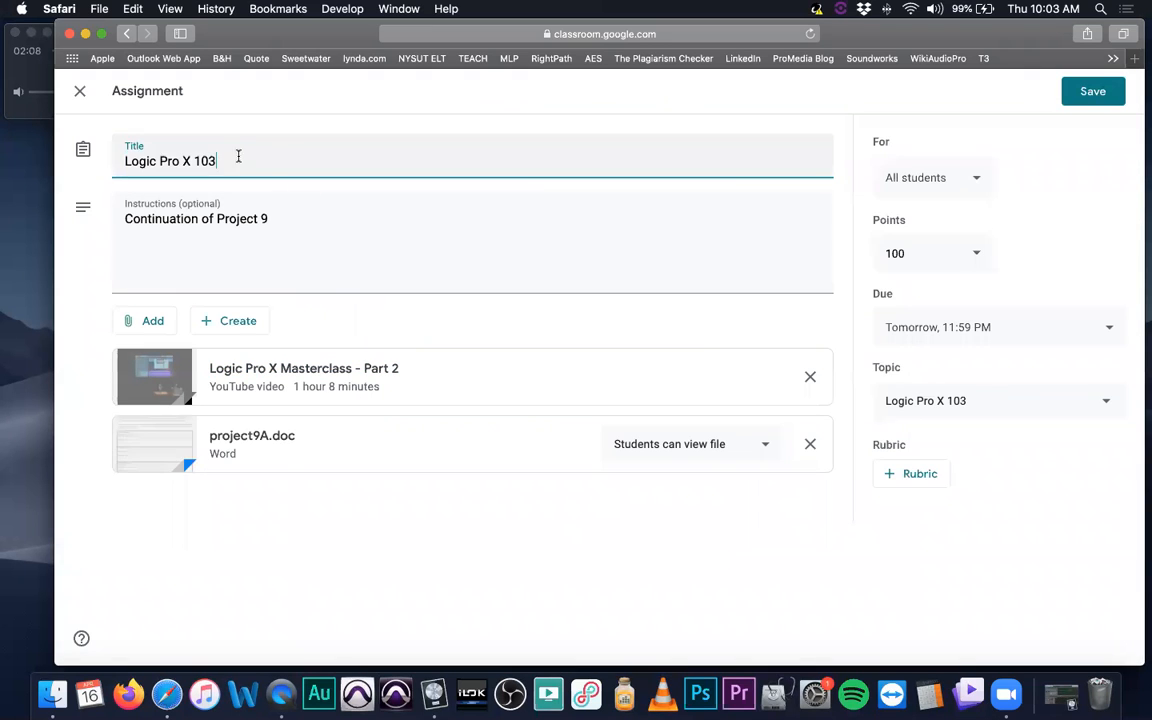
pyautogui.moveTo(238, 156); pyautogui.dragTo(6, 156)
pyautogui.write('Proje')
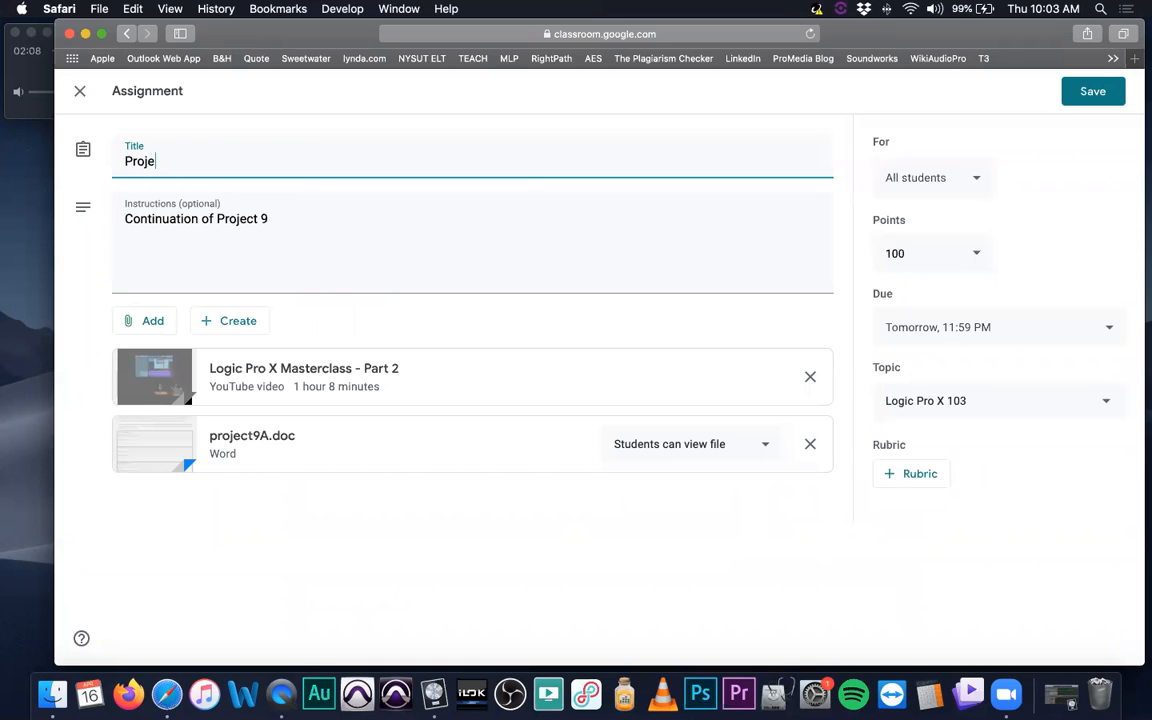
pyautogui.write('ct 9A Master Class II')
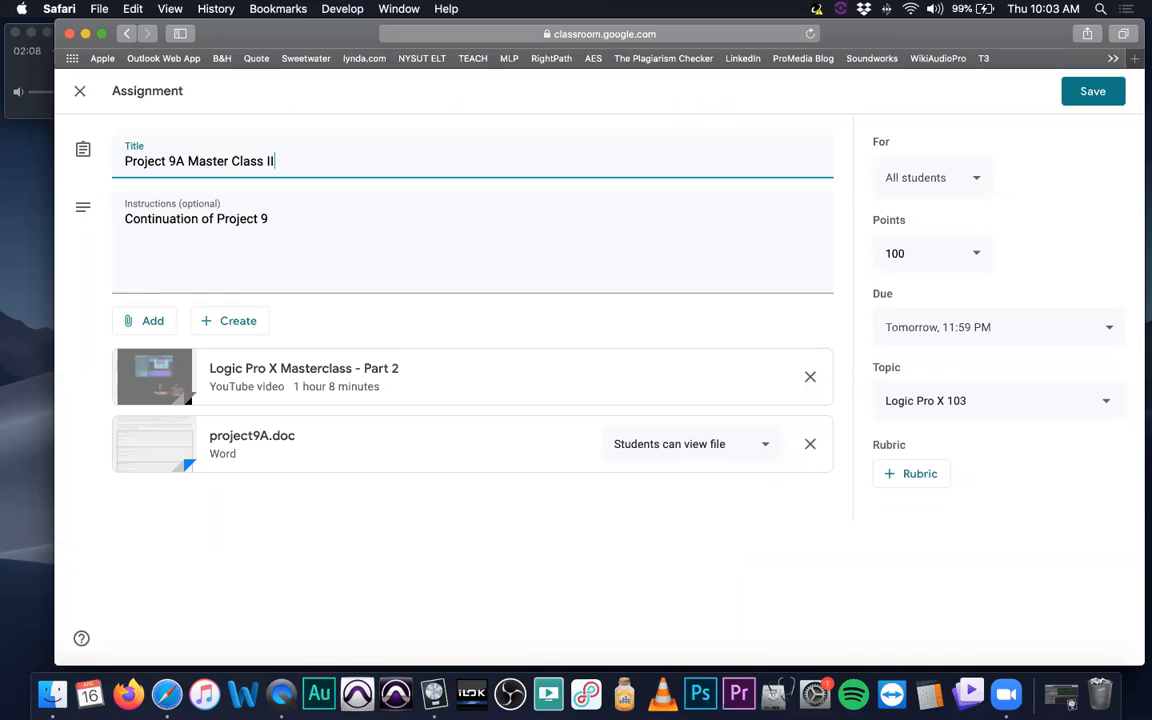
pyautogui.click(1076, 100)
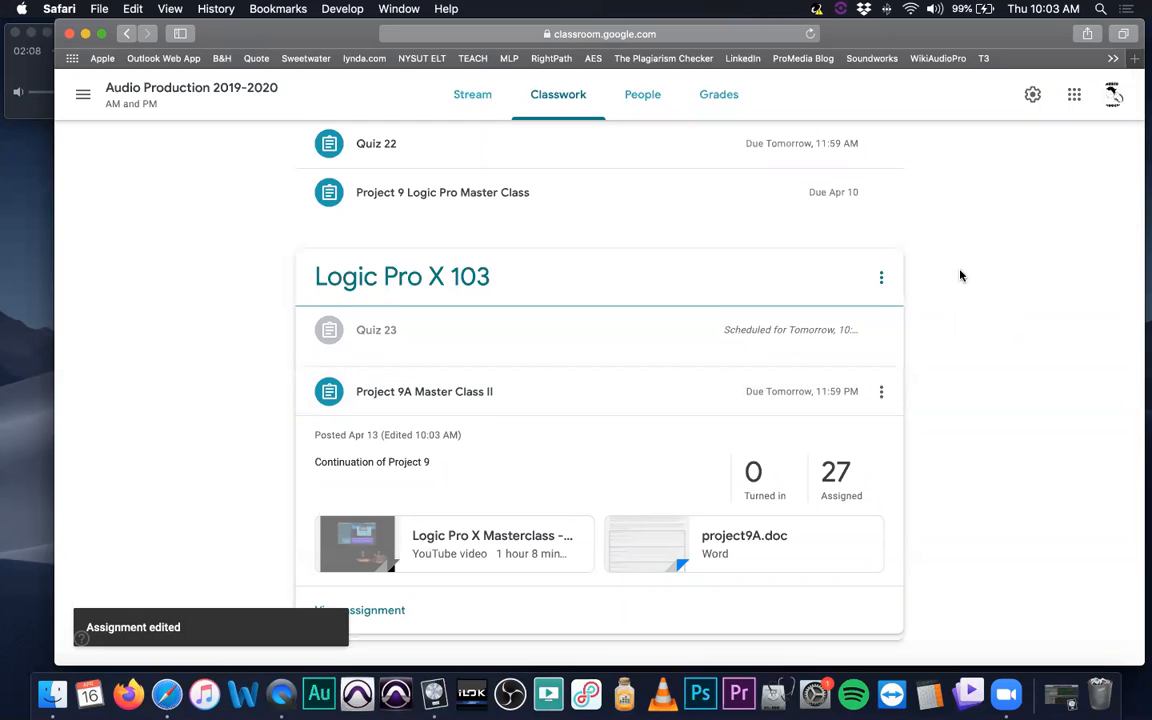
# Check the details of the scheduled Quiz 23, collapse it again and dismiss the Trend Micro notification
pyautogui.click(540, 350)
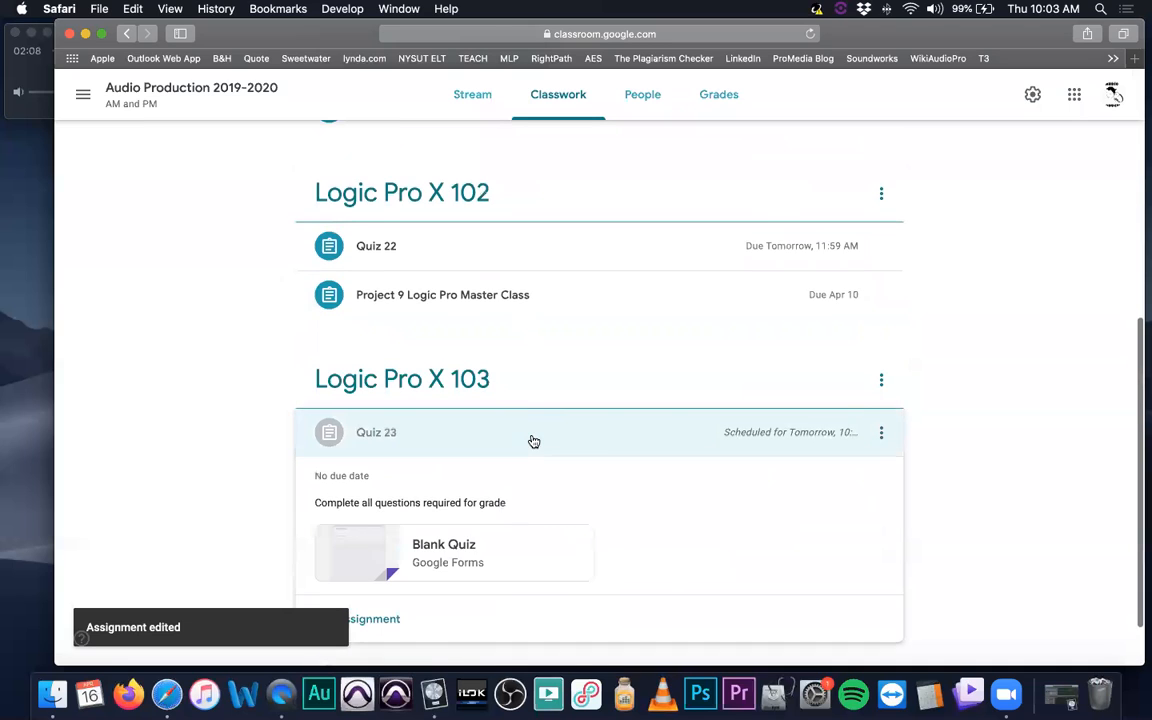
pyautogui.click(532, 440)
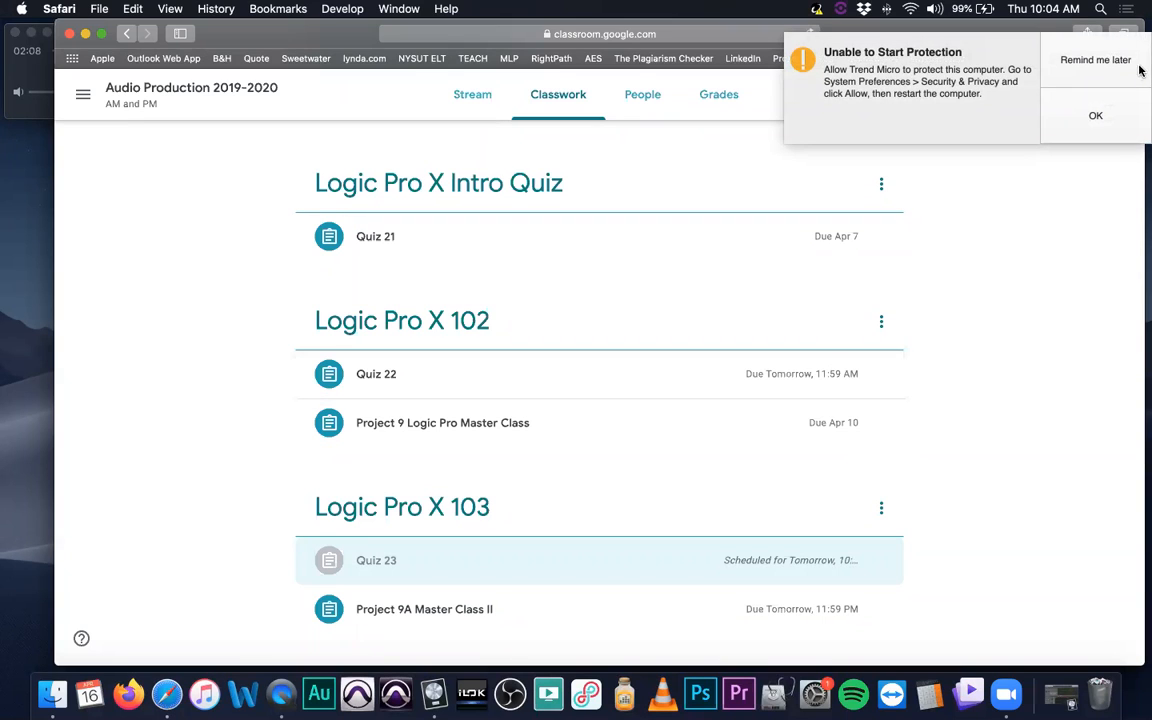
pyautogui.click(1025, 66)
pyautogui.click(983, 38)
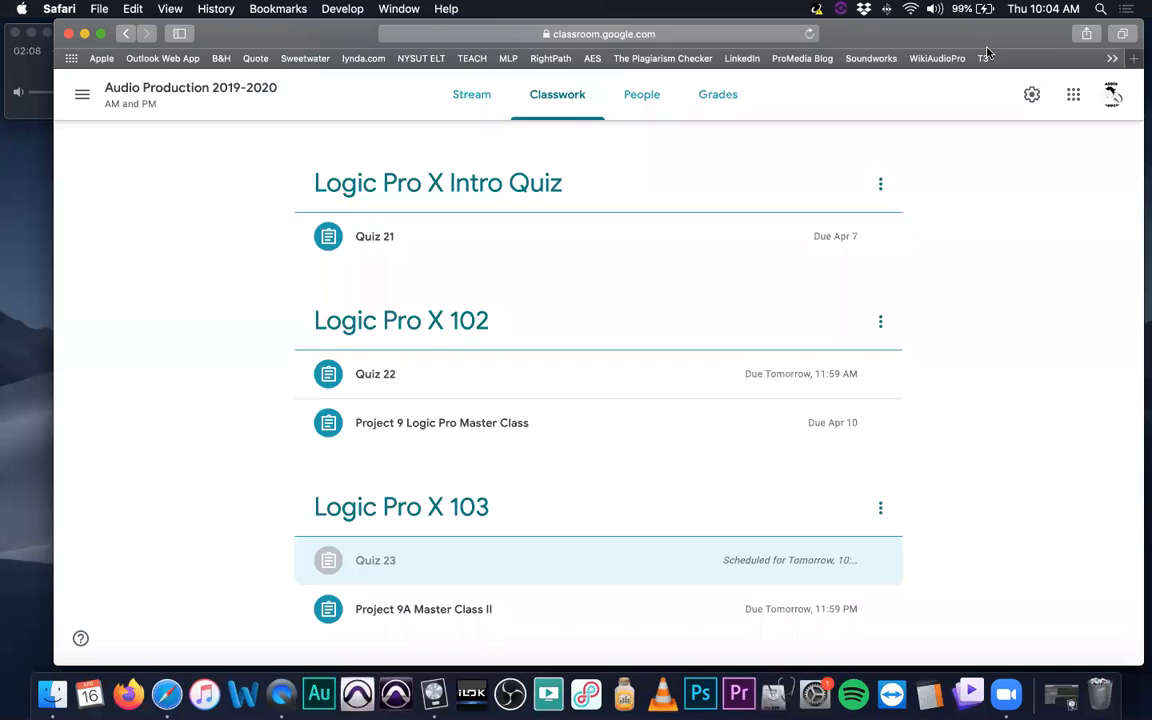
# Find the Apr 15 lesson notes post in the class stream, read its IMG_0195.JPG attachment and close the image
pyautogui.click(471, 100)
pyautogui.scroll(-10, 539, 273)
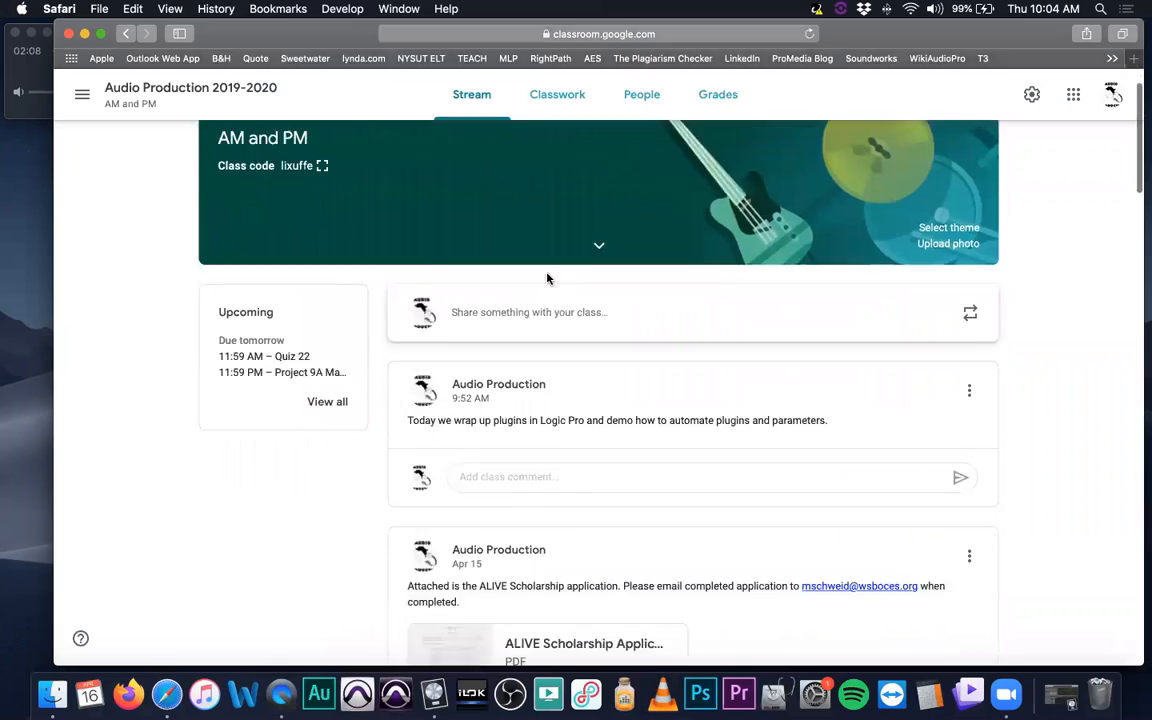
pyautogui.scroll(-10, 552, 281)
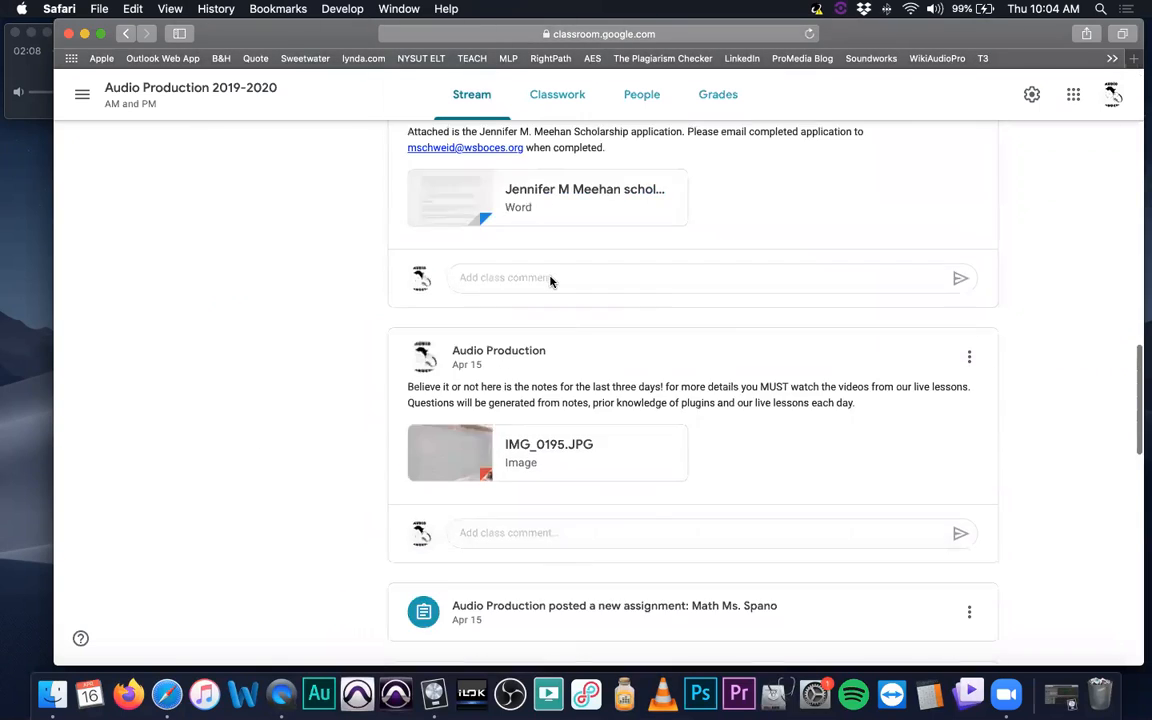
pyautogui.scroll(8, 550, 276)
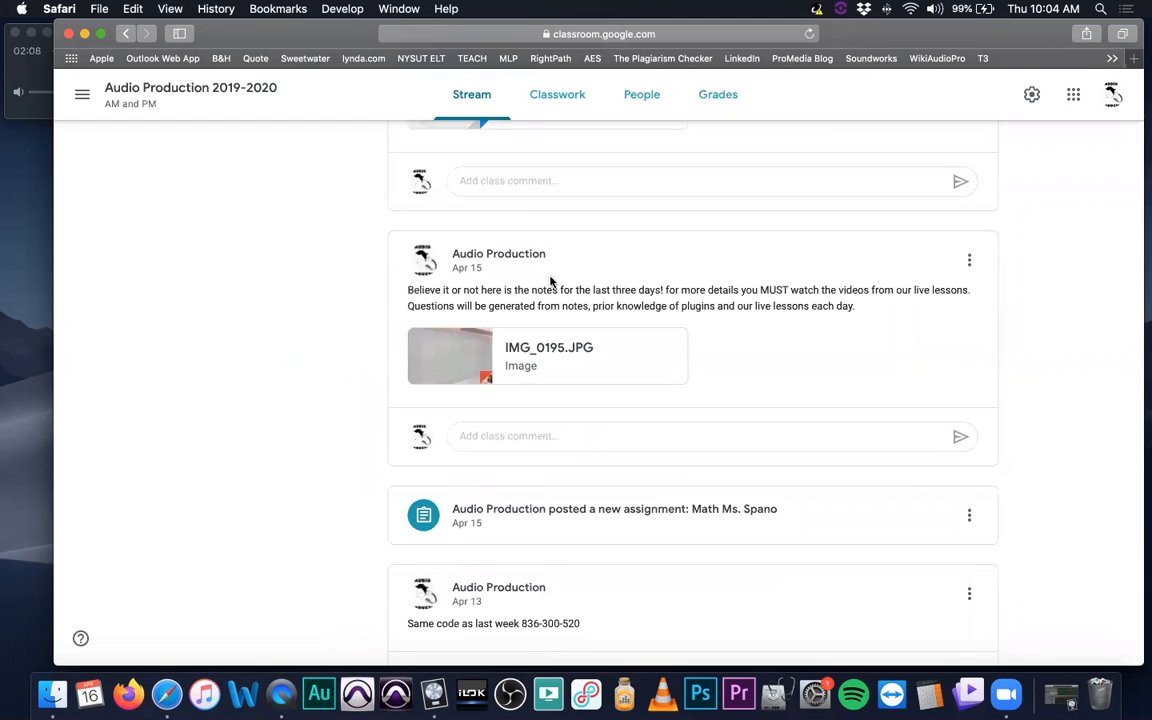
pyautogui.scroll(-2, 590, 289)
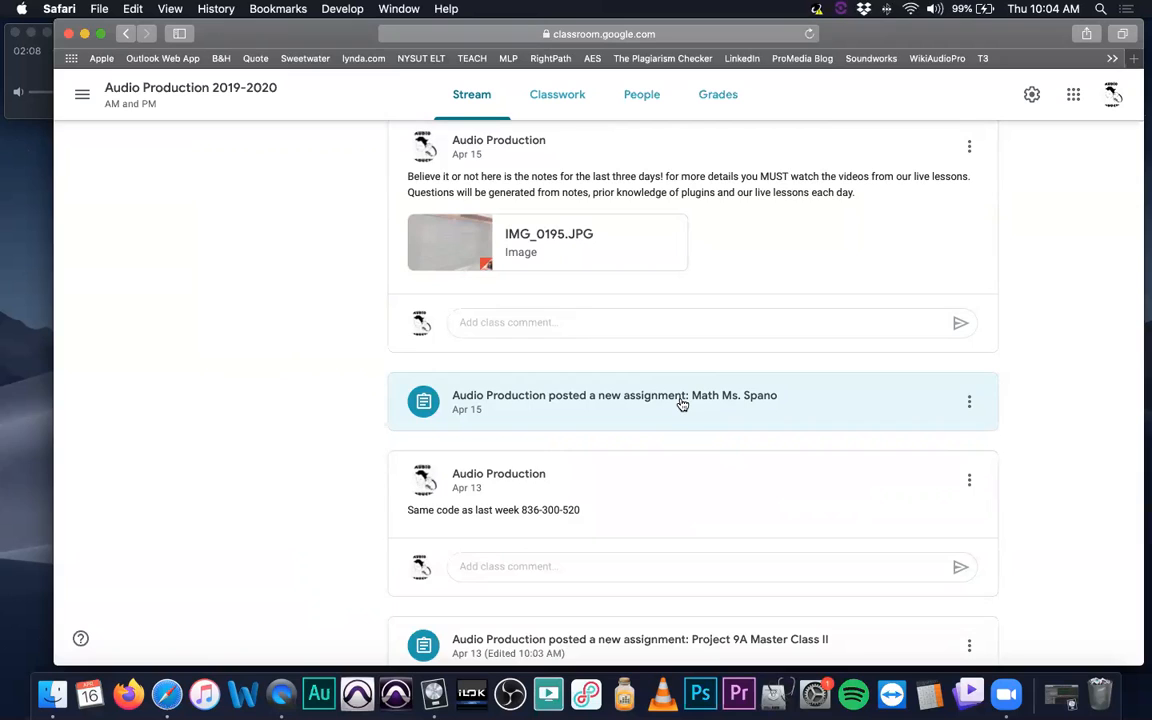
pyautogui.scroll(3, 691, 417)
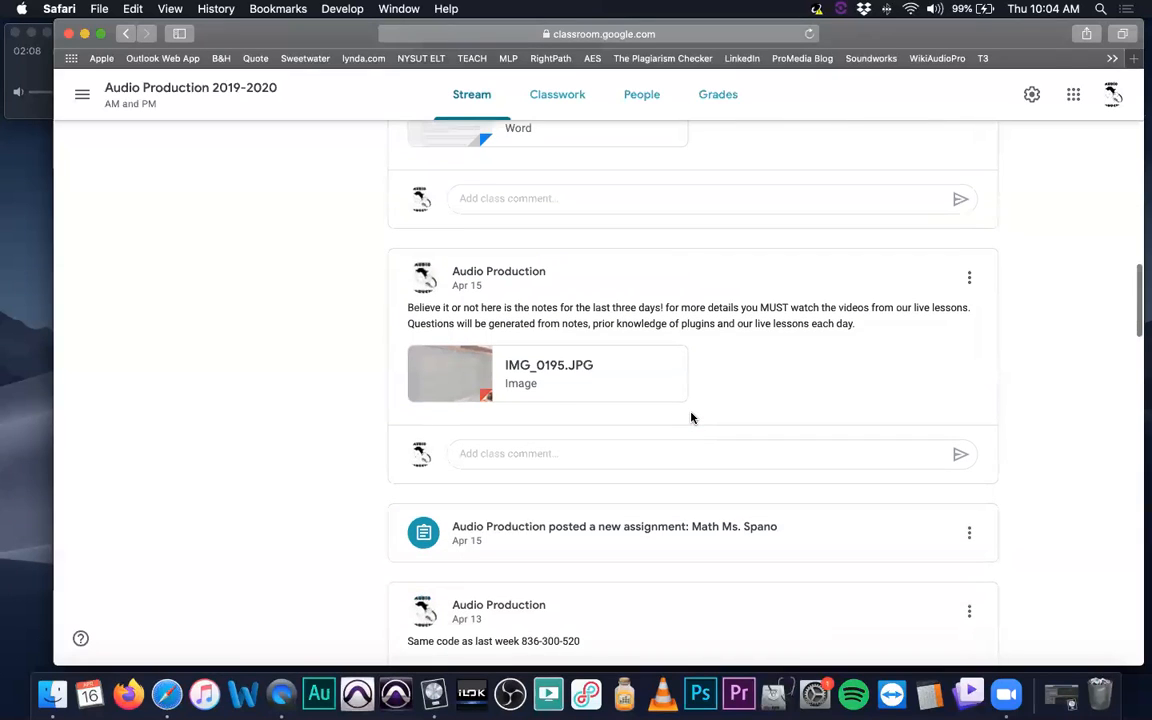
pyautogui.scroll(1, 620, 415)
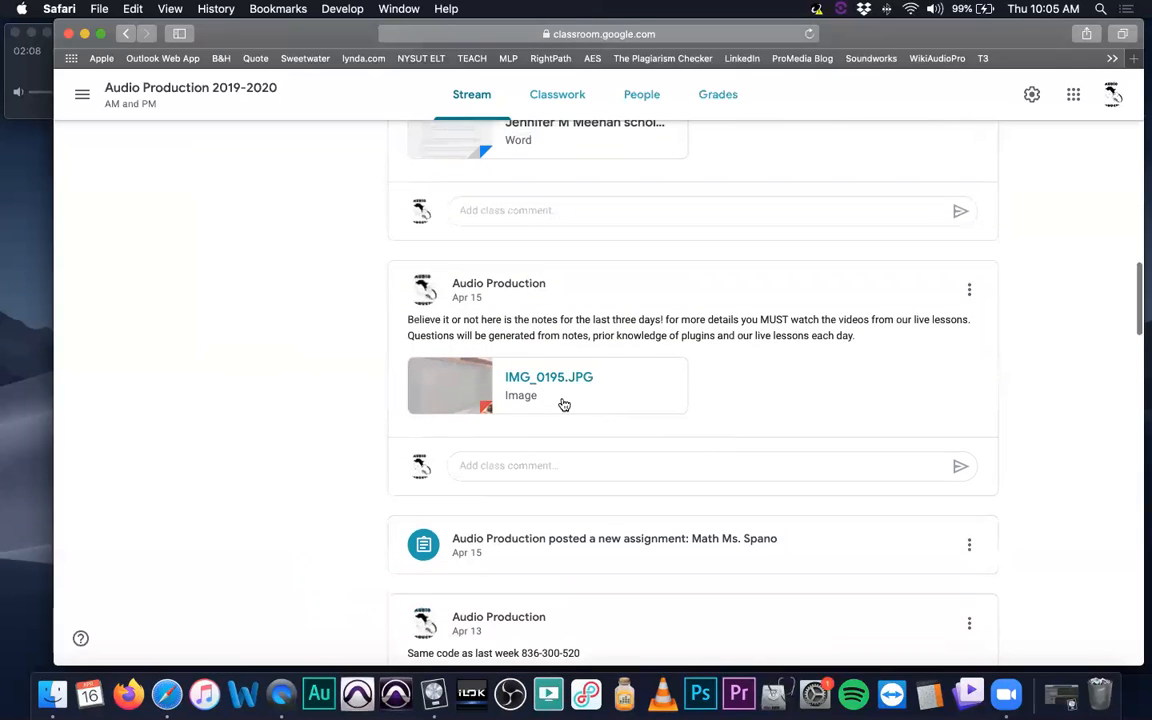
pyautogui.click(444, 393)
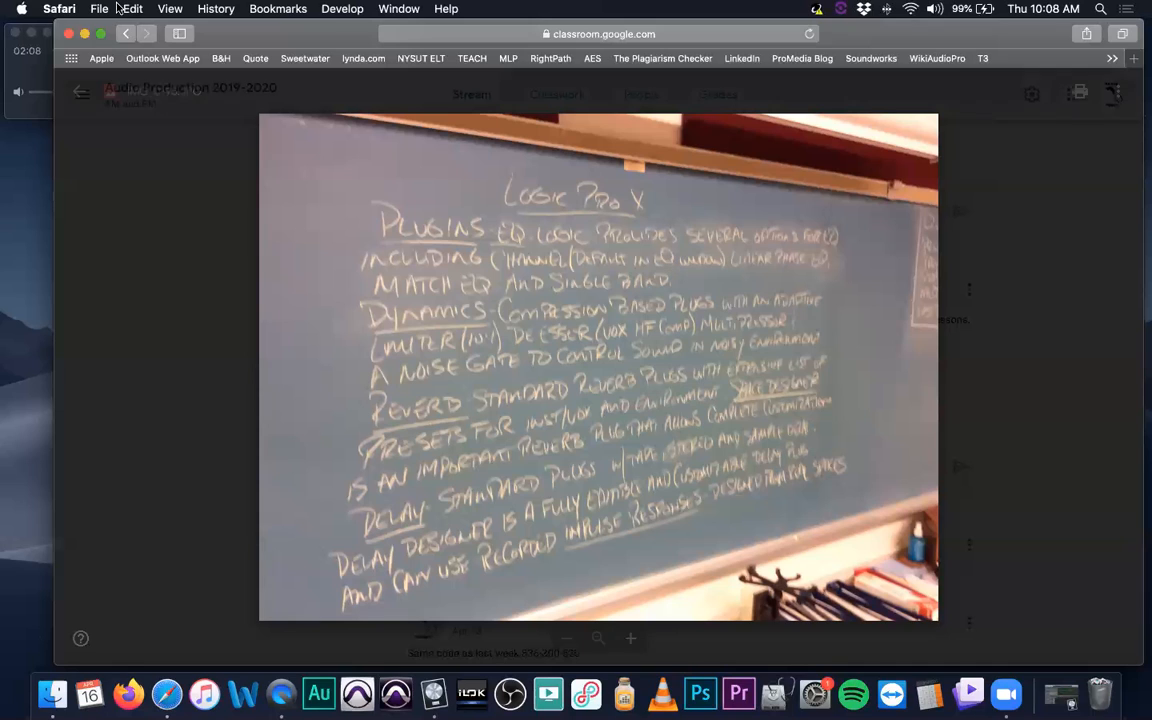
pyautogui.click(79, 91)
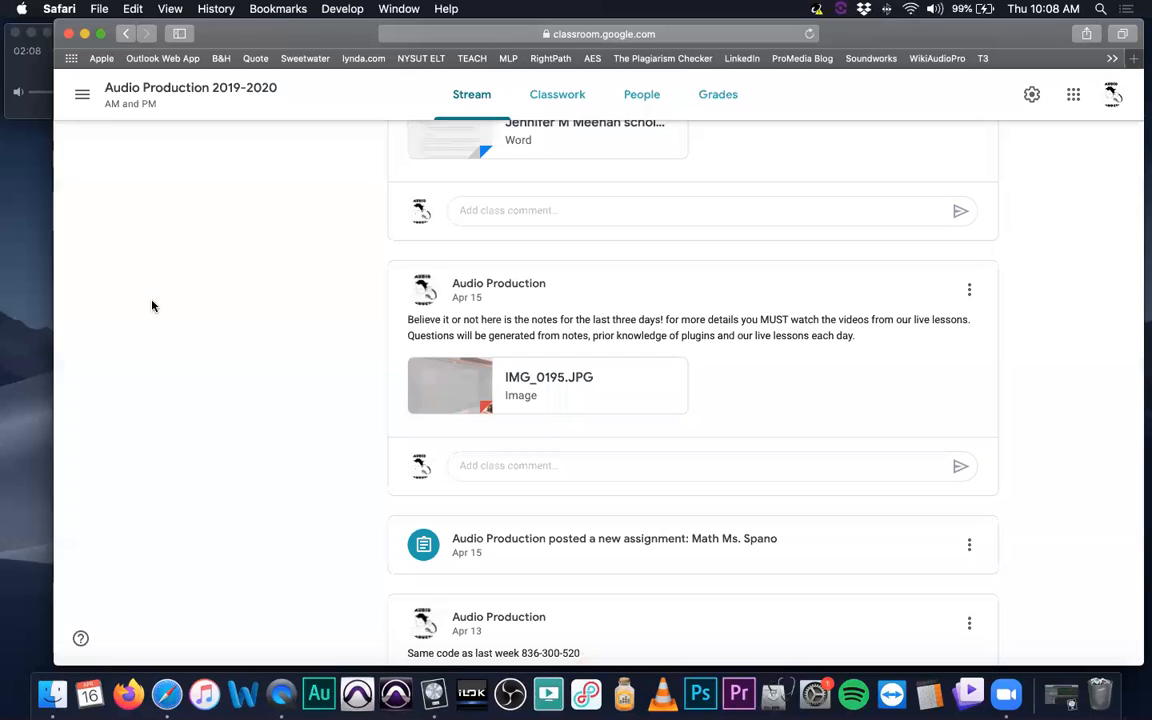
# Look over the stream posts around the lesson notes and dismiss the Trend Micro protection notification
pyautogui.scroll(-5, 262, 380)
pyautogui.scroll(5, 262, 382)
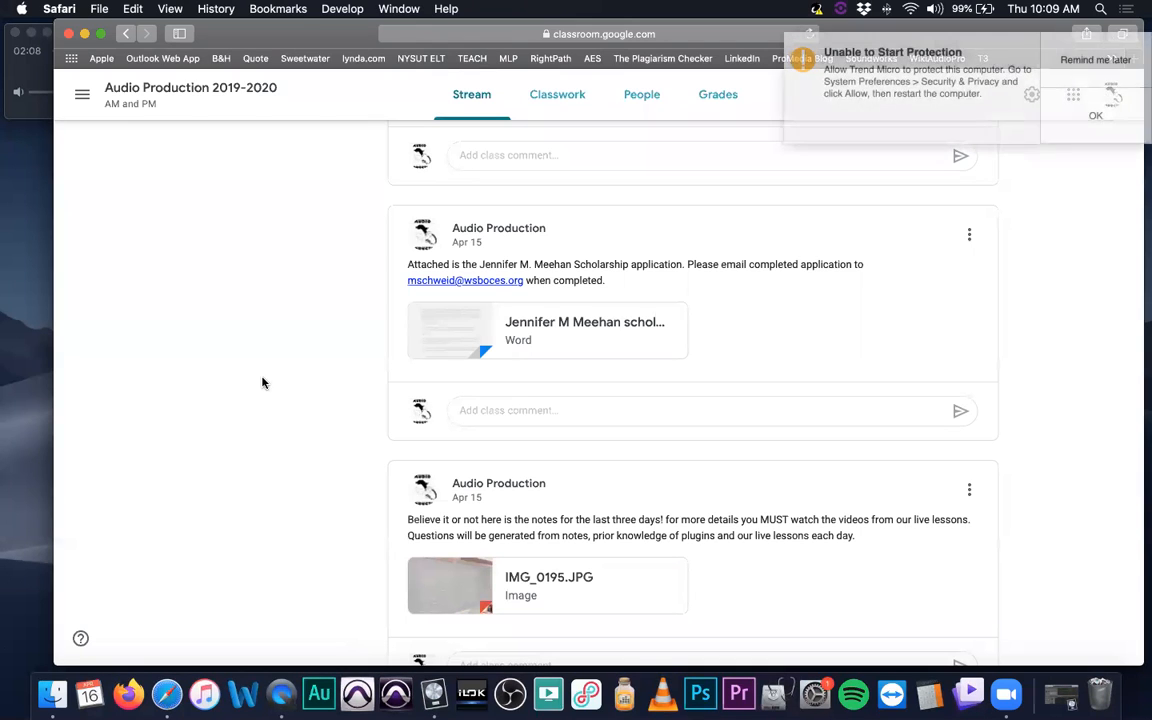
pyautogui.click(1045, 58)
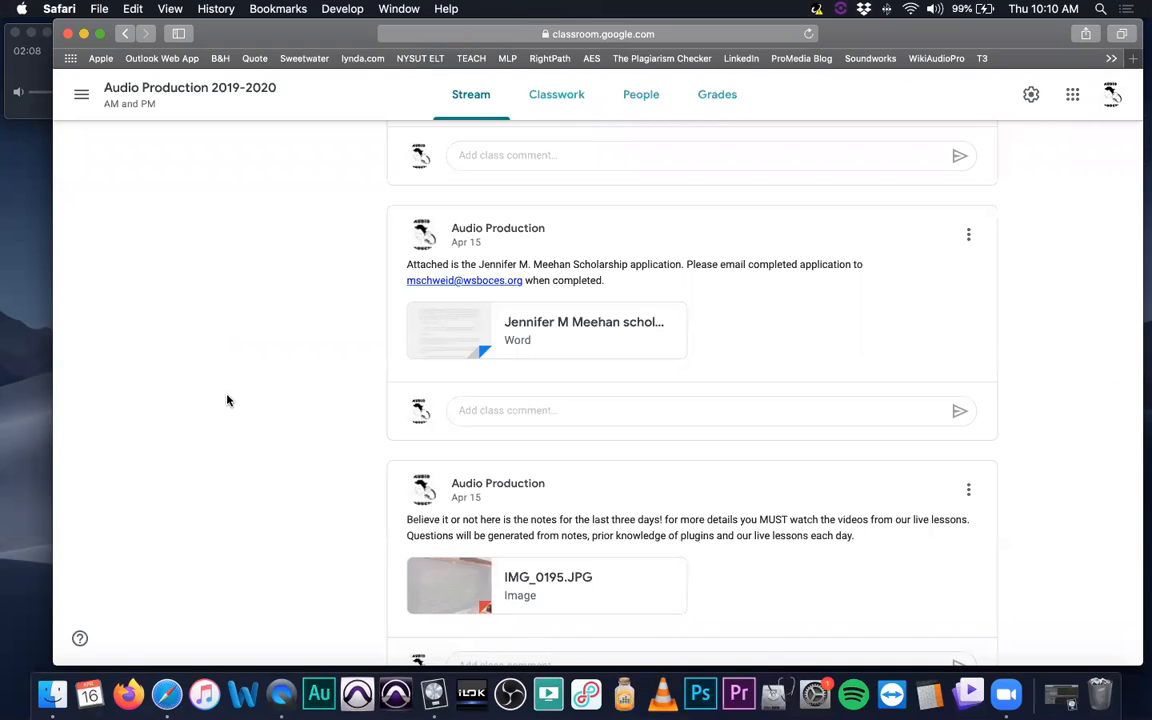
# Browse the scholarship posts, read the memorial award's attached Word document including its award criteria, and close it
pyautogui.scroll(3, 227, 400)
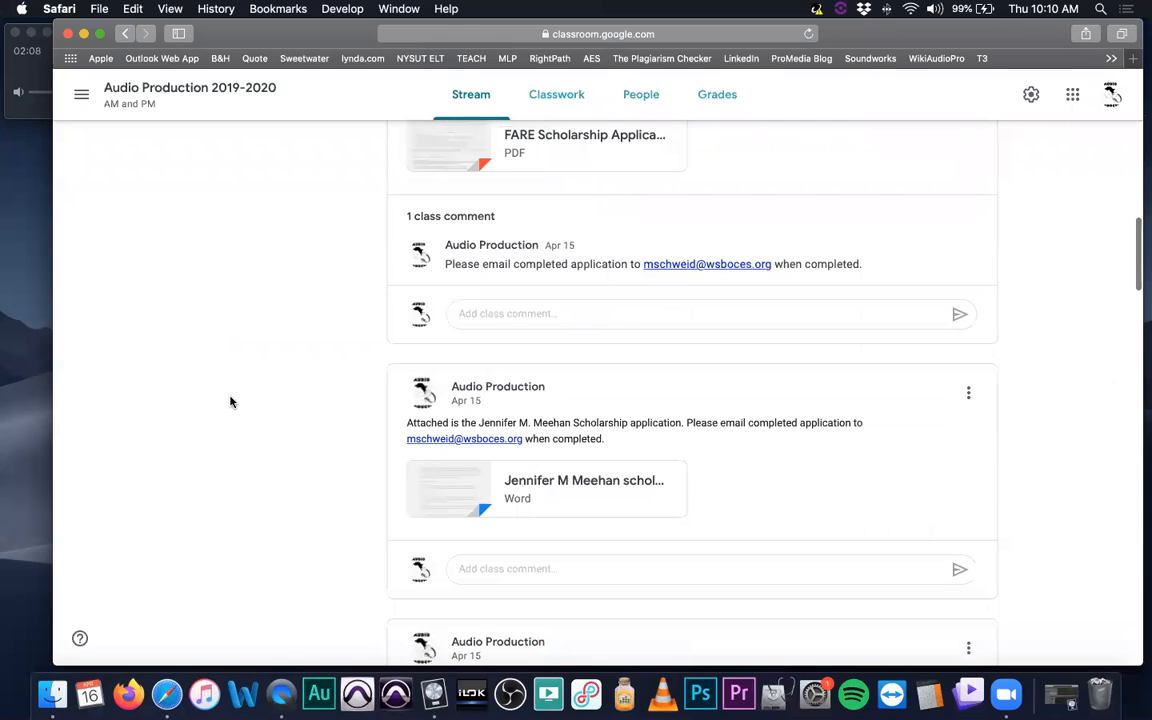
pyautogui.scroll(5, 238, 410)
pyautogui.scroll(-6, 241, 411)
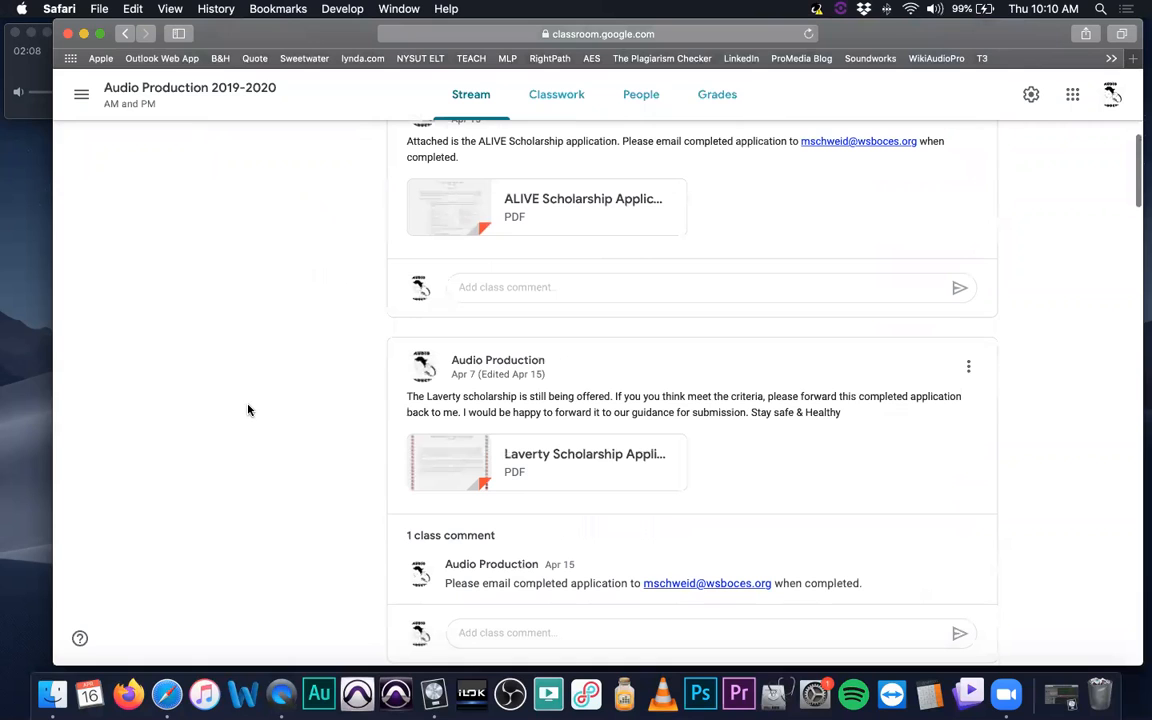
pyautogui.scroll(-10, 249, 410)
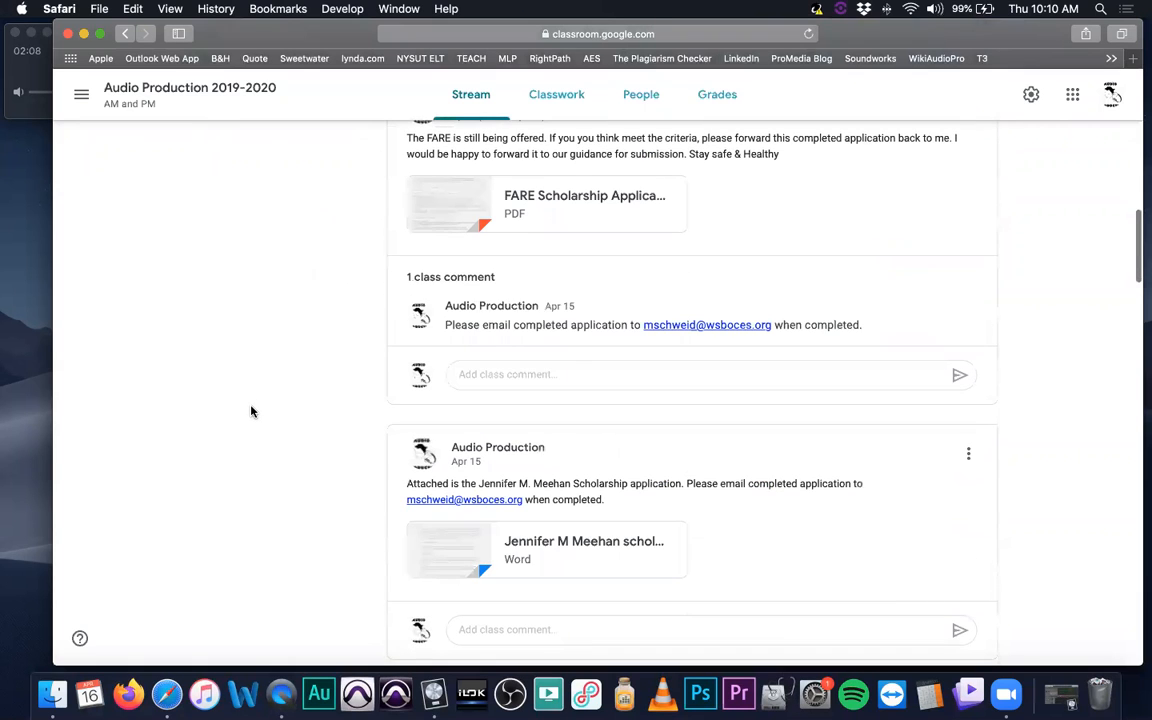
pyautogui.click(624, 548)
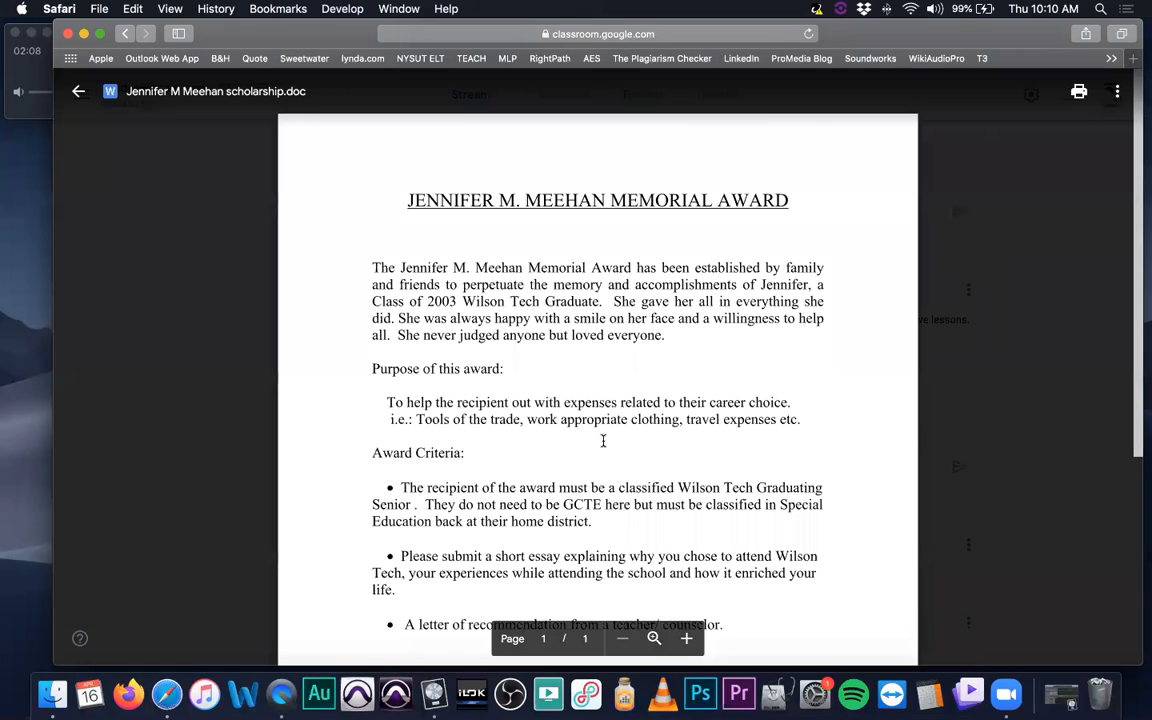
pyautogui.scroll(-8, 603, 441)
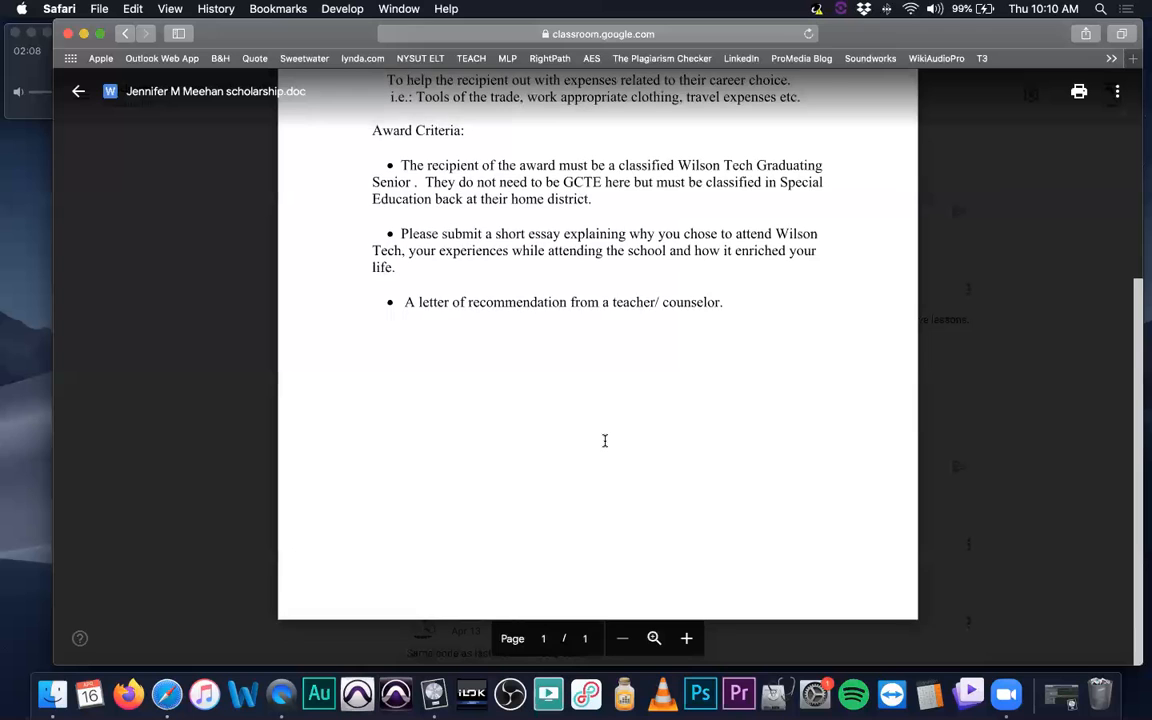
pyautogui.scroll(4, 604, 441)
pyautogui.scroll(-5, 604, 441)
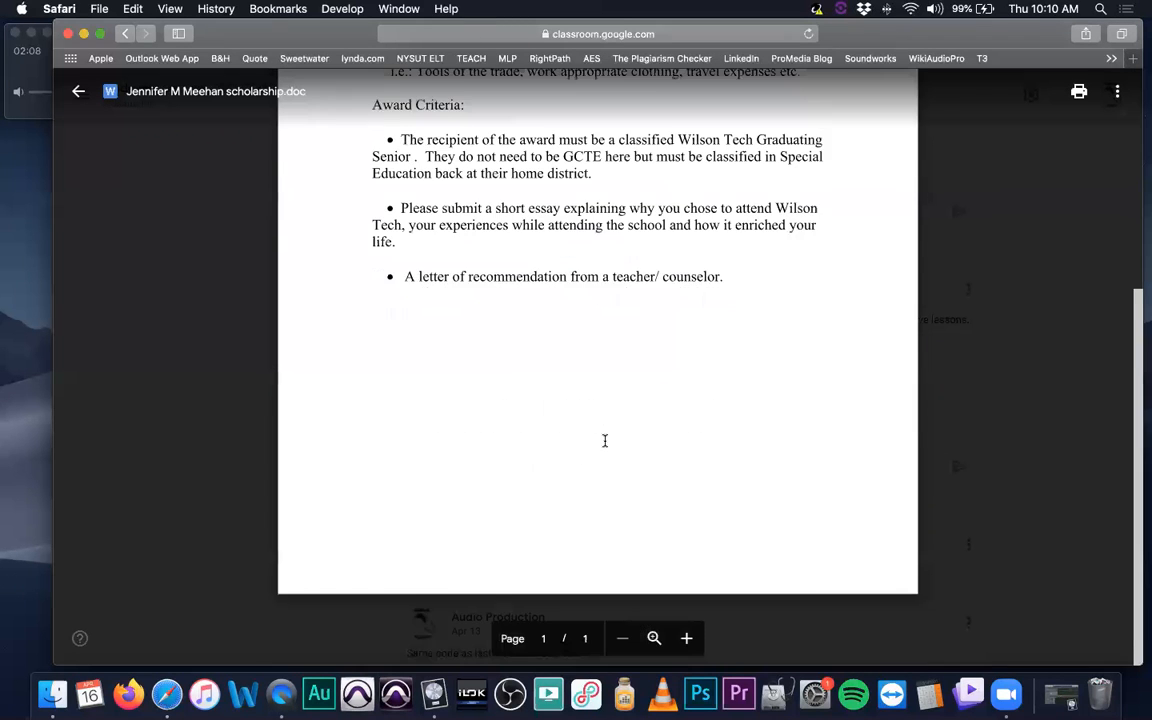
pyautogui.scroll(4, 604, 441)
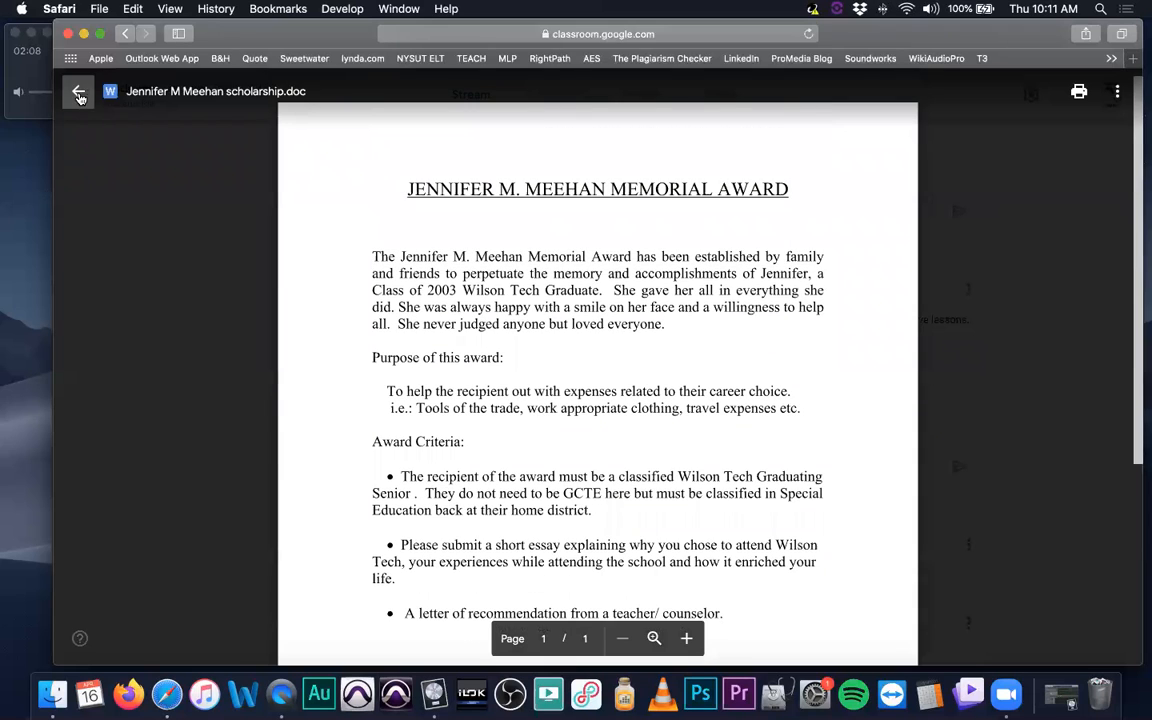
pyautogui.click(78, 91)
# Review the FARE Scholarship Application PDF, highlighting part of the ceremony date and the submission deadline, and close it
pyautogui.scroll(9, 540, 358)
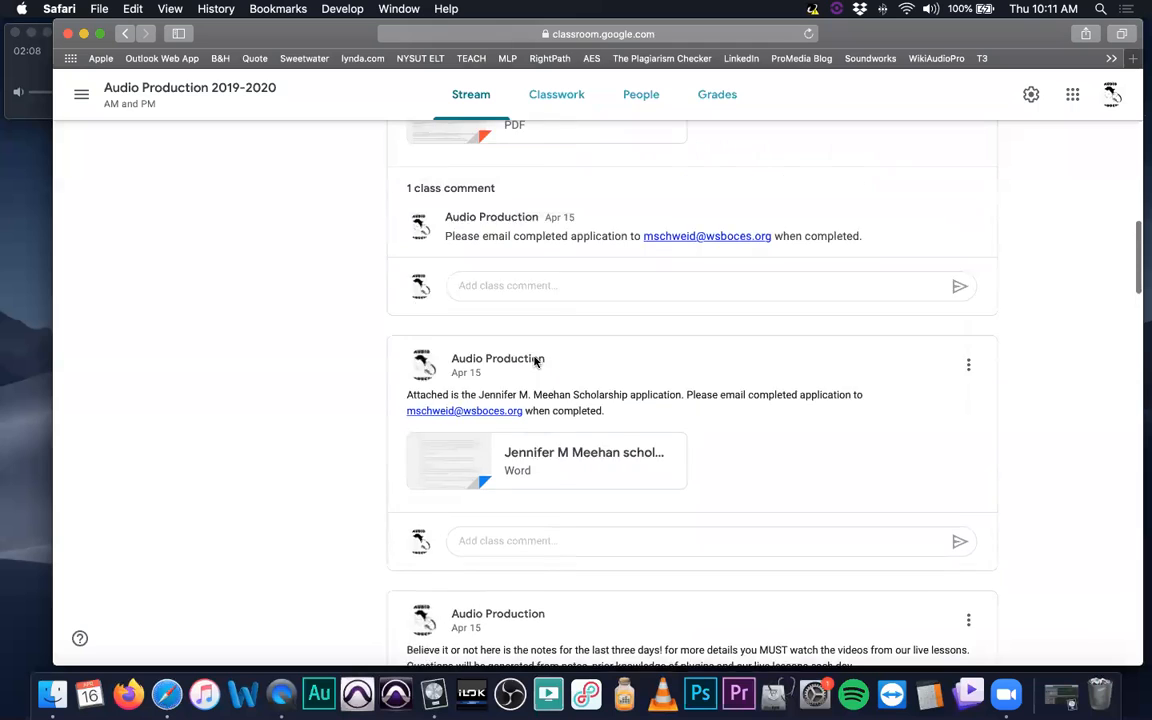
pyautogui.click(576, 239)
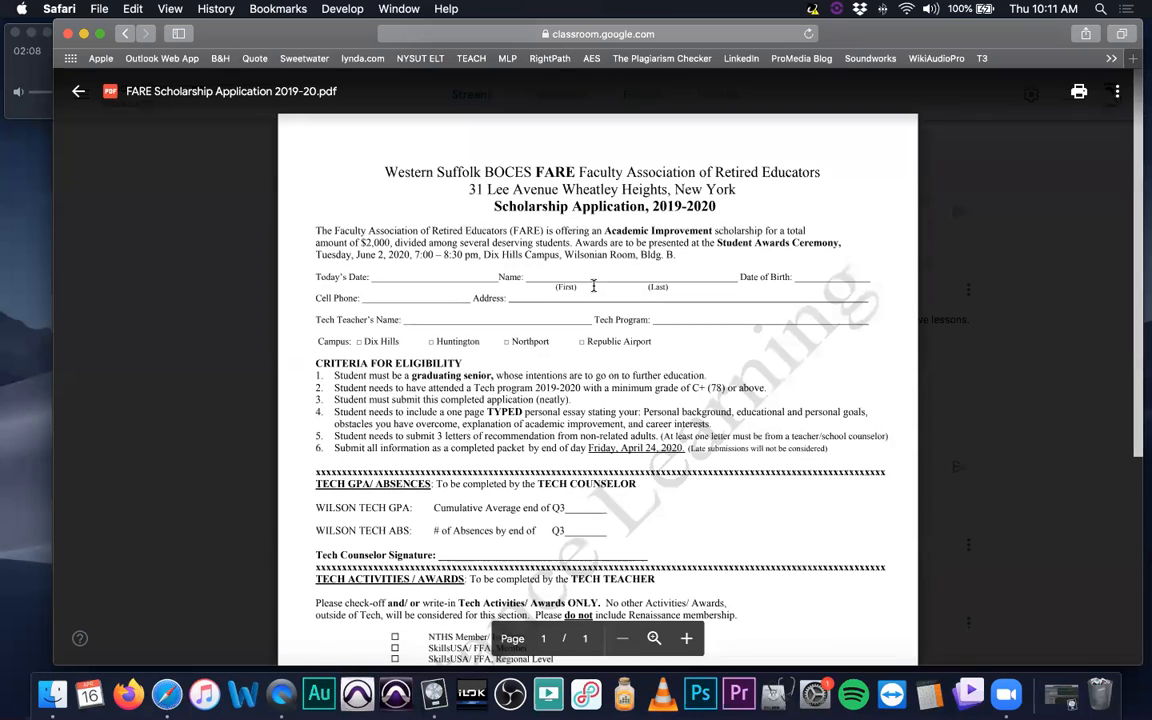
pyautogui.scroll(-1, 600, 320)
pyautogui.scroll(1, 599, 319)
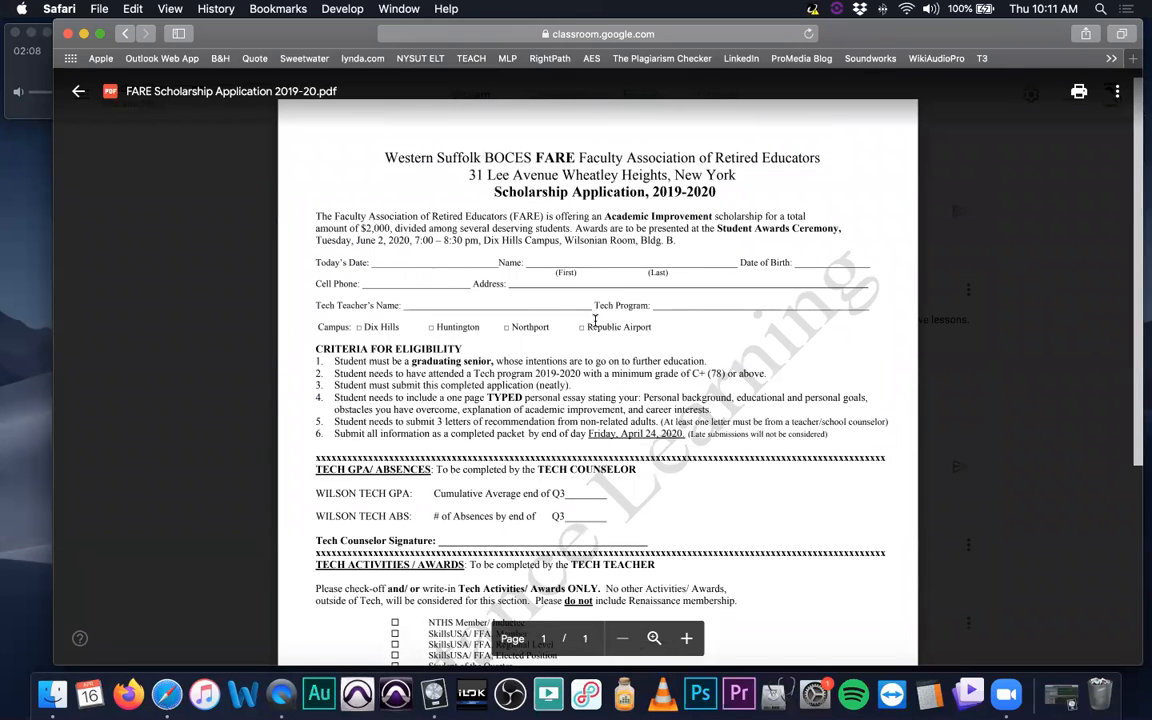
pyautogui.moveTo(316, 240); pyautogui.dragTo(356, 241)
pyautogui.scroll(-5, 440, 262)
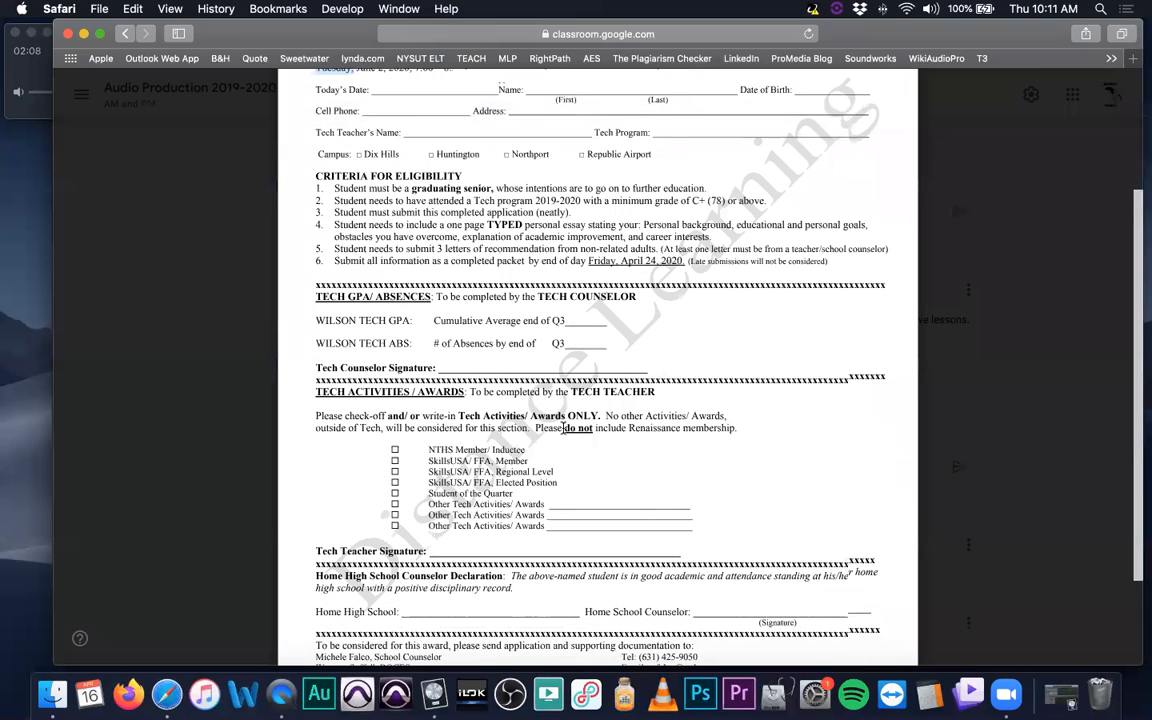
pyautogui.scroll(-4, 1130, 438)
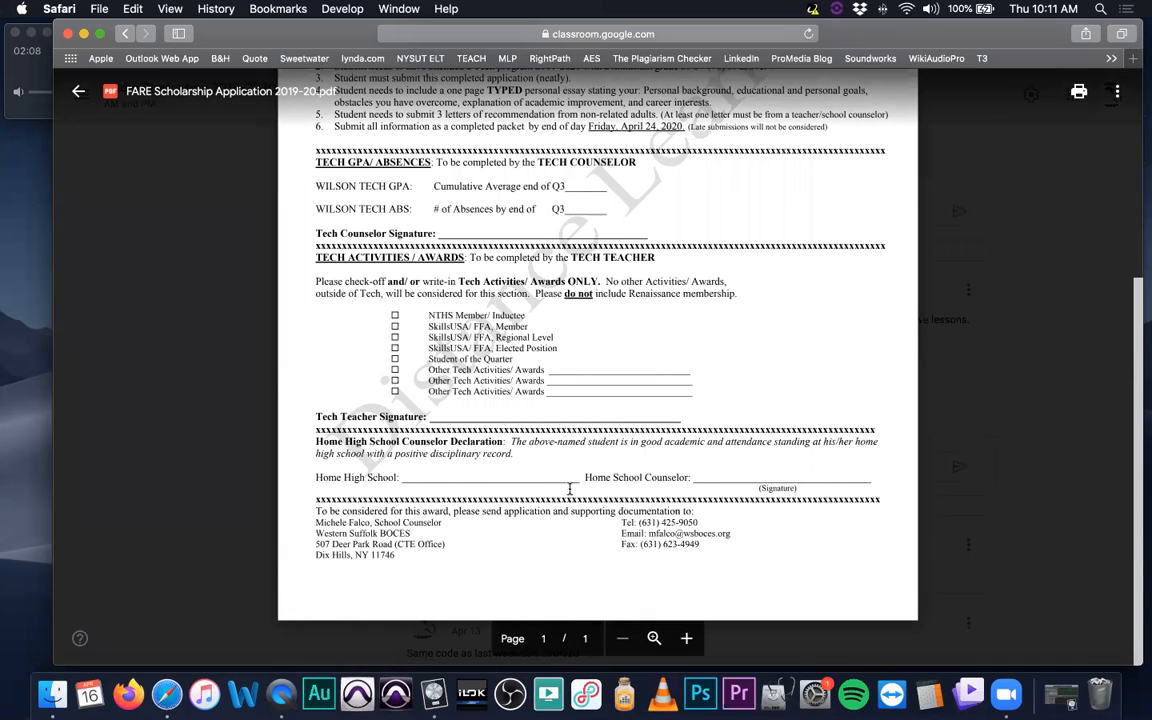
pyautogui.scroll(7, 551, 477)
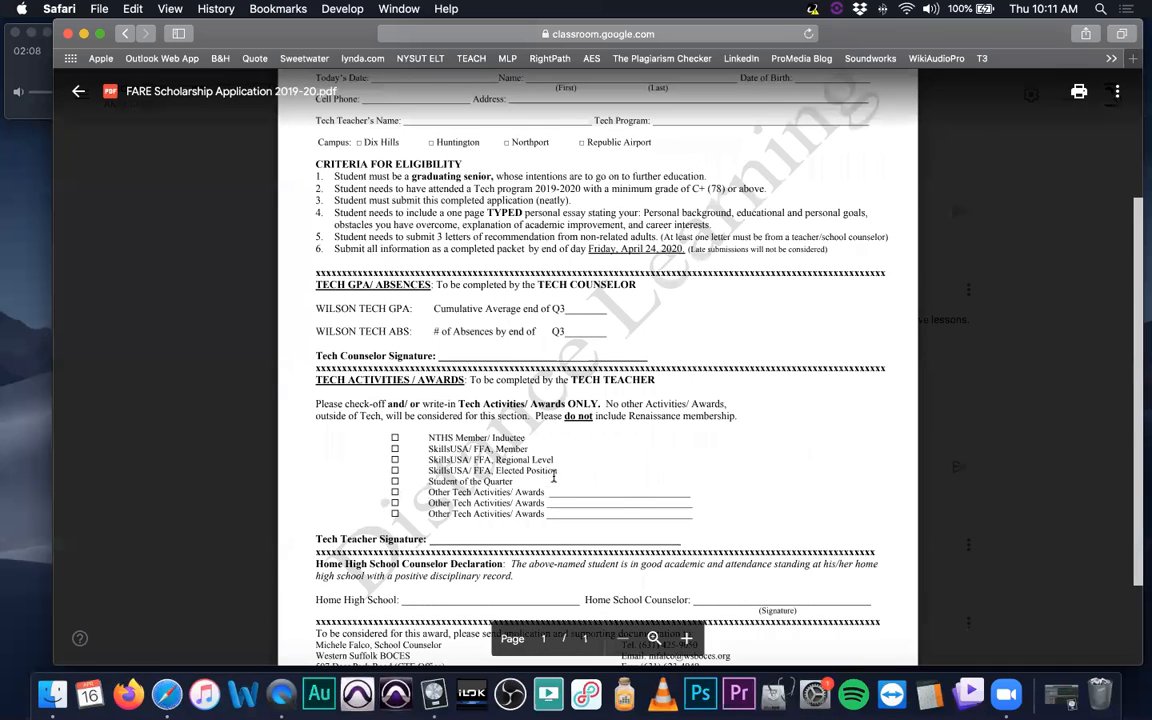
pyautogui.moveTo(589, 355); pyautogui.dragTo(684, 357)
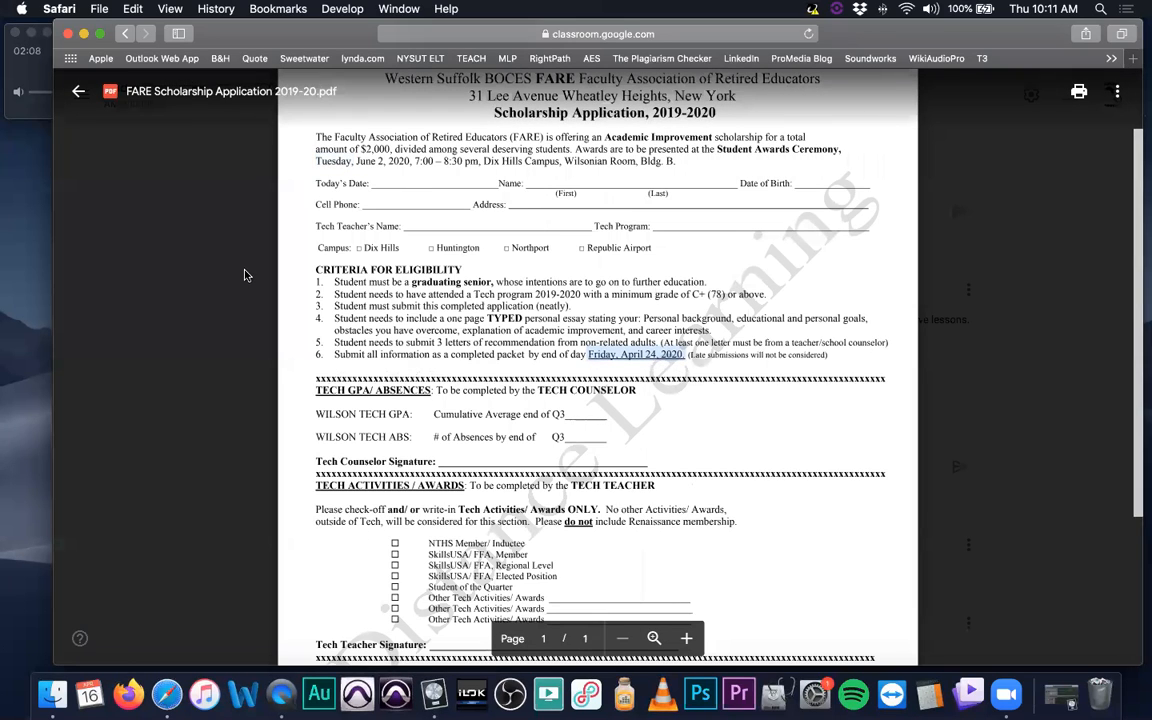
pyautogui.click(78, 91)
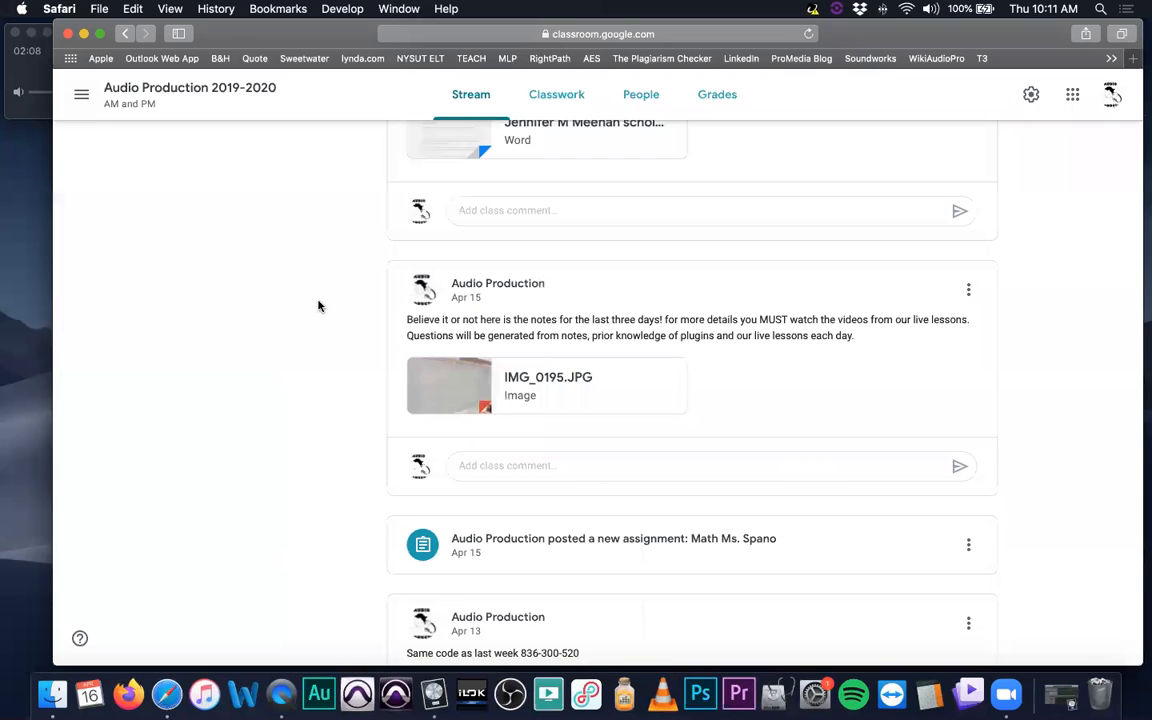
# Find the memorial scholarship post above the FARE post, review its application PDF through the requirements and due date, and close it
pyautogui.scroll(10, 463, 346)
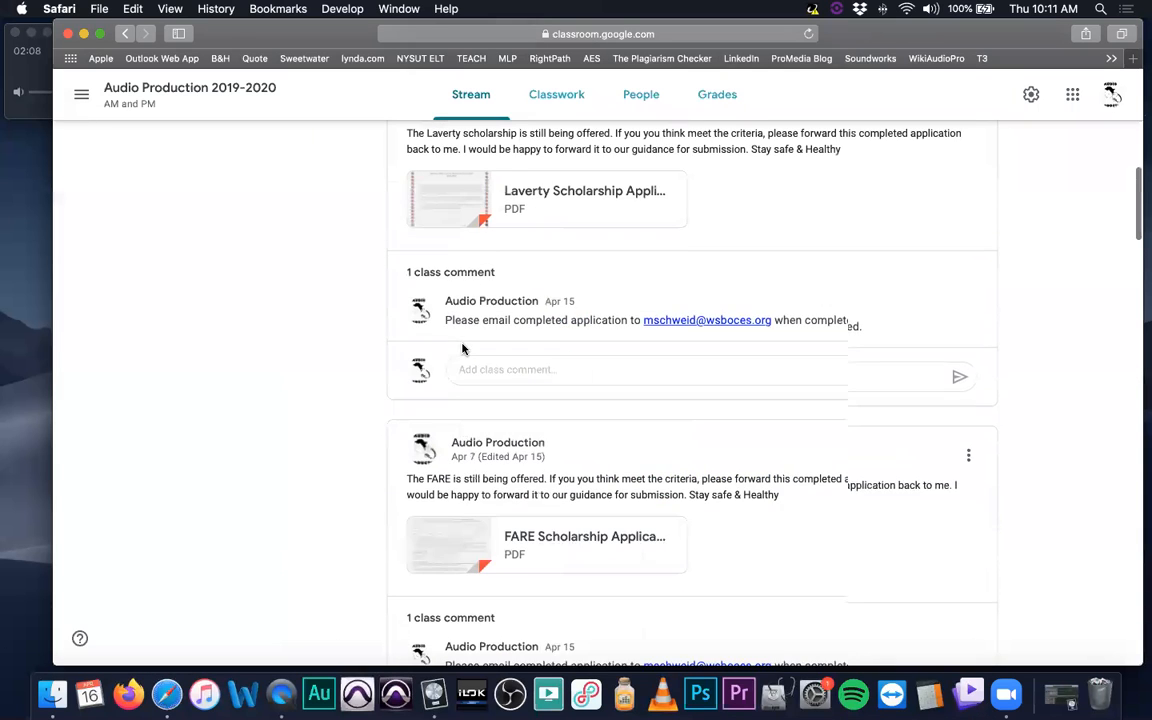
pyautogui.scroll(2, 520, 330)
pyautogui.click(586, 293)
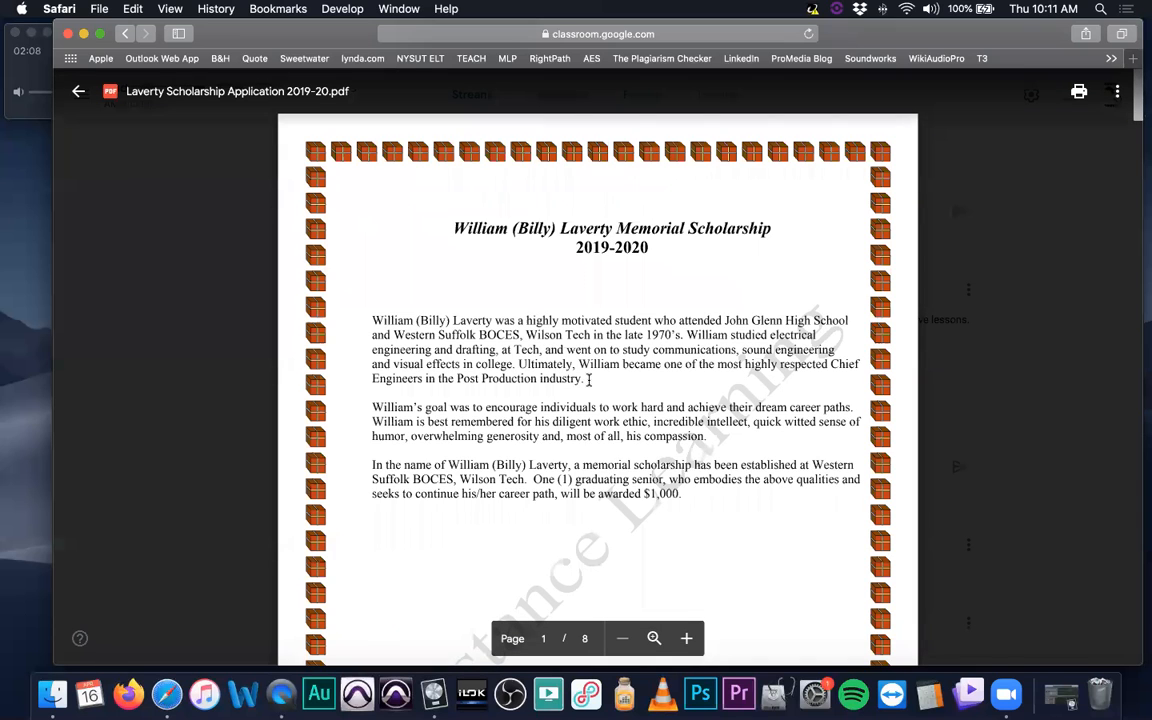
pyautogui.scroll(-8, 592, 382)
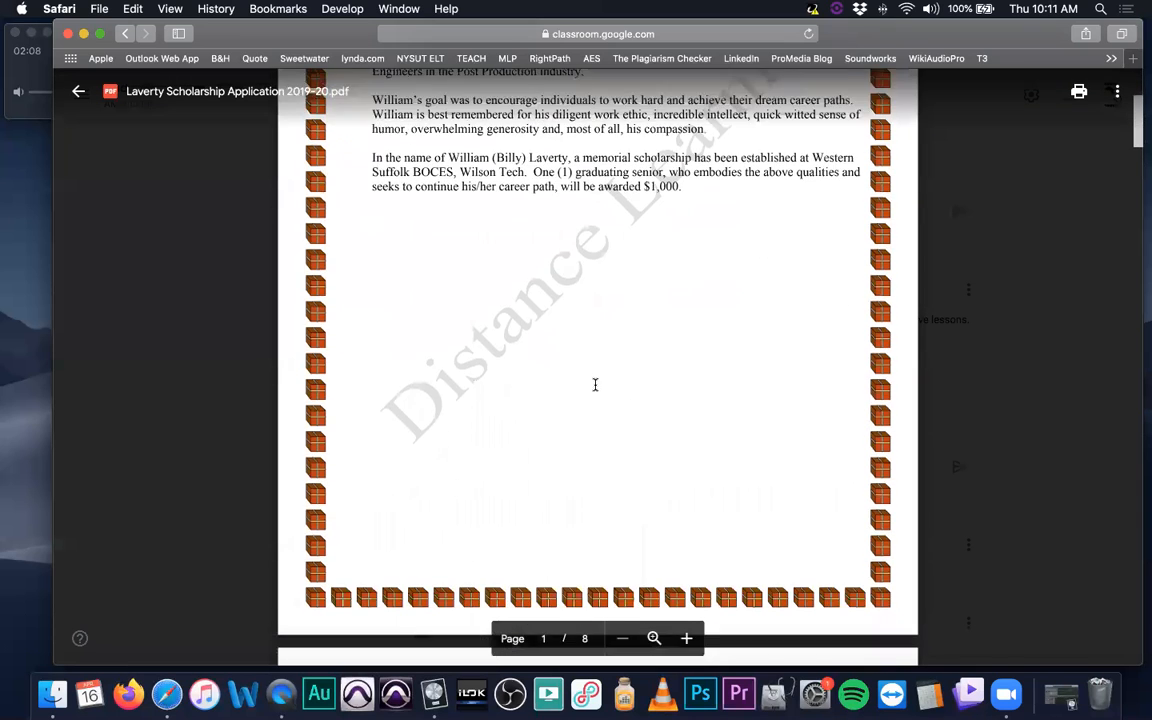
pyautogui.scroll(-10, 595, 385)
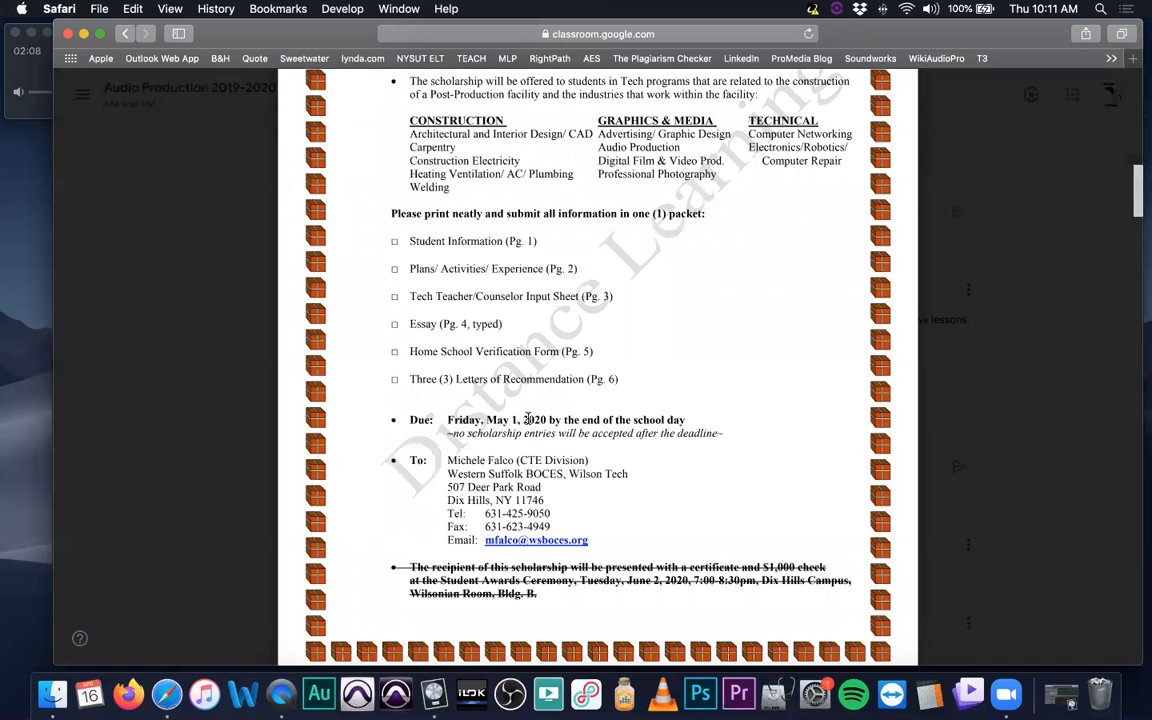
pyautogui.click(79, 91)
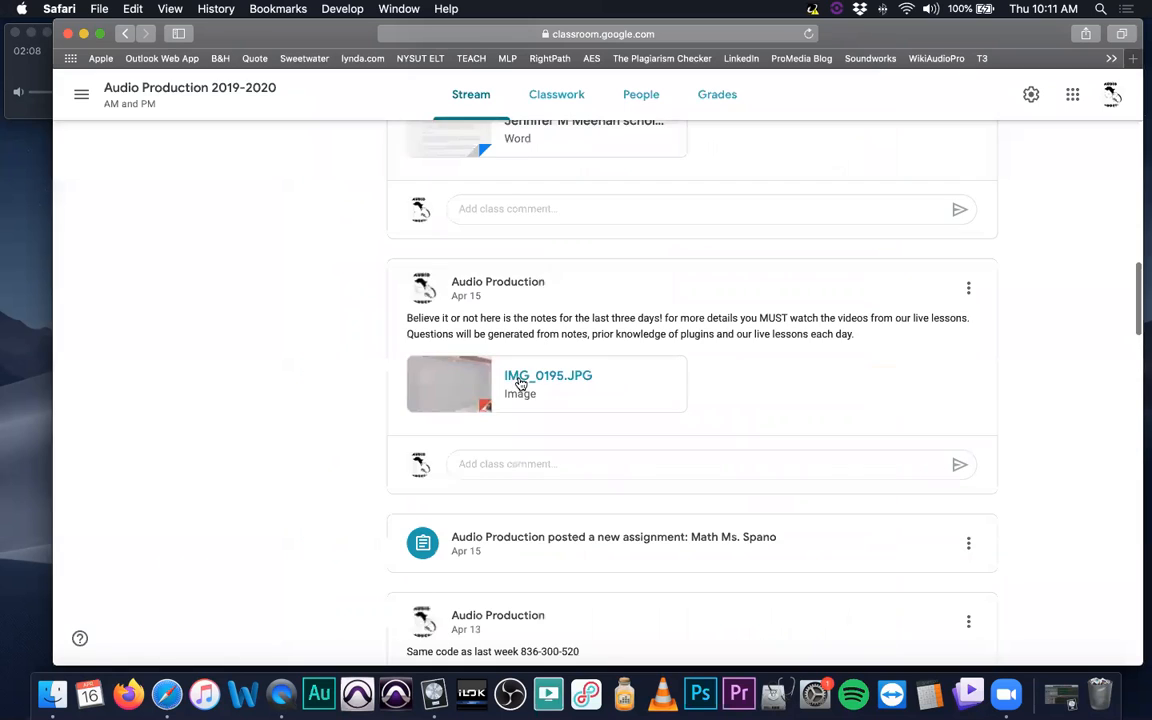
# Find the Apr 15 ALIVE Scholarship post, review the cover page of its application PDF, and close it
pyautogui.scroll(3, 520, 383)
pyautogui.scroll(15, 520, 383)
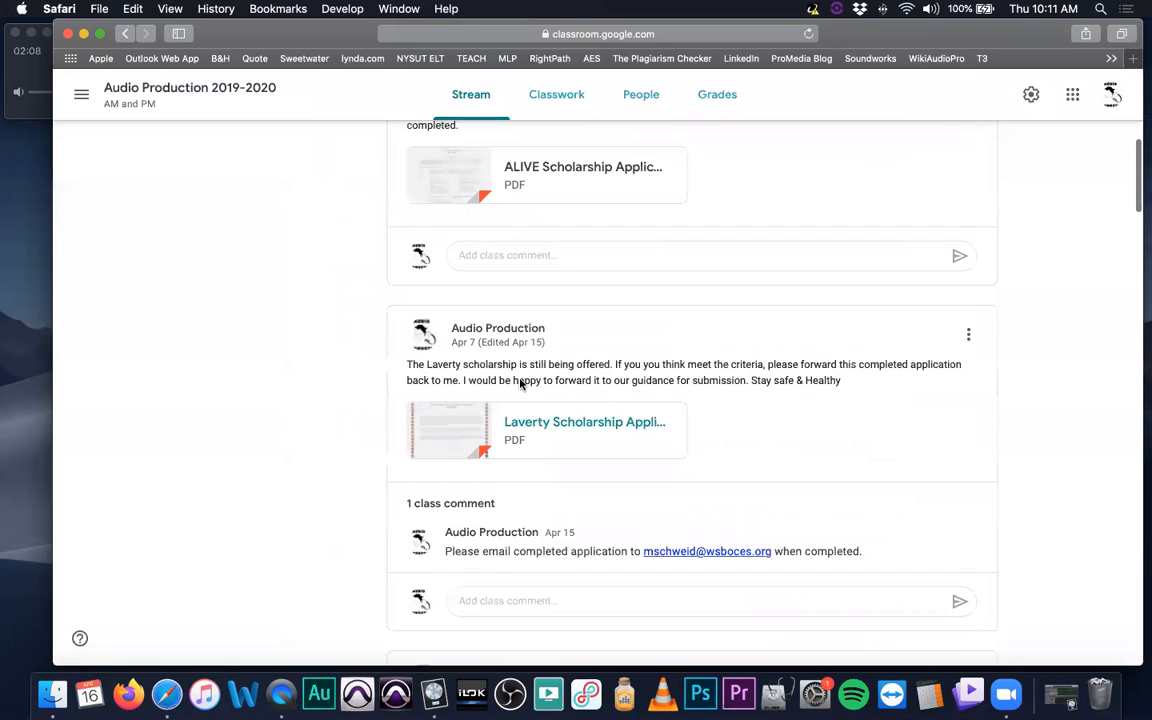
pyautogui.scroll(2, 520, 383)
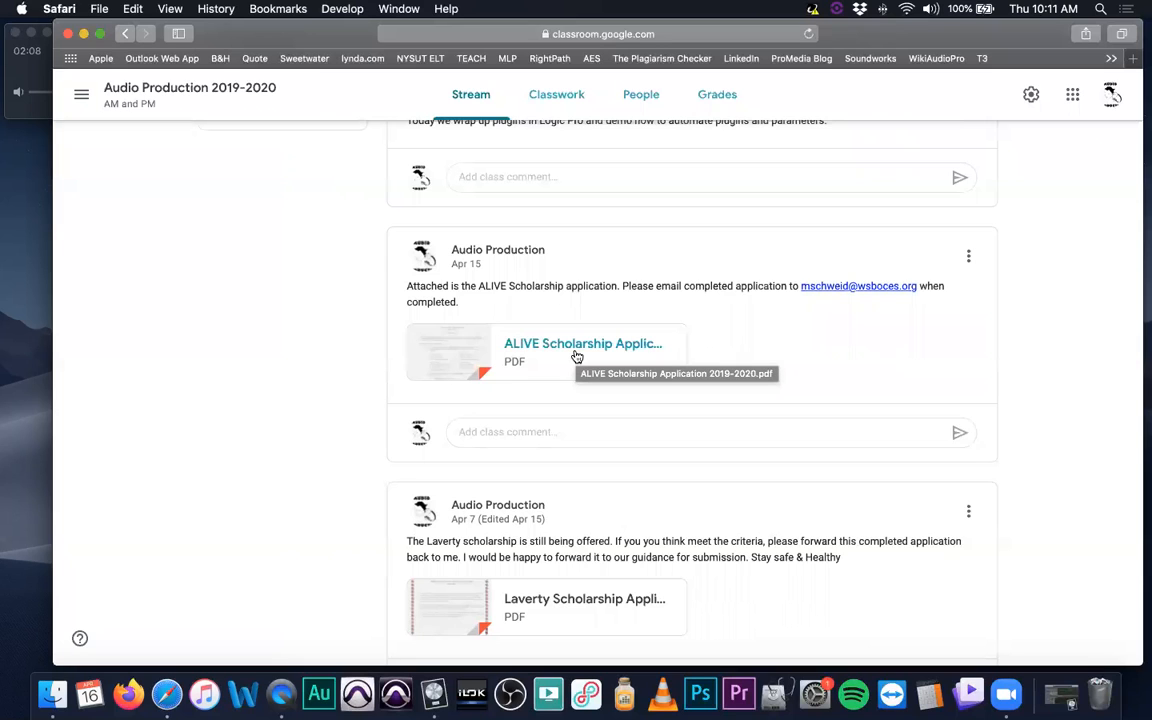
pyautogui.click(577, 357)
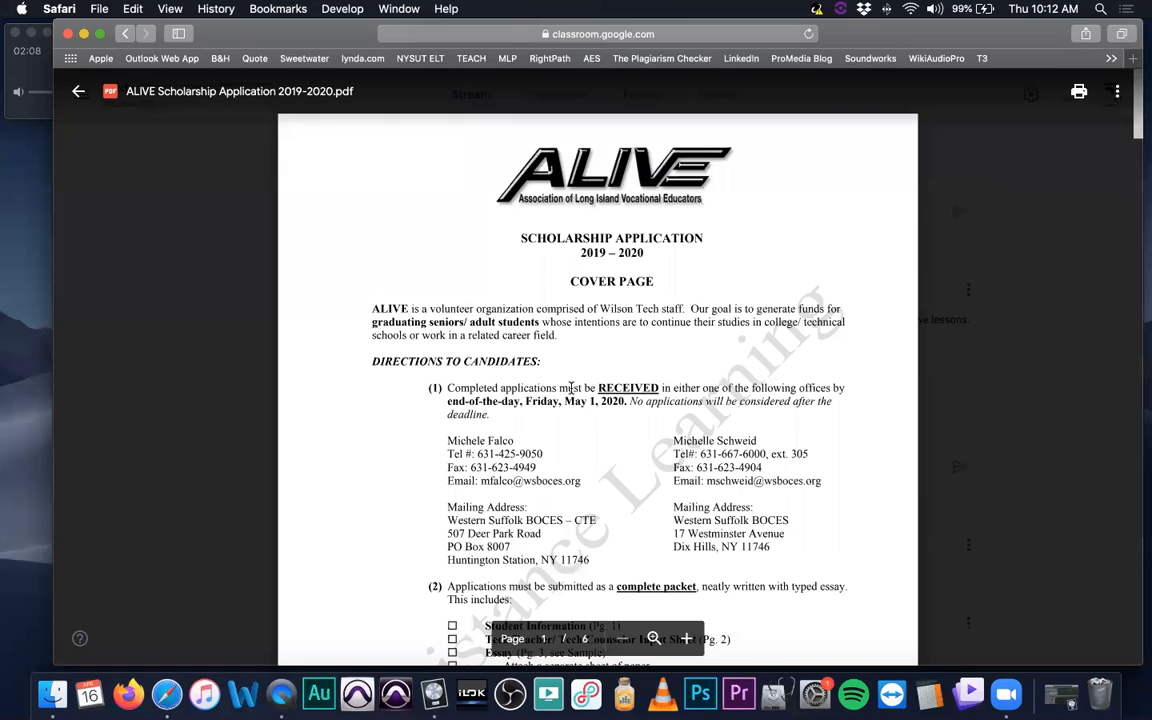
pyautogui.scroll(-4, 574, 390)
pyautogui.scroll(-2, 574, 390)
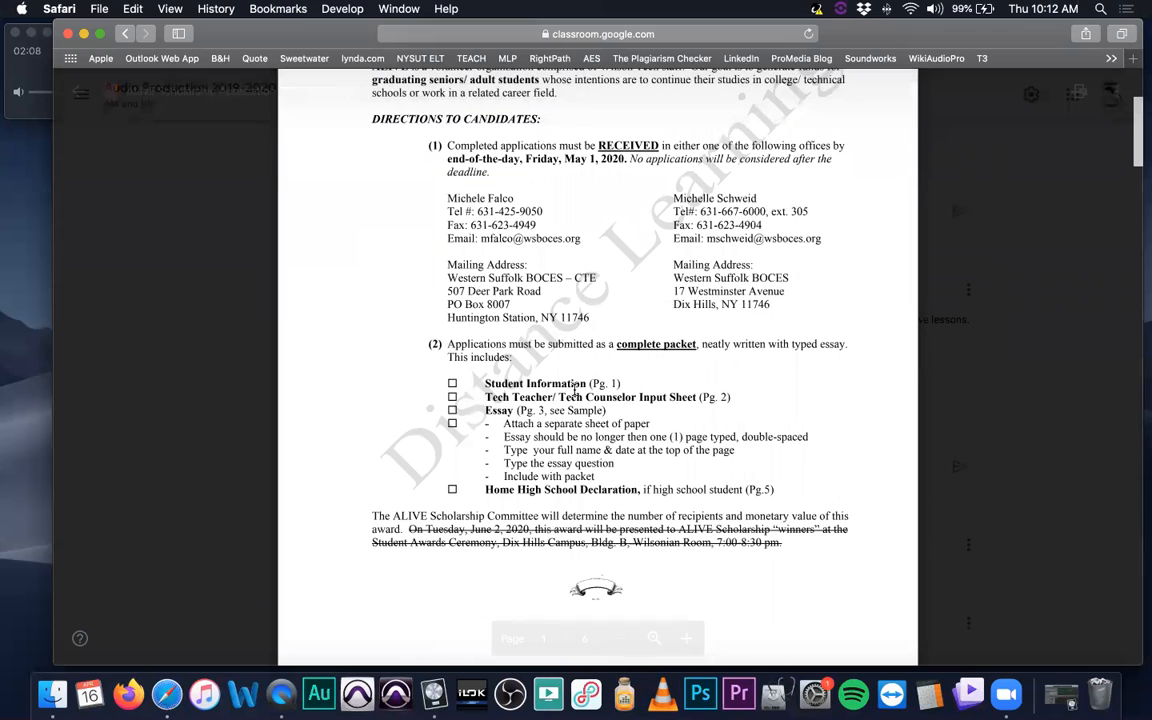
pyautogui.scroll(5, 574, 390)
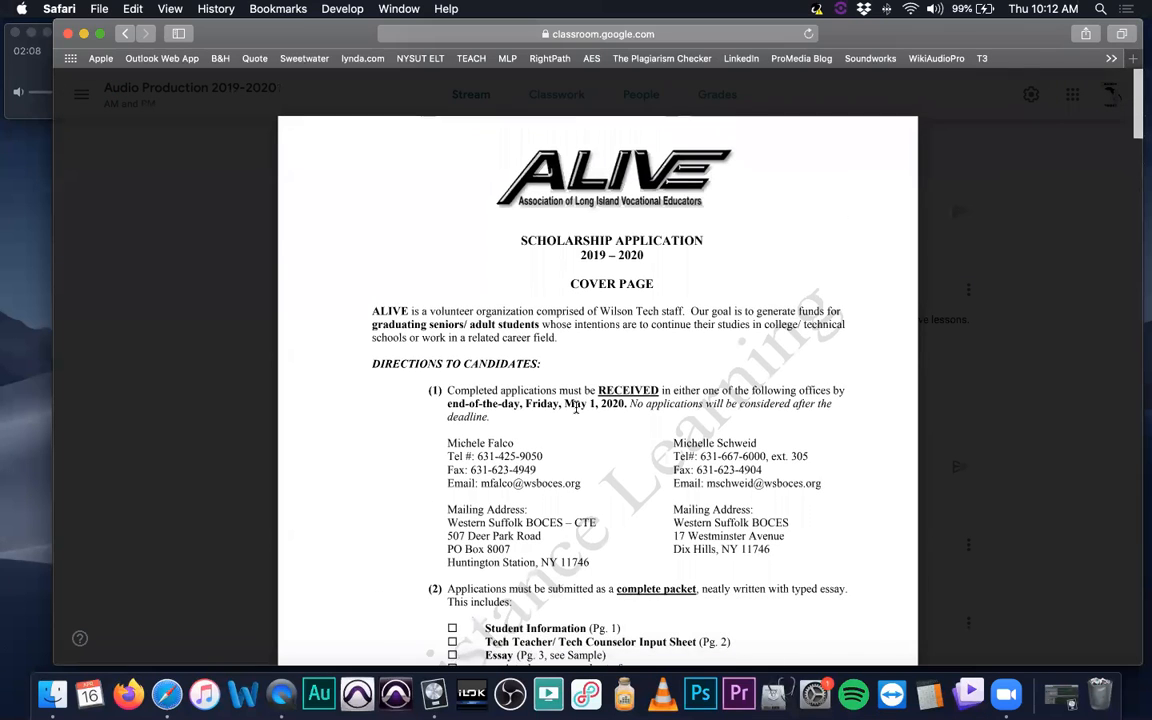
pyautogui.click(77, 91)
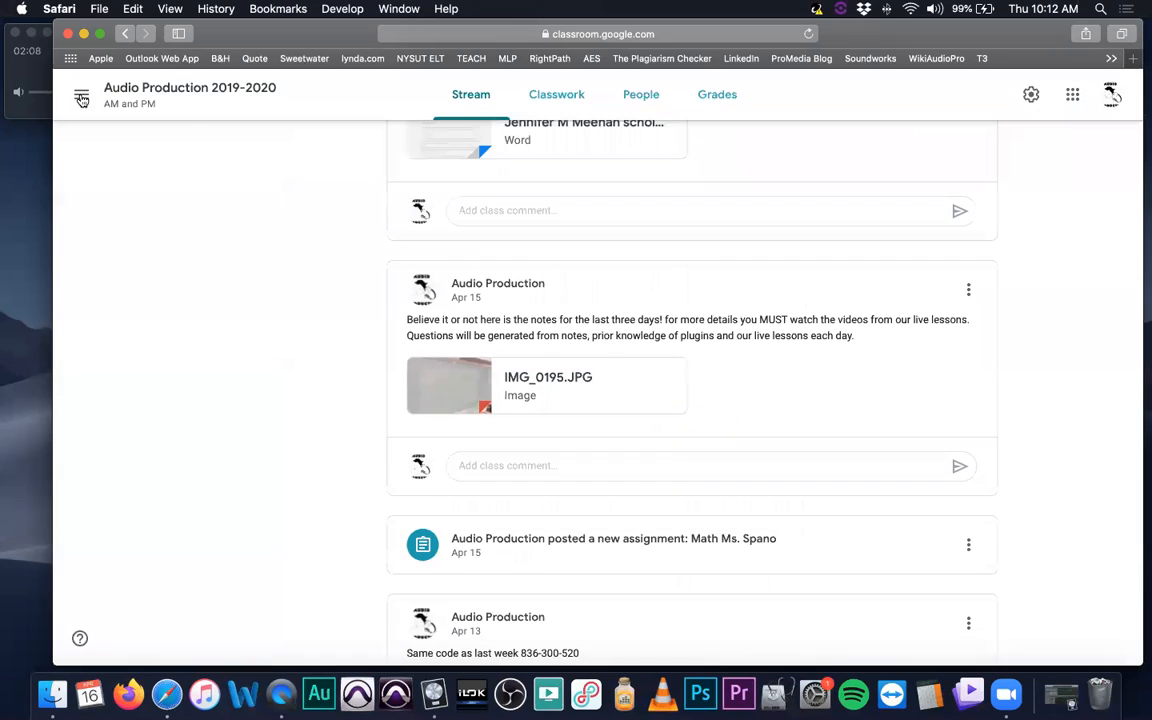
# Look back over the scholarship posts up to the newest announcement, and open the class's Classwork list
pyautogui.scroll(4, 586, 290)
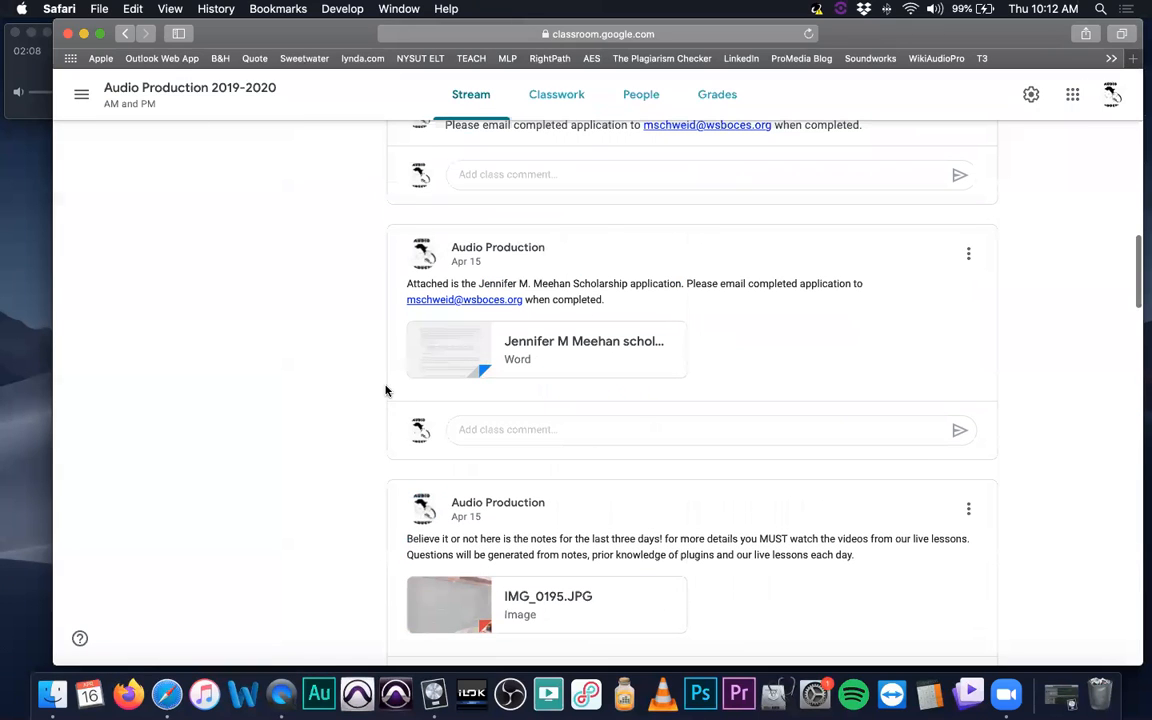
pyautogui.click(574, 438)
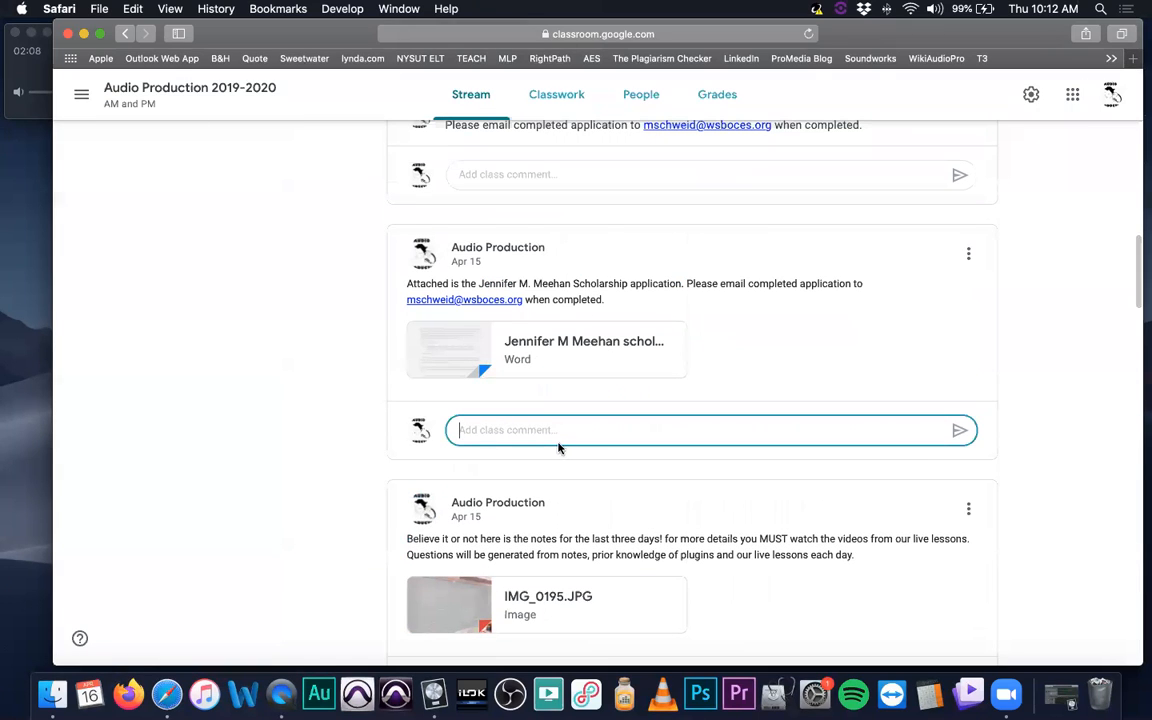
pyautogui.scroll(12, 561, 444)
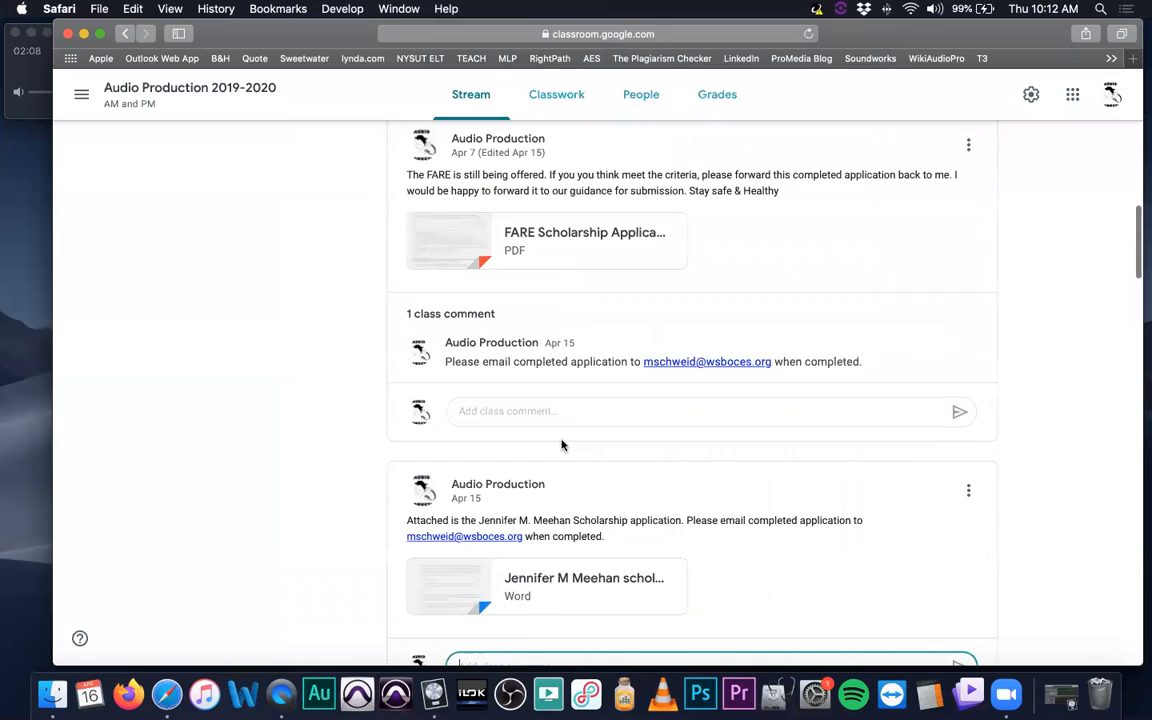
pyautogui.scroll(8, 561, 444)
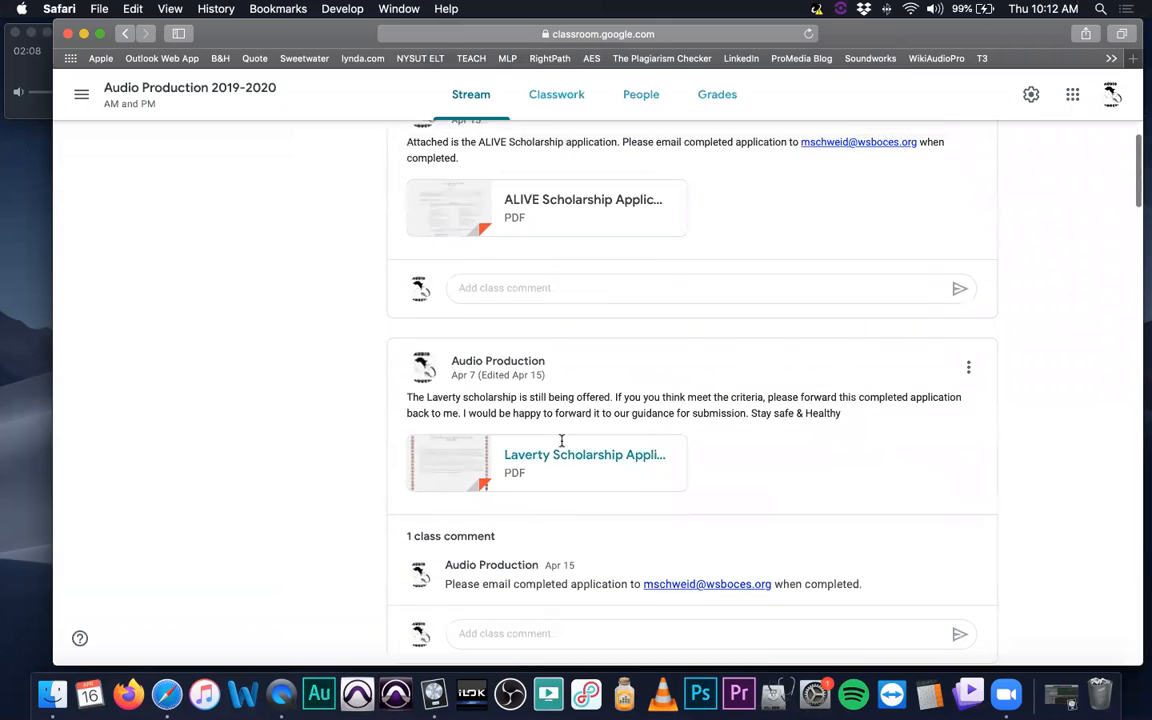
pyautogui.scroll(-3, 562, 447)
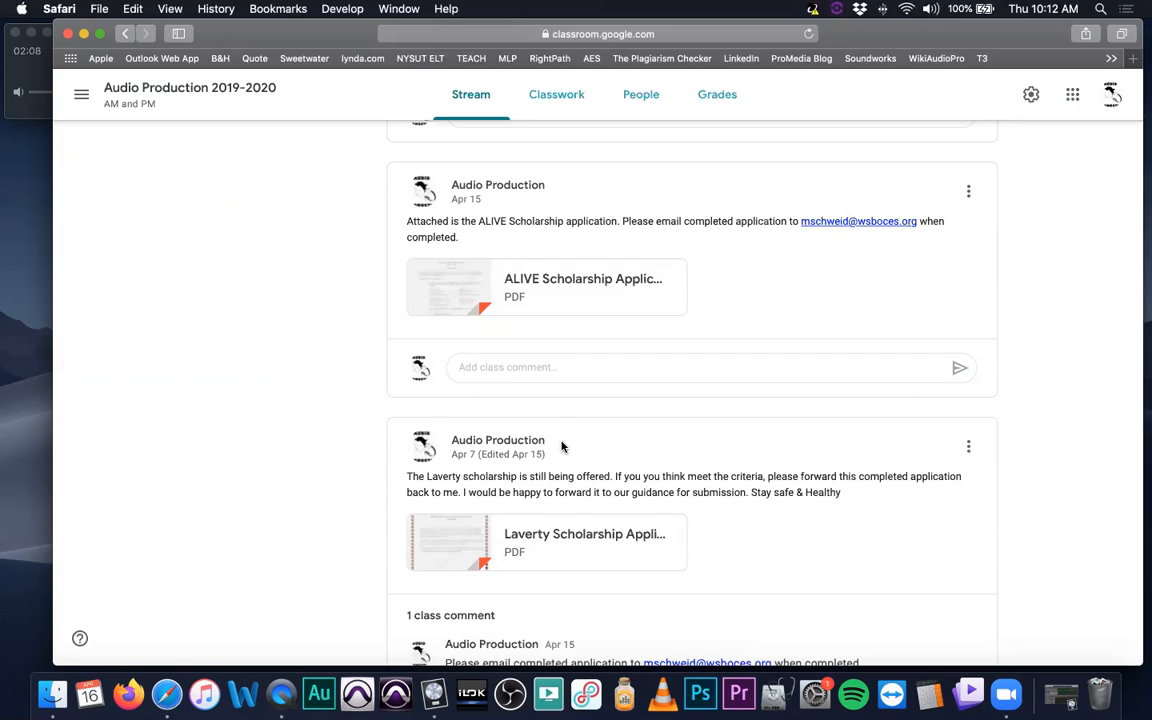
pyautogui.scroll(4, 560, 447)
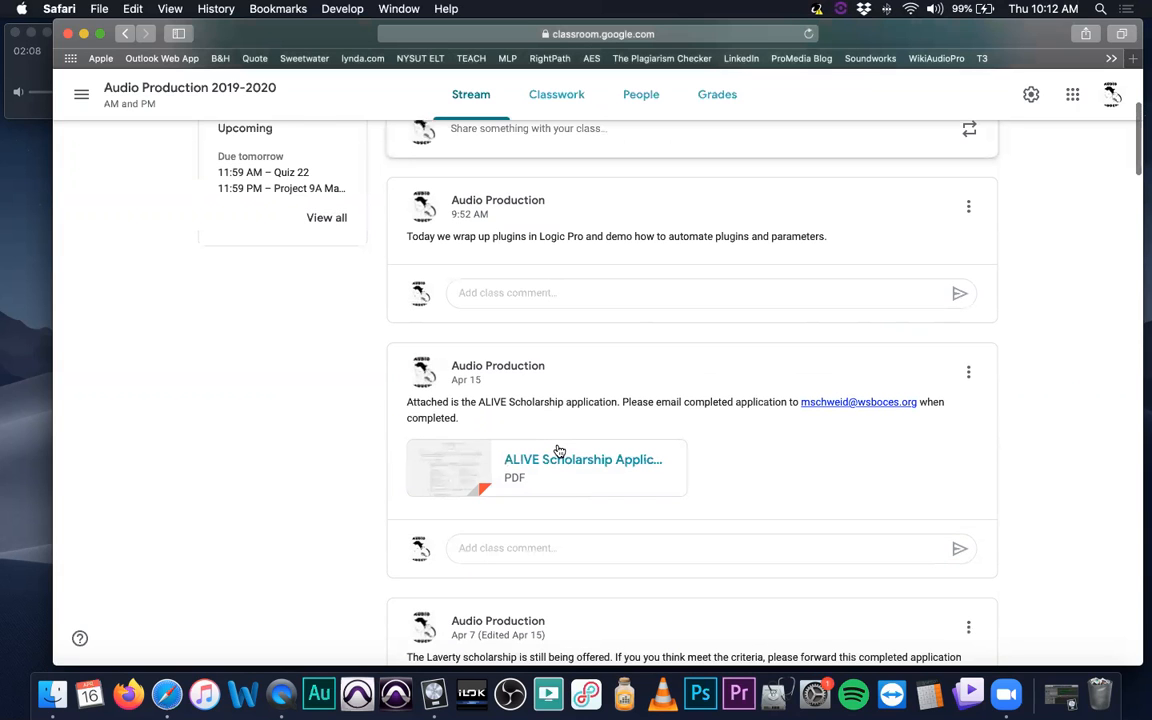
pyautogui.scroll(3, 559, 451)
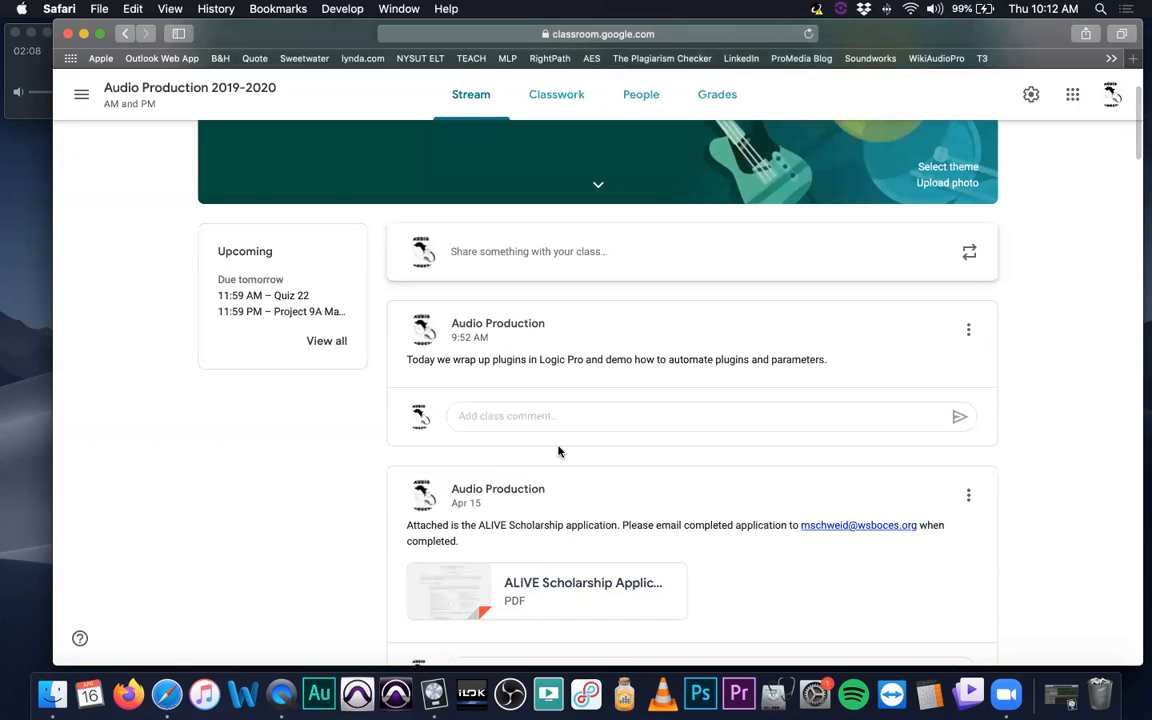
pyautogui.scroll(-4, 559, 451)
pyautogui.scroll(5, 559, 451)
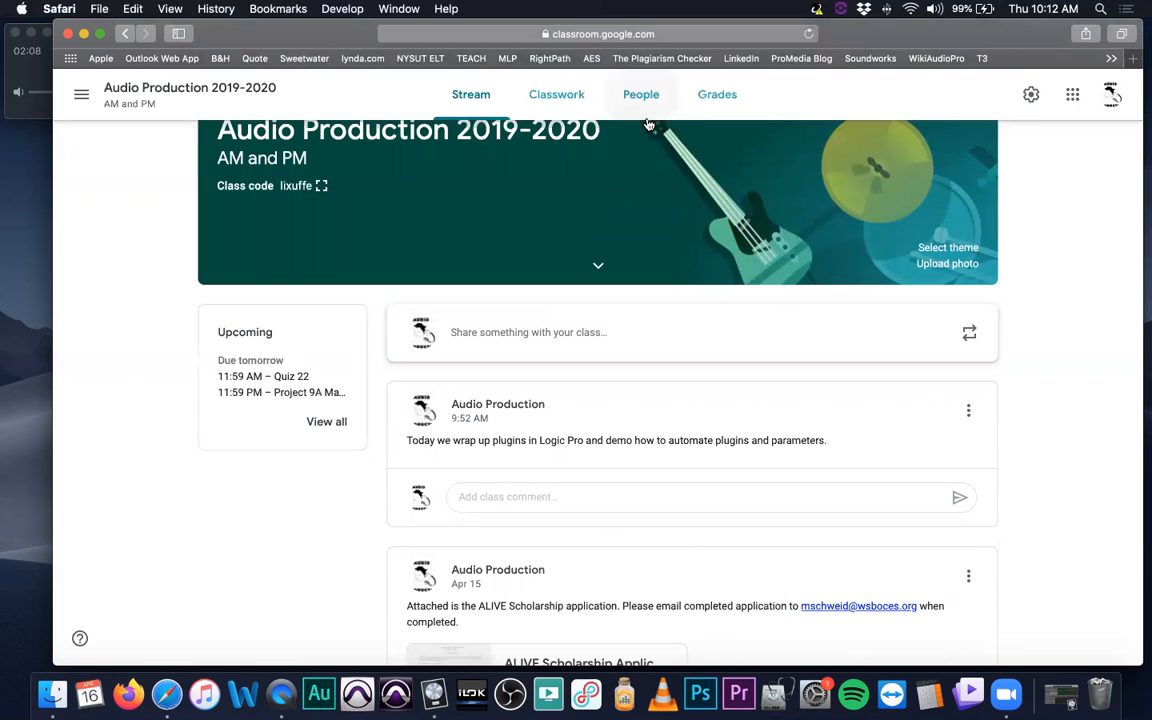
pyautogui.click(558, 100)
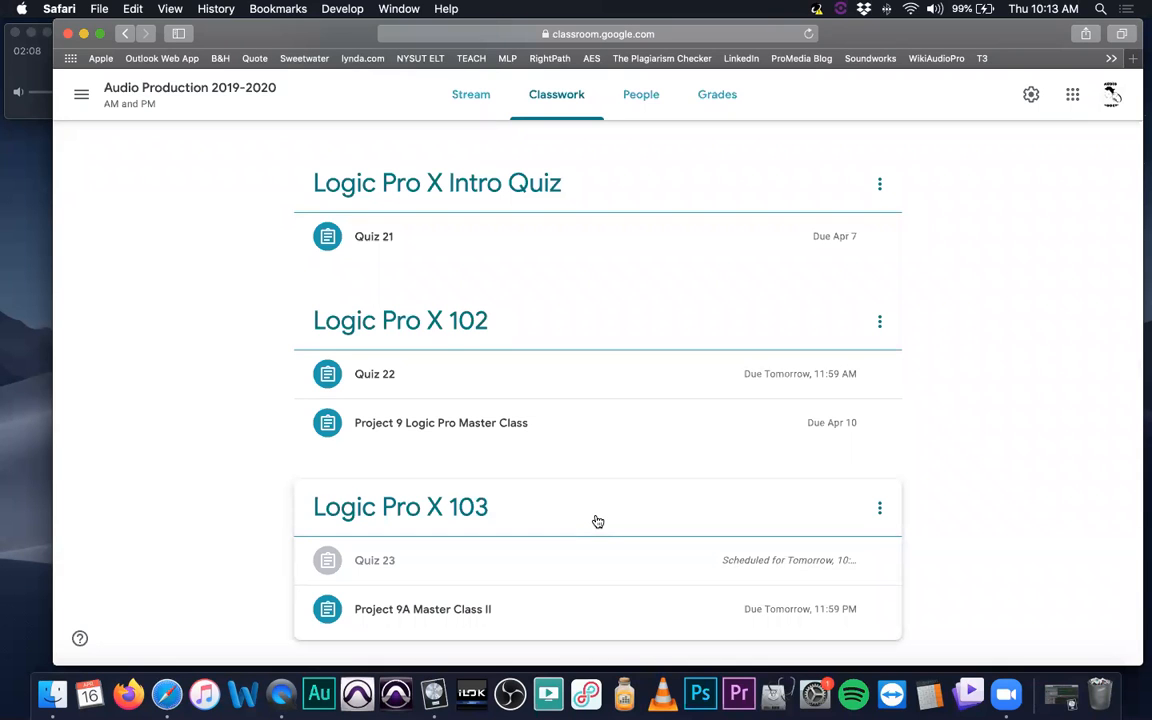
# Shift the browser window so the student names are off screen, and review all students' project and quiz scores in the gradebook
pyautogui.moveTo(806, 30); pyautogui.dragTo(563, 13)
pyautogui.click(400, 106)
pyautogui.moveTo(672, 36); pyautogui.dragTo(562, 34)
pyautogui.hscroll(1, 518, 298)
pyautogui.scroll(-1, 517, 298)
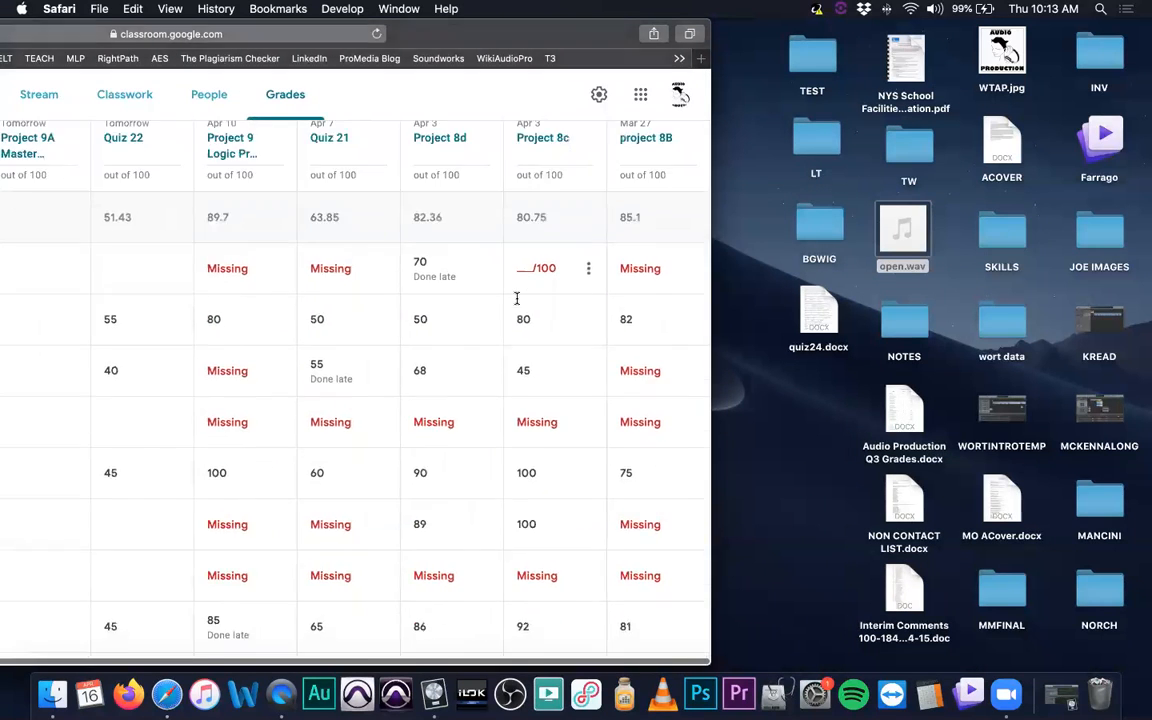
pyautogui.scroll(-10, 517, 298)
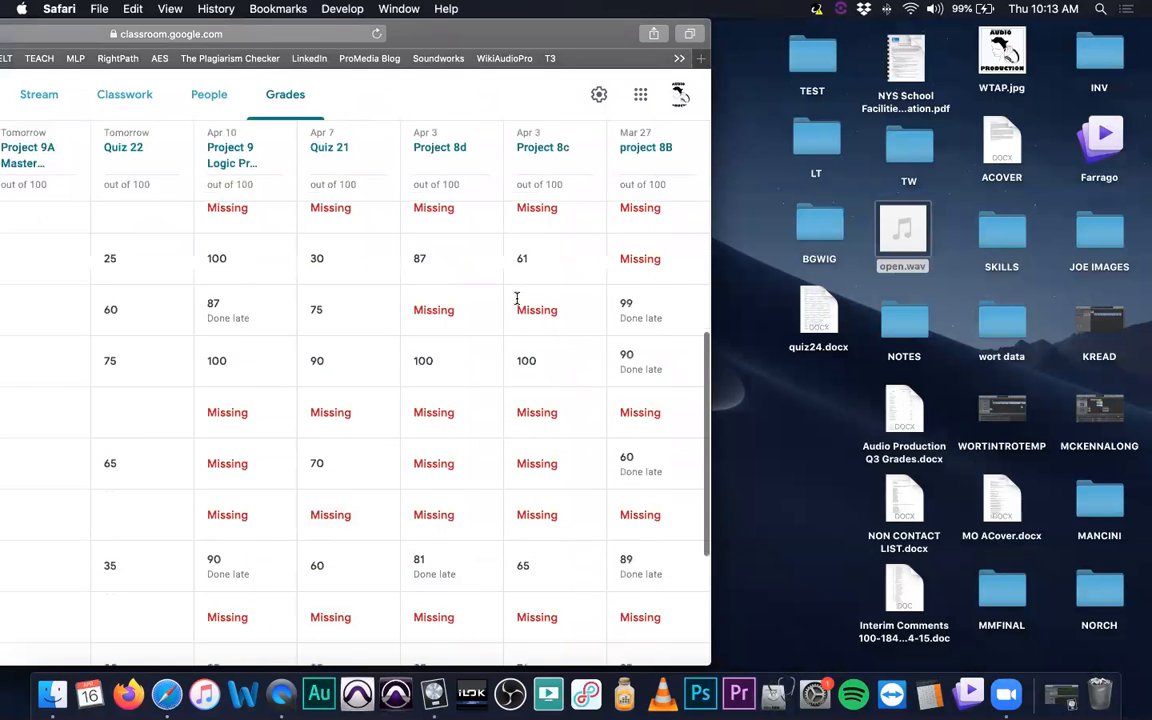
pyautogui.scroll(-5, 517, 298)
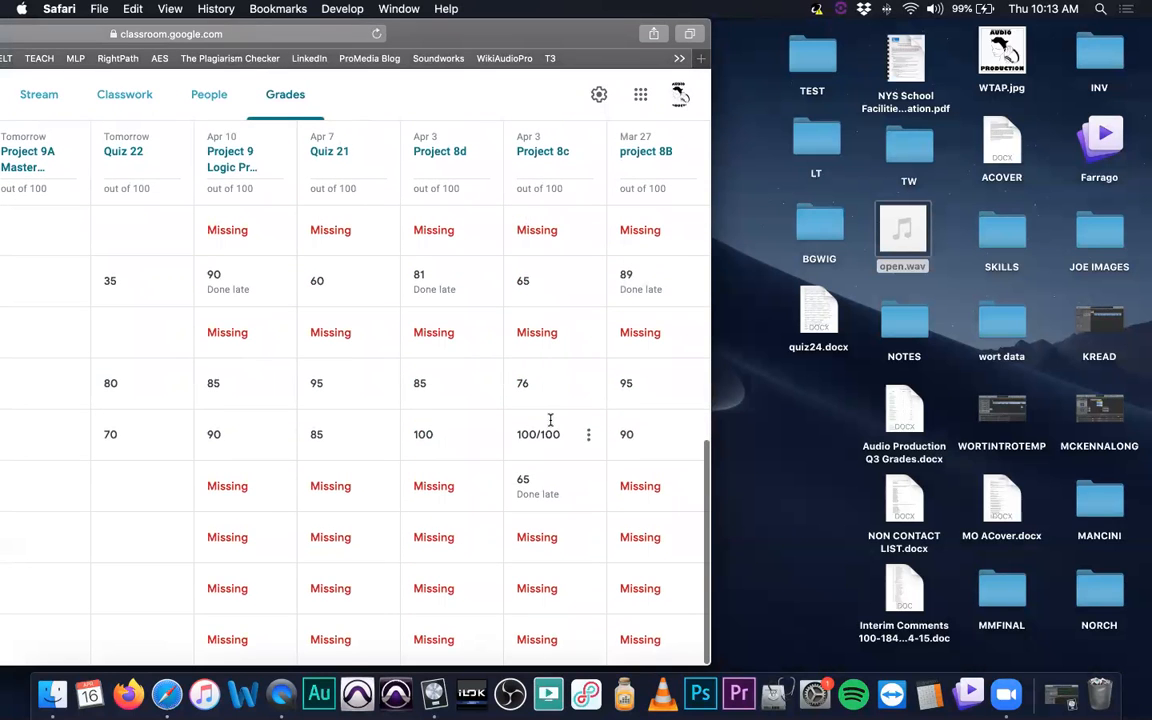
pyautogui.scroll(10, 548, 419)
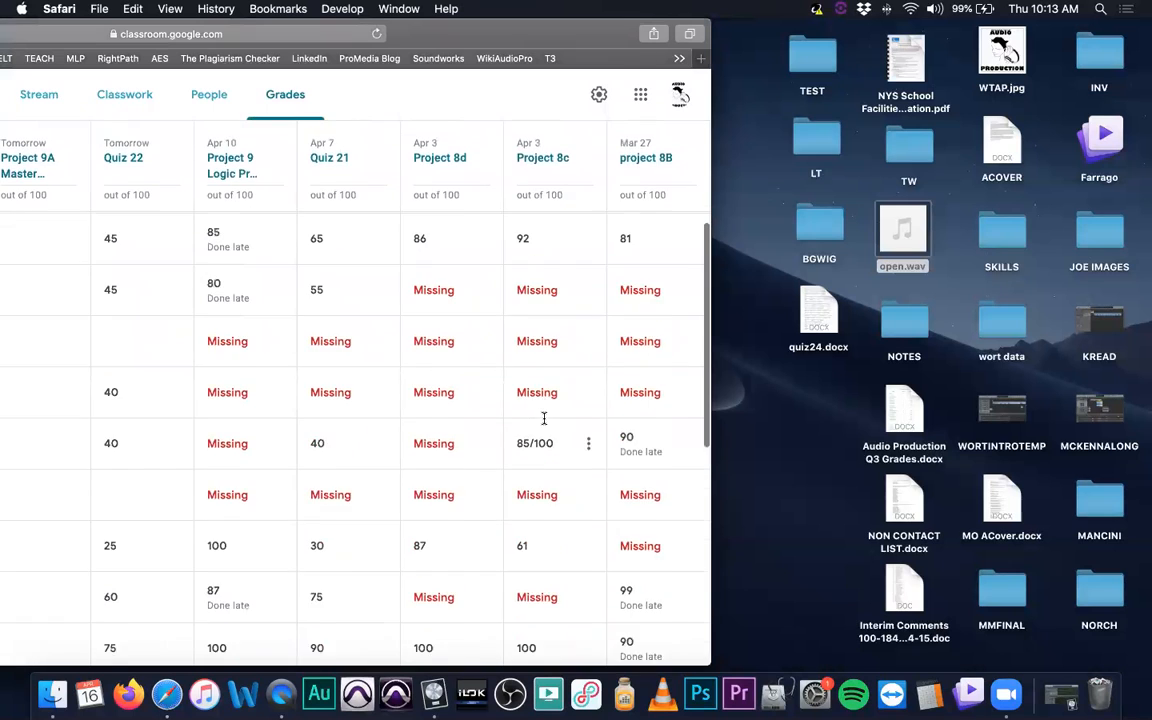
pyautogui.scroll(10, 544, 418)
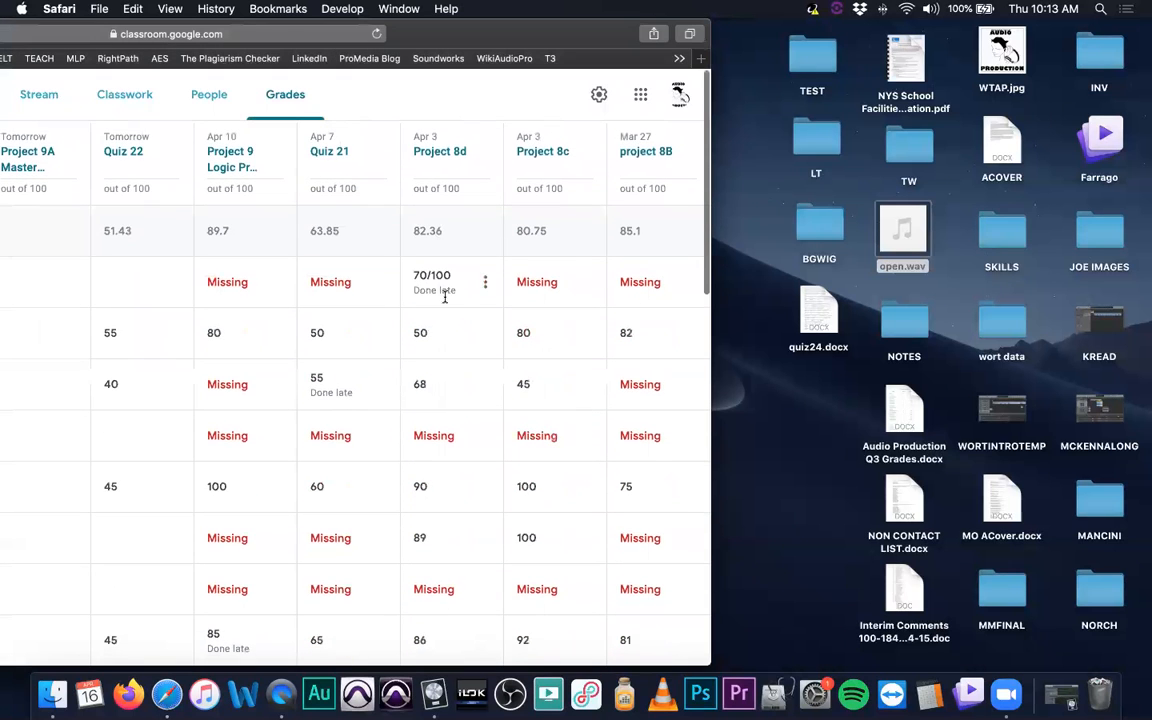
# Return to the class stream, bring the browser window back into full view and close the small player window behind it
pyautogui.click(39, 94)
pyautogui.moveTo(446, 37); pyautogui.dragTo(816, 35)
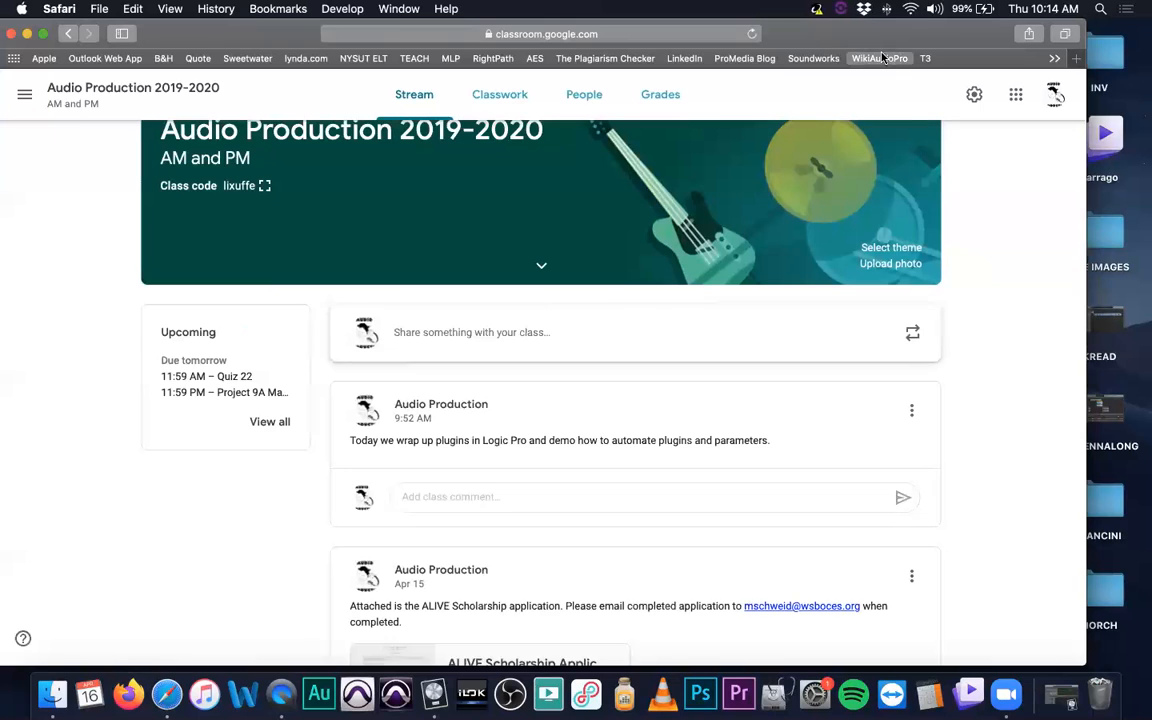
pyautogui.moveTo(853, 29); pyautogui.dragTo(902, 24)
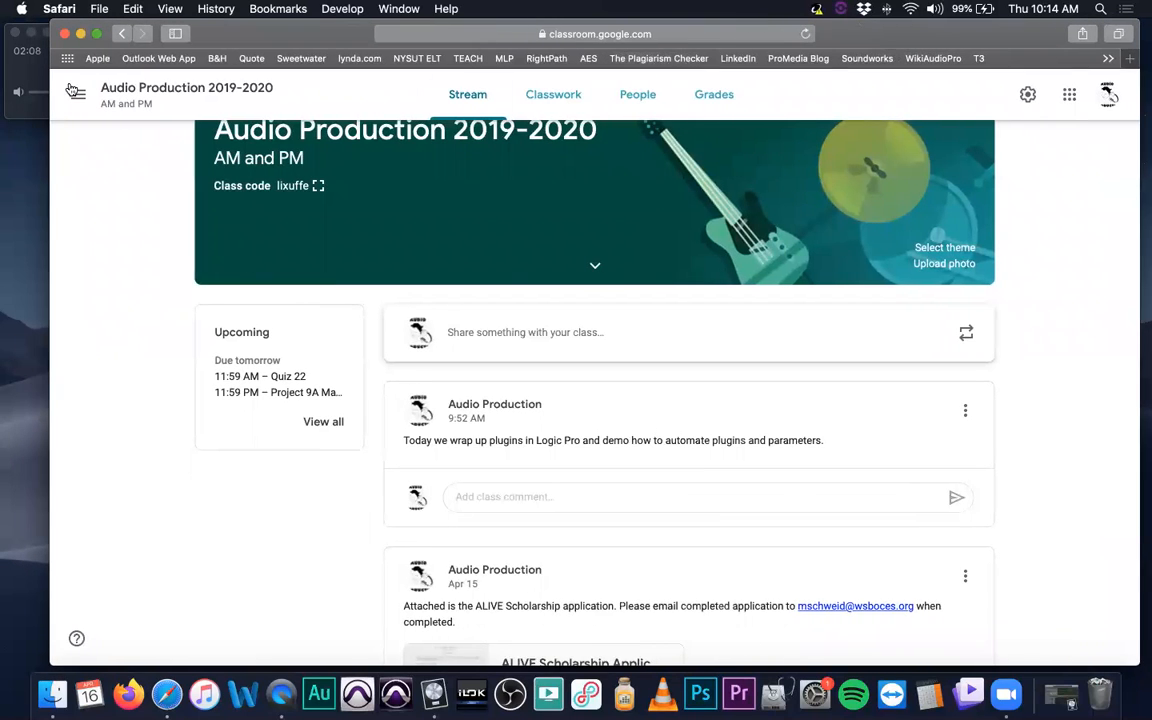
pyautogui.click(15, 33)
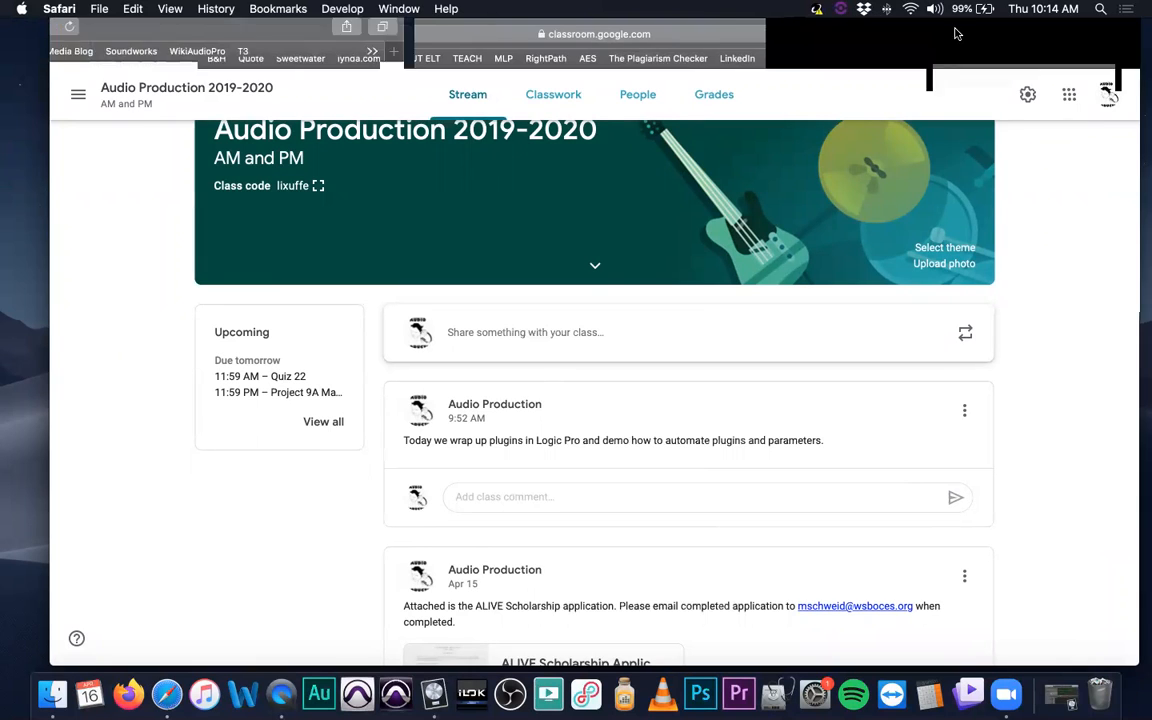
pyautogui.moveTo(950, 31); pyautogui.dragTo(914, 35)
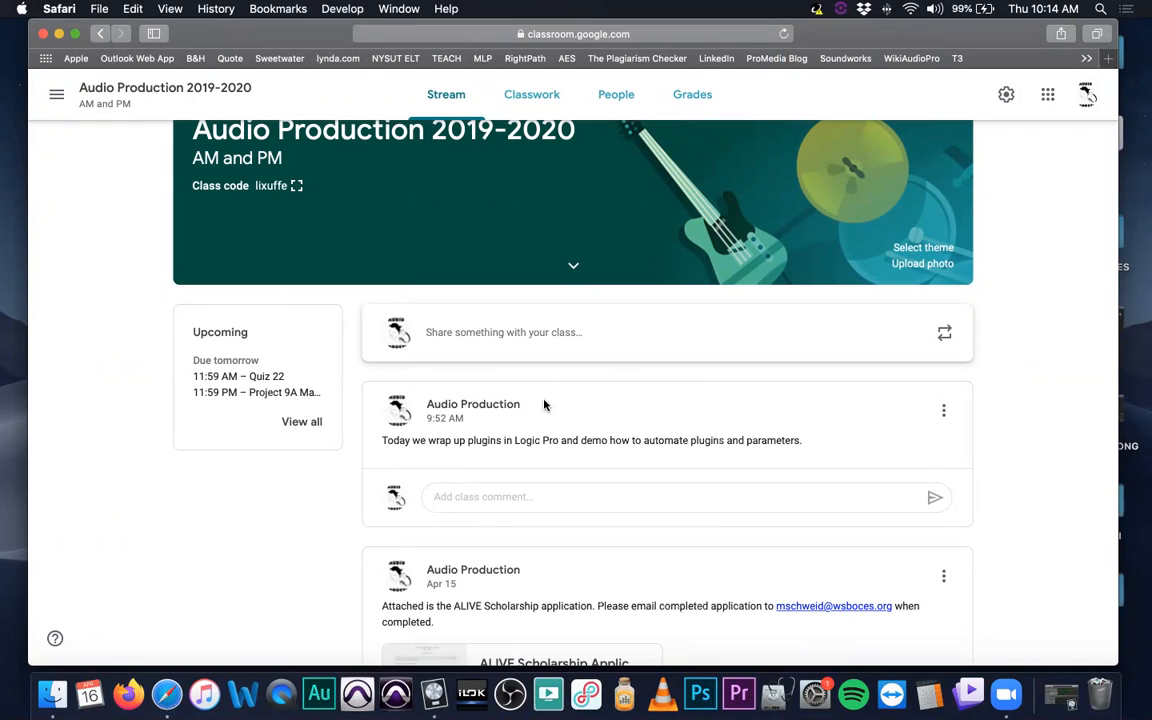
# Look through the older stream posts as far as the Apr 7 ACTEA scholarship, and review the quizzes and projects in the Classwork list
pyautogui.scroll(-10, 543, 404)
pyautogui.scroll(-12, 548, 398)
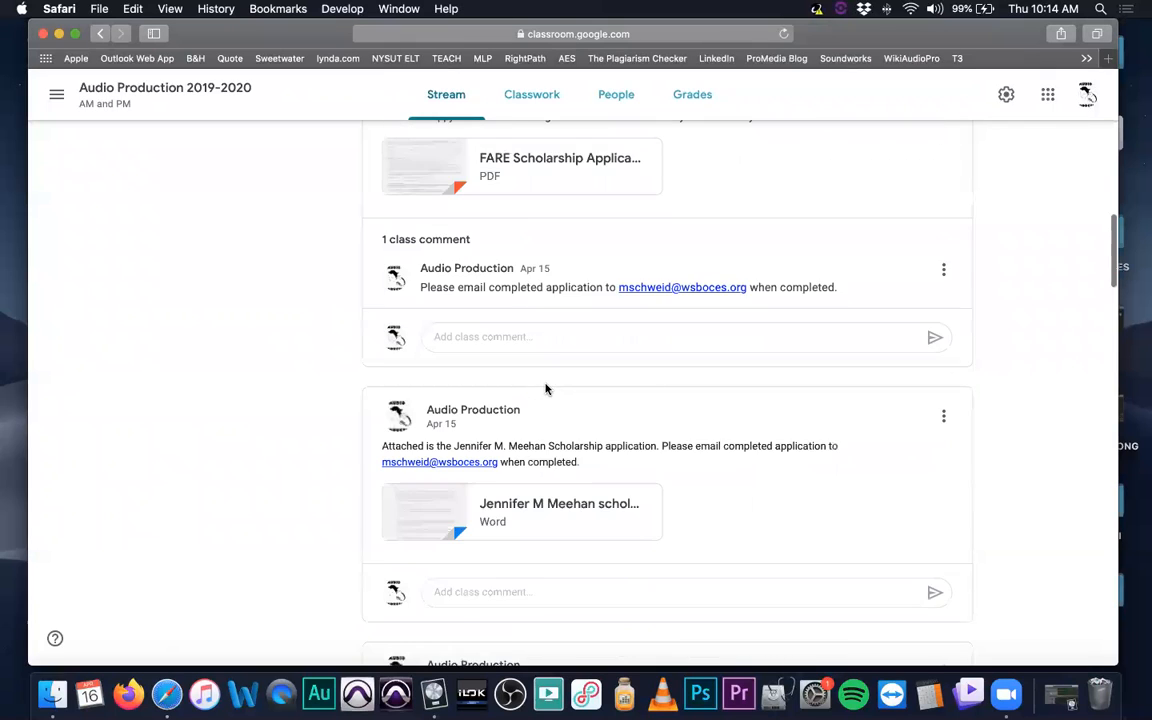
pyautogui.scroll(1, 548, 391)
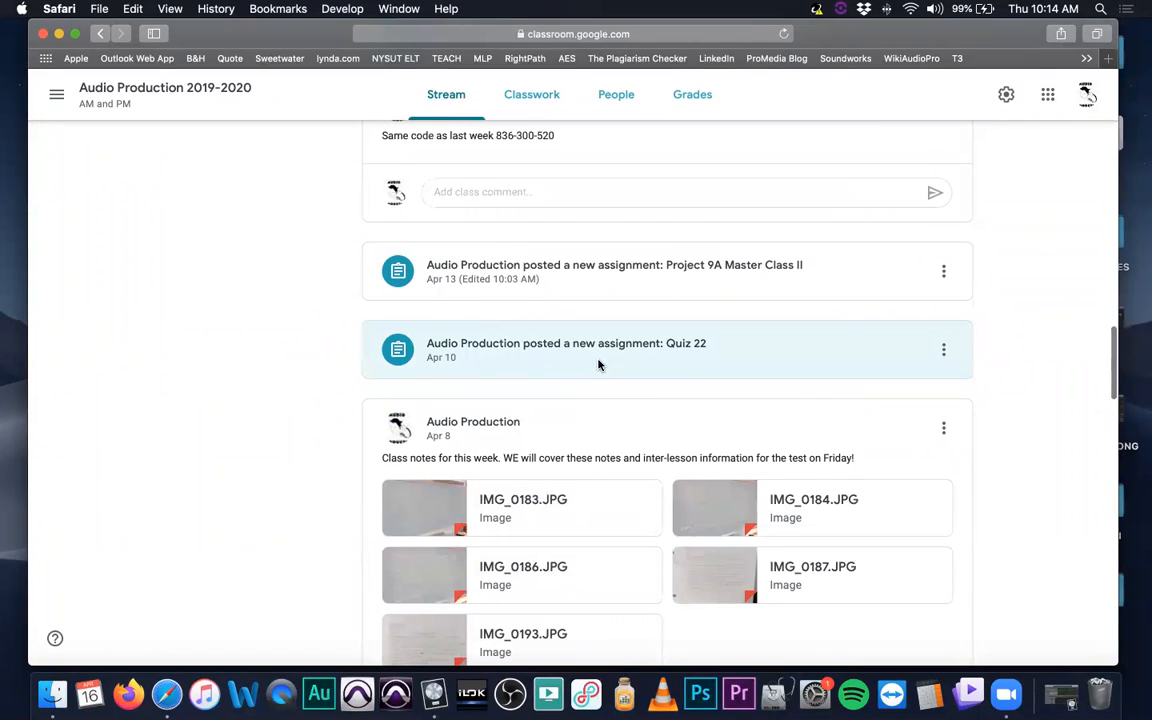
pyautogui.scroll(-6, 600, 364)
pyautogui.scroll(-2, 600, 366)
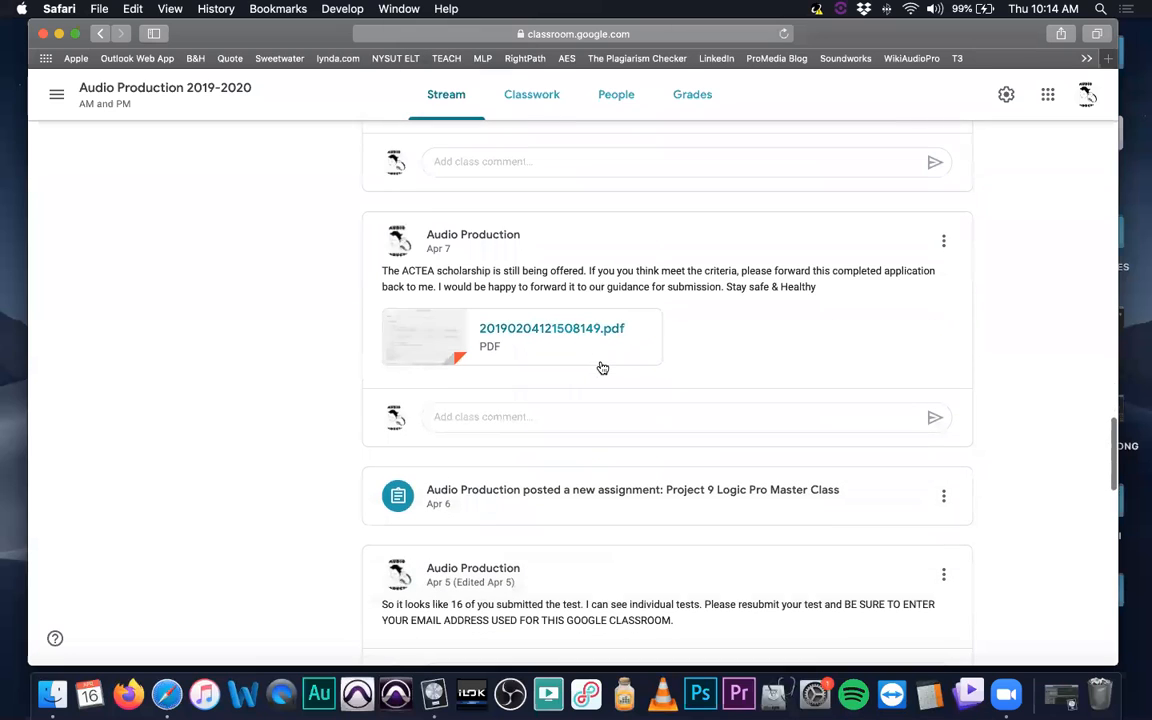
pyautogui.scroll(1, 600, 366)
pyautogui.scroll(9, 600, 366)
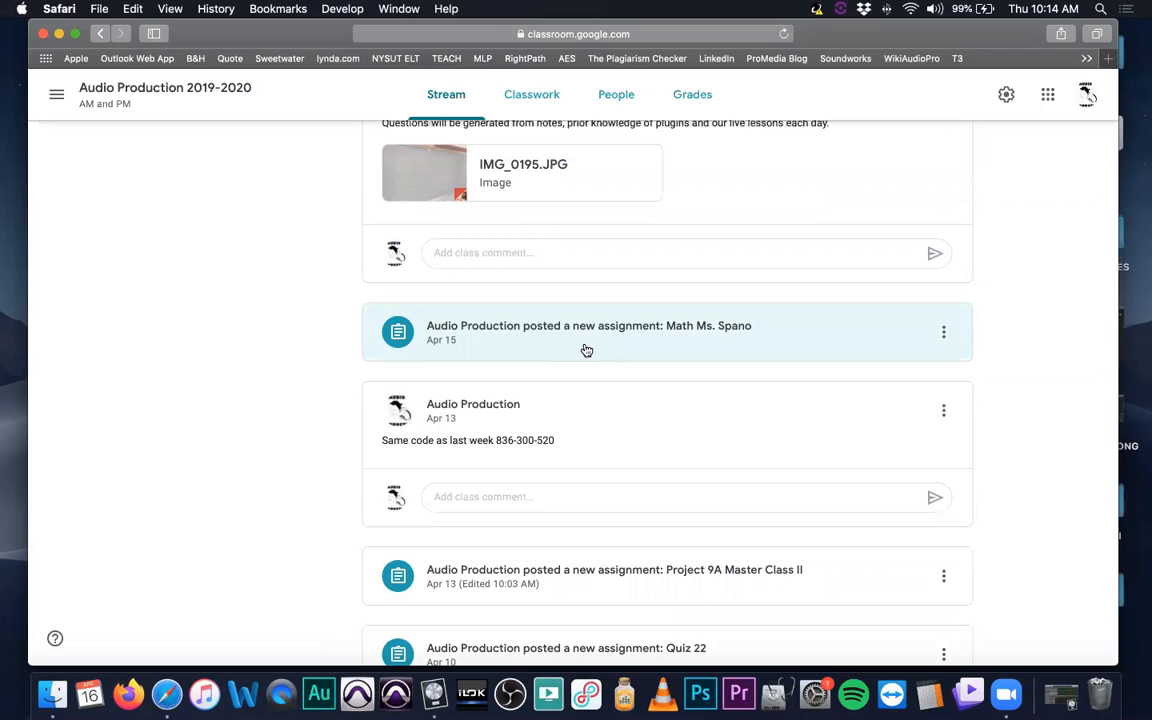
pyautogui.click(537, 99)
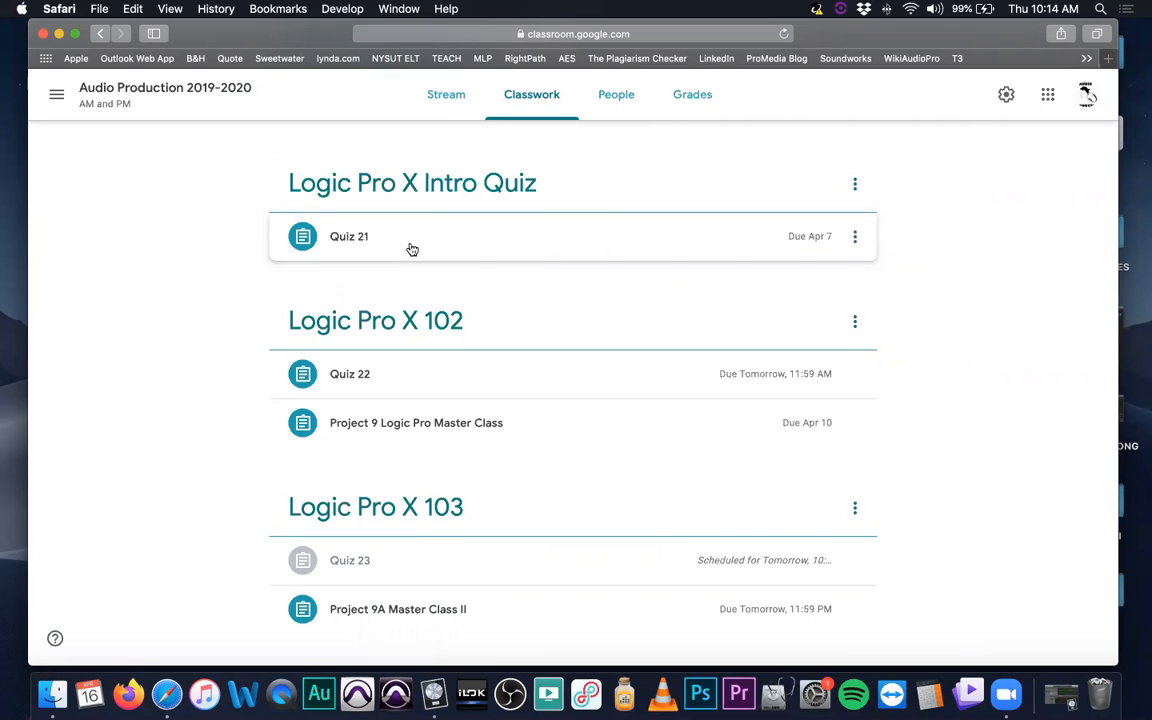
pyautogui.scroll(-1, 412, 249)
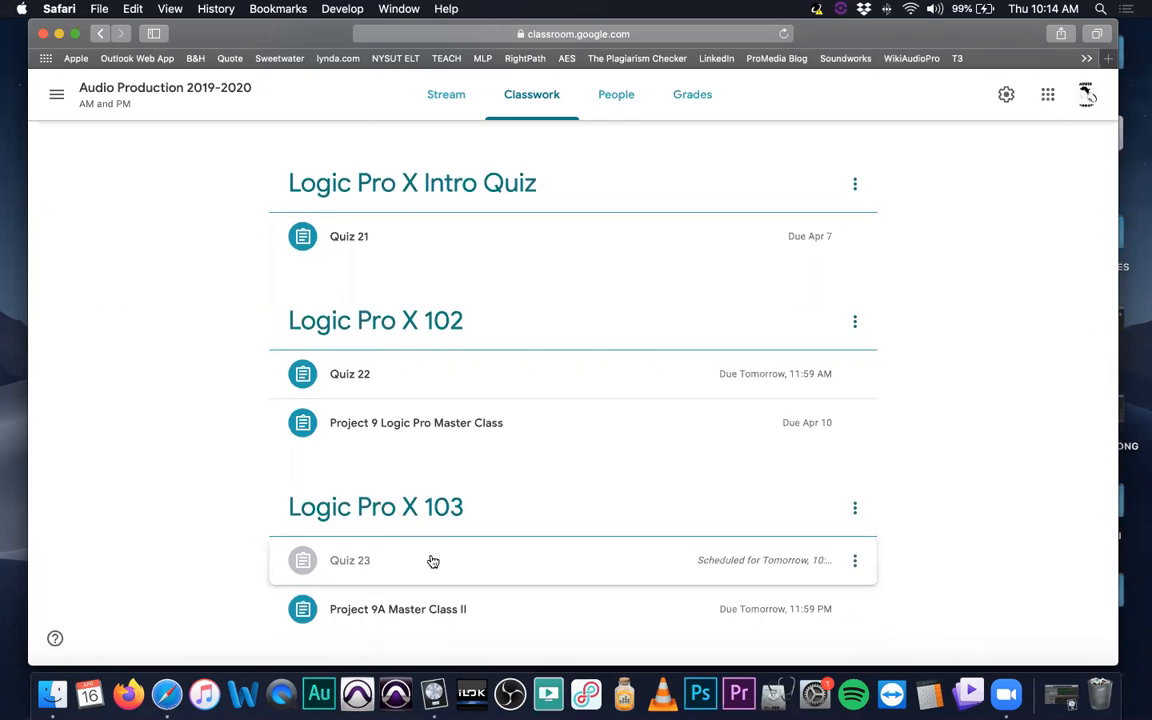
# Open the TIPS.xlsx worksheet from the Math Integration assignment, look over its tip table, and close the preview
pyautogui.scroll(5, 471, 560)
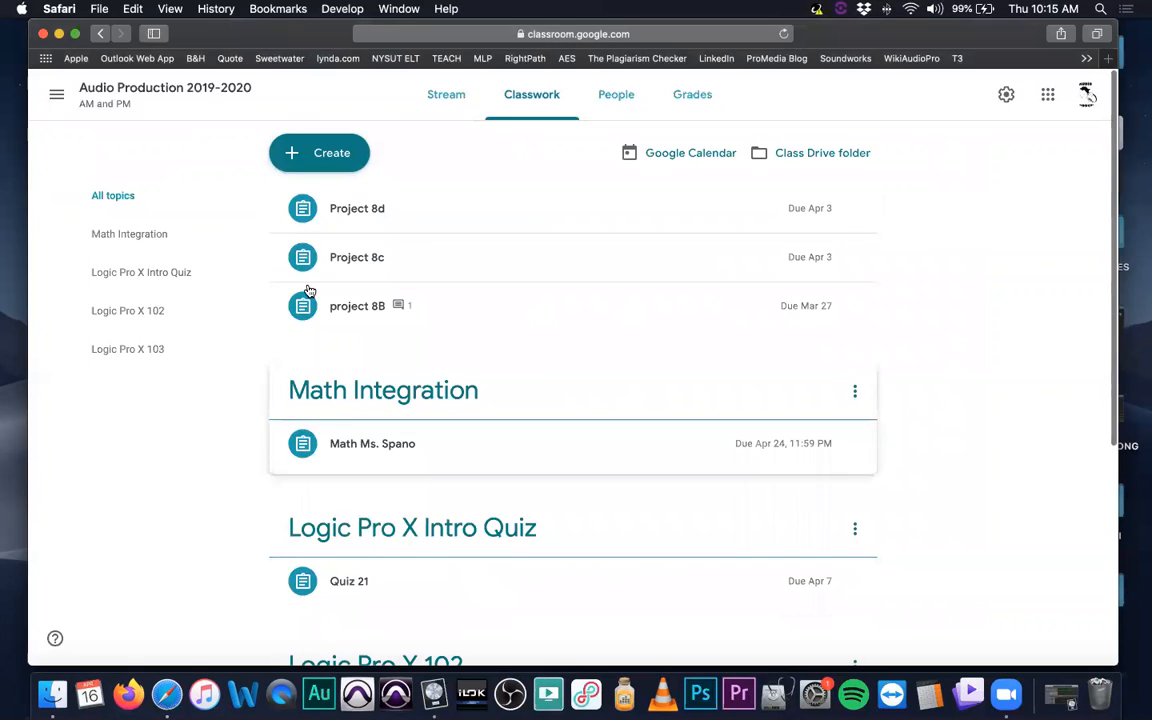
pyautogui.scroll(-2, 398, 385)
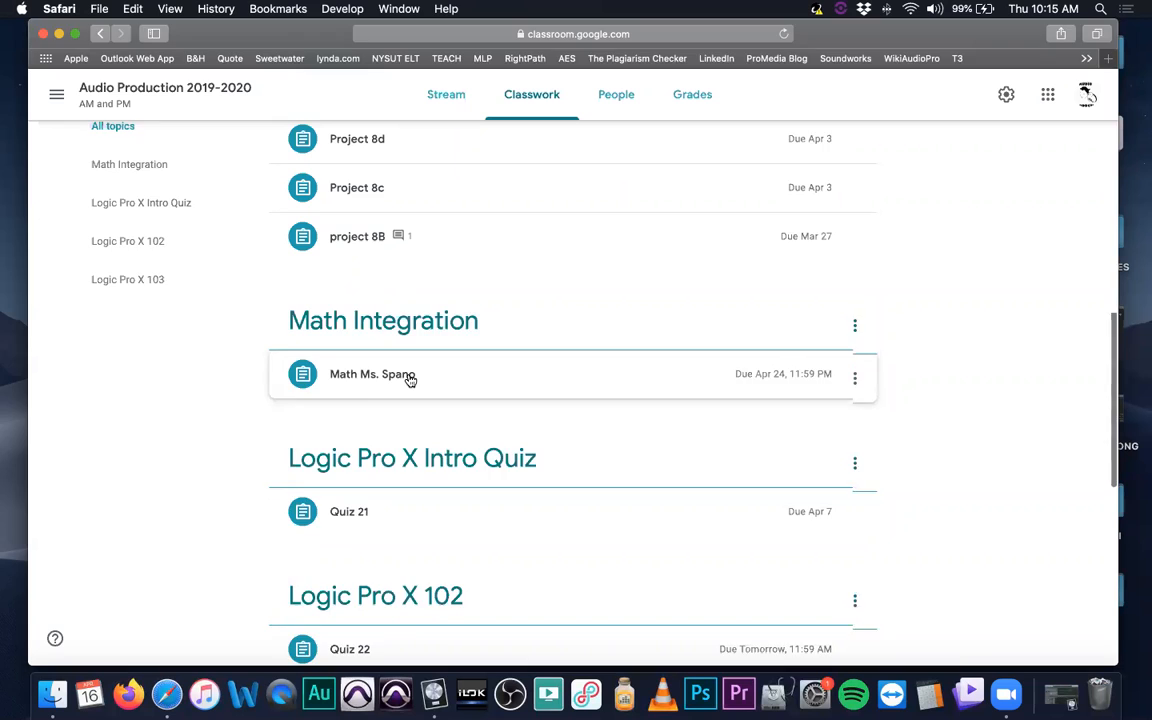
pyautogui.scroll(1, 410, 390)
pyautogui.click(450, 428)
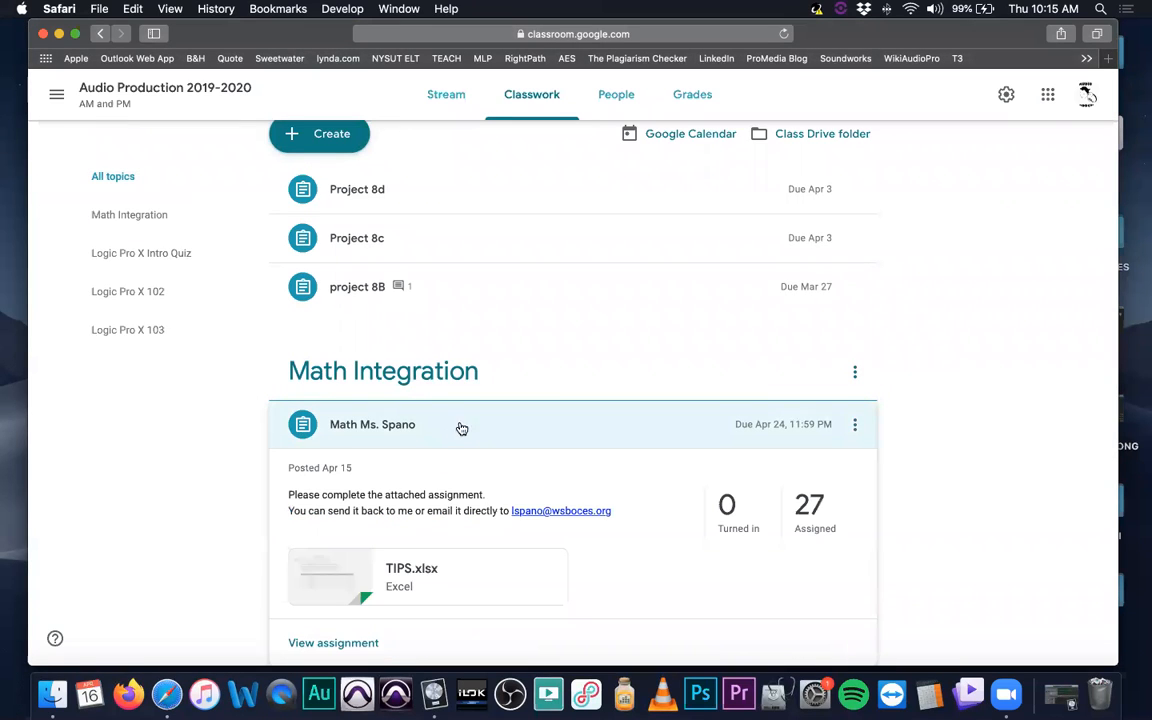
pyautogui.click(418, 572)
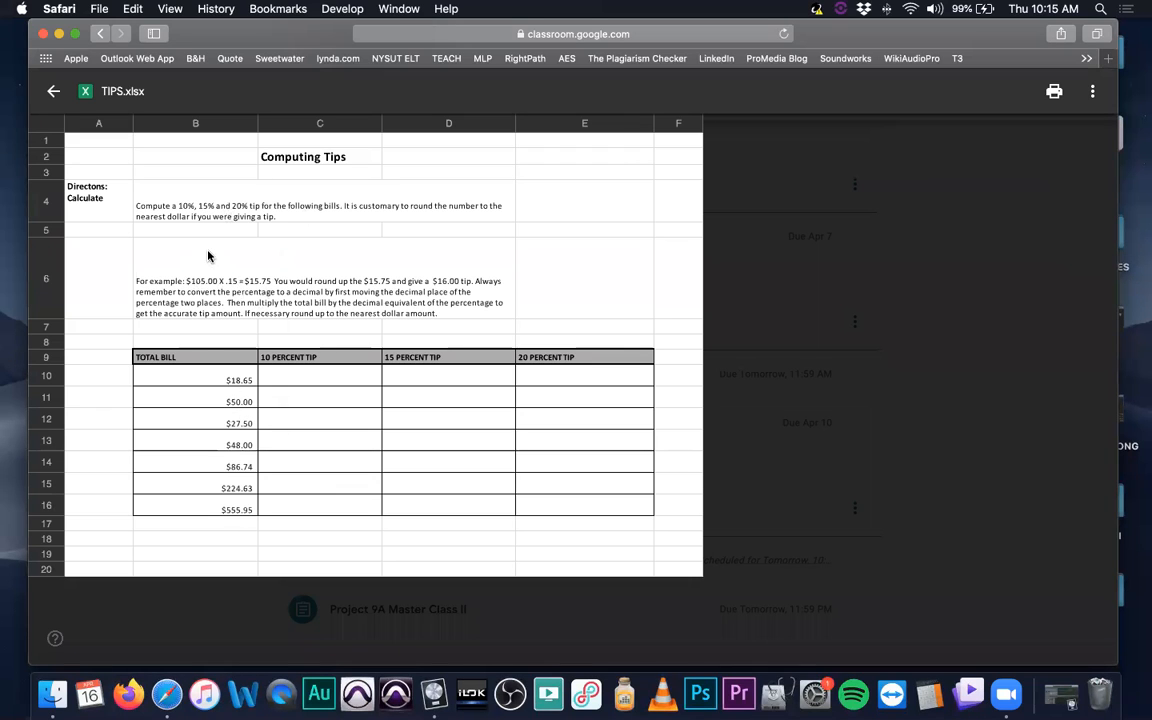
pyautogui.click(322, 386)
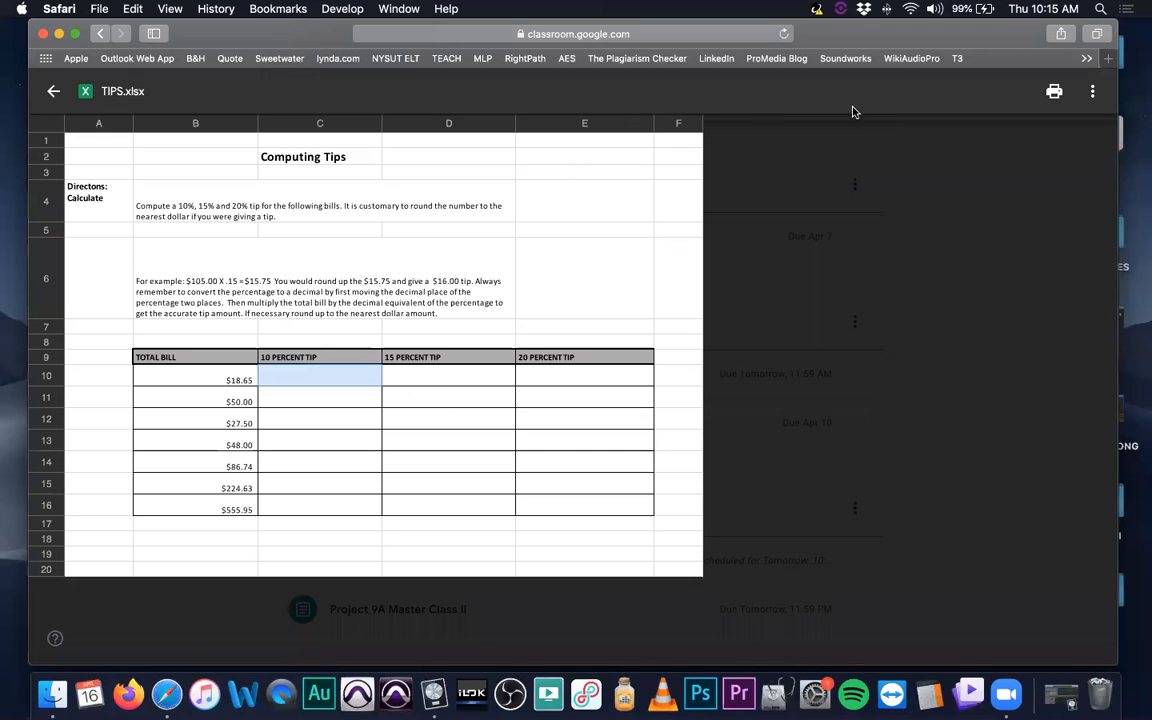
pyautogui.click(53, 91)
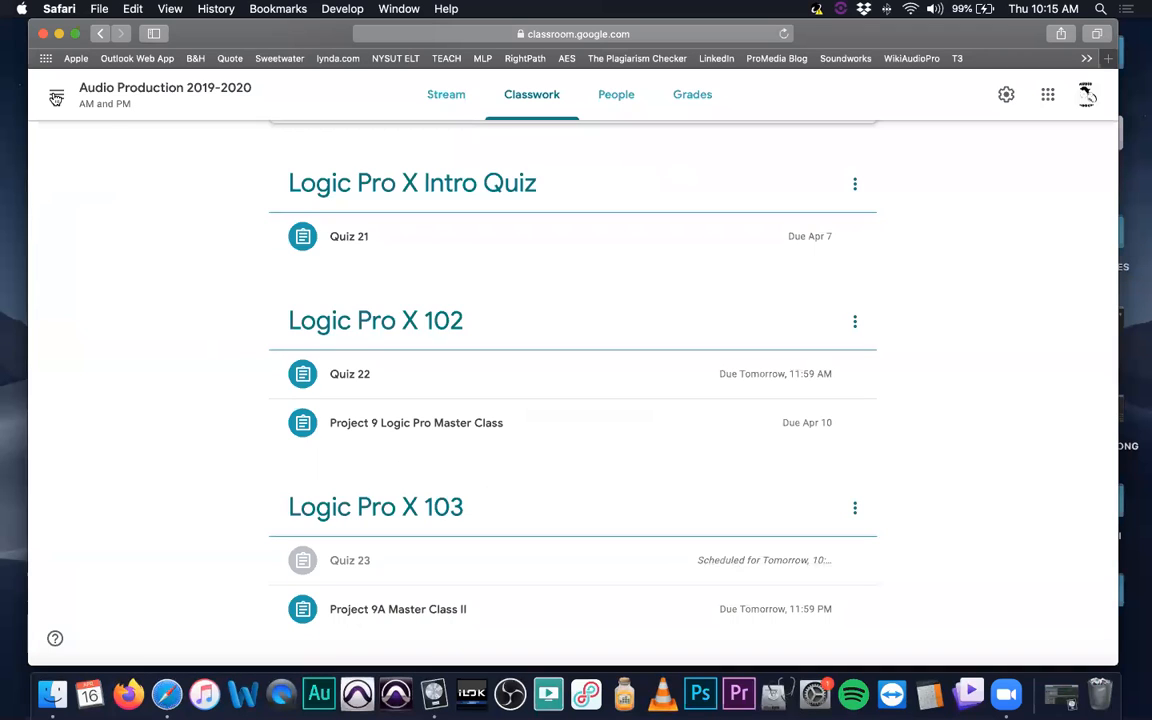
# Return to the class stream, review the IMG_0195.JPG photo of the Logic Pro X plugin notes, and go back to the newest posts
pyautogui.click(449, 100)
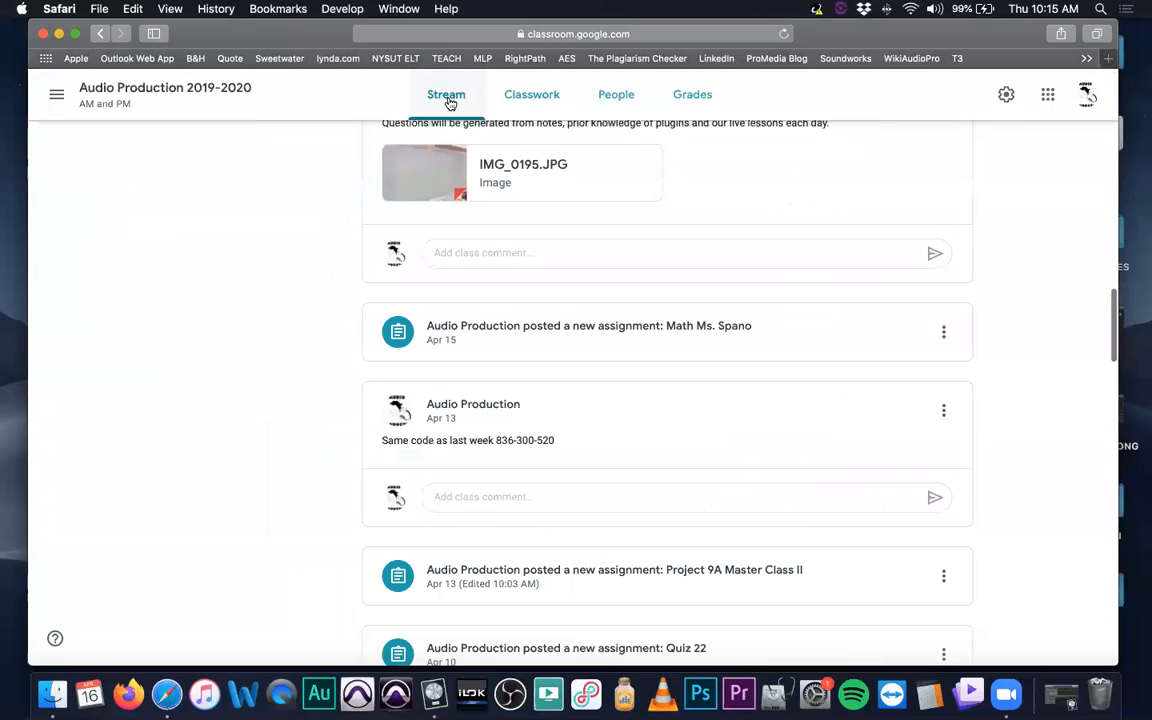
pyautogui.scroll(10, 562, 300)
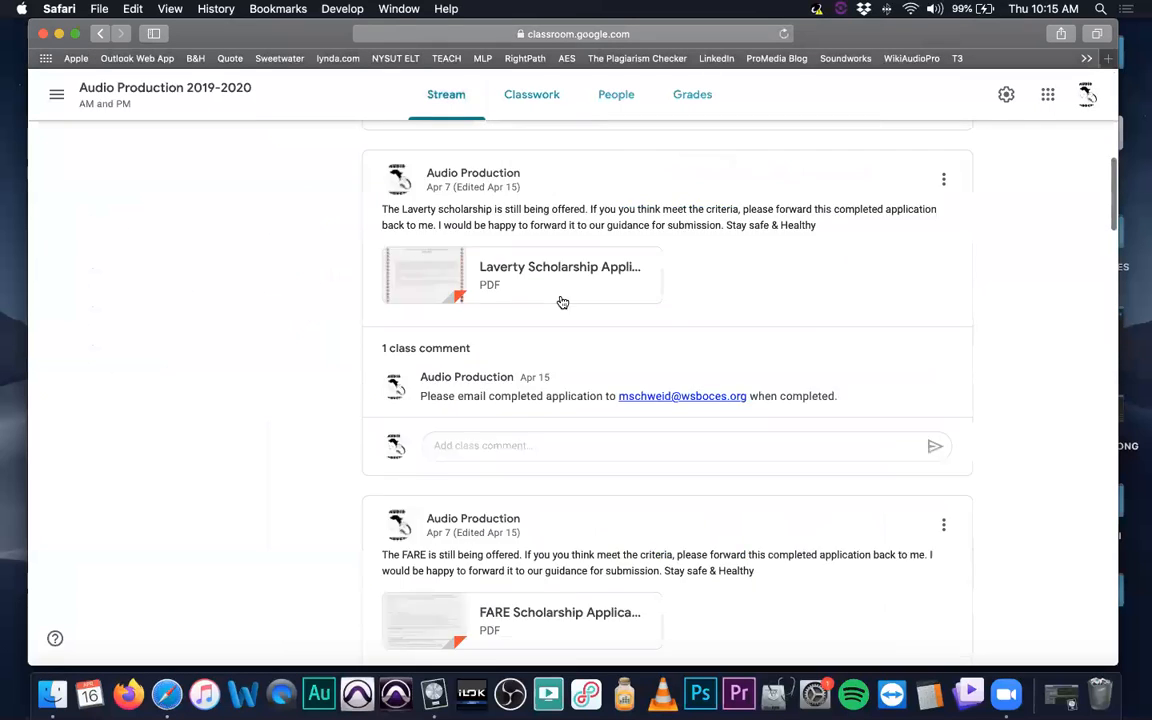
pyautogui.scroll(-5, 562, 300)
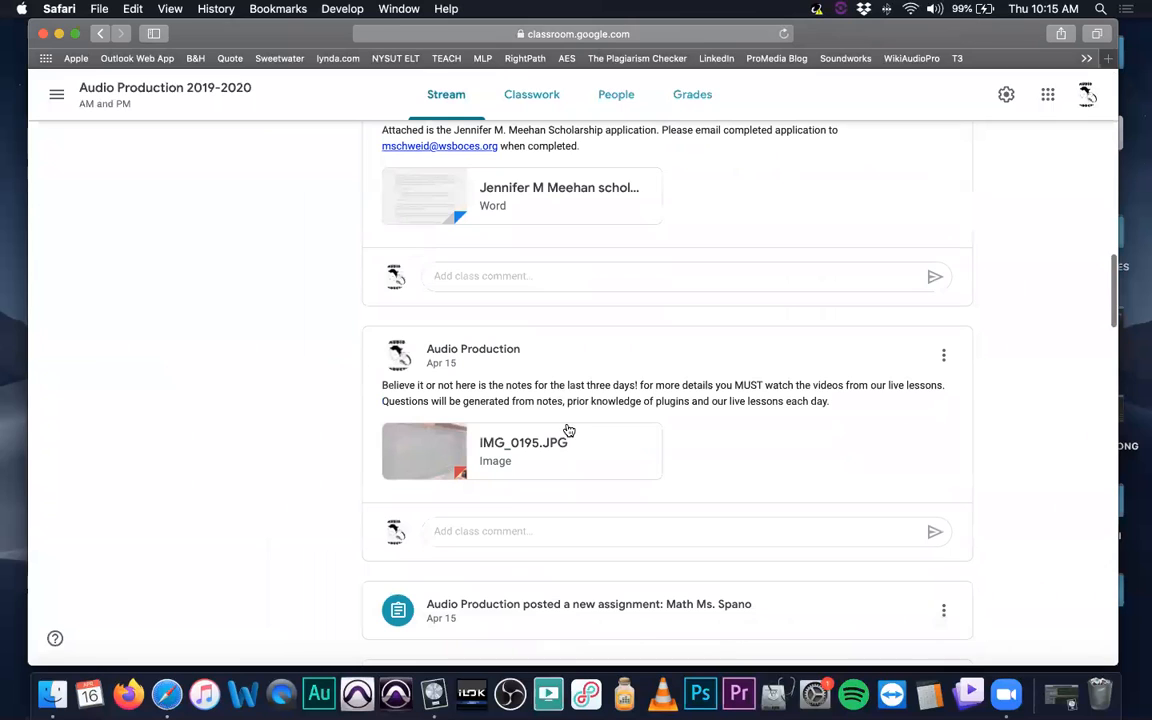
pyautogui.click(544, 449)
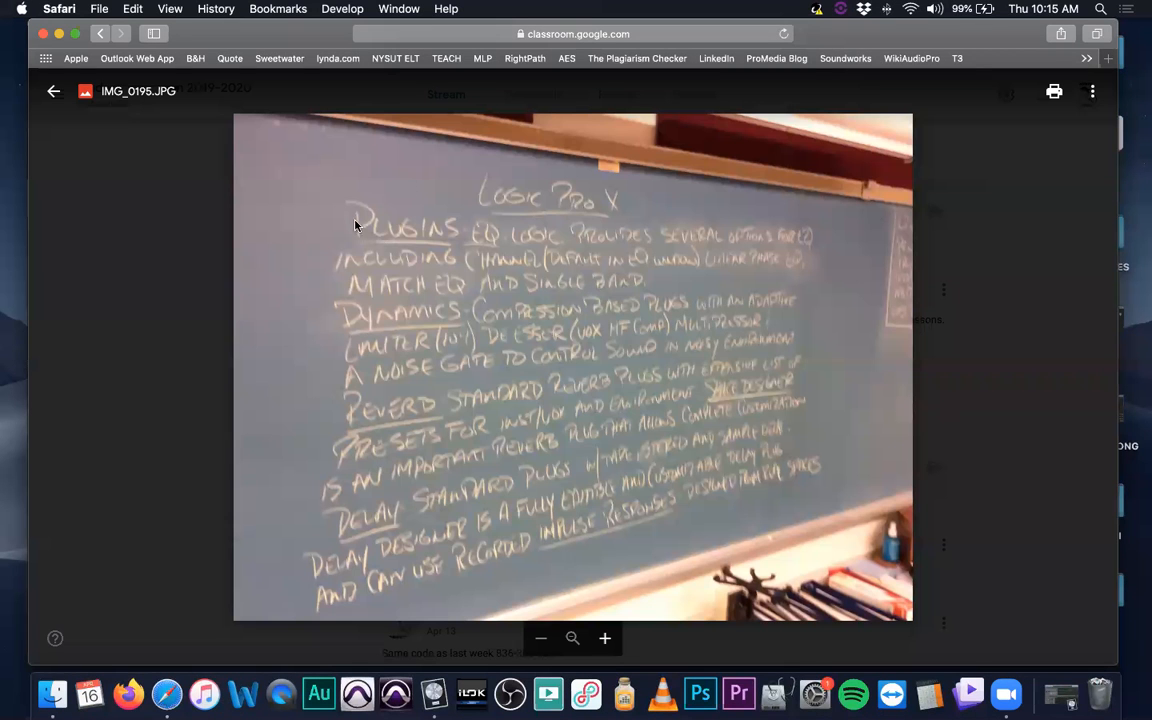
pyautogui.click(53, 95)
pyautogui.scroll(10, 440, 305)
pyautogui.scroll(10, 440, 306)
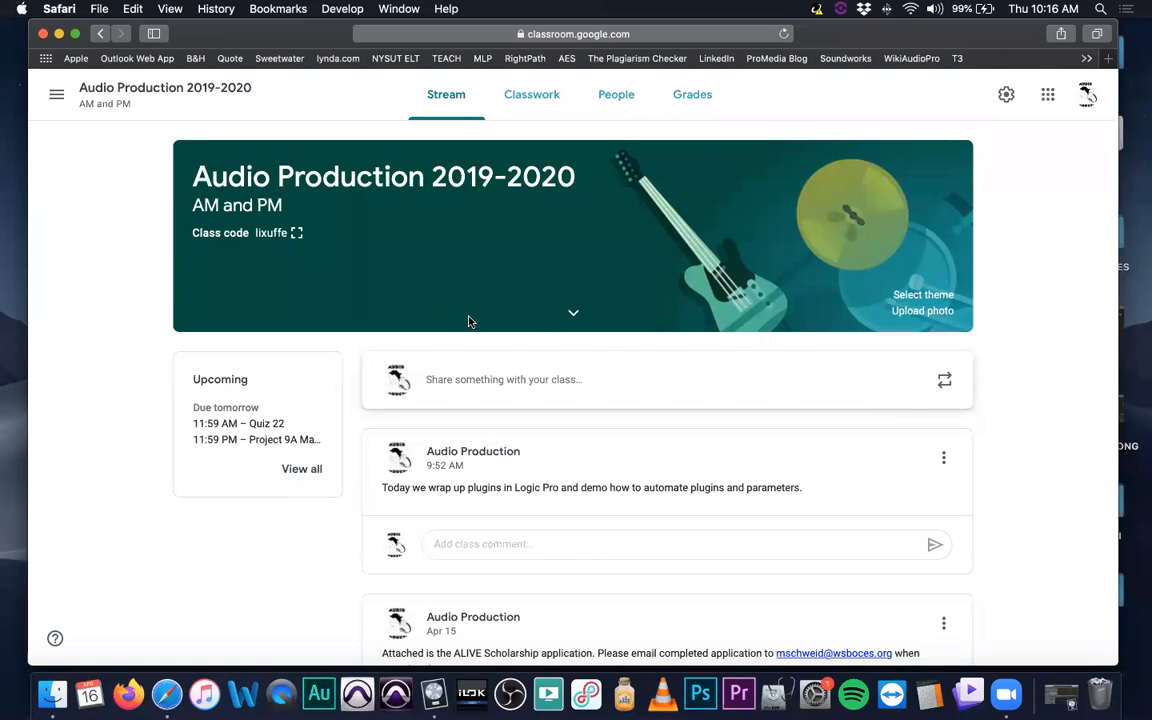
# Minimize the browser, switch to the TEST project in Logic Pro X, fit all tracks in view and return the playhead to the start
pyautogui.moveTo(849, 34); pyautogui.dragTo(861, 33)
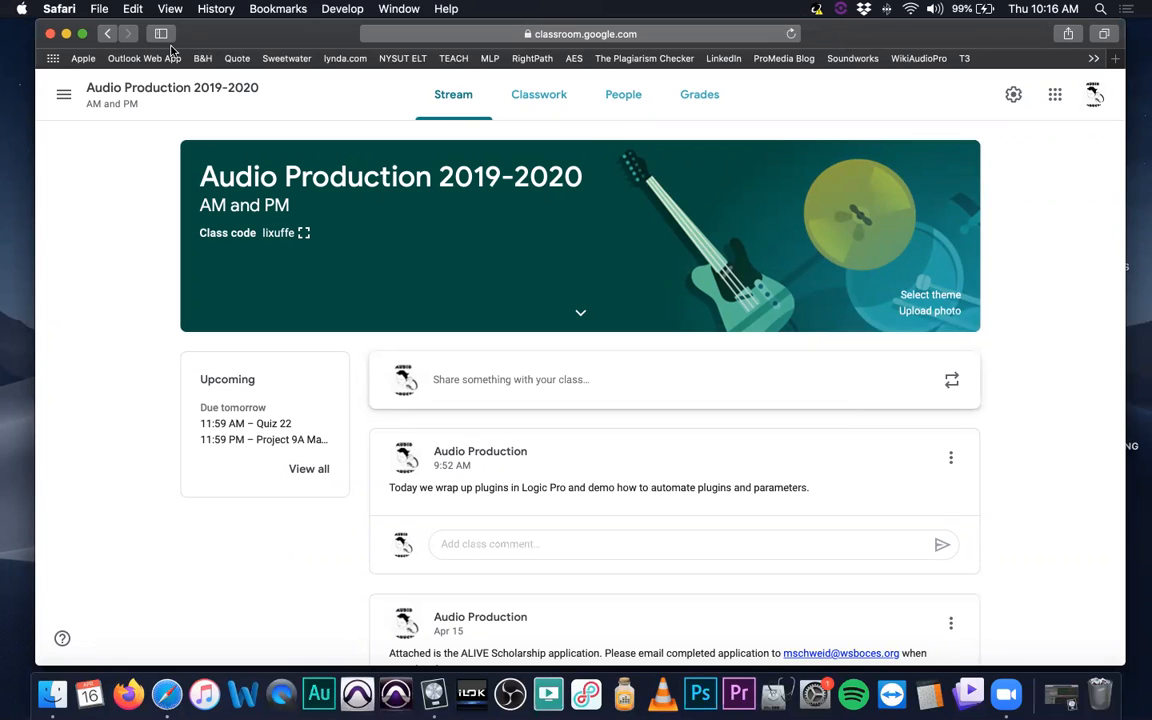
pyautogui.click(66, 34)
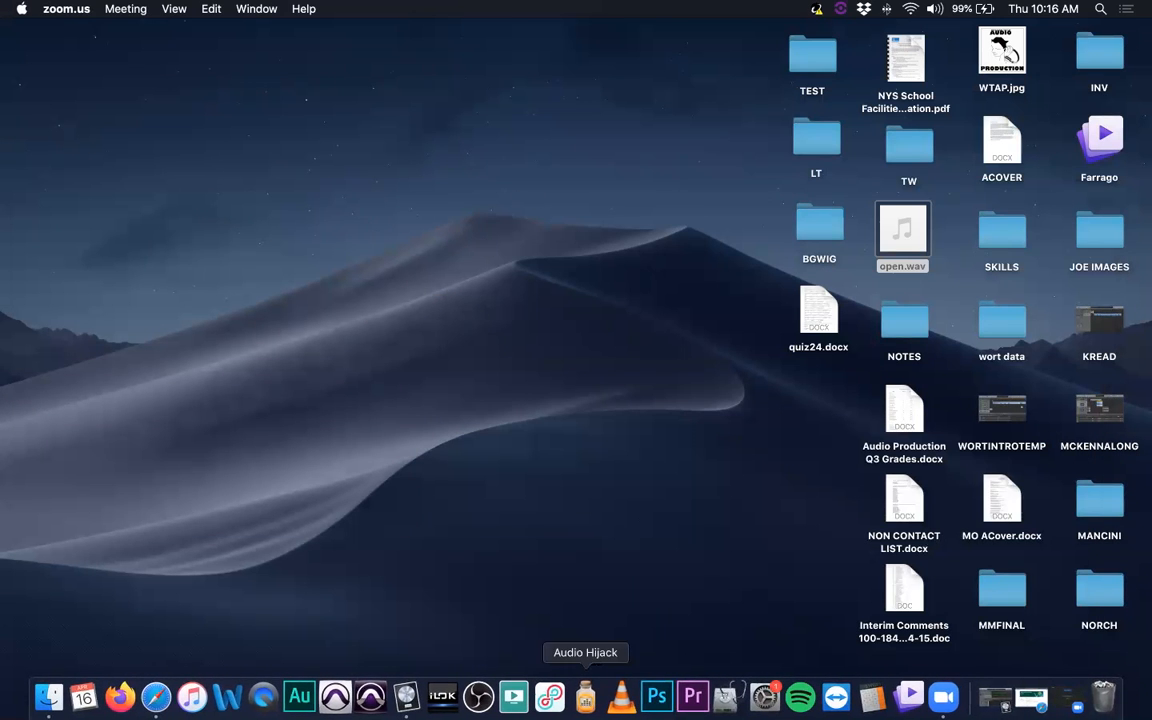
pyautogui.click(407, 697)
pyautogui.moveTo(1048, 23); pyautogui.dragTo(941, 27)
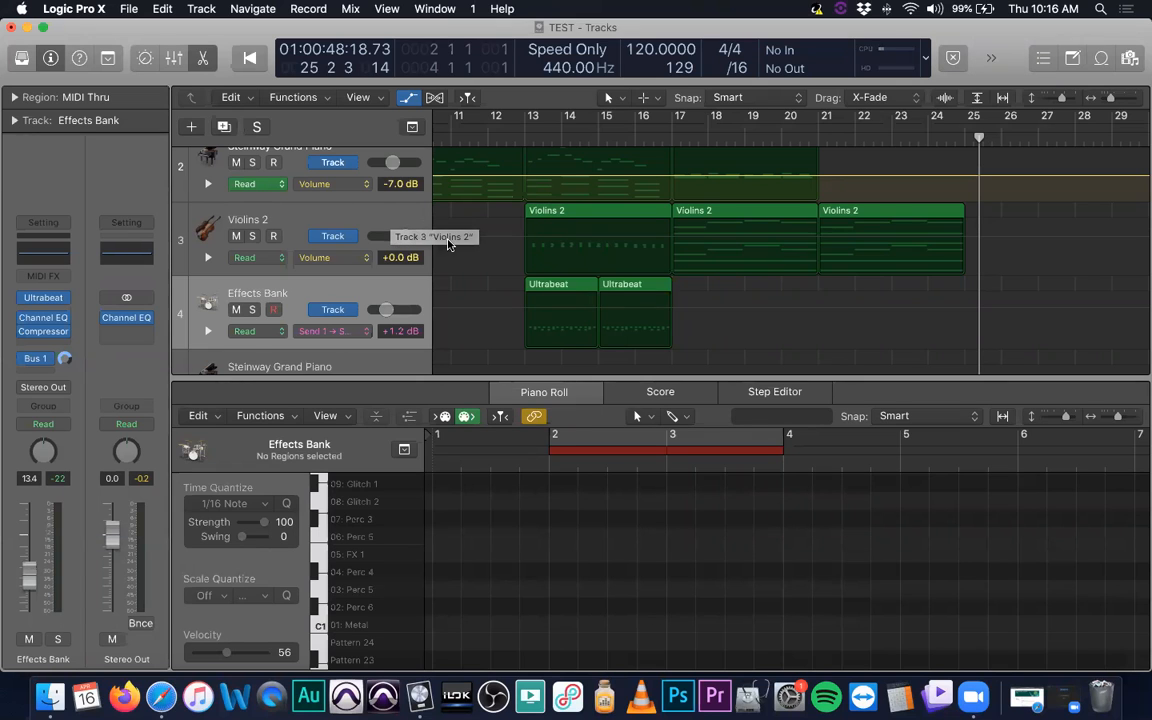
pyautogui.press('z')
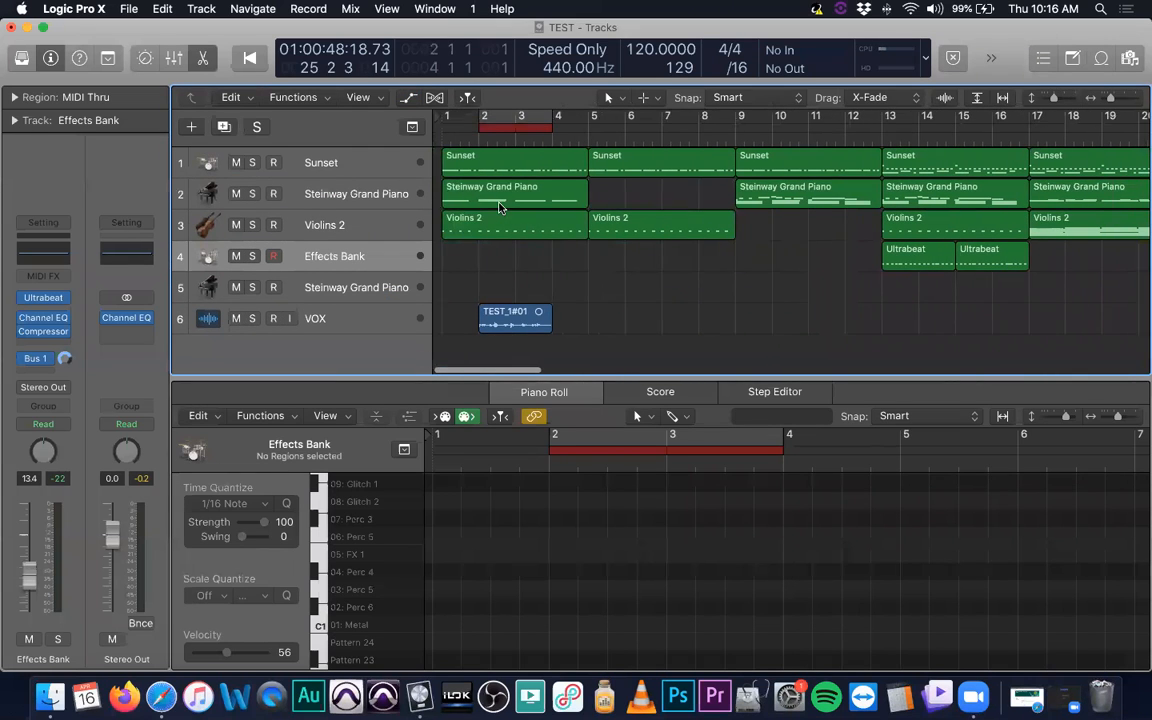
pyautogui.press('Return')
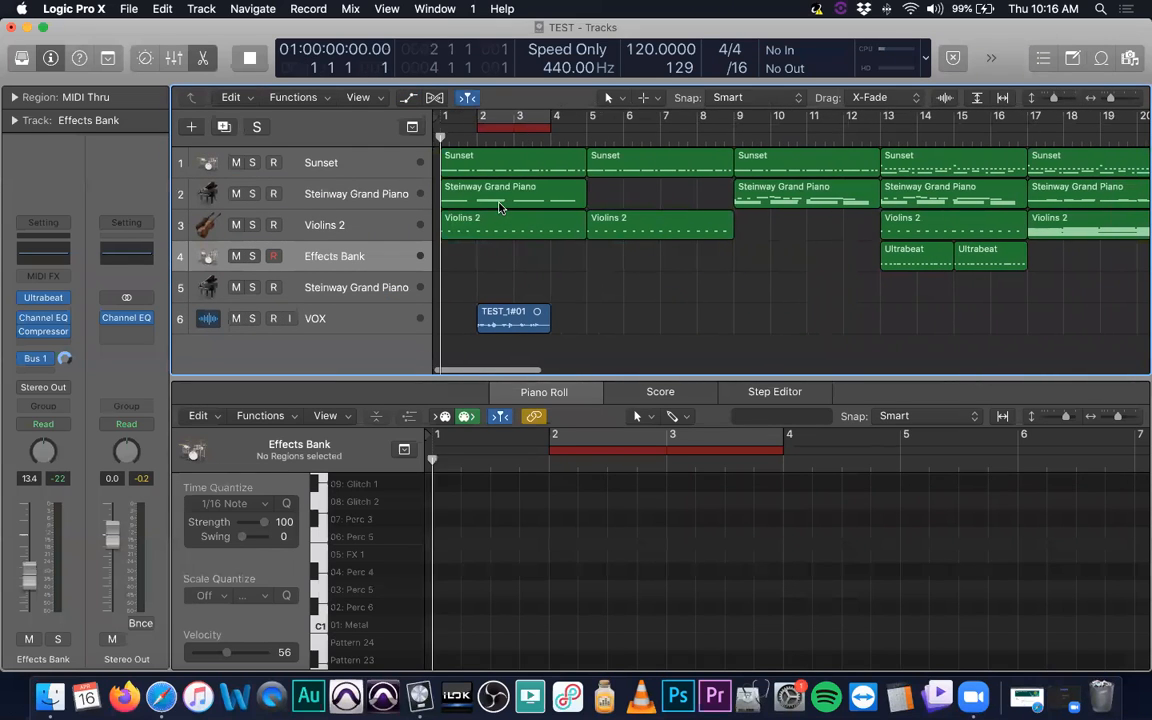
# Turn on the cycle range over bars 2 to 4, solo the VOX track and play it back at a raised system volume
pyautogui.click(505, 118)
pyautogui.click(254, 320)
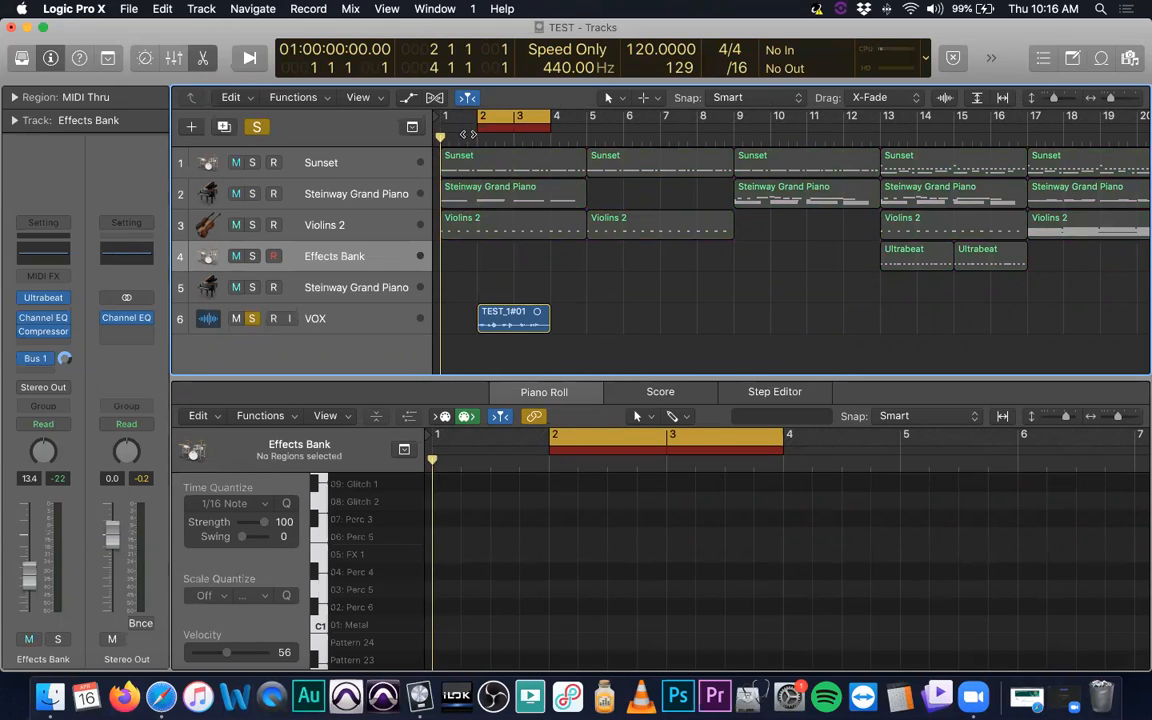
pyautogui.press('space')
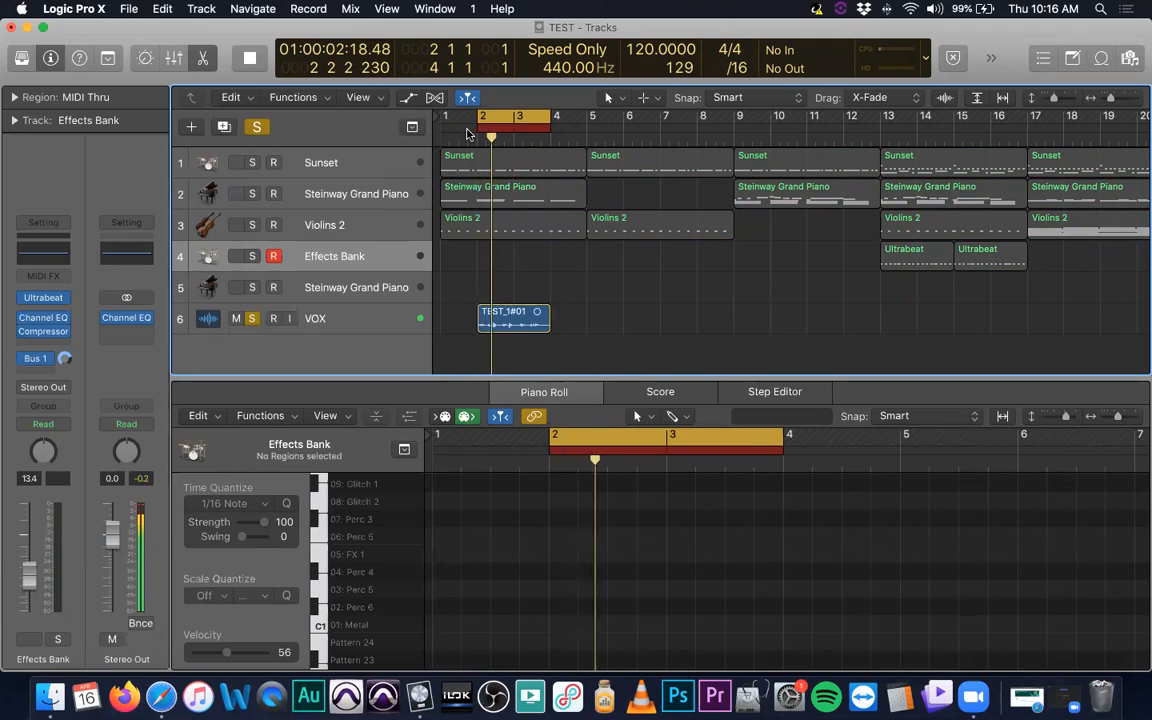
pyautogui.press('XF86AudioRaiseVolume')
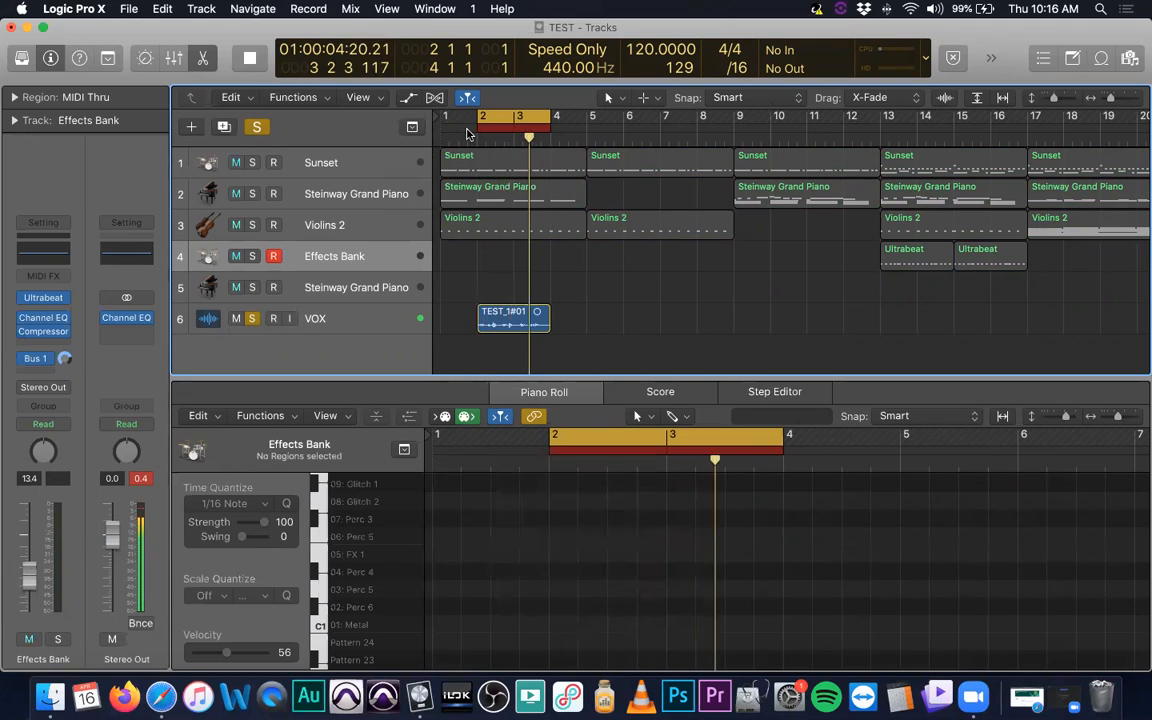
pyautogui.press('space')
pyautogui.press('XF86AudioRaiseVolume')
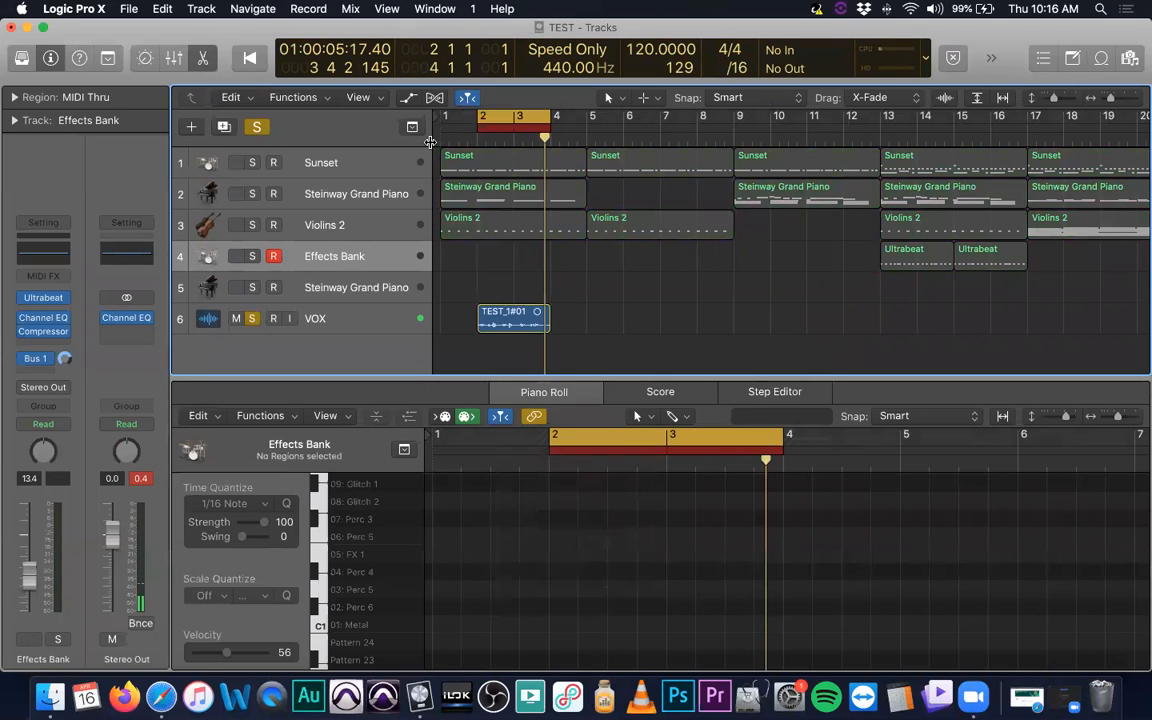
# Open the Mixer, select the VOX channel and open its Channel EQ
pyautogui.press('super+2')
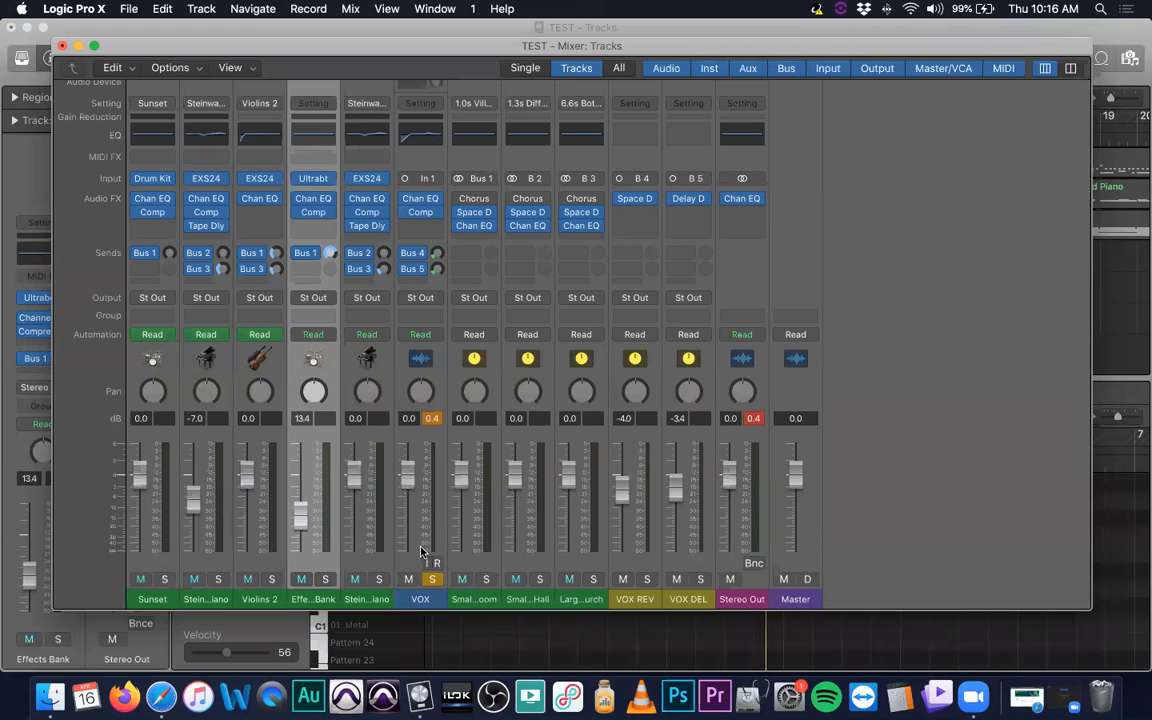
pyautogui.click(407, 405)
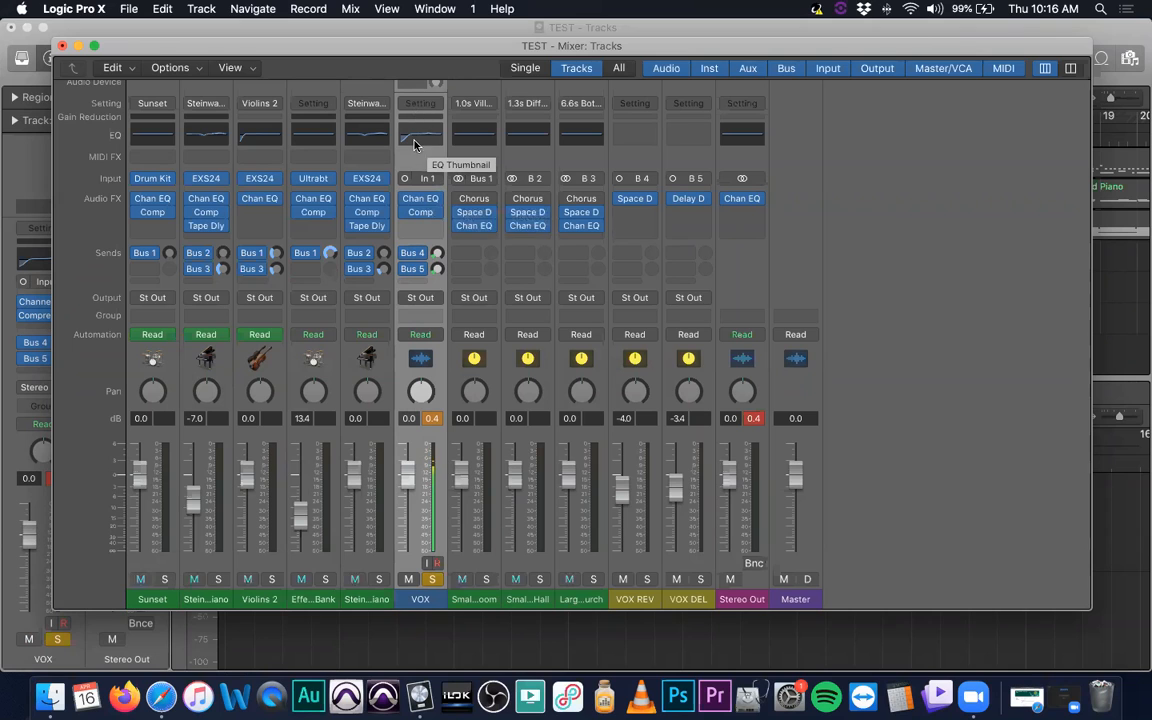
pyautogui.click(420, 199)
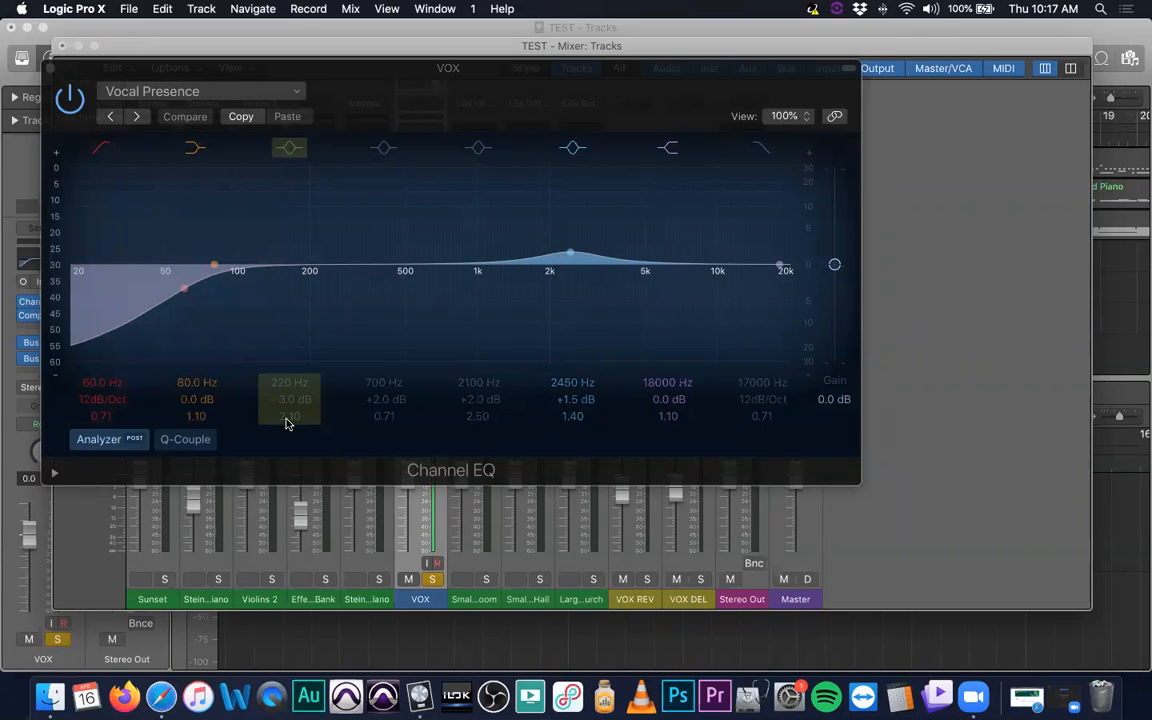
# Compare the VOX Channel EQ's analyzer in pre and post modes with vocal playback, review the EQ curve again and close the plugin window
pyautogui.click(136, 440)
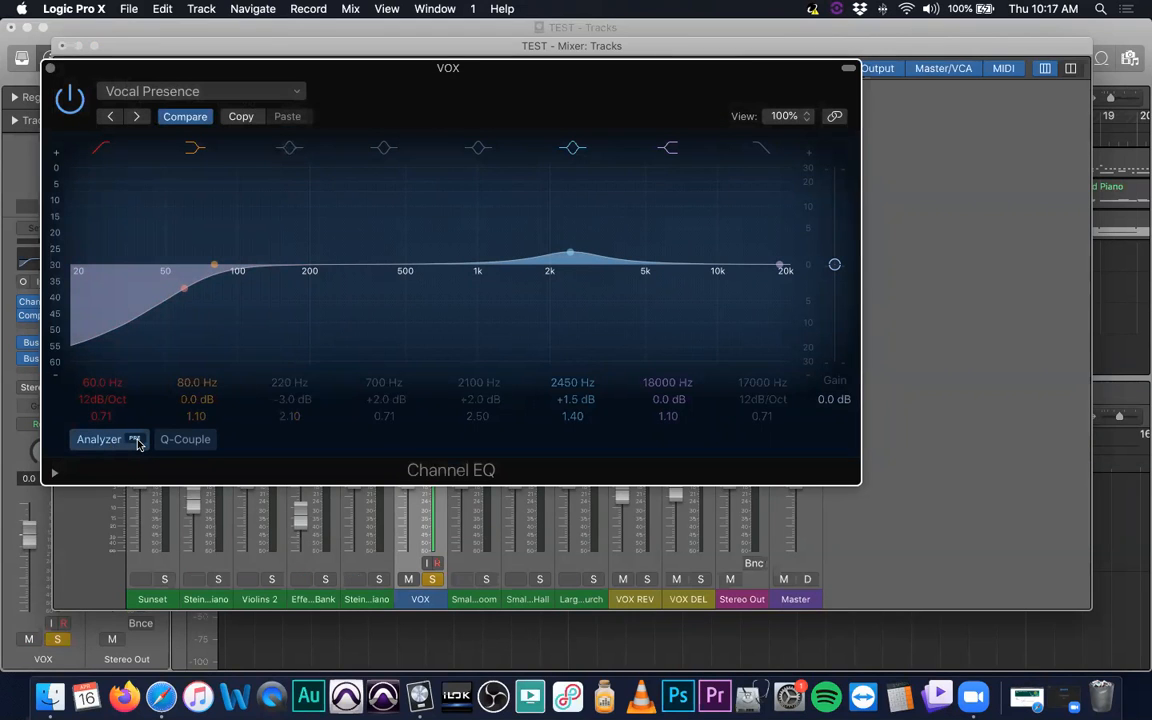
pyautogui.press('space')
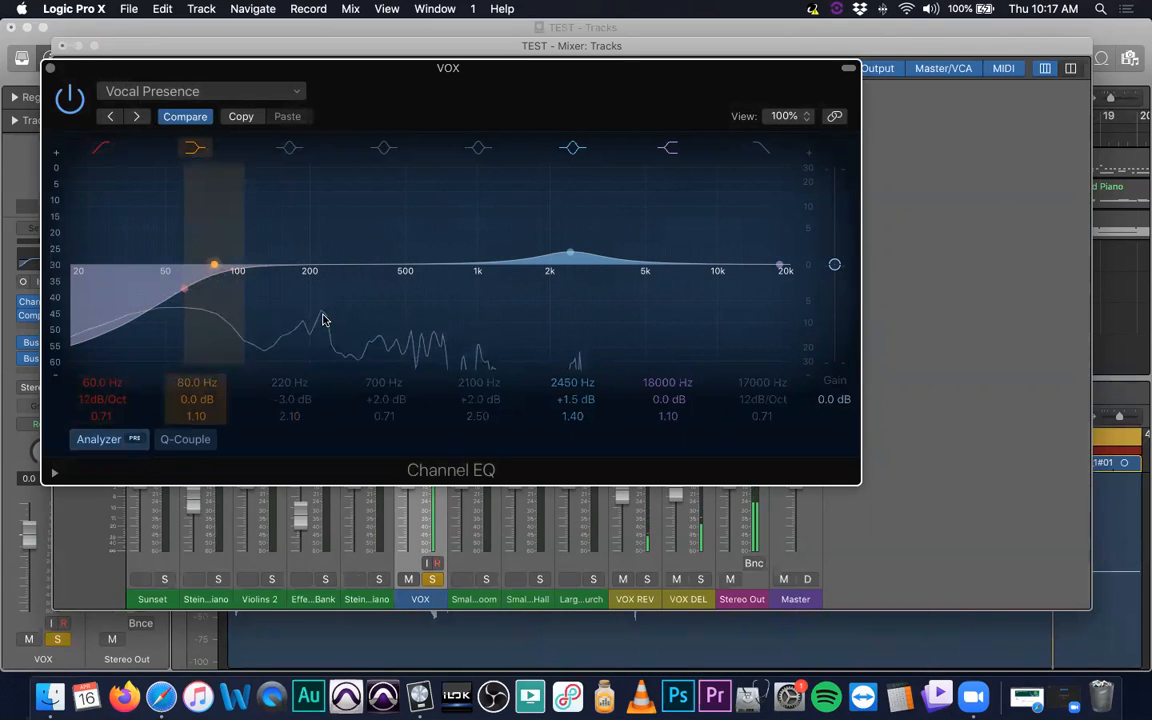
pyautogui.click(141, 438)
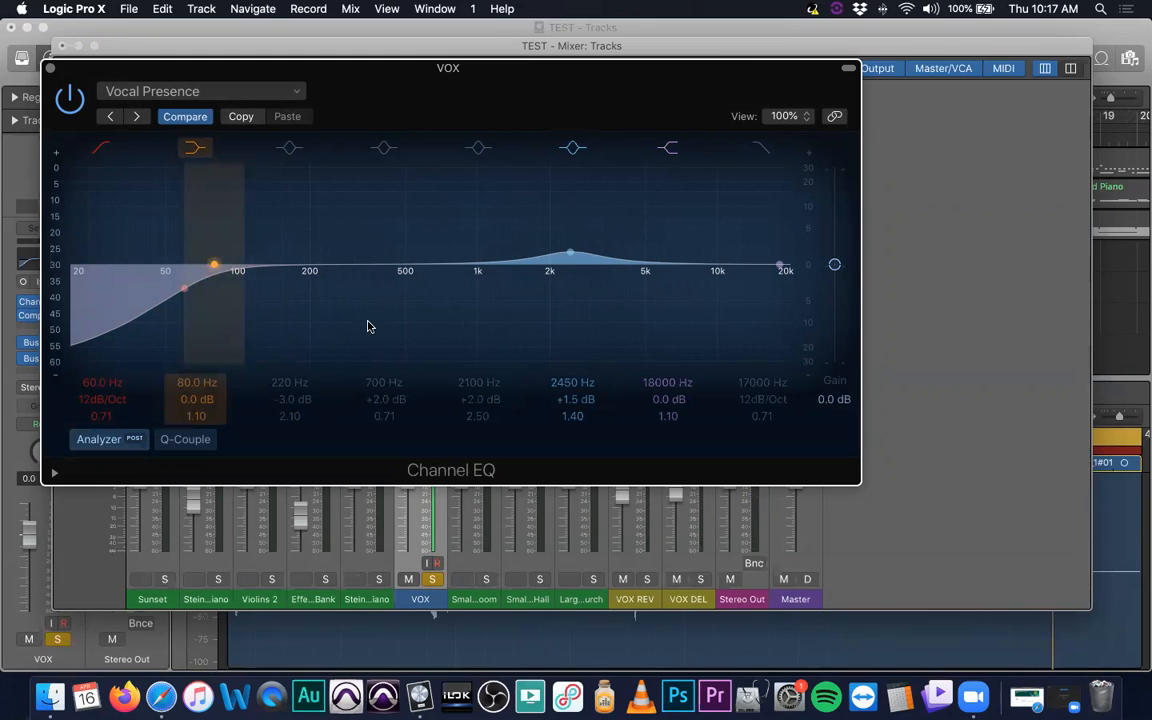
pyautogui.press('space')
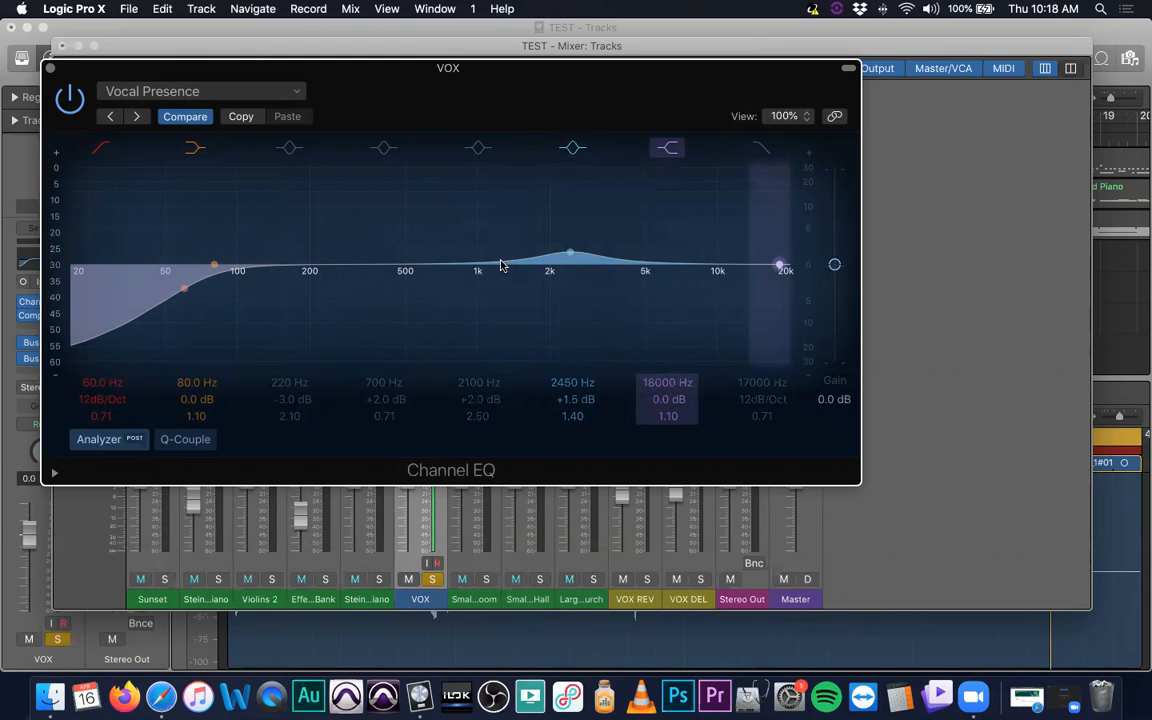
pyautogui.click(49, 67)
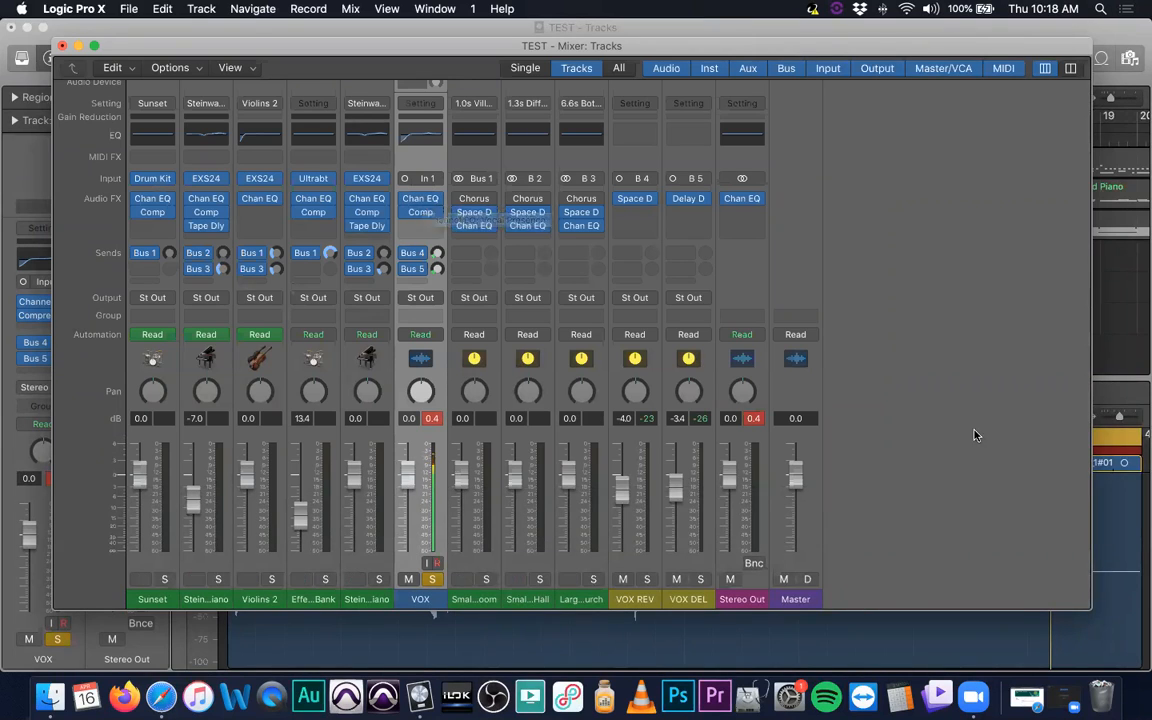
pyautogui.click(420, 201)
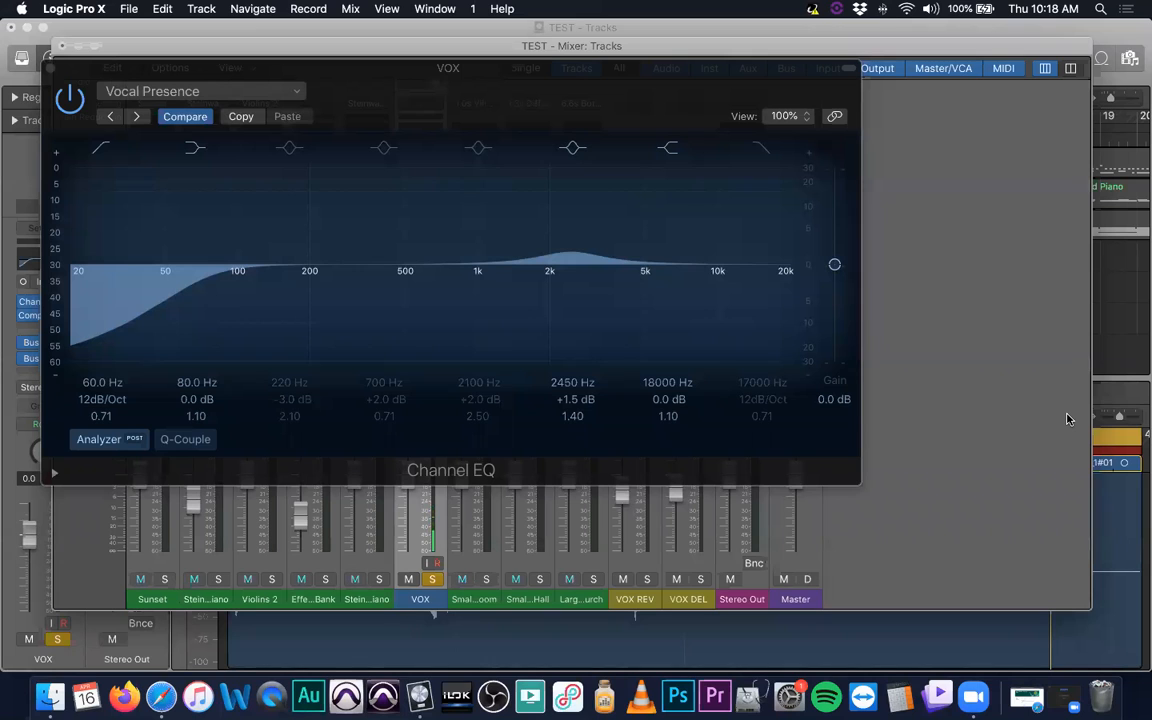
pyautogui.click(45, 64)
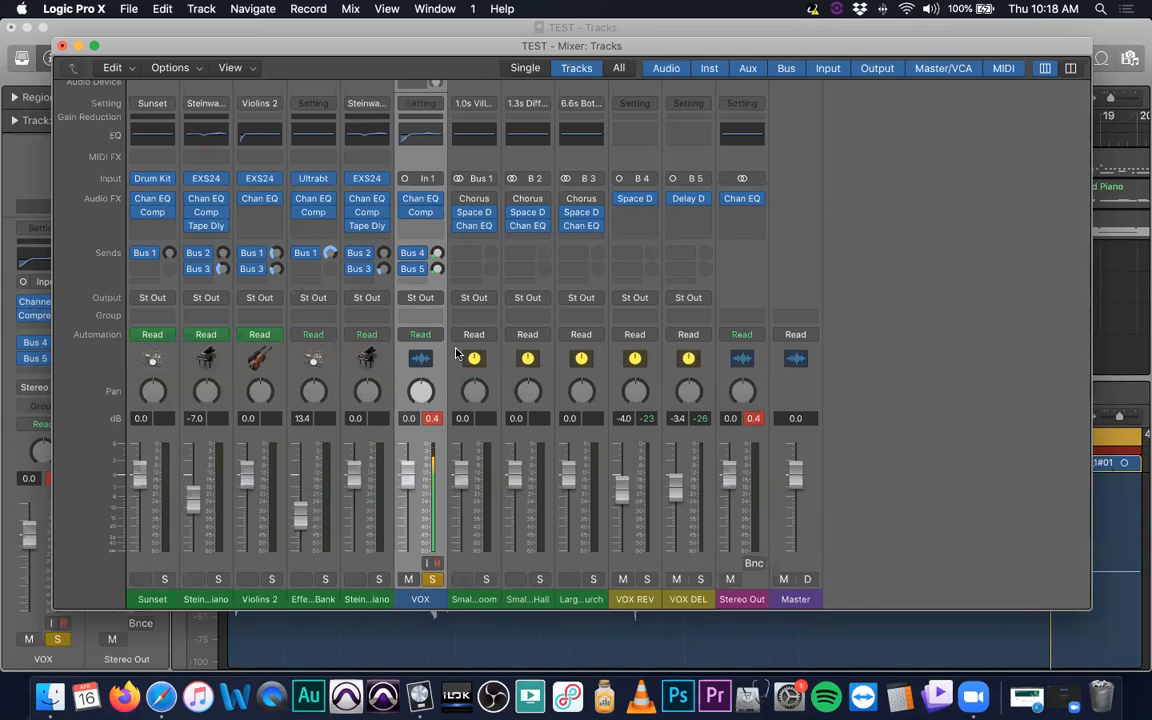
# Create one new audio track after the VOX track
pyautogui.press('alt+super+n')
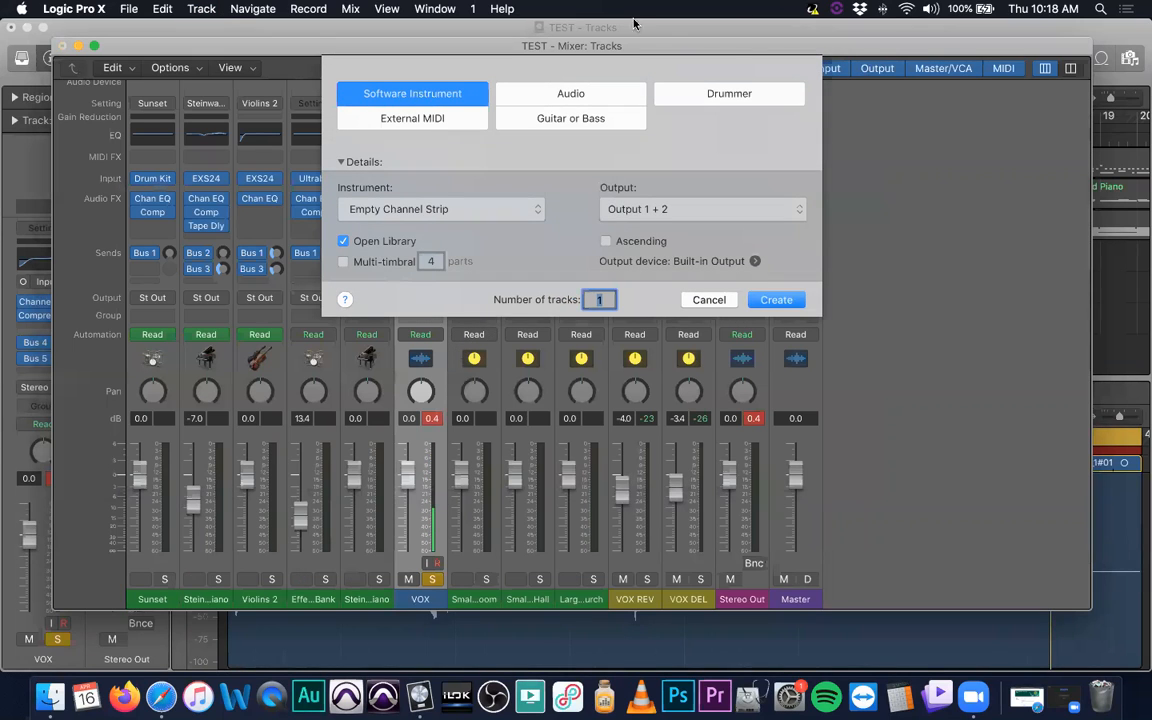
pyautogui.click(577, 95)
pyautogui.click(780, 341)
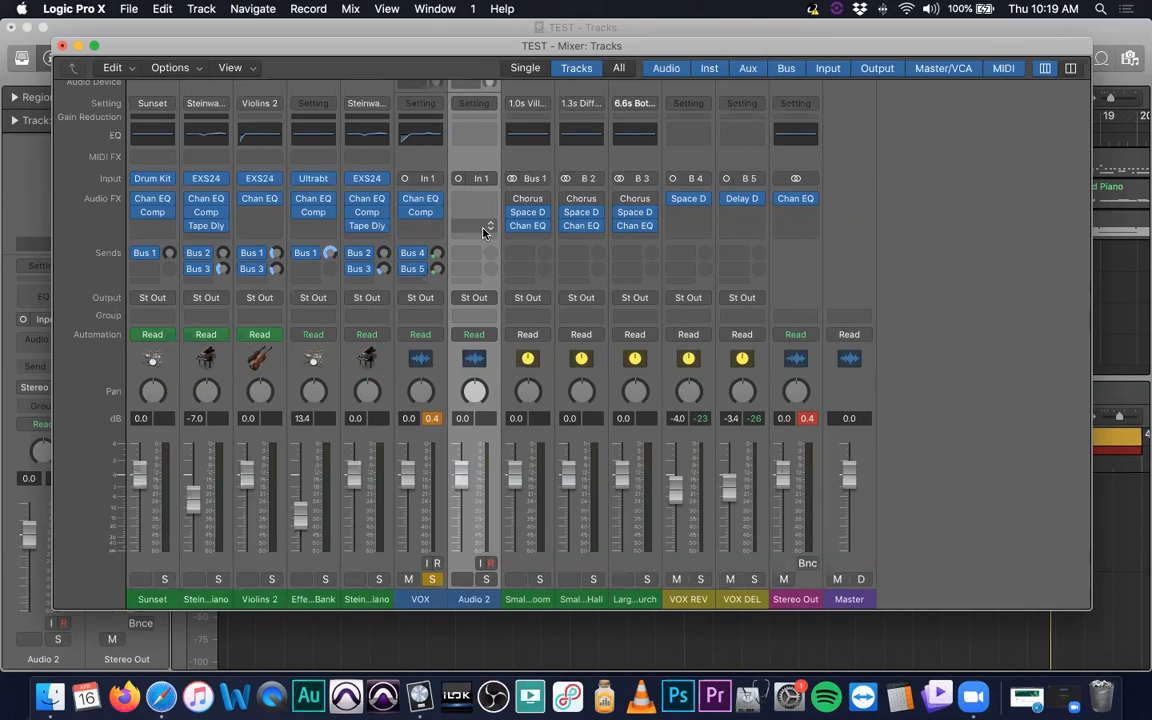
# Turn off the solo on the VOX channel and select that channel to compare its input level with the new audio track's
pyautogui.click(1095, 60)
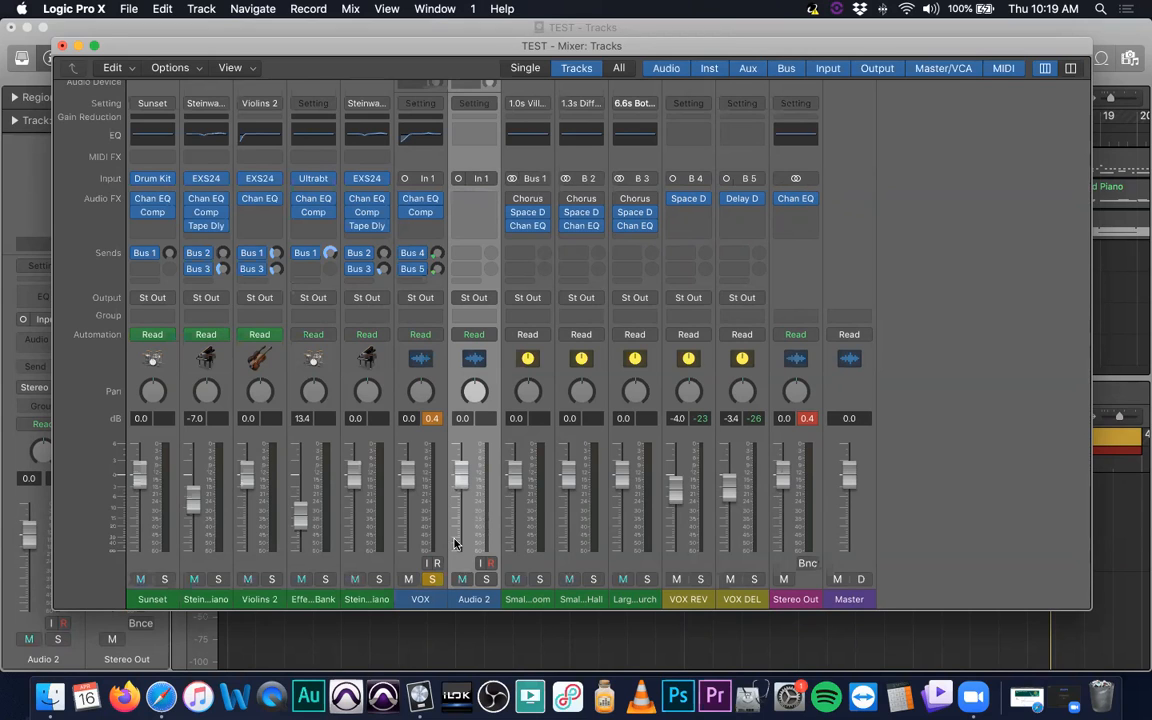
pyautogui.click(432, 580)
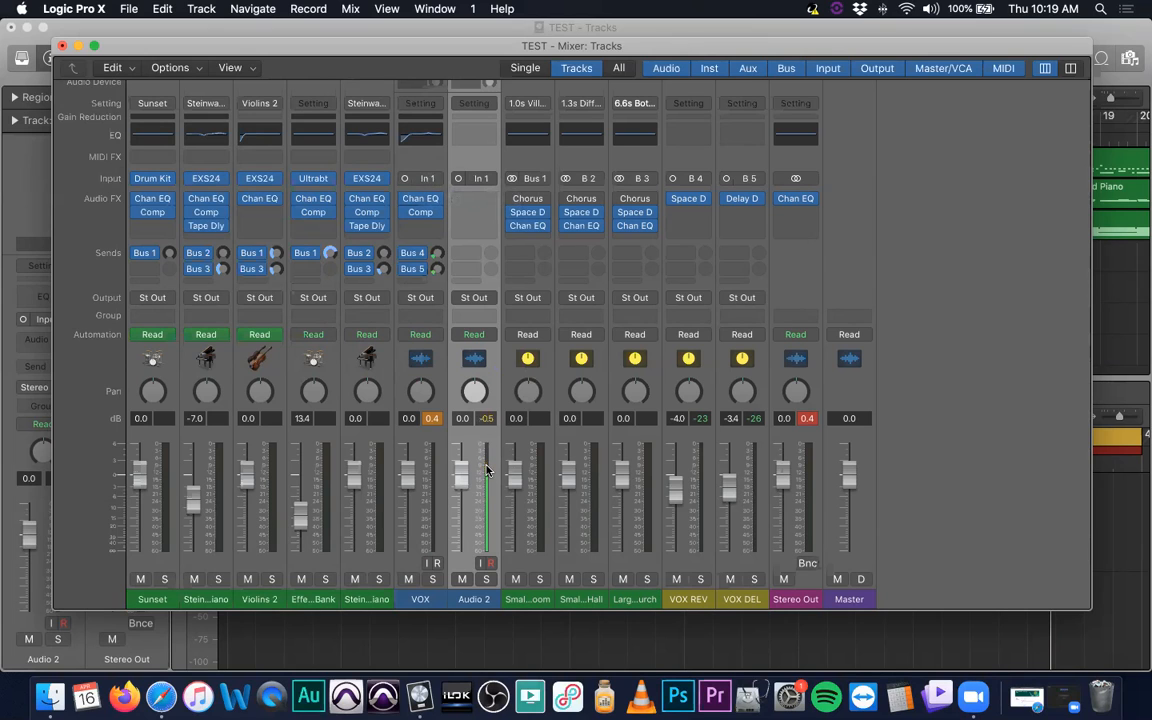
pyautogui.click(442, 440)
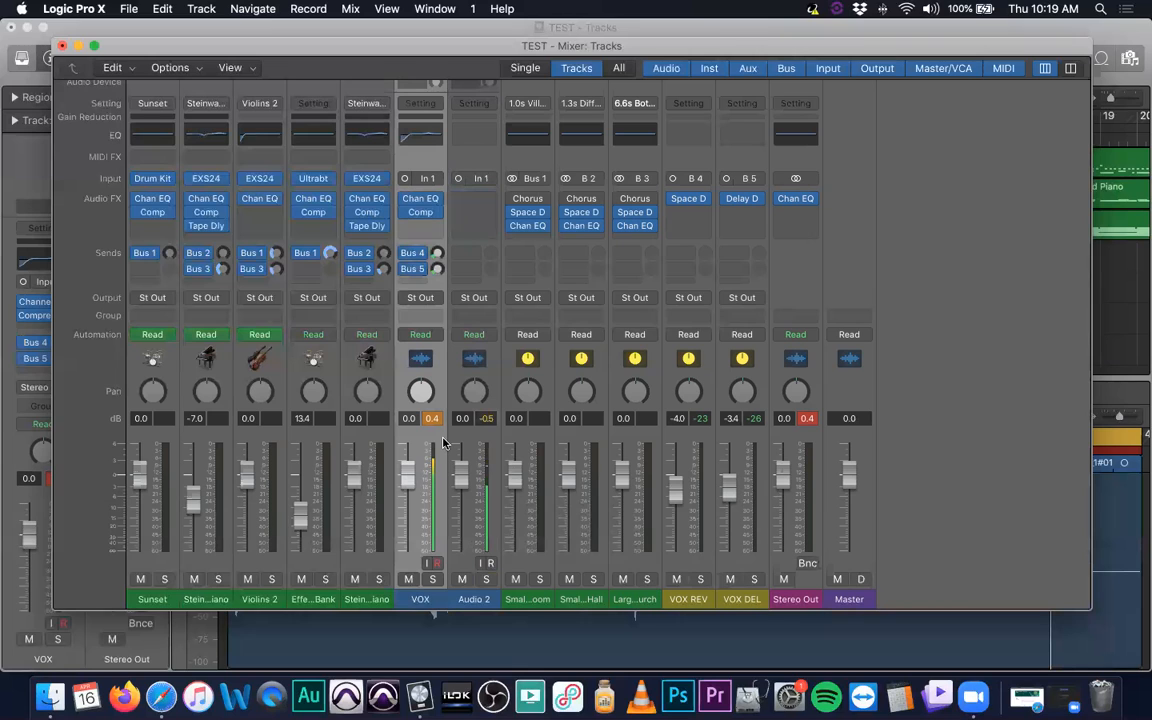
# Select the Audio 2 channel and copy the VOX channel's Channel EQ and Compressor onto it
pyautogui.click(498, 441)
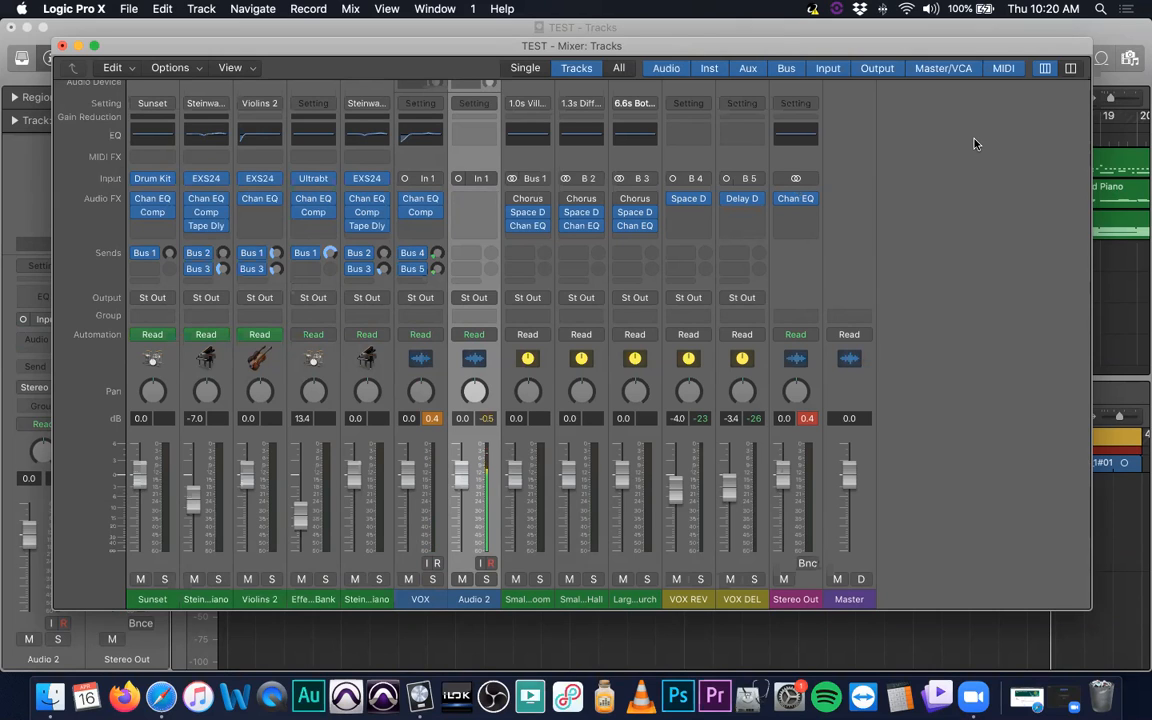
pyautogui.moveTo(436, 215)
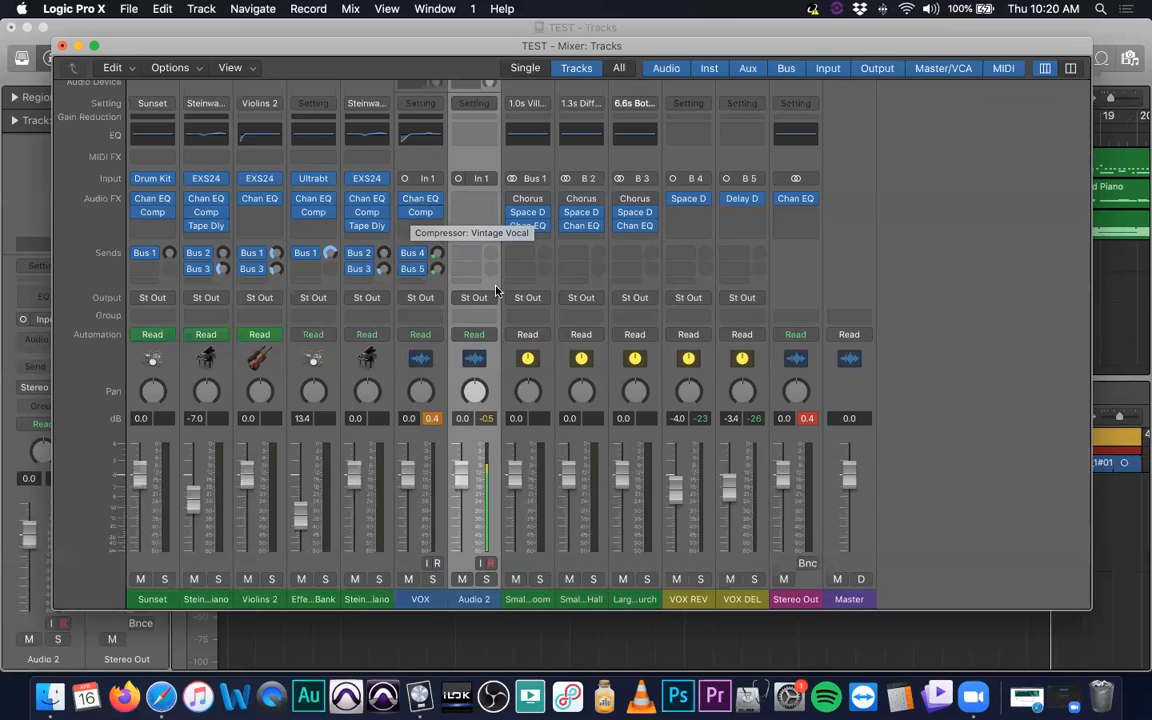
pyautogui.moveTo(421, 203); pyautogui.dragTo(470, 213)
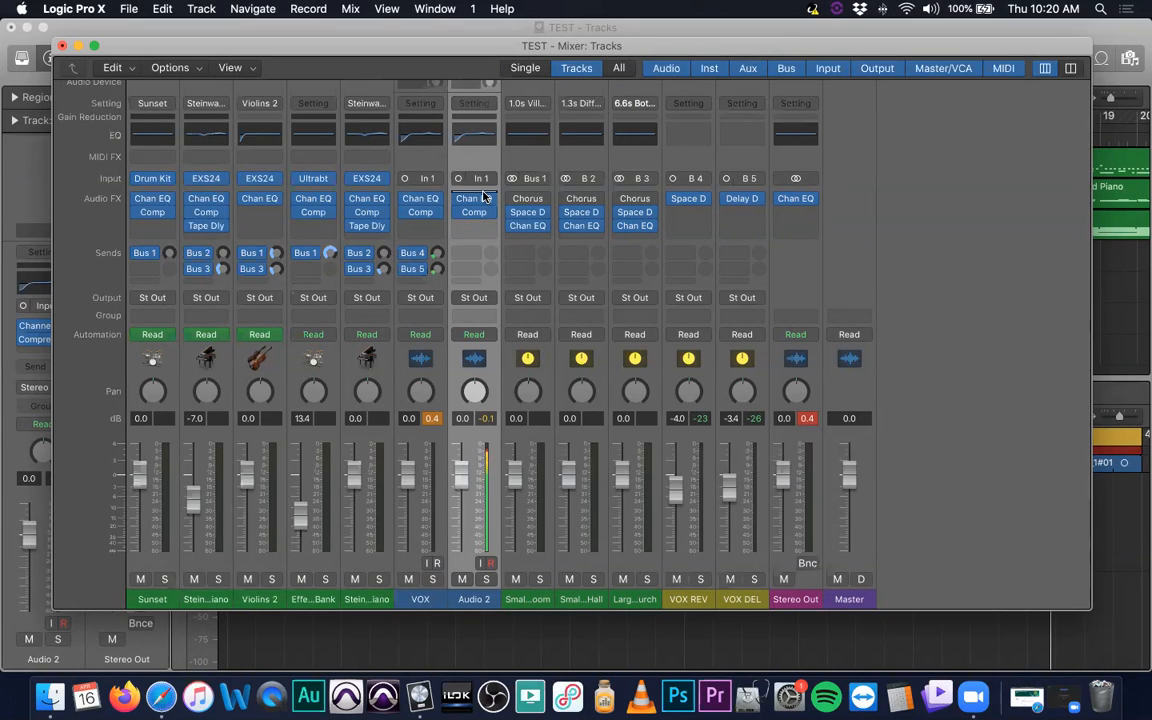
# Copy the VOX vocal region onto the Audio 2 track at bar 2 and enlarge the waveform display in the Tracks area
pyautogui.click(1137, 24)
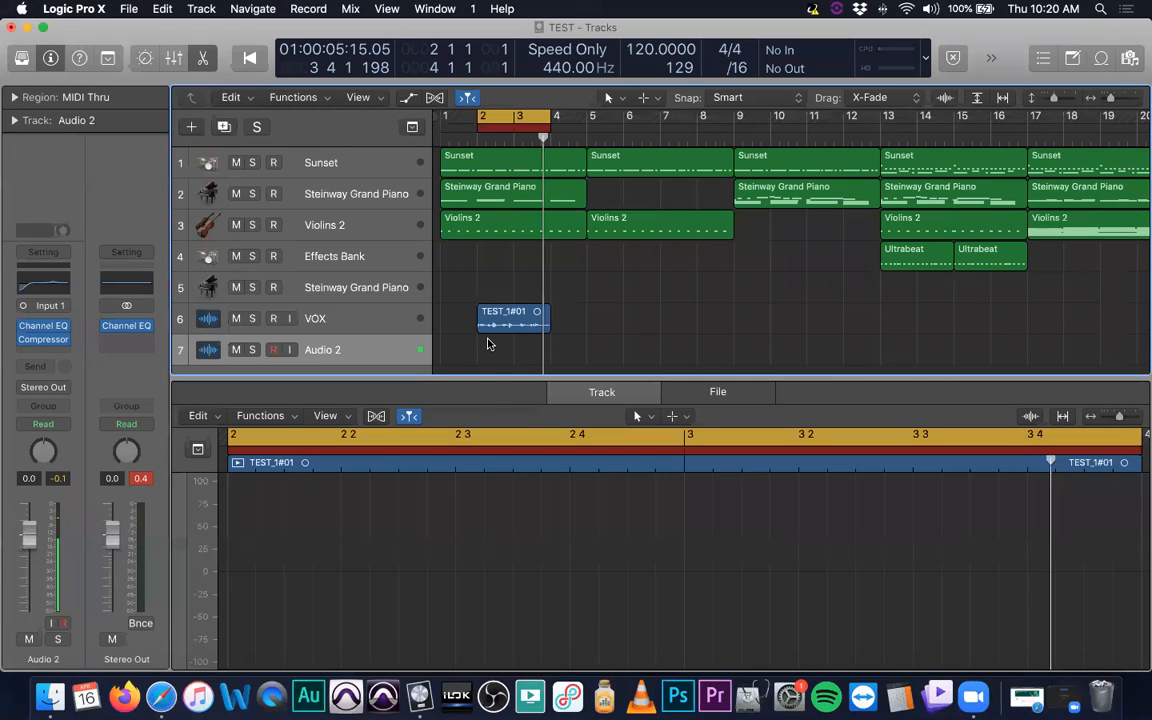
pyautogui.moveTo(495, 325); pyautogui.dragTo(502, 354)
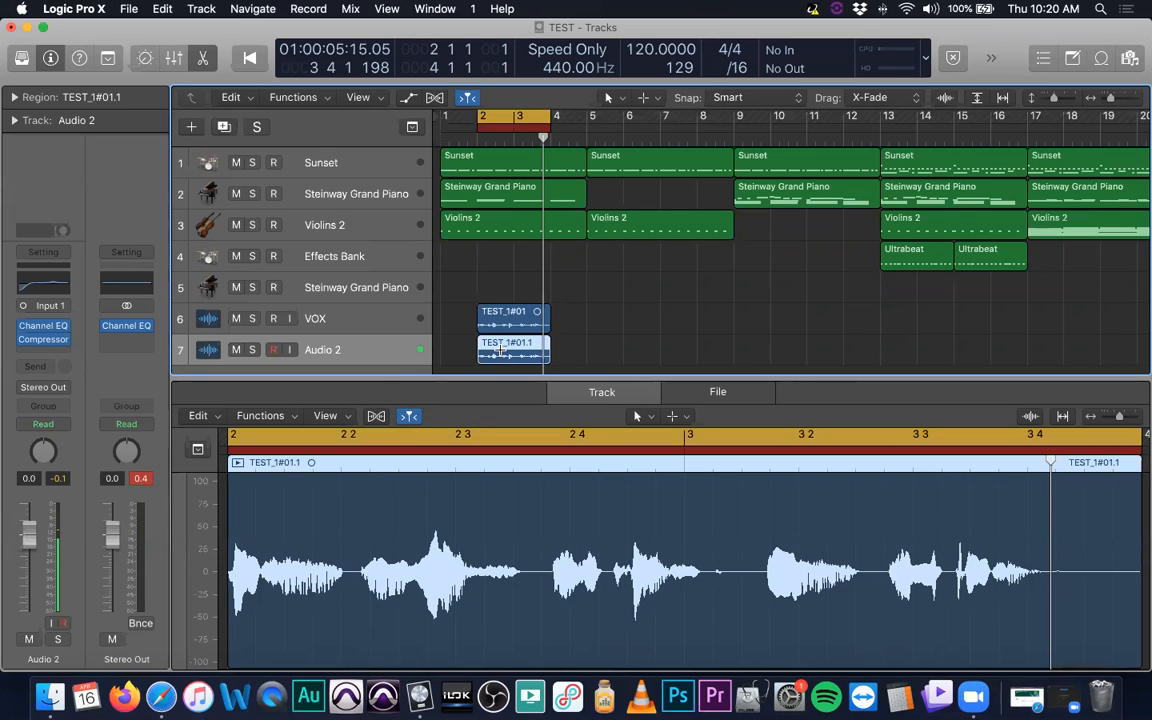
pyautogui.press('super+f')
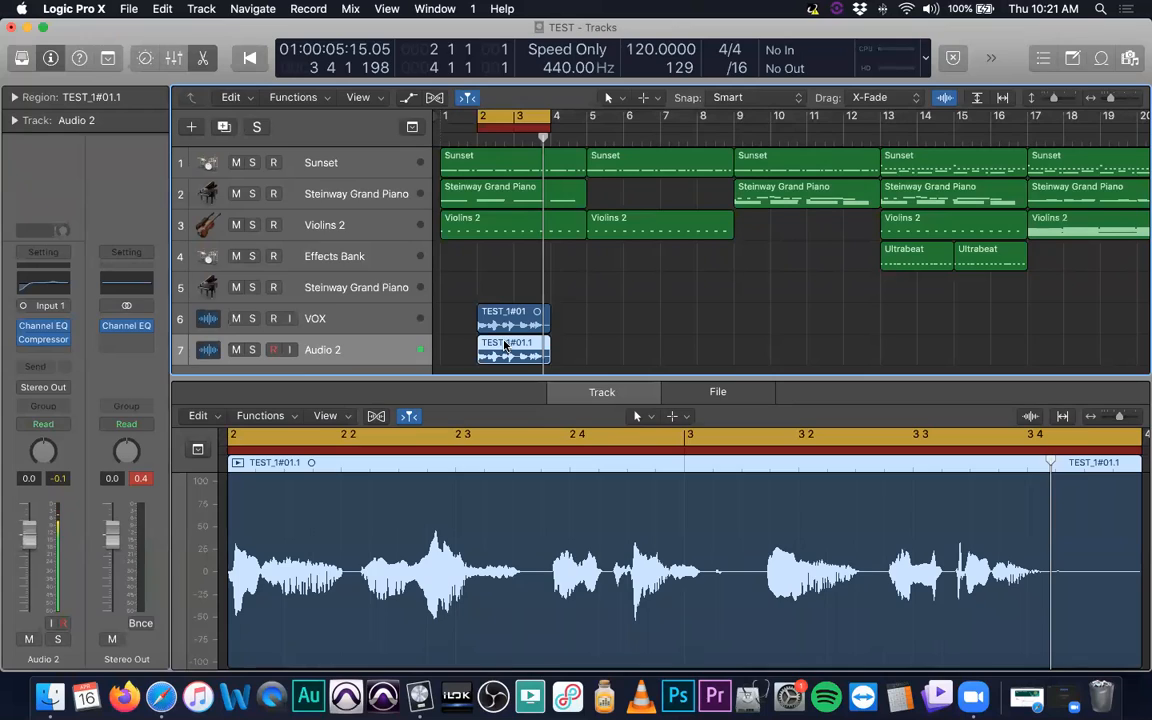
# In the Mixer, set the Audio 2 channel's output to No Output and clear the held peak levels
pyautogui.press('super+2')
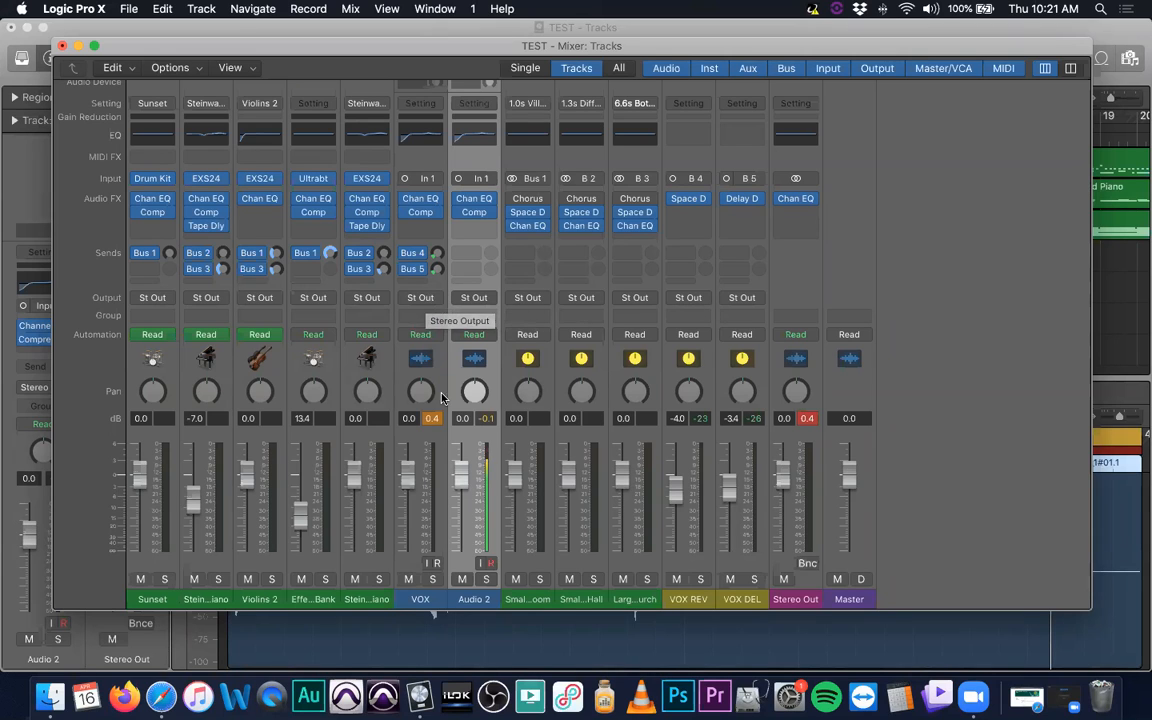
pyautogui.click(475, 297)
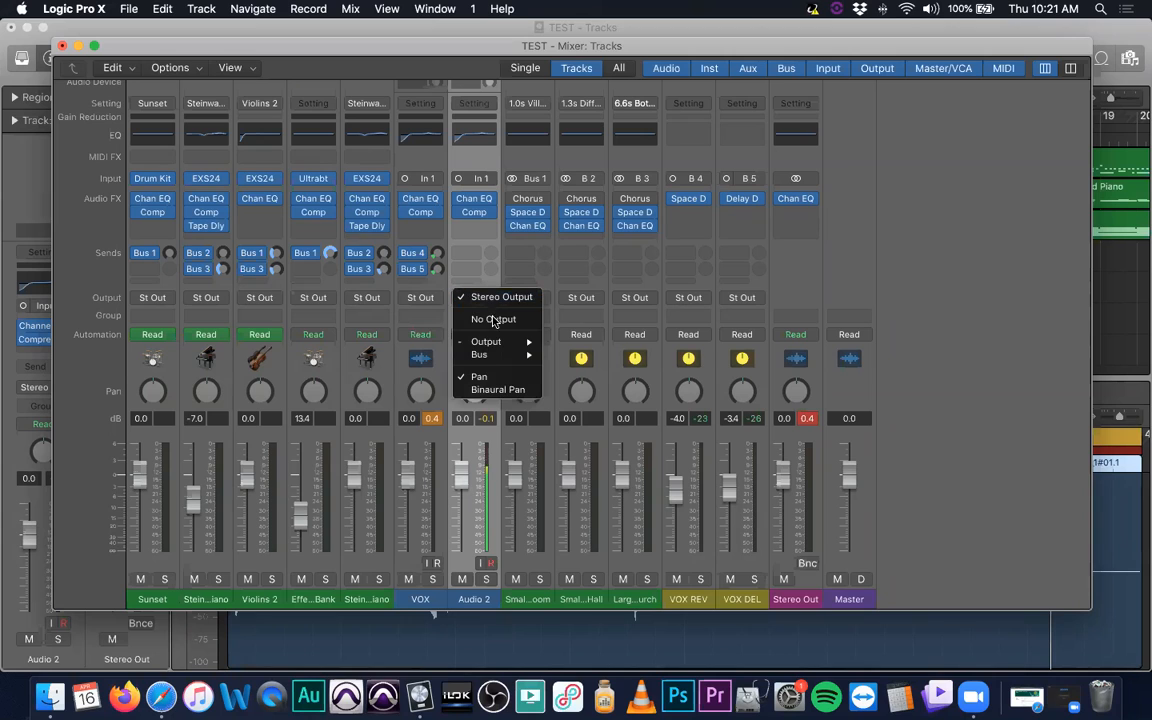
pyautogui.click(493, 319)
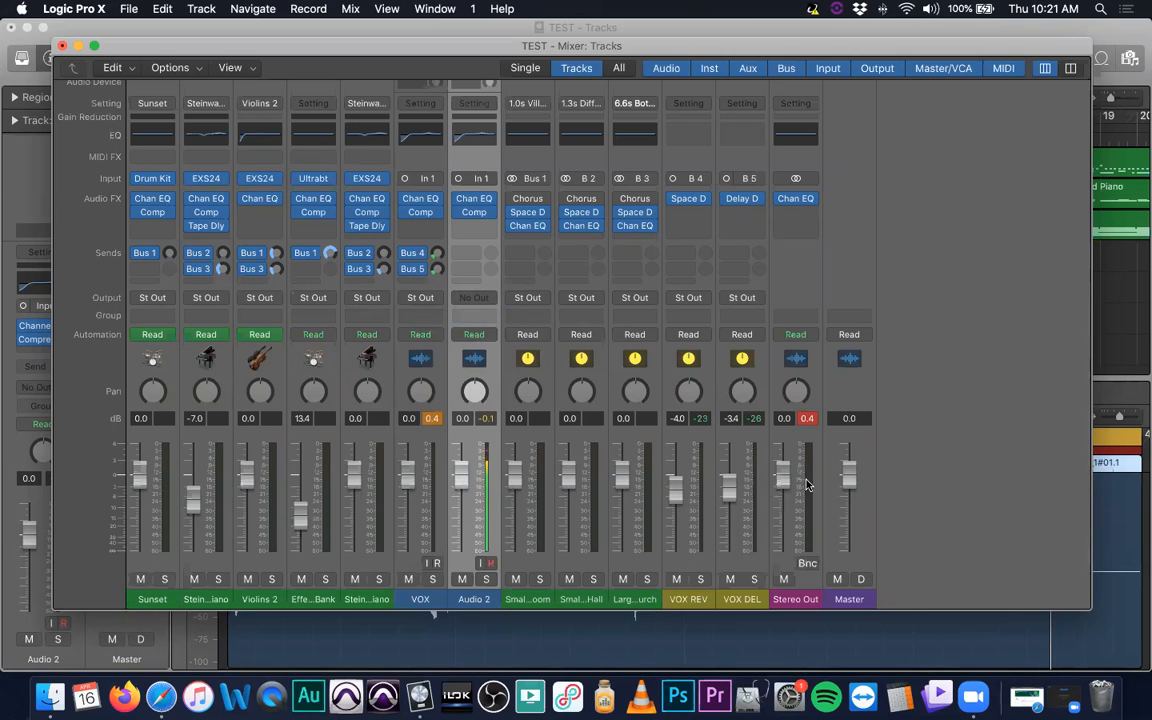
pyautogui.click(807, 421)
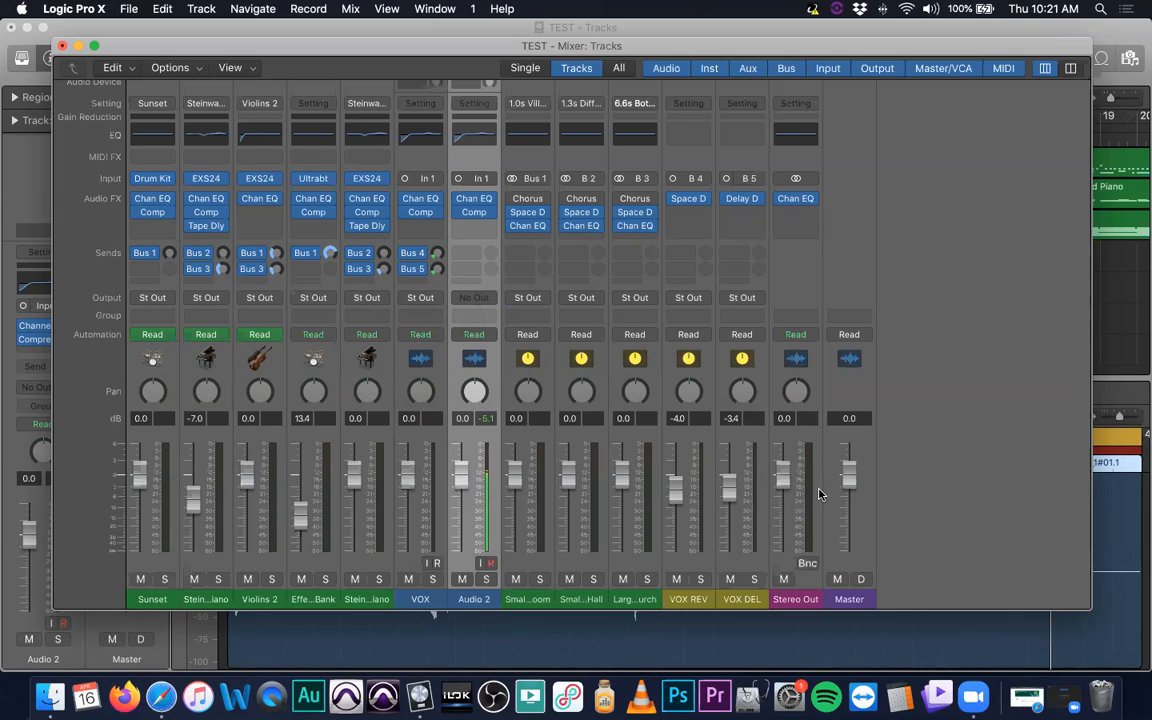
# Route the Audio 2 channel back to Stereo Output
pyautogui.click(474, 298)
pyautogui.moveTo(490, 319)
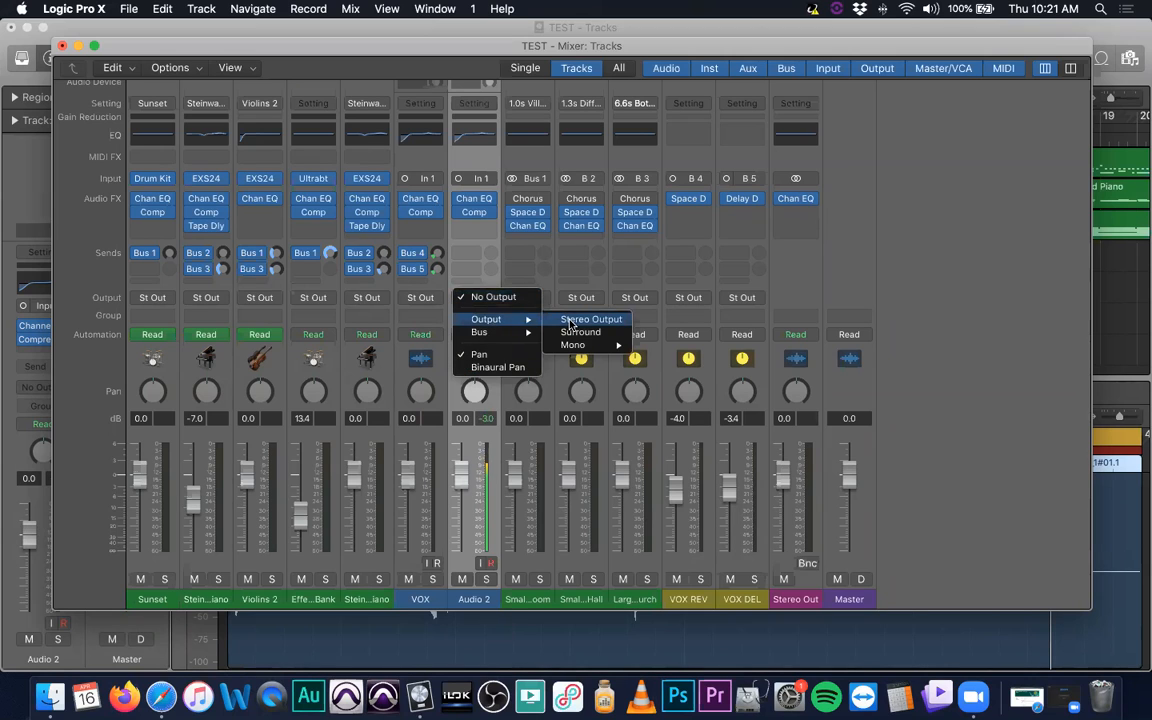
pyautogui.click(571, 320)
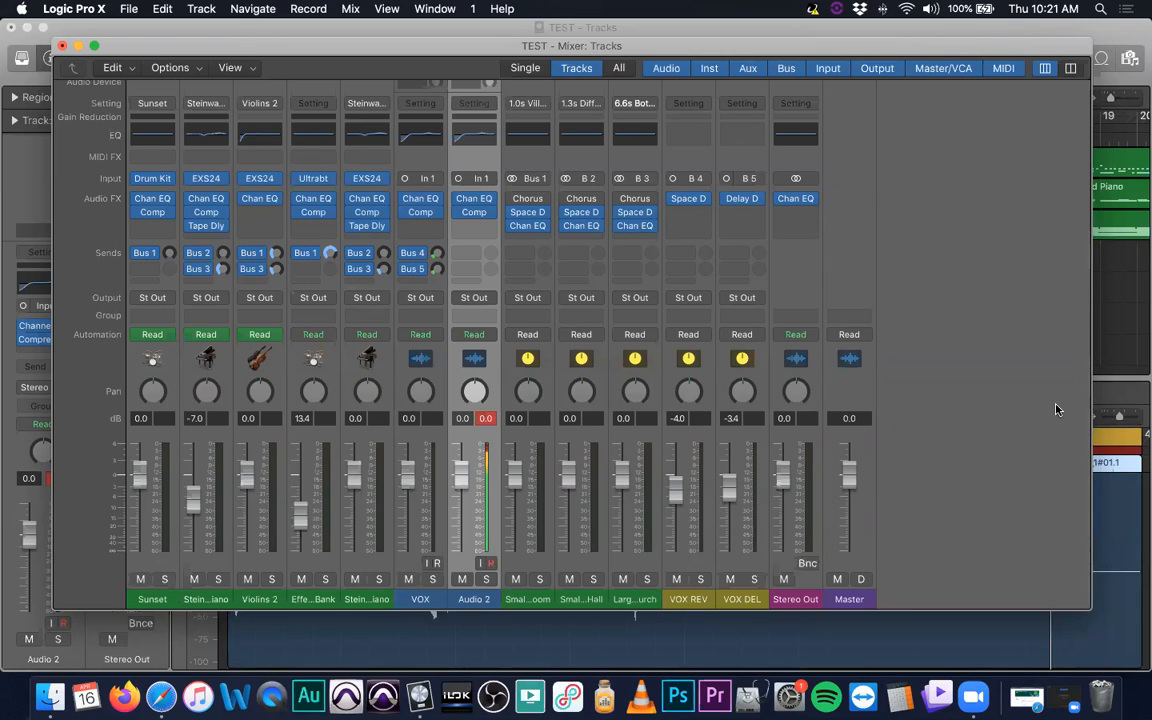
# Delete the copied vocal region and remove the Audio 2 track from the project
pyautogui.click(157, 29)
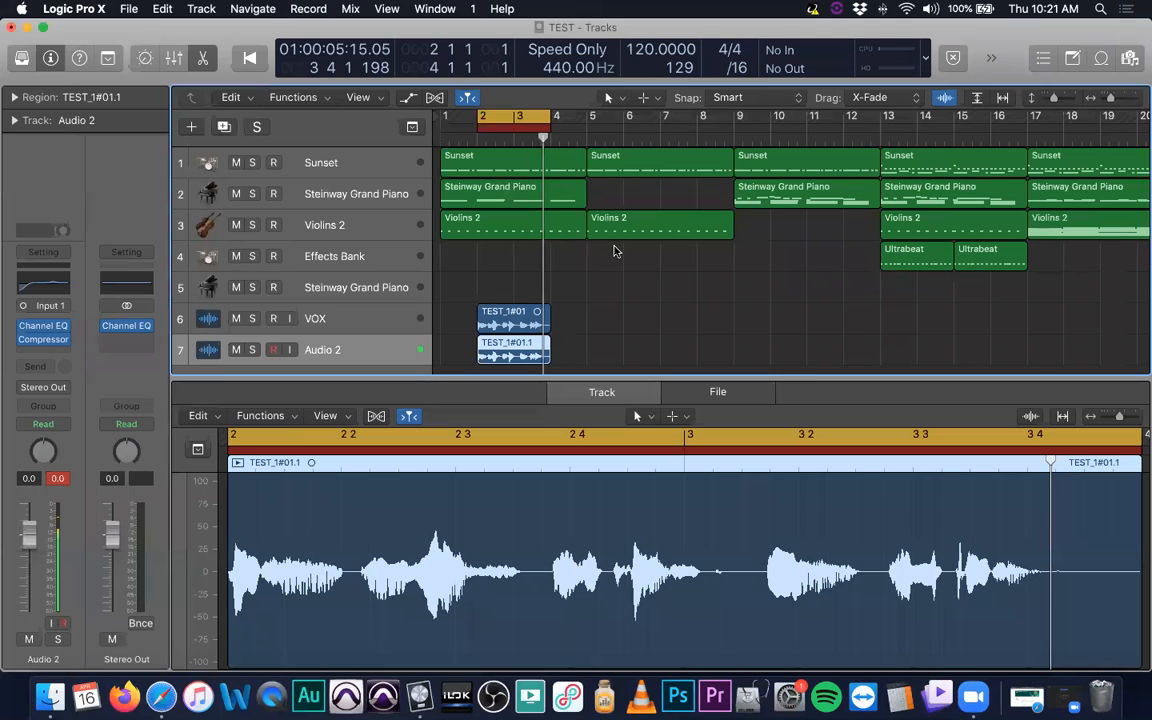
pyautogui.press('Delete')
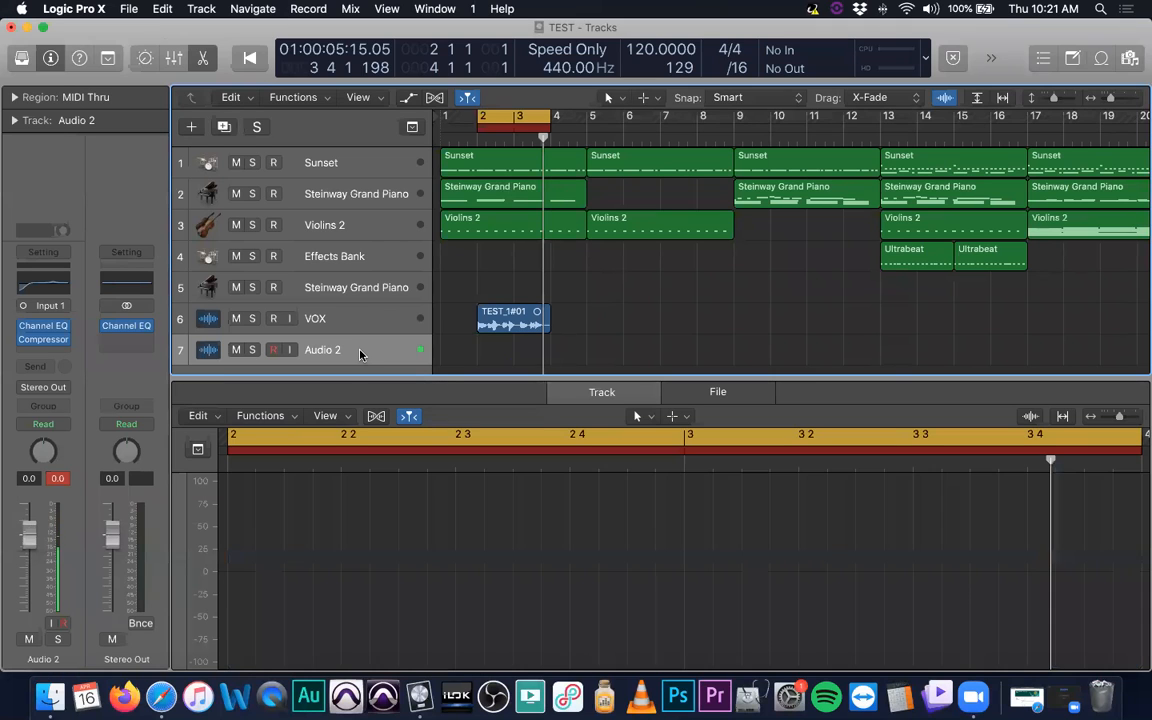
pyautogui.press('super+BackSpace')
# Open the VOX channel's Compressor from the Mixer, examine its threshold and ratio controls with playback, and close the plugin window
pyautogui.press('x')
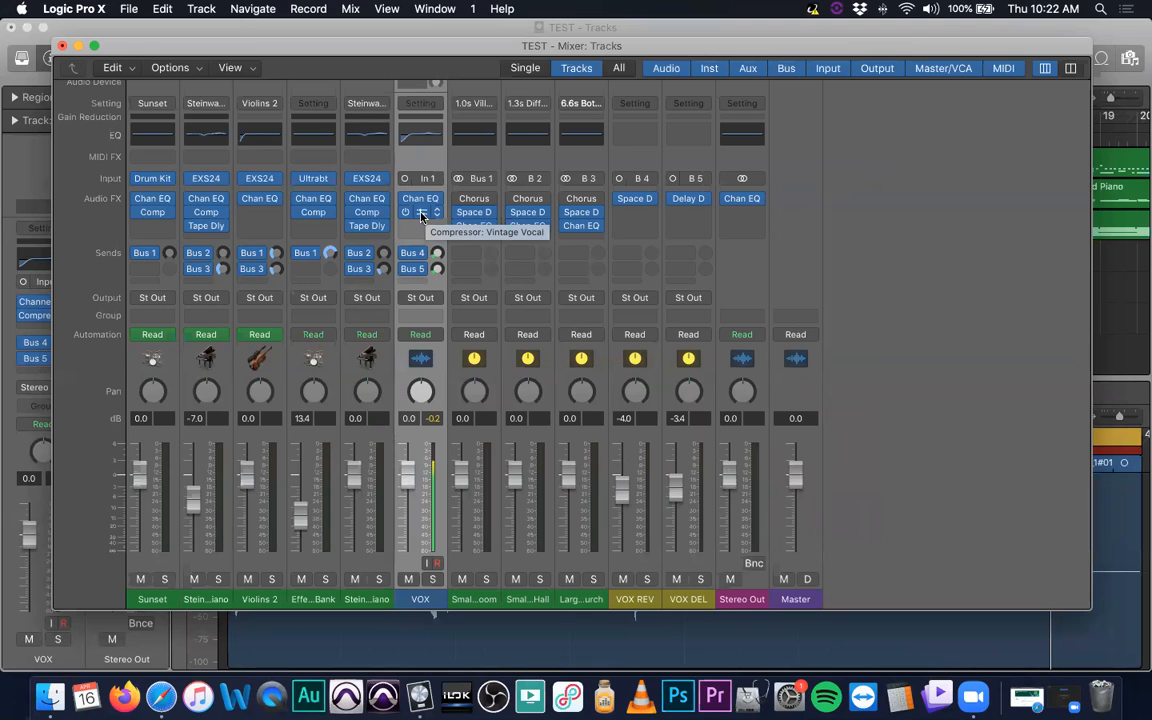
pyautogui.click(421, 214)
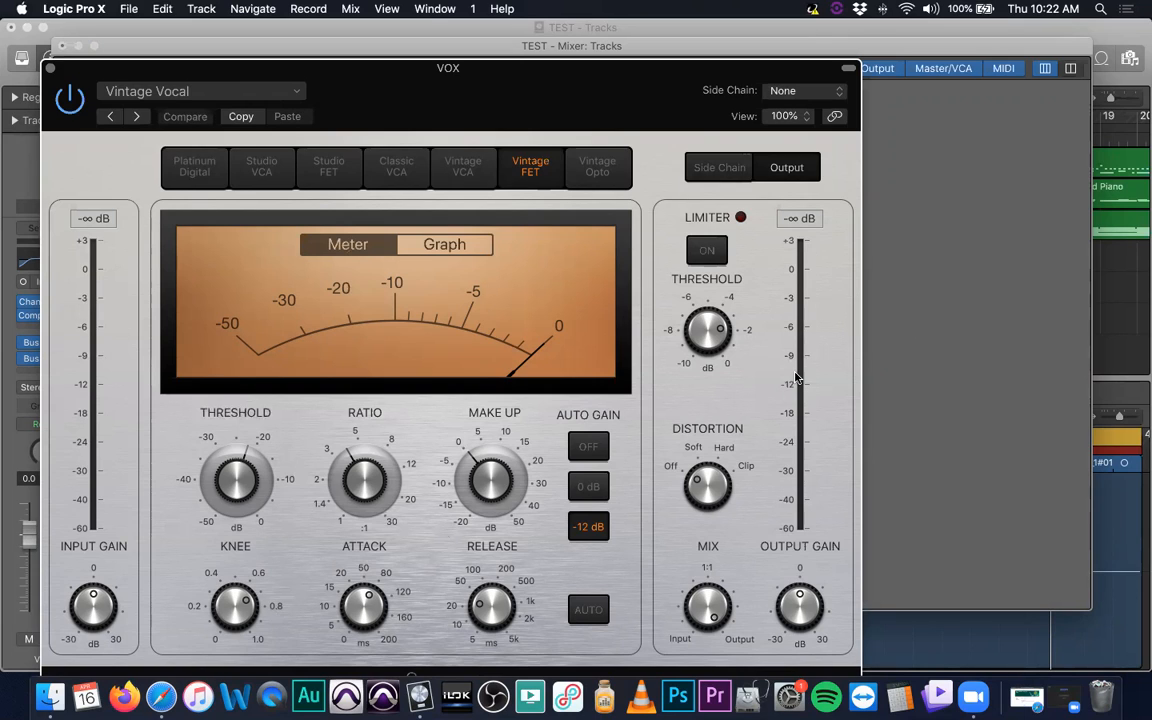
pyautogui.press('space')
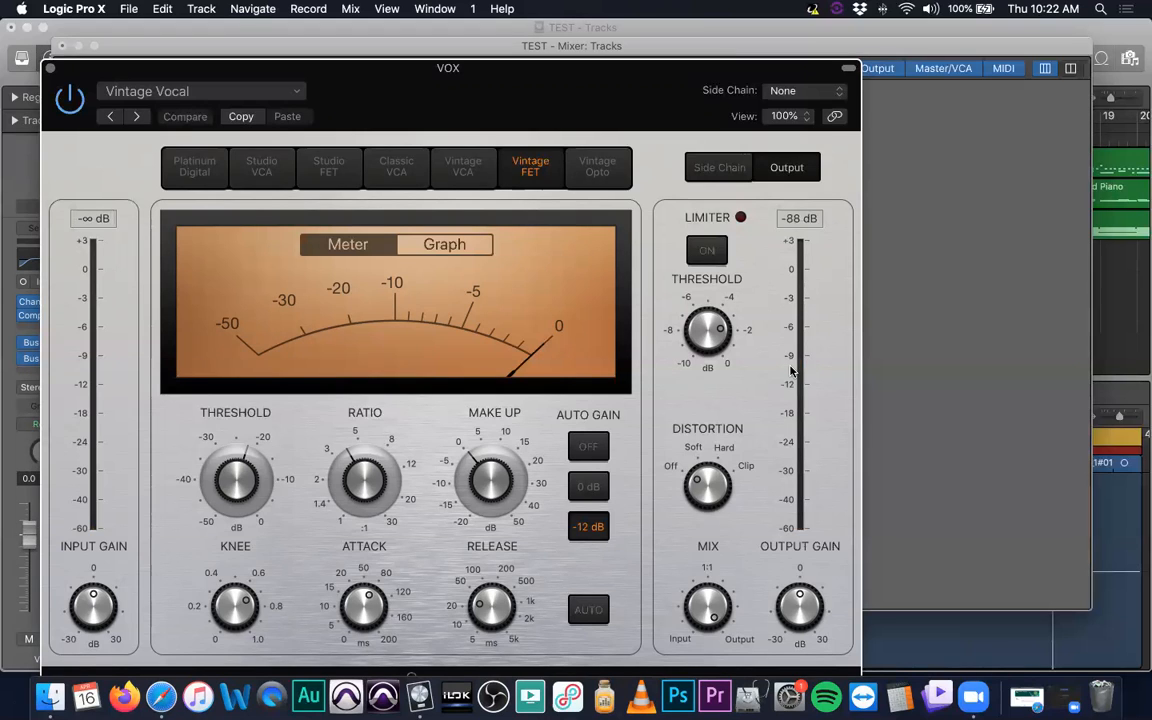
pyautogui.moveTo(260, 482)
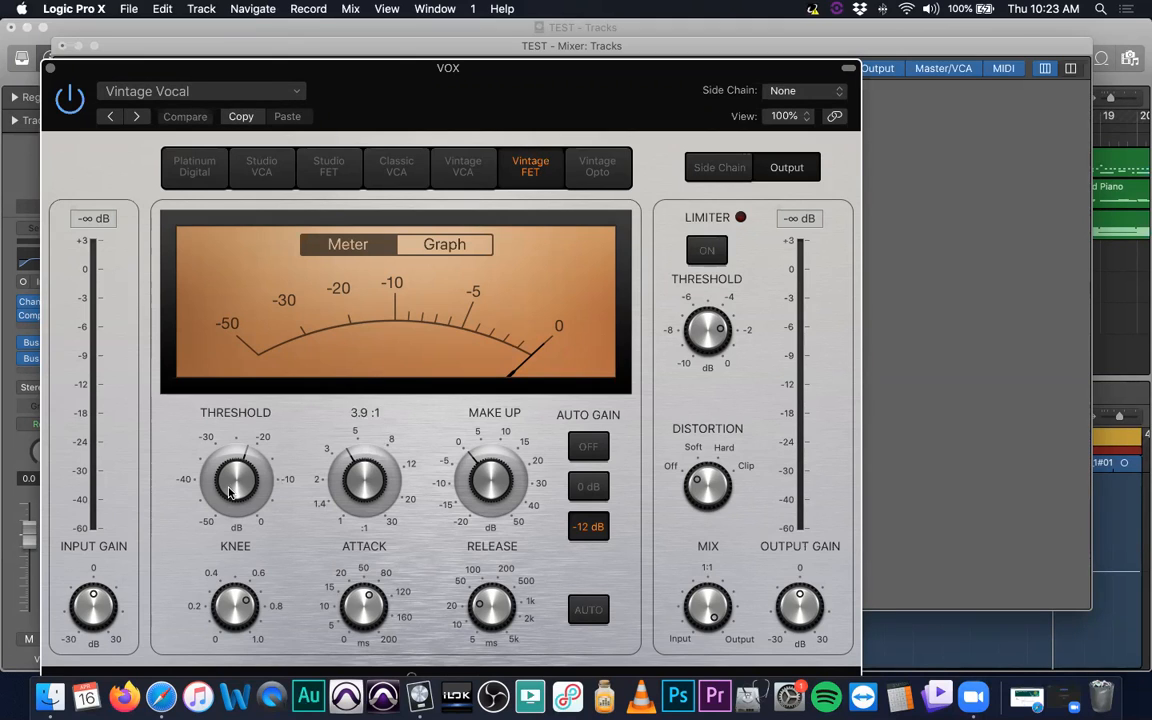
pyautogui.moveTo(350, 456)
pyautogui.moveTo(246, 452)
pyautogui.click(50, 67)
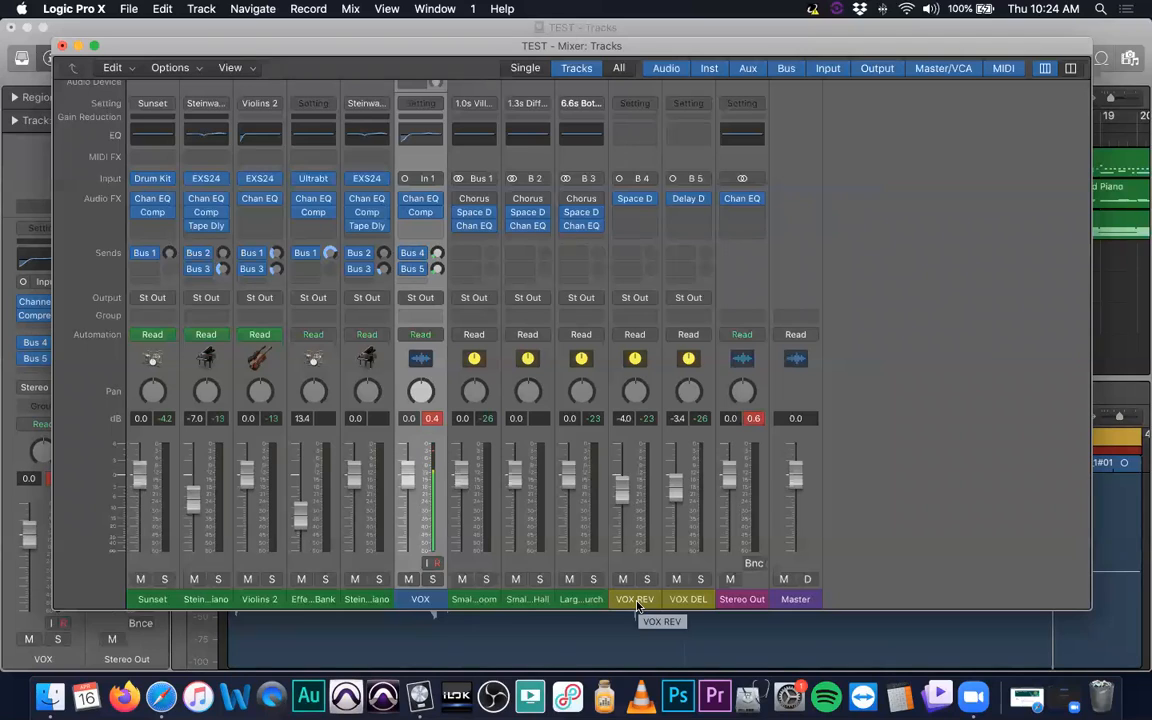
# Open Space Designer on the VOX REV channel and postpone the Trend Micro protection notification
pyautogui.click(635, 199)
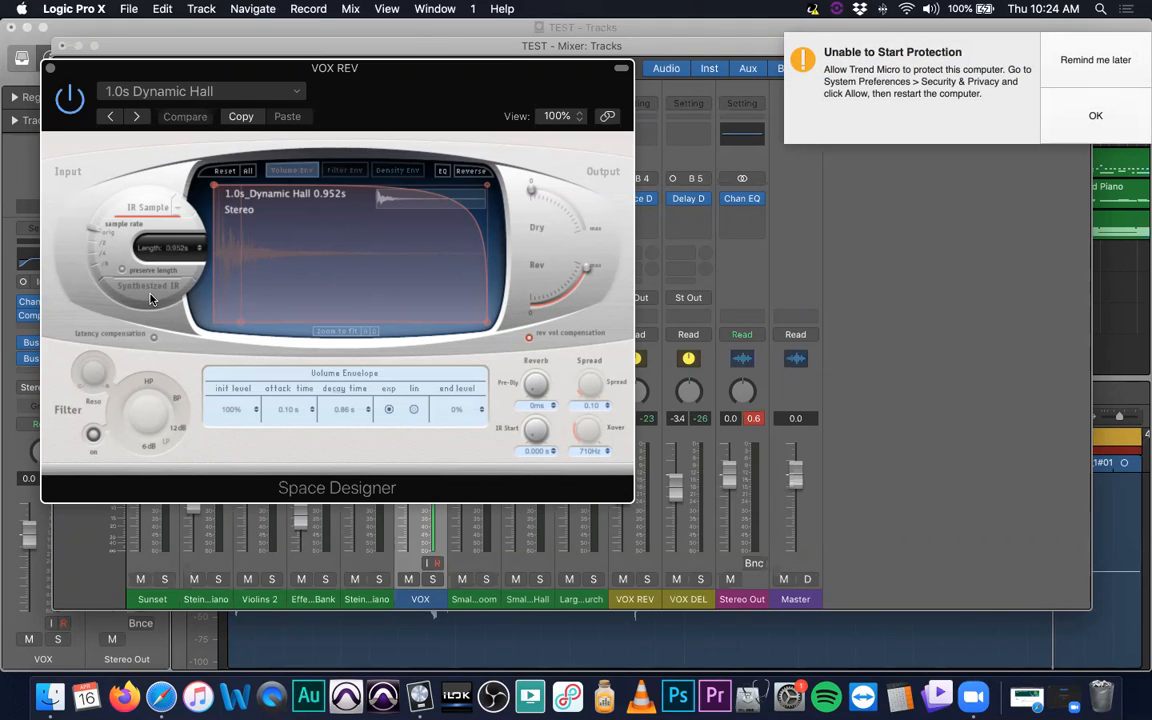
pyautogui.click(1078, 65)
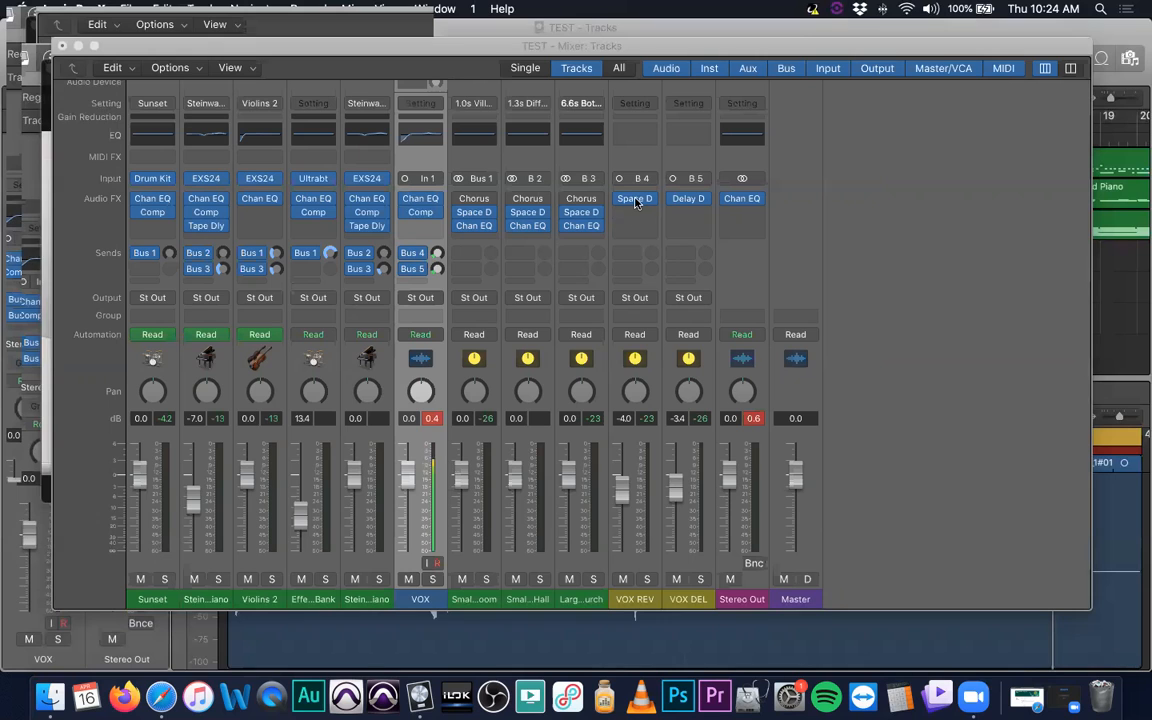
pyautogui.click(635, 200)
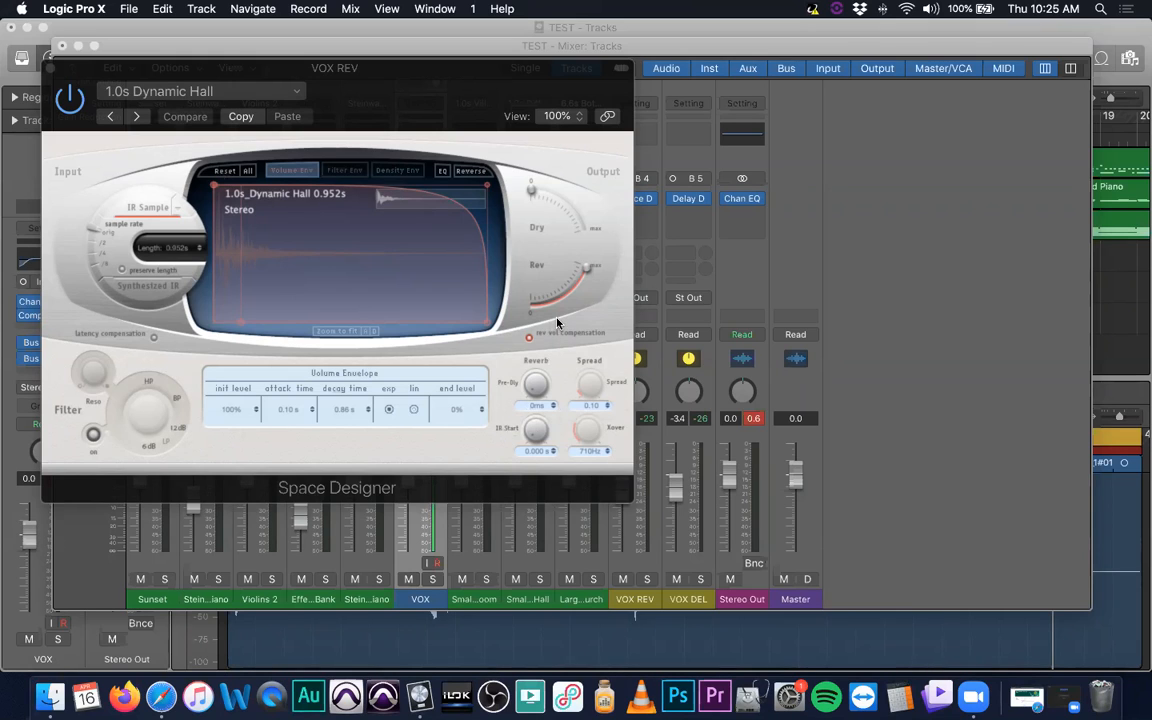
# Reposition the Space Designer window to compare its dry and reverb output levels with the VOX channel's bus sends in the Mixer
pyautogui.moveTo(504, 70); pyautogui.dragTo(422, 80)
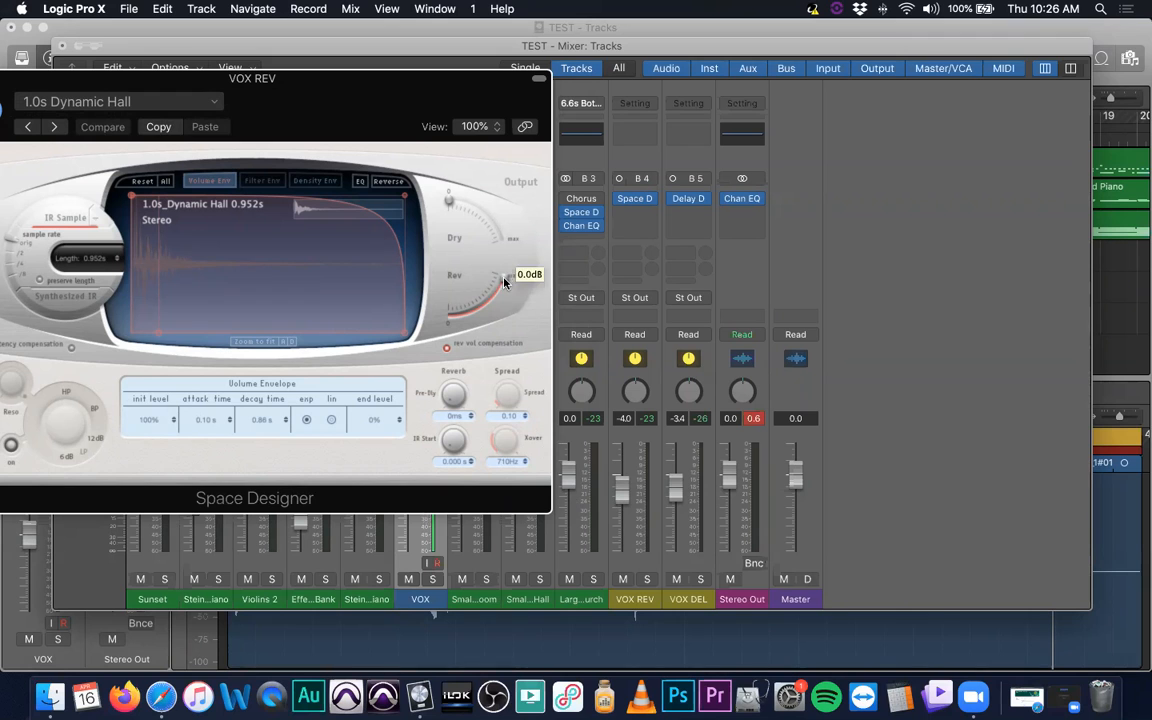
pyautogui.moveTo(408, 93); pyautogui.dragTo(620, 637)
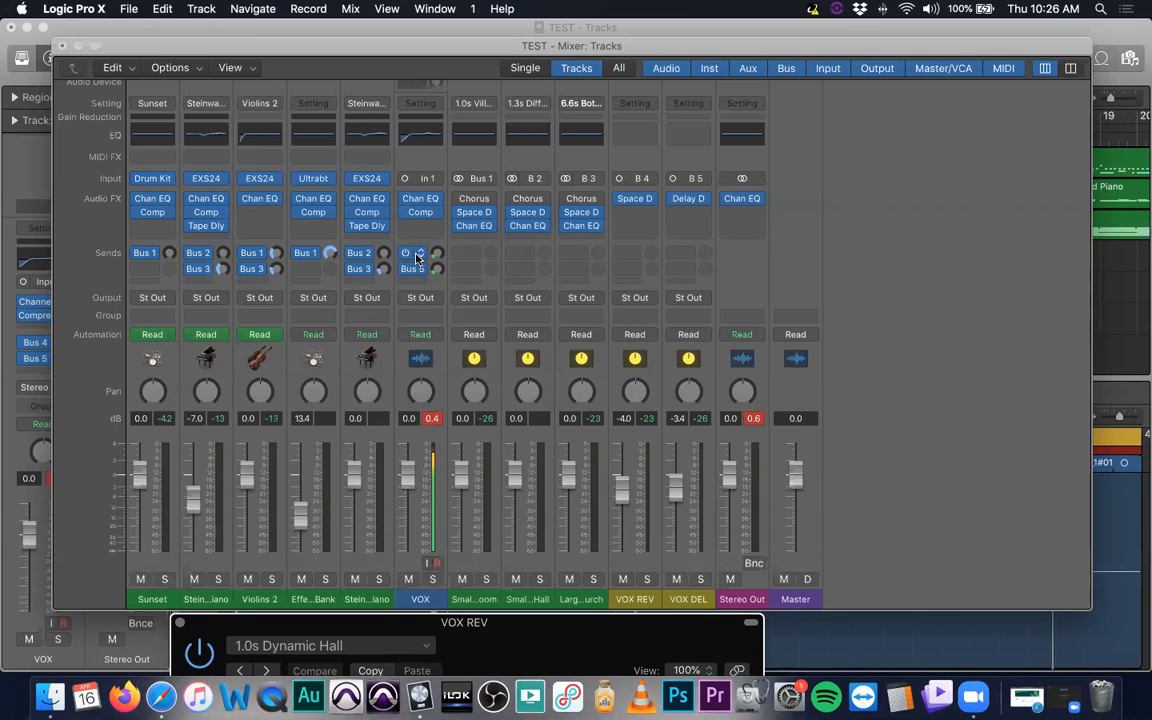
pyautogui.moveTo(524, 626); pyautogui.dragTo(344, 130)
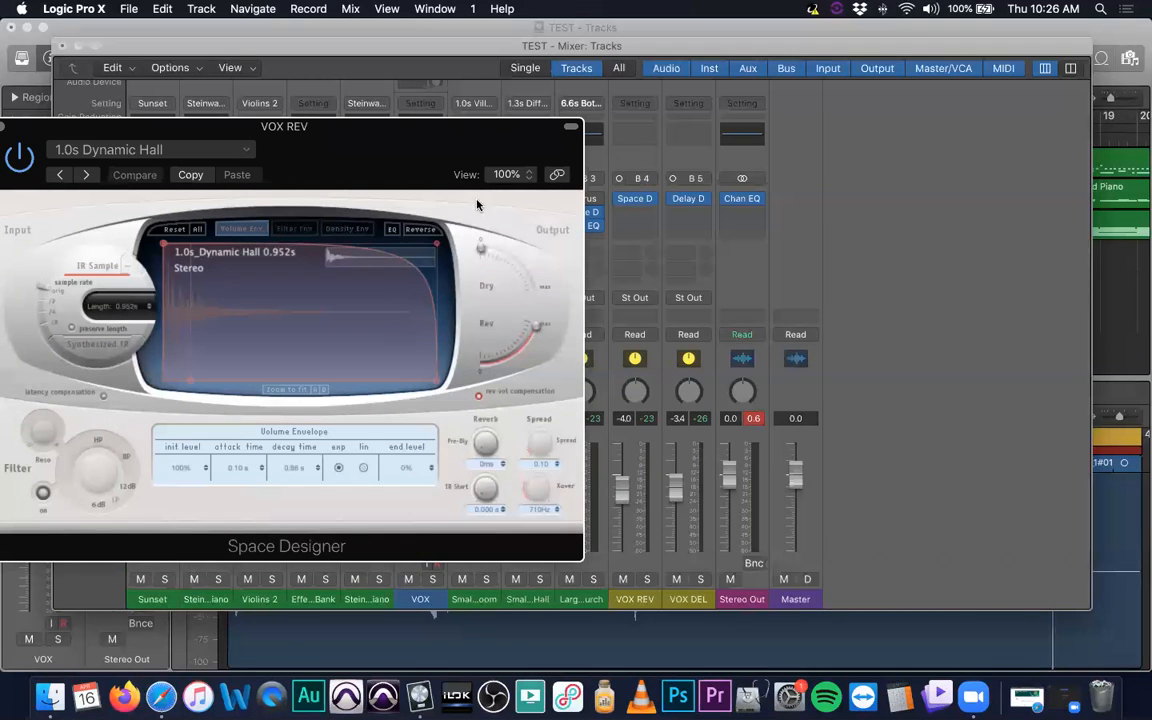
pyautogui.moveTo(410, 128); pyautogui.dragTo(1005, 328)
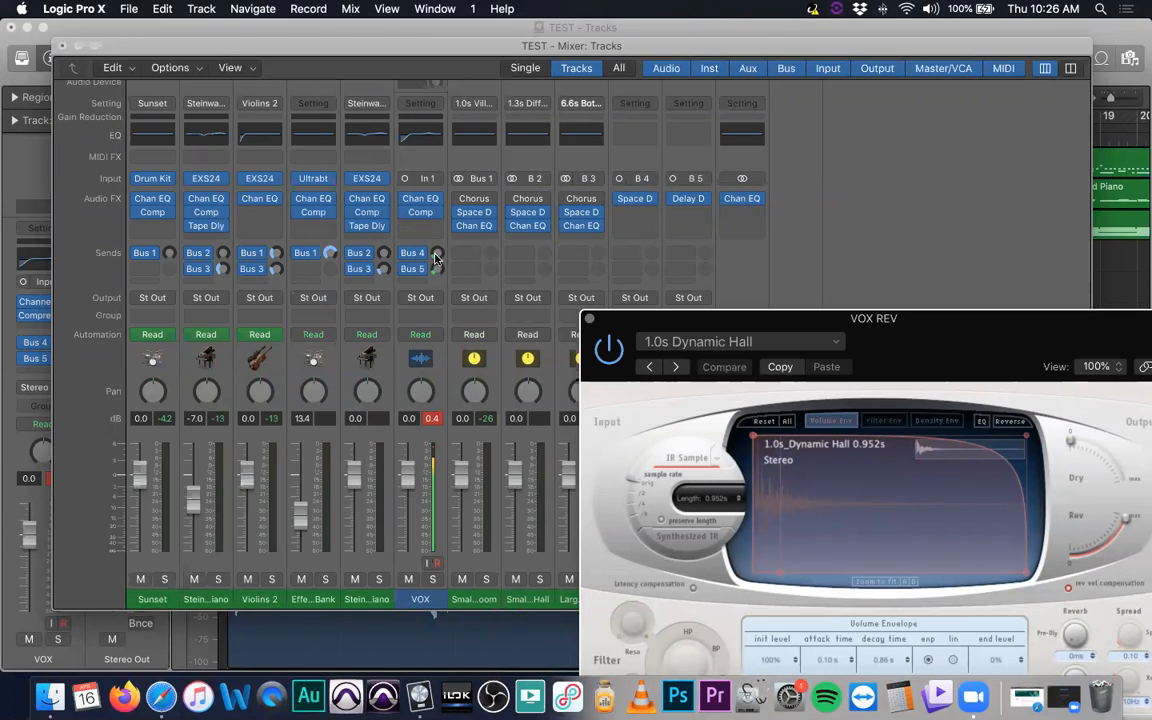
pyautogui.moveTo(682, 318); pyautogui.dragTo(234, 149)
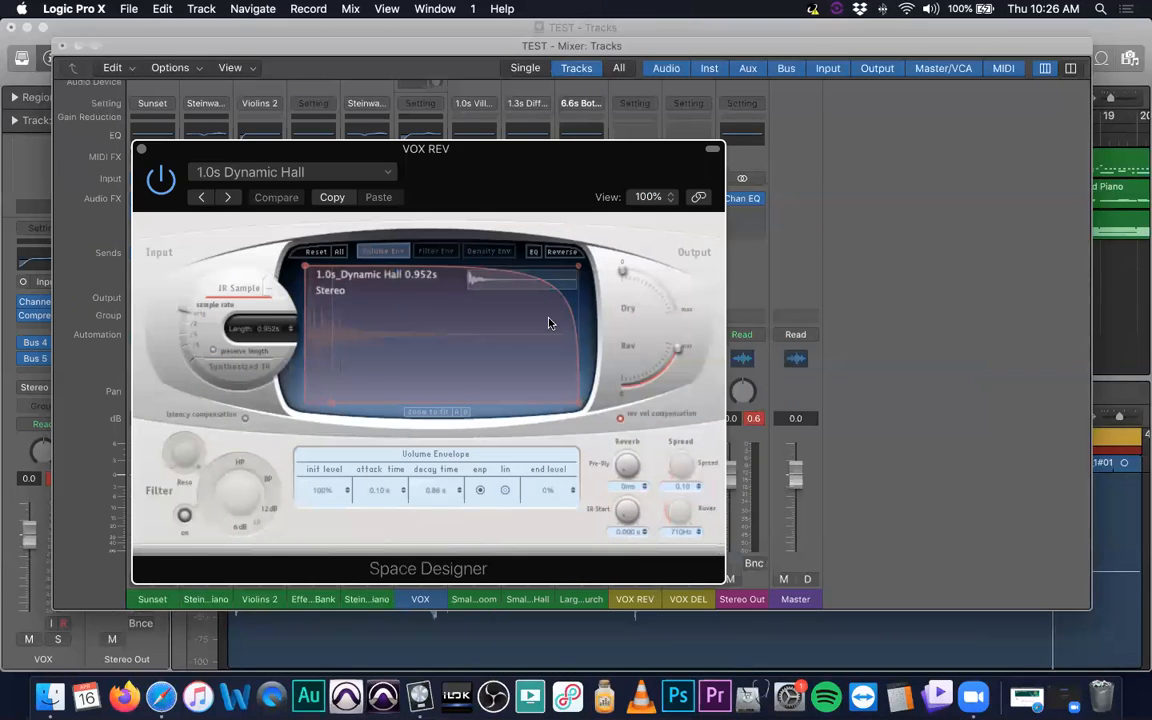
pyautogui.moveTo(604, 150); pyautogui.dragTo(728, 200)
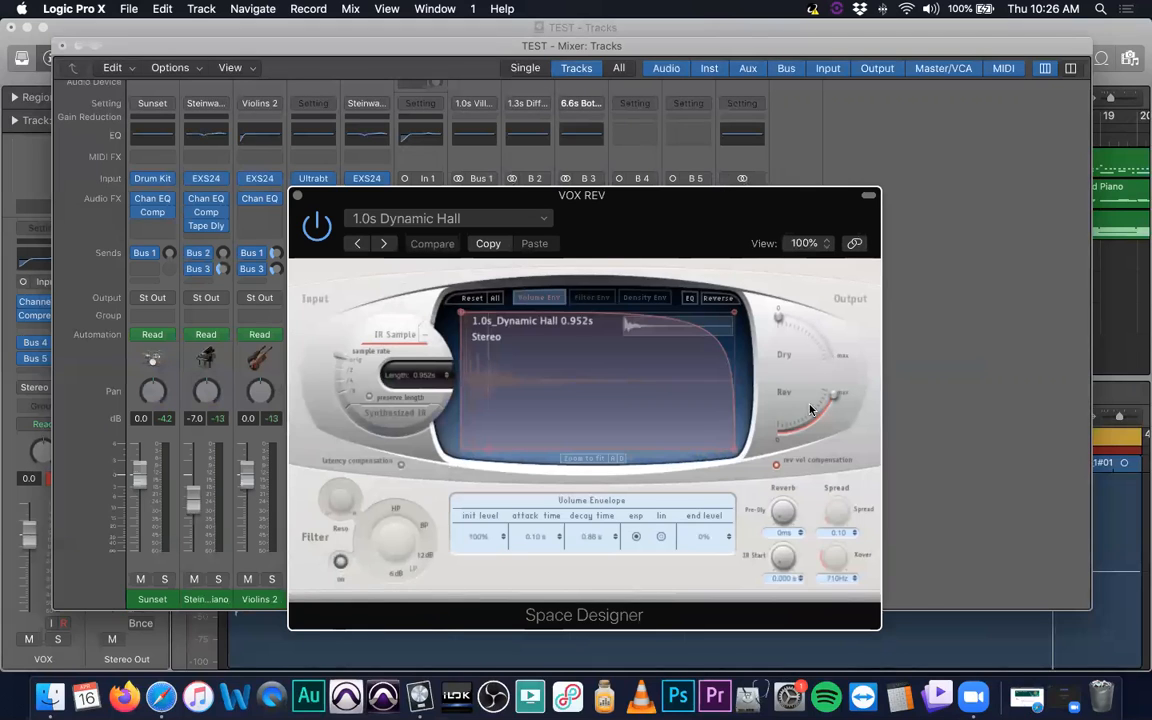
pyautogui.moveTo(698, 190); pyautogui.dragTo(551, 175)
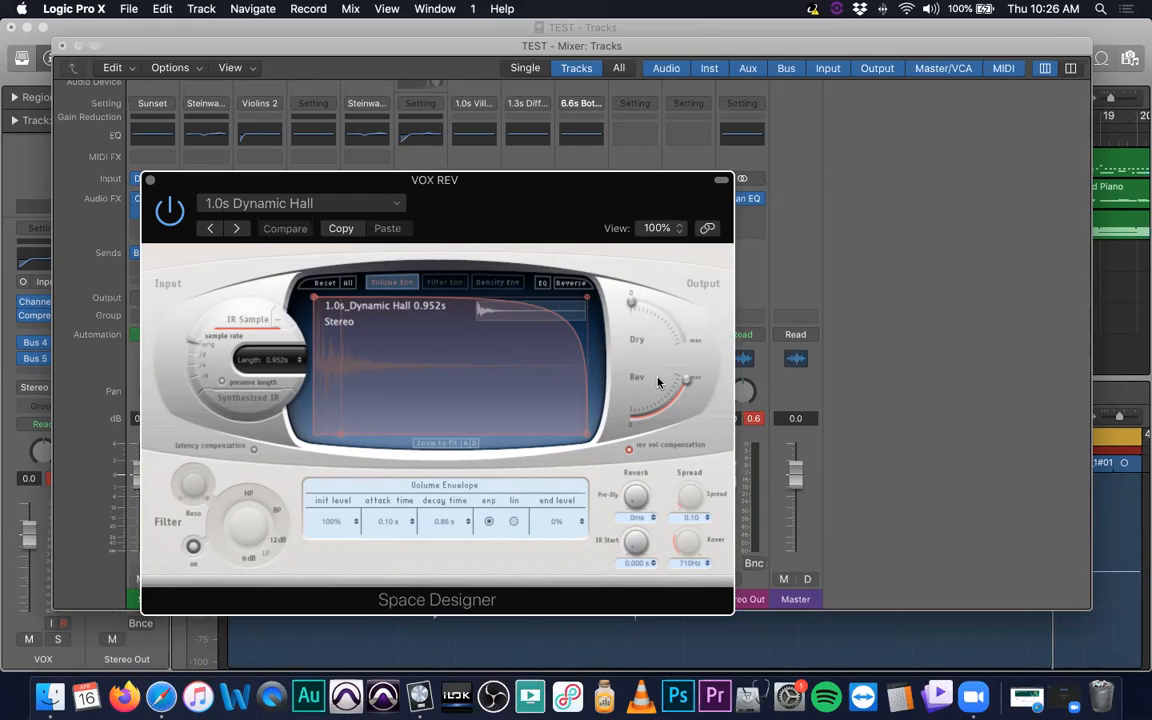
pyautogui.moveTo(545, 186)
pyautogui.mouseDown()
pyautogui.moveTo(515, 175)
pyautogui.moveTo(535, 169)
pyautogui.mouseUp()
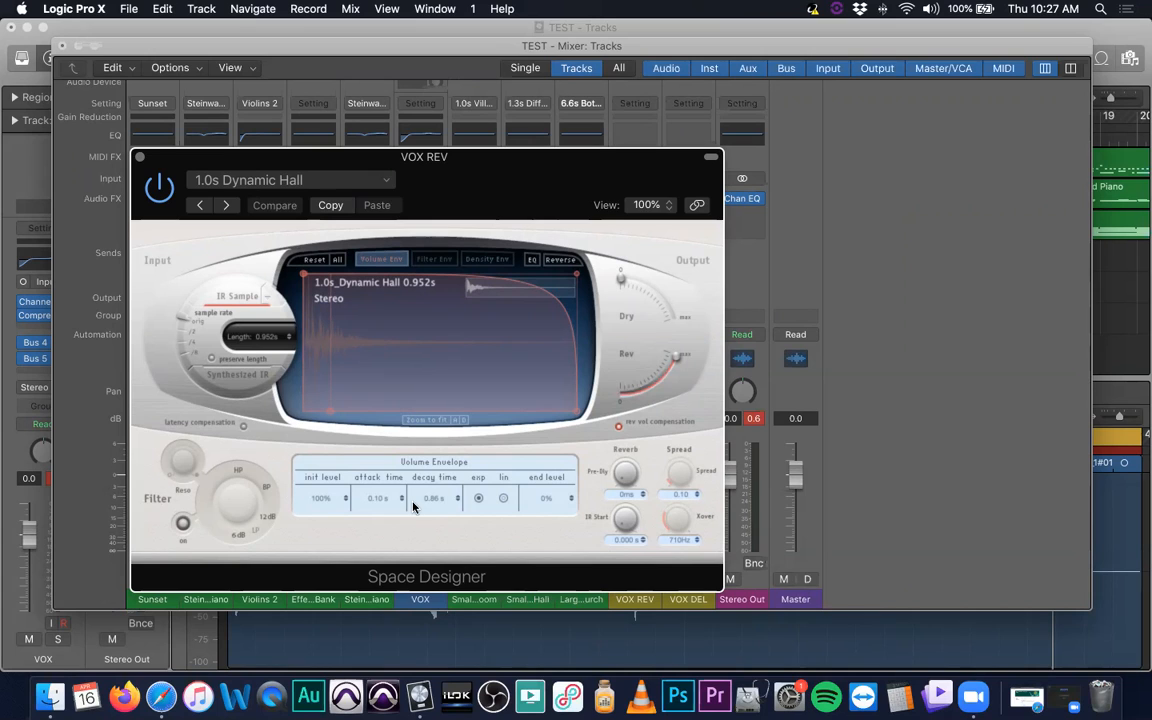
# Turn on Space Designer's filter envelope for the 1.0s Dynamic Hall reverb and display its EQ
pyautogui.click(381, 262)
pyautogui.click(437, 260)
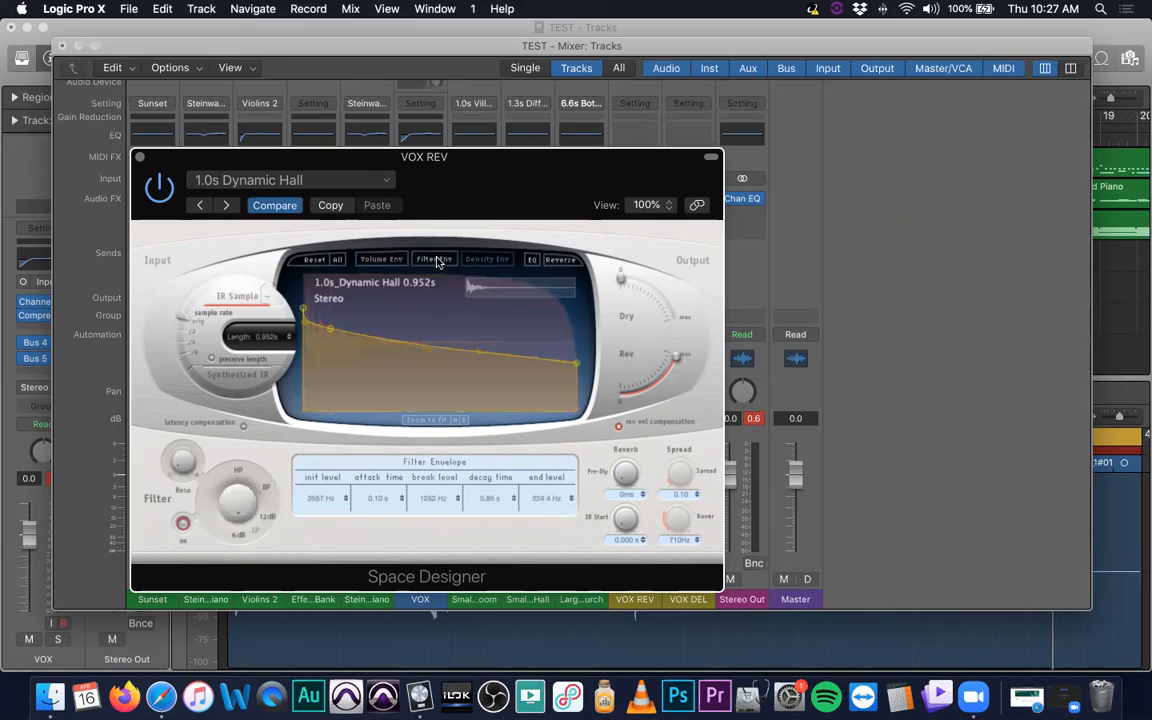
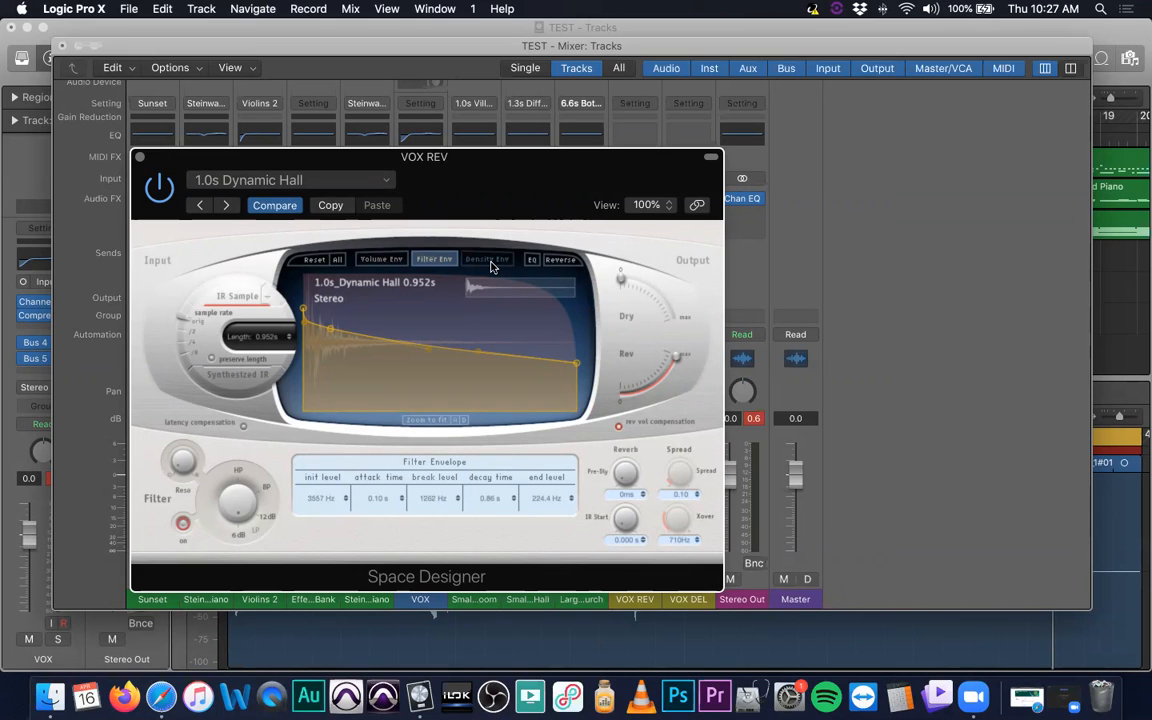
pyautogui.click(531, 261)
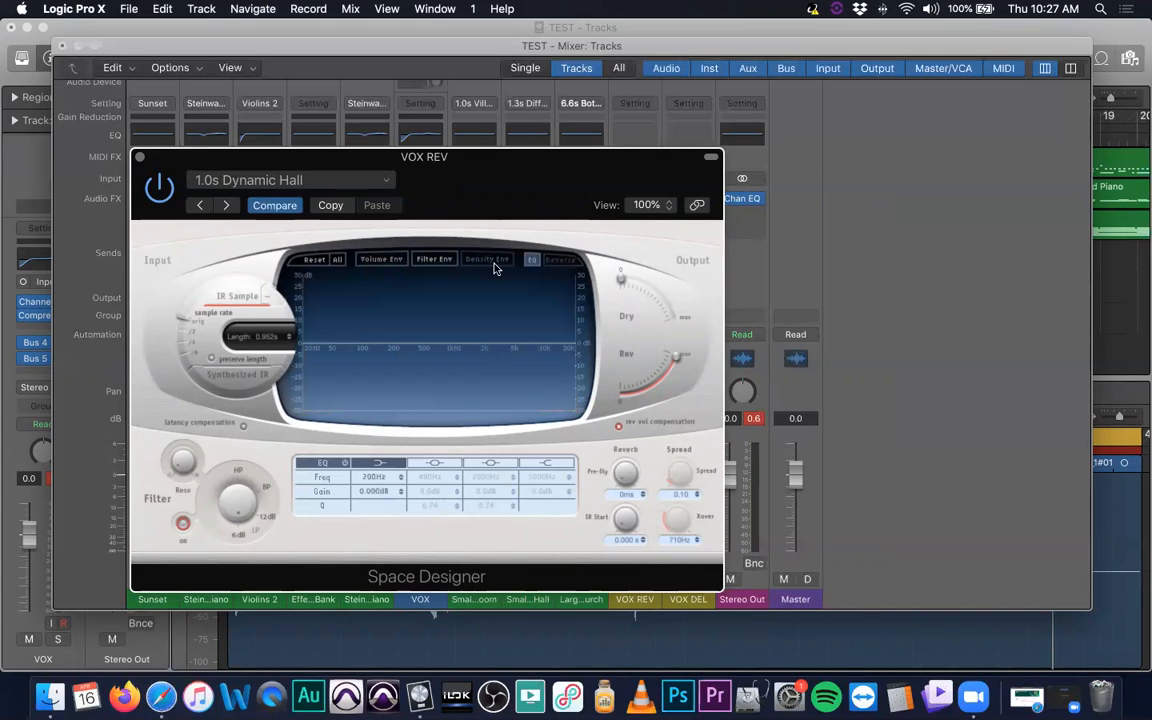
# Reverse Space Designer's impulse response and view it with the filter and volume envelopes
pyautogui.click(434, 259)
pyautogui.click(556, 260)
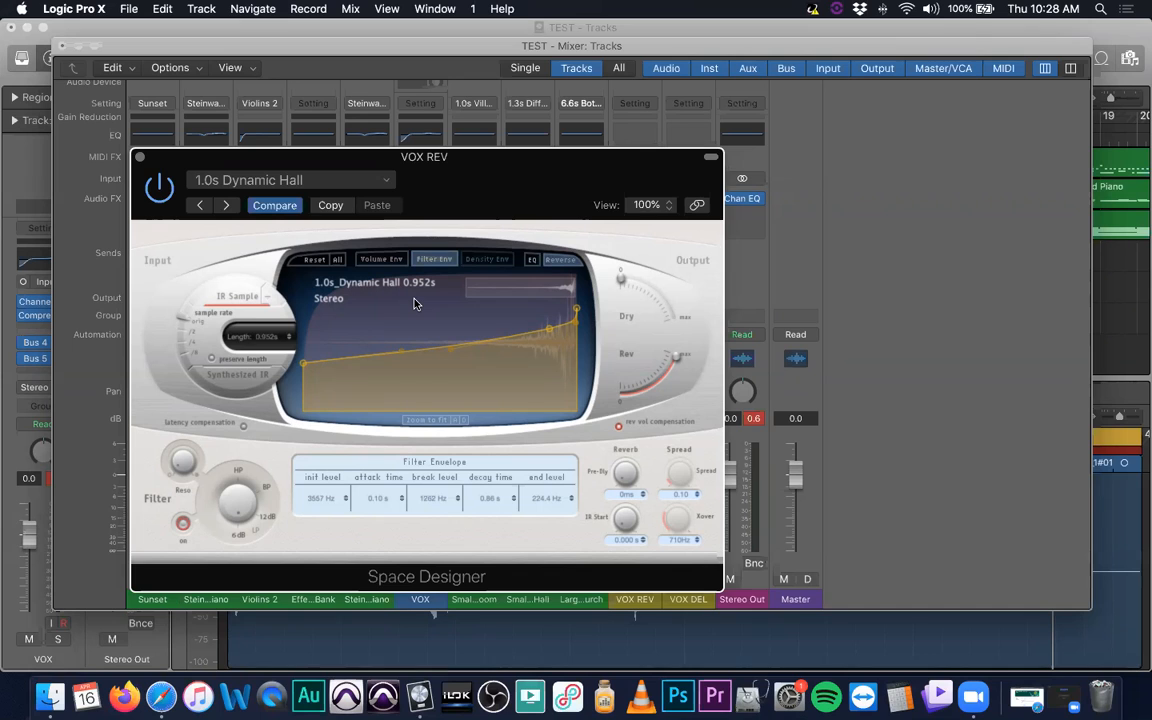
pyautogui.click(386, 260)
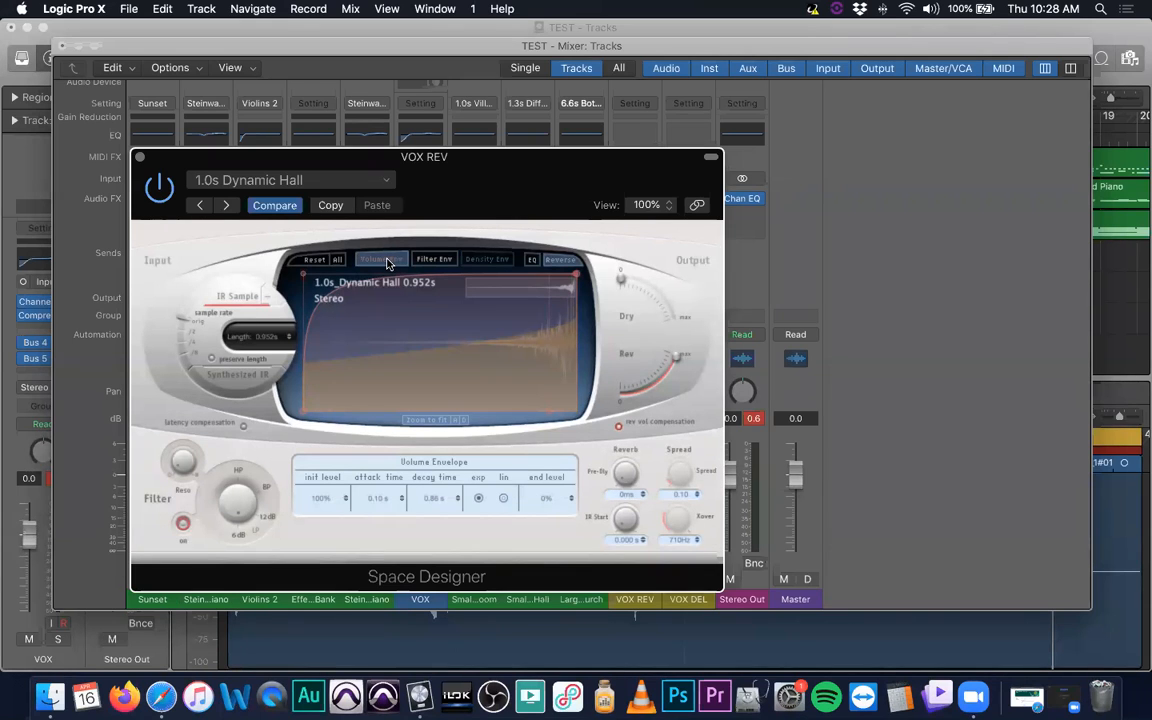
# Return Space Designer's impulse response to forward playback and close the VOX REV plugin window
pyautogui.click(561, 260)
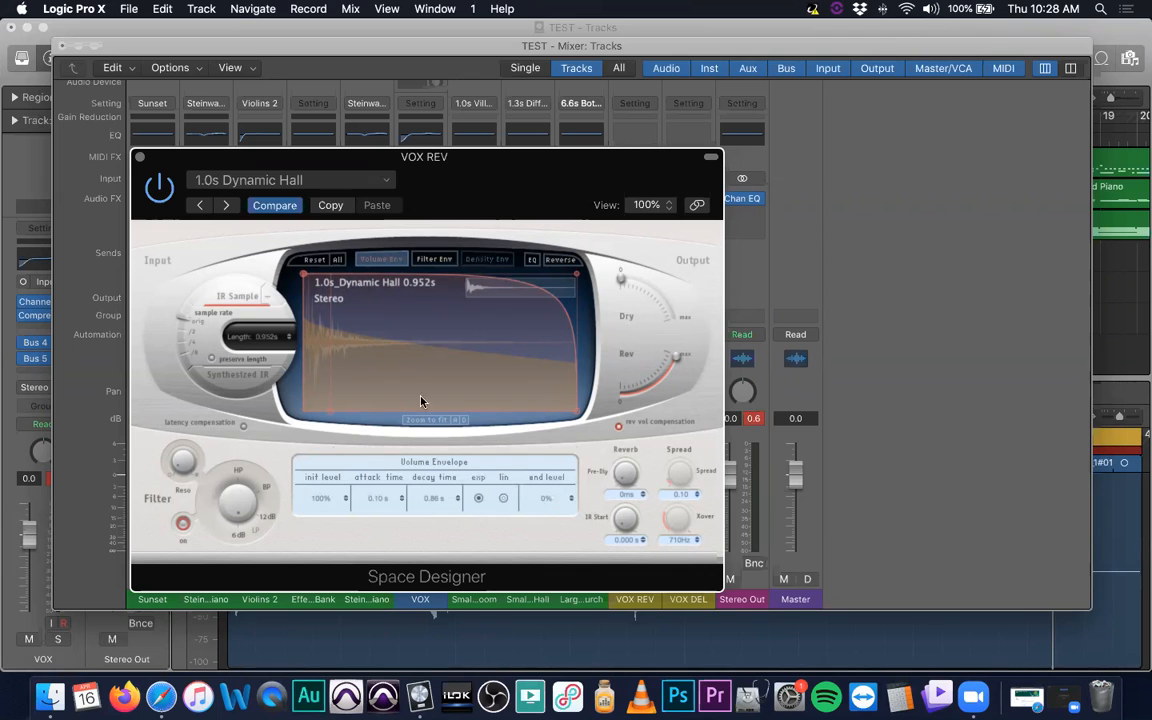
pyautogui.click(140, 157)
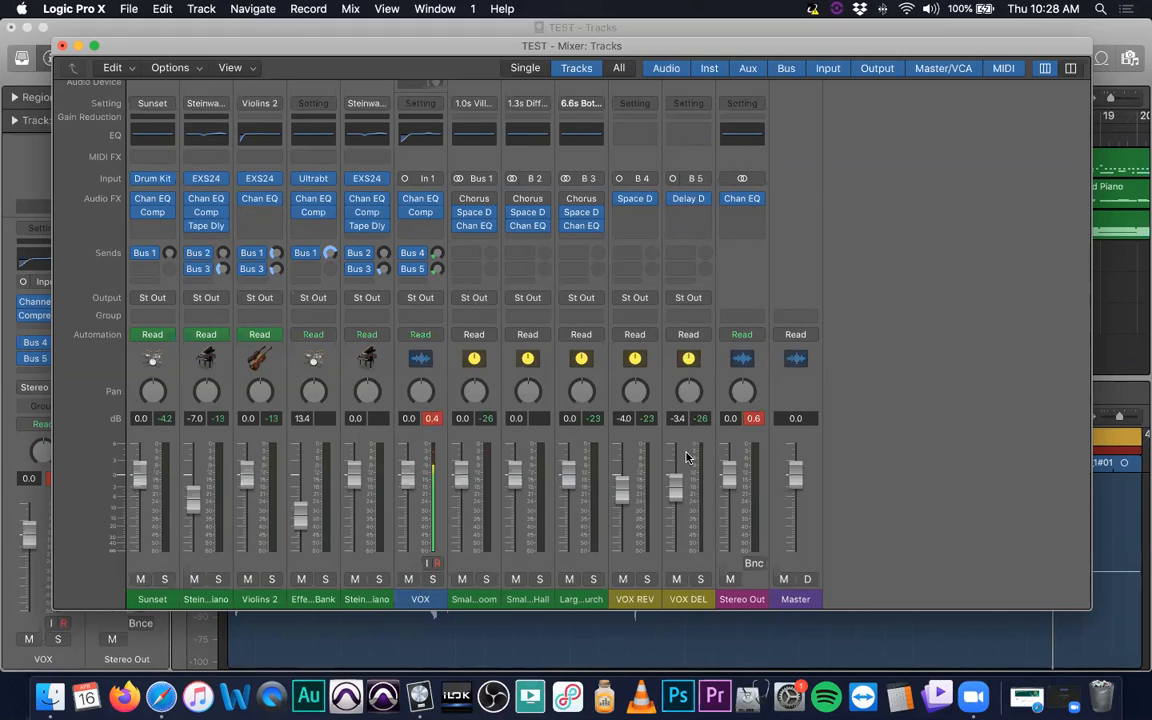
# Open Delay Designer on the VOX DEL channel, reposition its window and look through its Simple presets, keeping 1\4 Alternating Pan
pyautogui.click(688, 202)
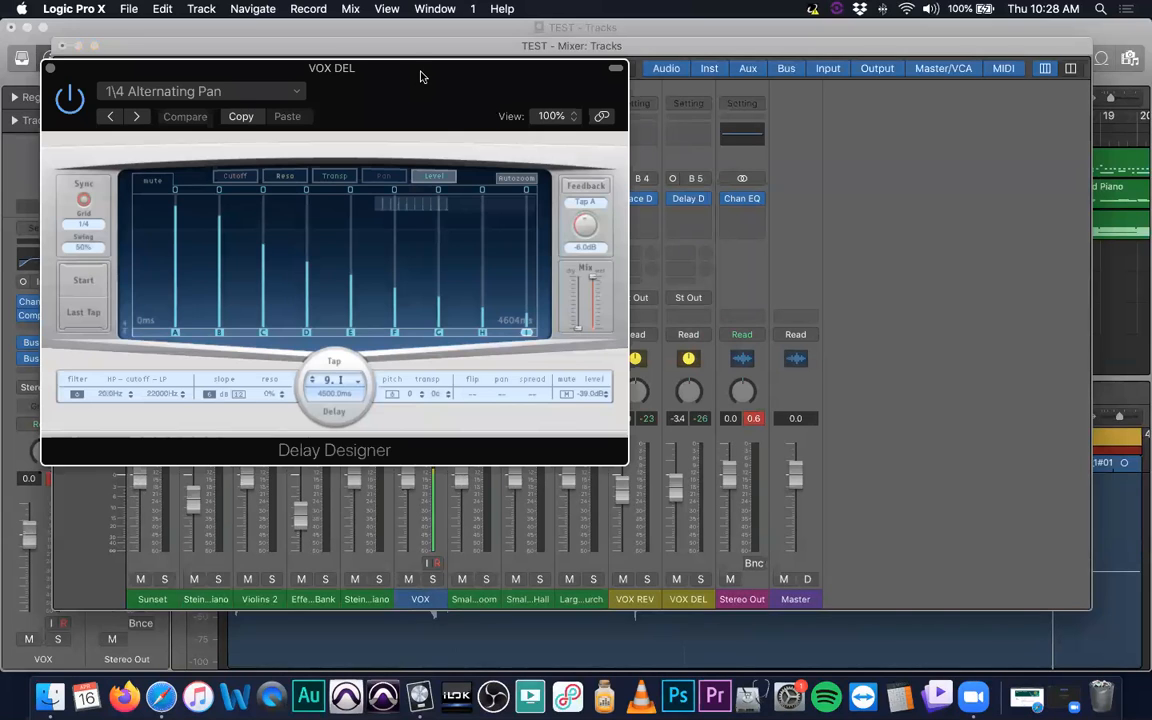
pyautogui.moveTo(420, 77); pyautogui.dragTo(463, 190)
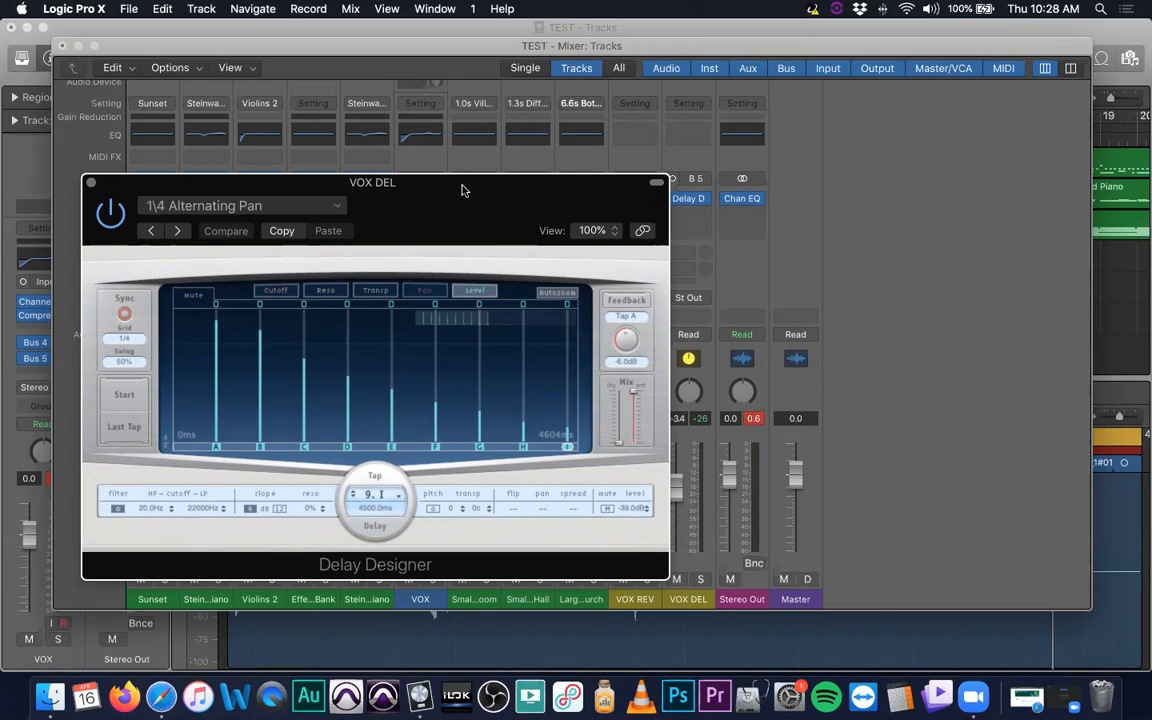
pyautogui.click(300, 205)
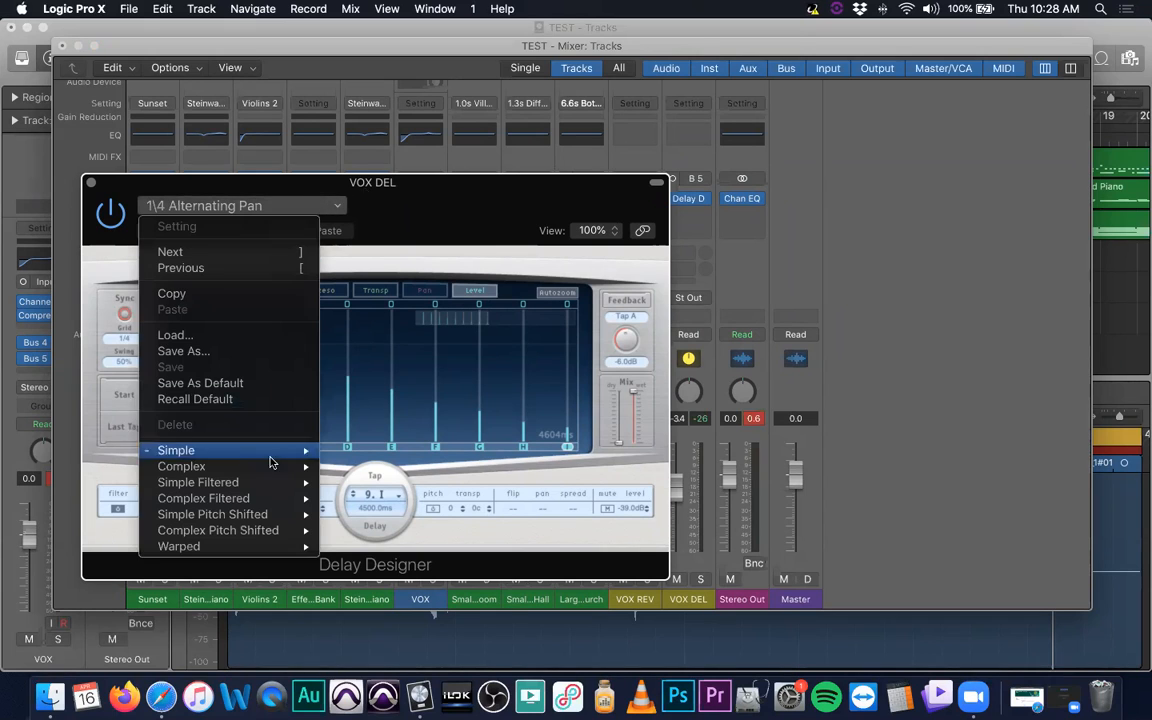
pyautogui.moveTo(250, 450)
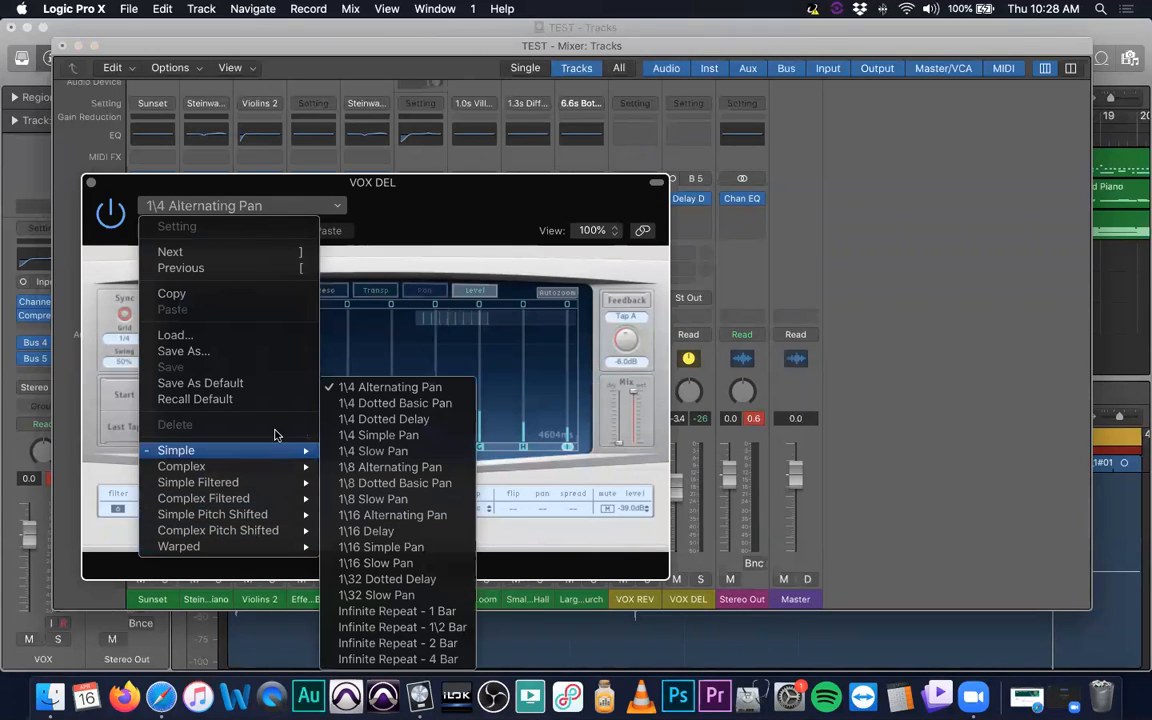
pyautogui.click(432, 186)
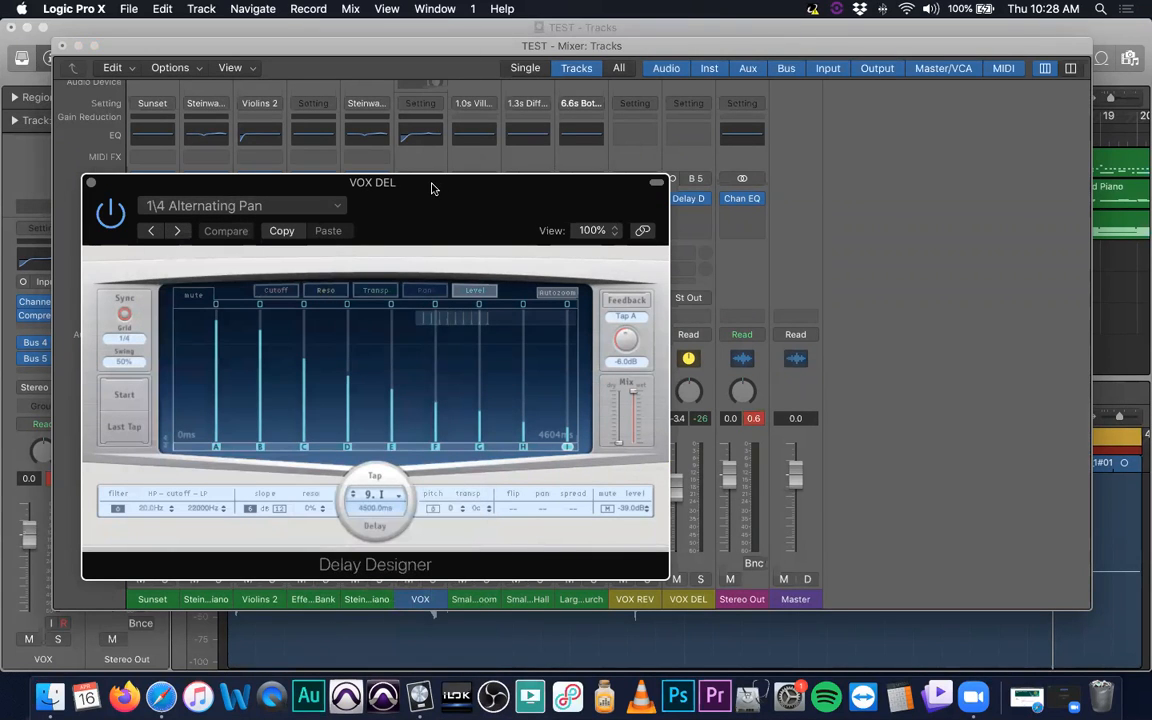
# View the cutoff, resonance, transpose and level displays of the delay taps, and close Delay Designer
pyautogui.click(280, 292)
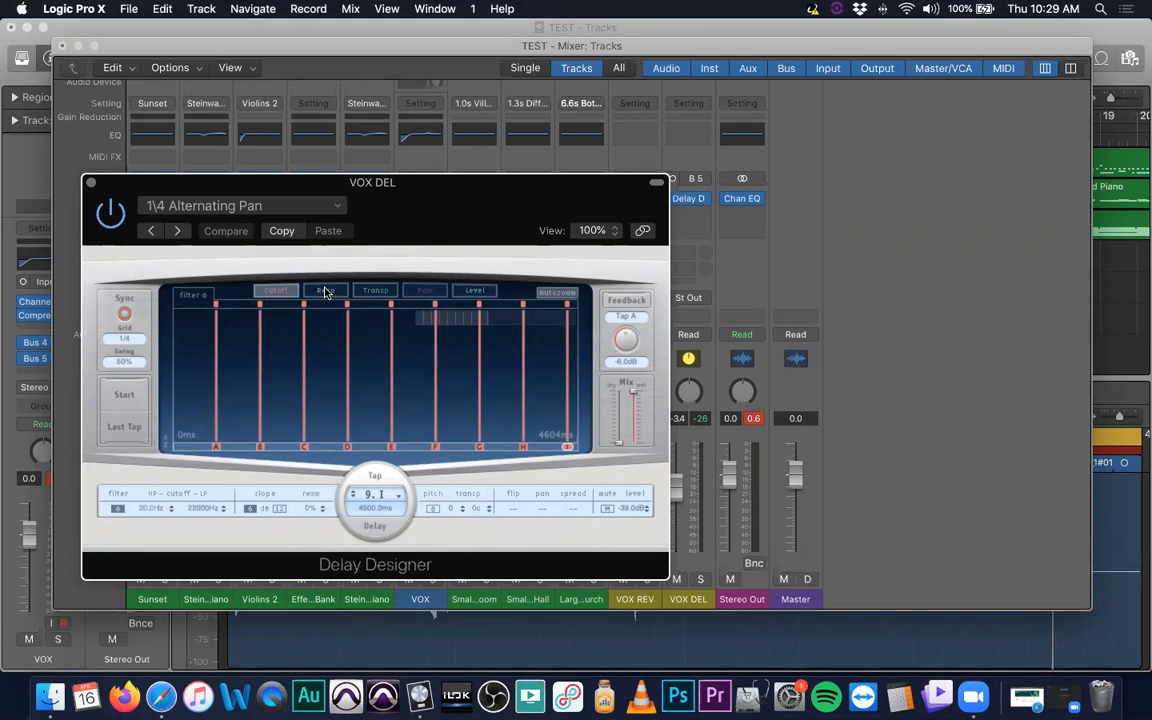
pyautogui.click(324, 291)
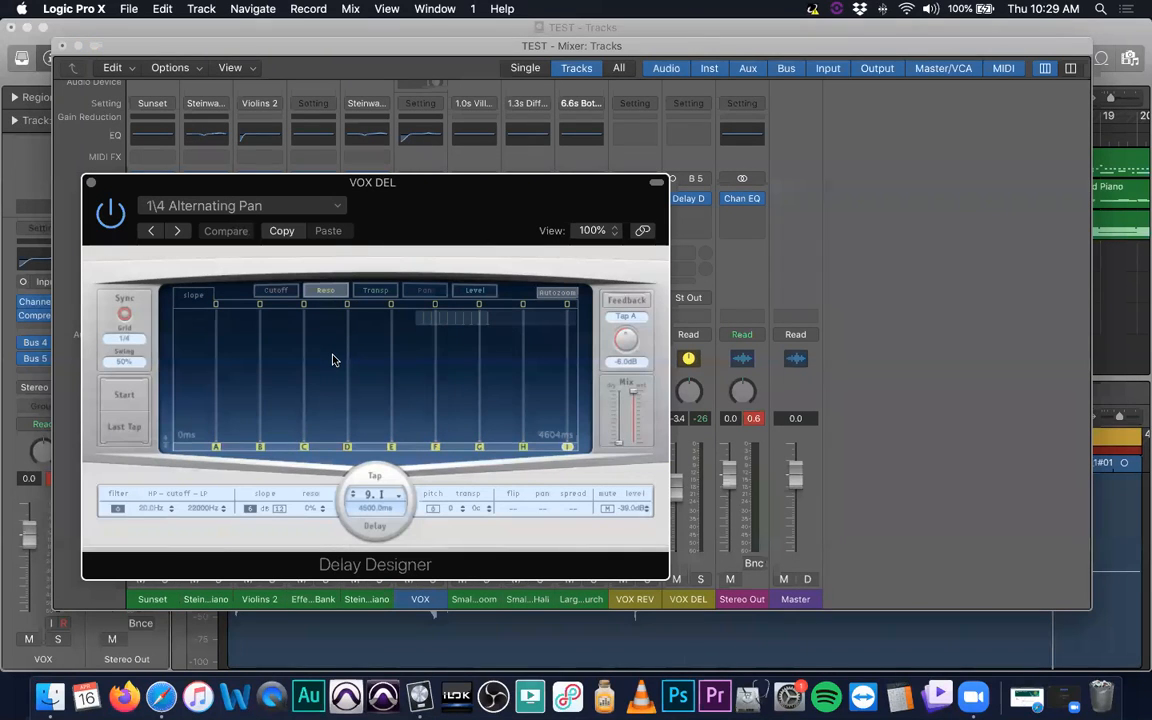
pyautogui.click(380, 294)
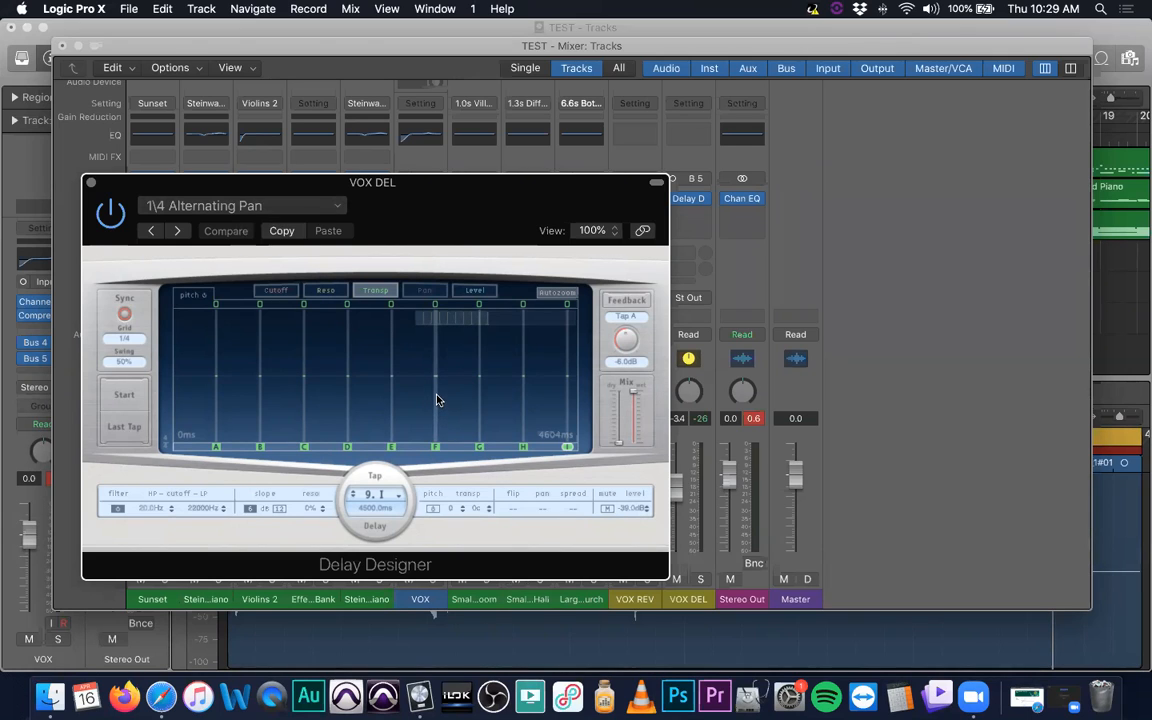
pyautogui.click(474, 291)
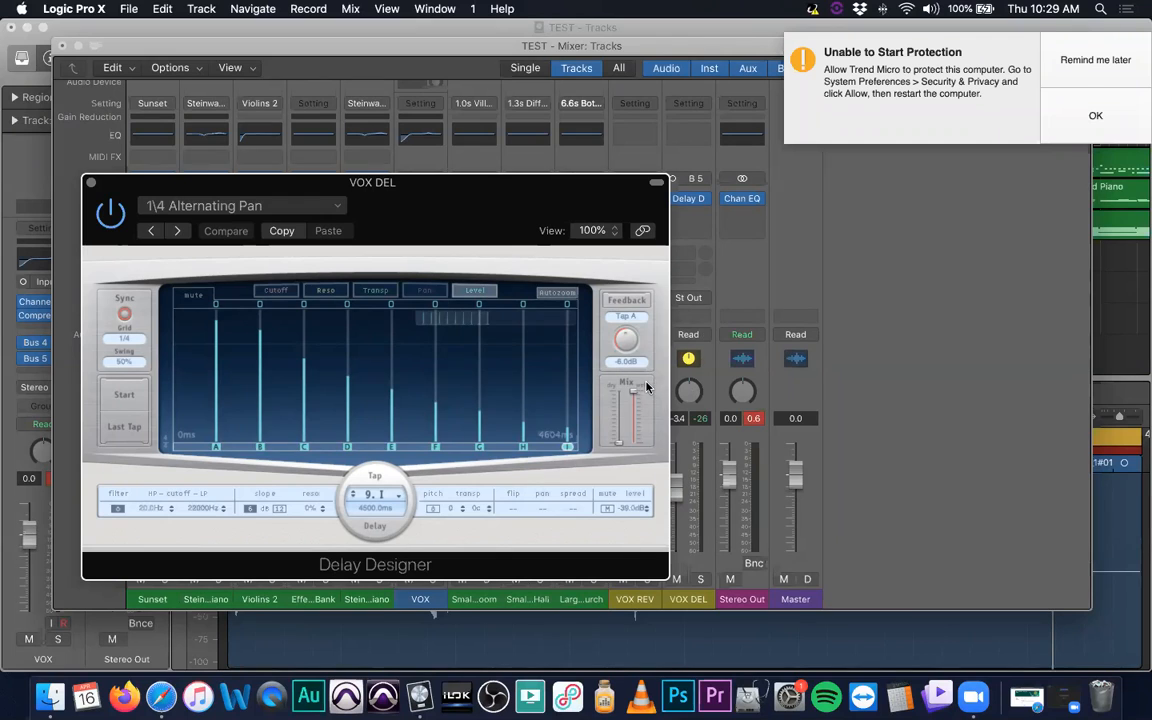
pyautogui.moveTo(632, 378)
pyautogui.click(91, 183)
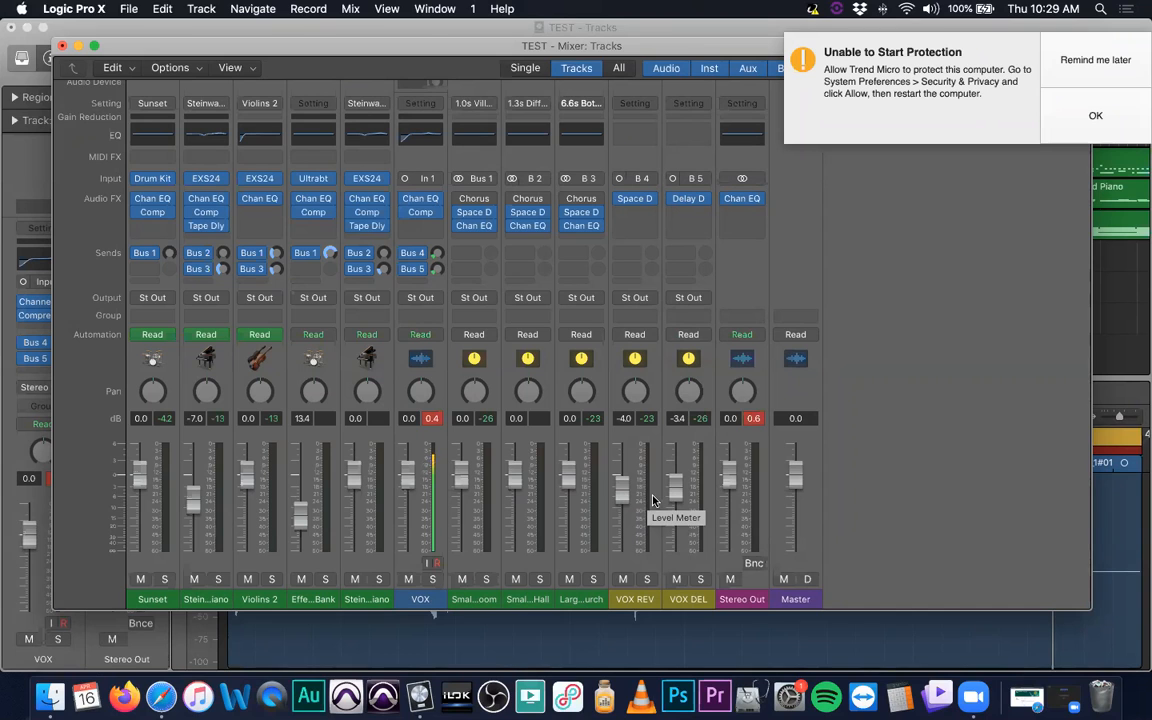
# Solo the VOX channel with its peak readouts reset and the system volume raised, postponing the Trend Micro notification
pyautogui.click(432, 579)
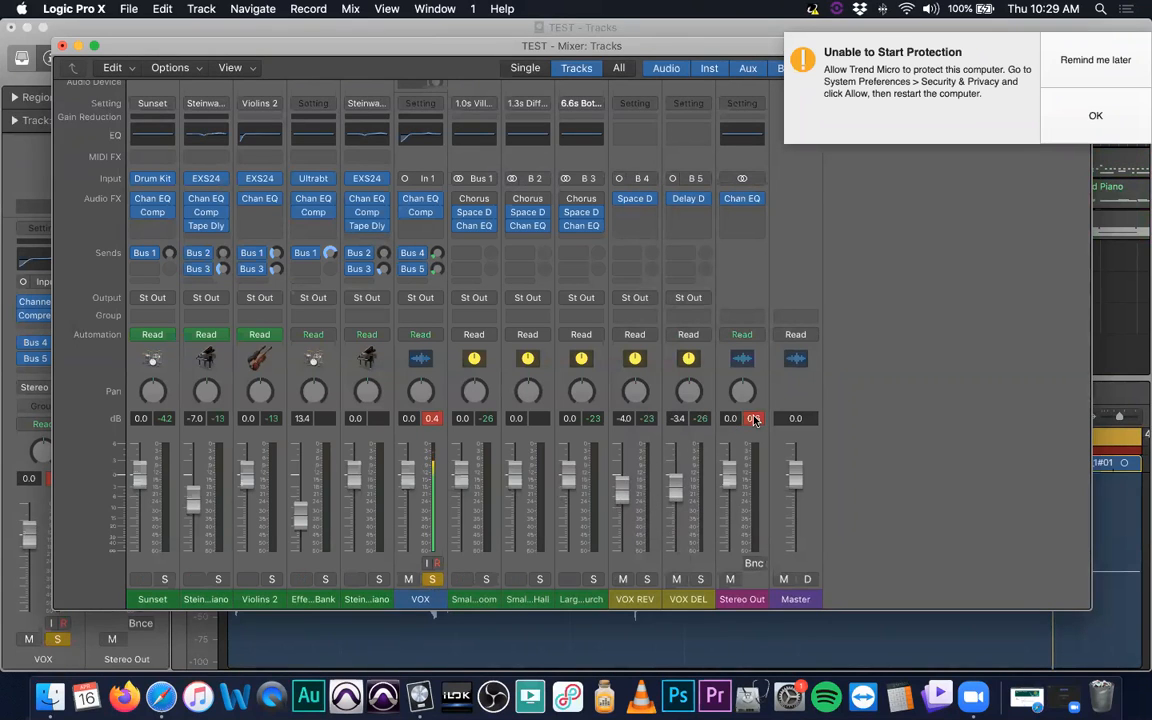
pyautogui.click(743, 422)
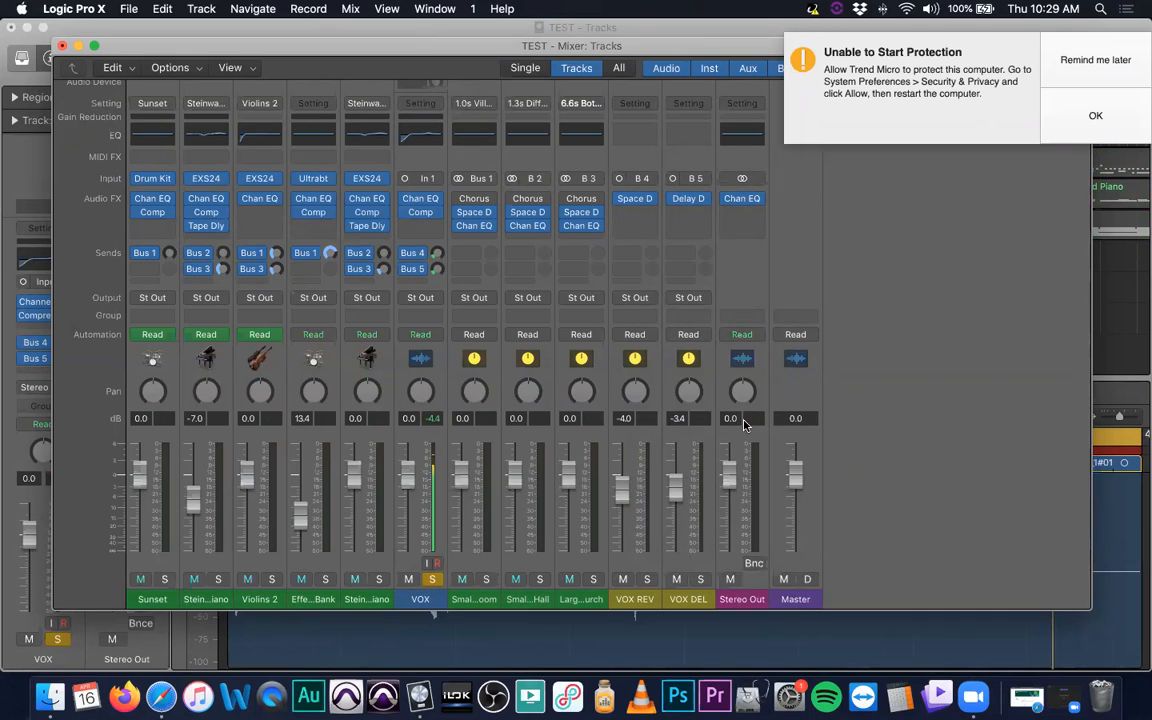
pyautogui.click(1095, 60)
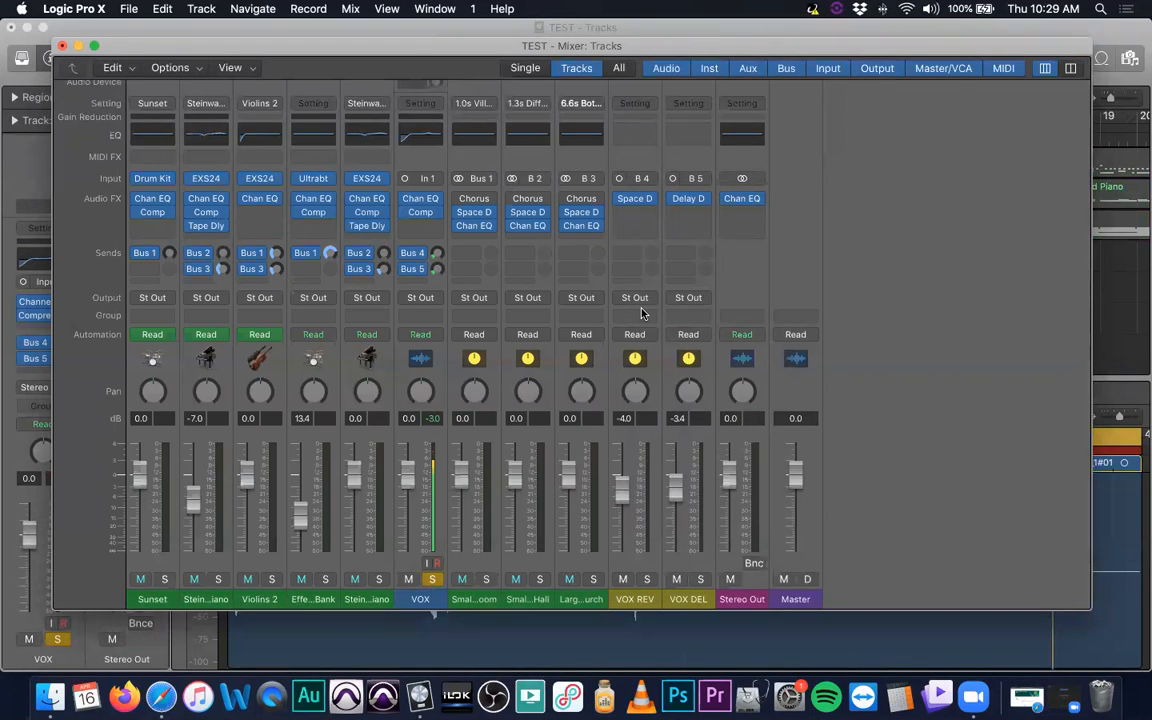
pyautogui.press('XF86AudioRaiseVolume')
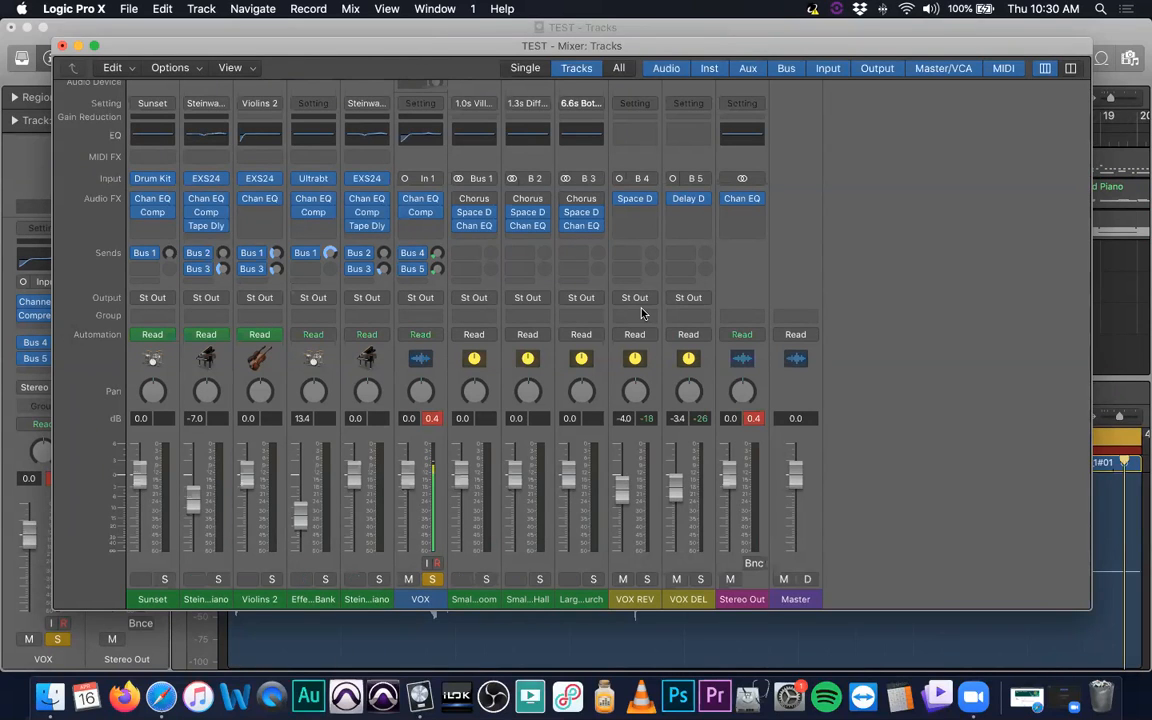
pyautogui.press('XF86AudioRaiseVolume')
# Review the VOX DEL channel's Delay Designer tap levels again and clear the VOX channel's peak readout
pyautogui.click(689, 201)
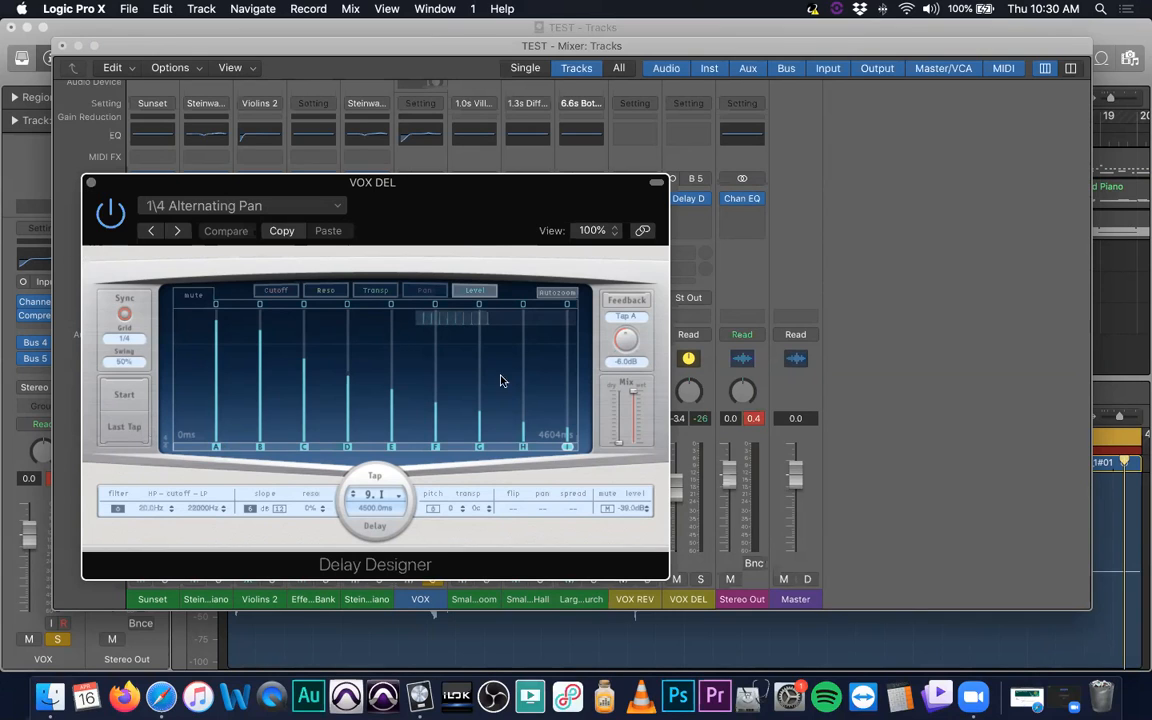
pyautogui.click(90, 182)
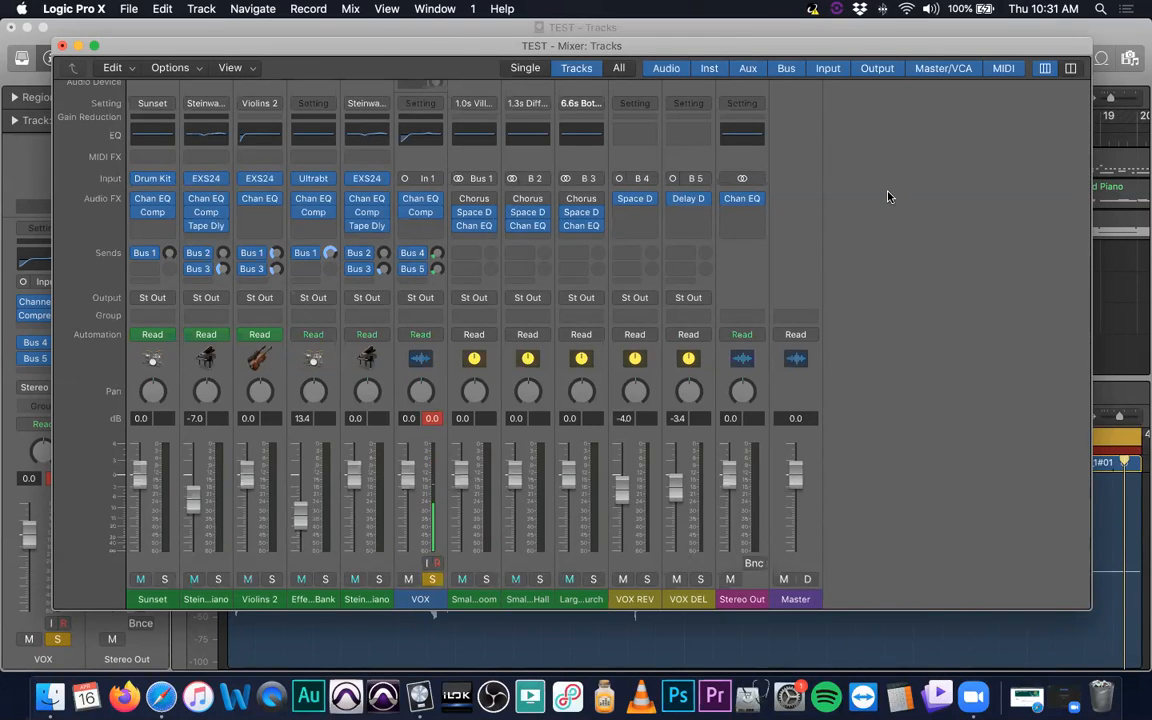
pyautogui.click(433, 421)
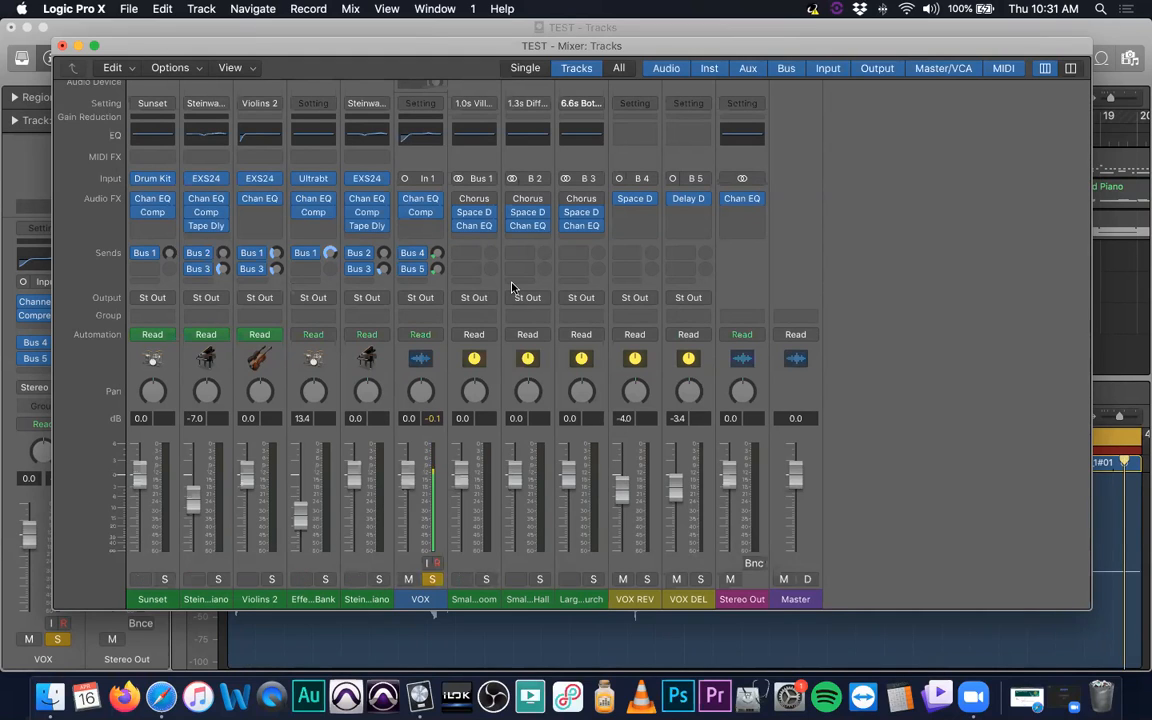
# Close the Mixer and the audio editor, and display the automation lanes for all tracks in the Tracks area
pyautogui.click(62, 47)
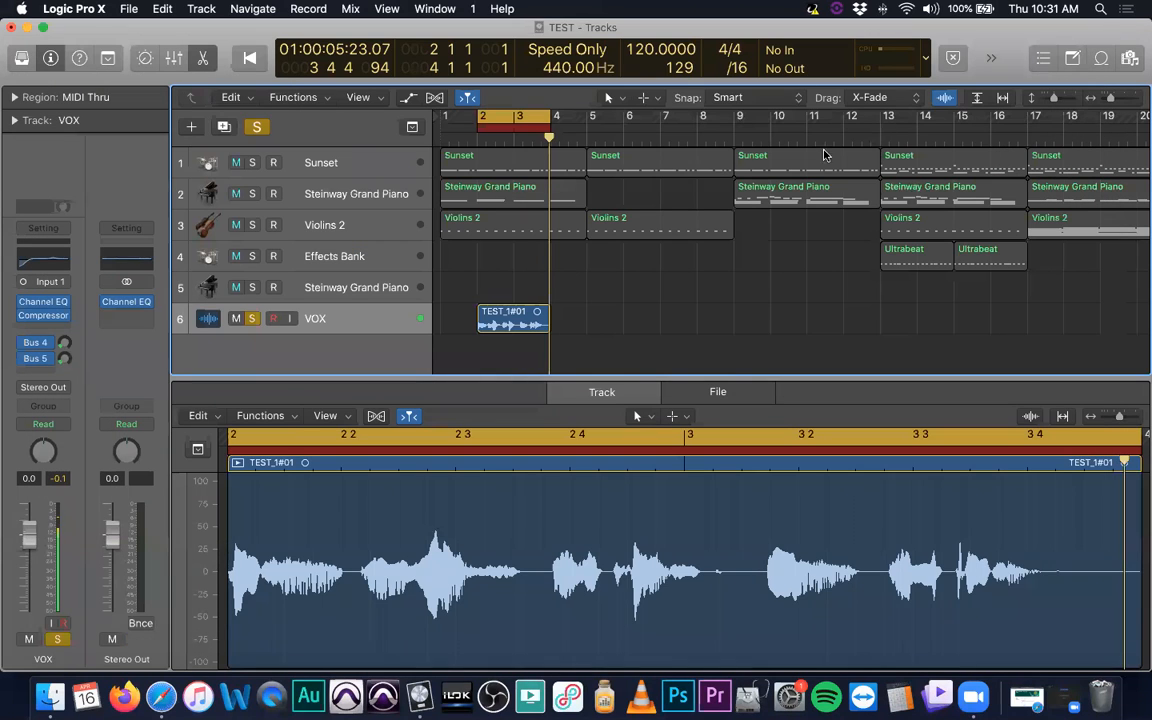
pyautogui.press('a')
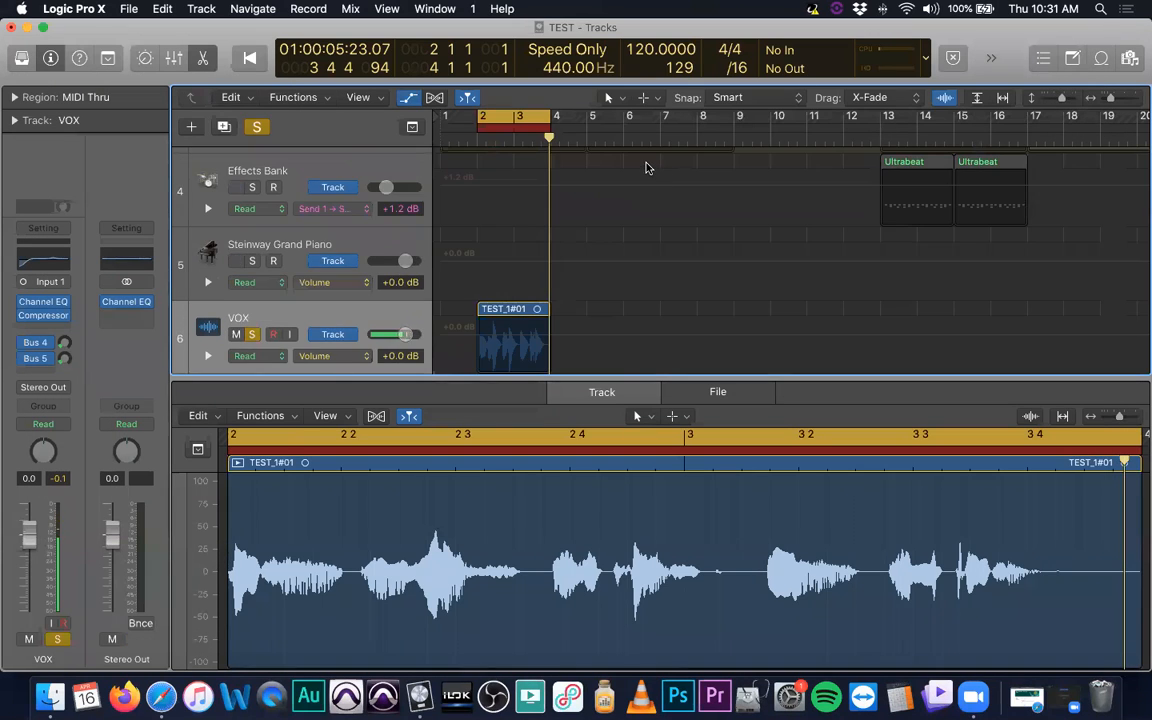
pyautogui.press('a')
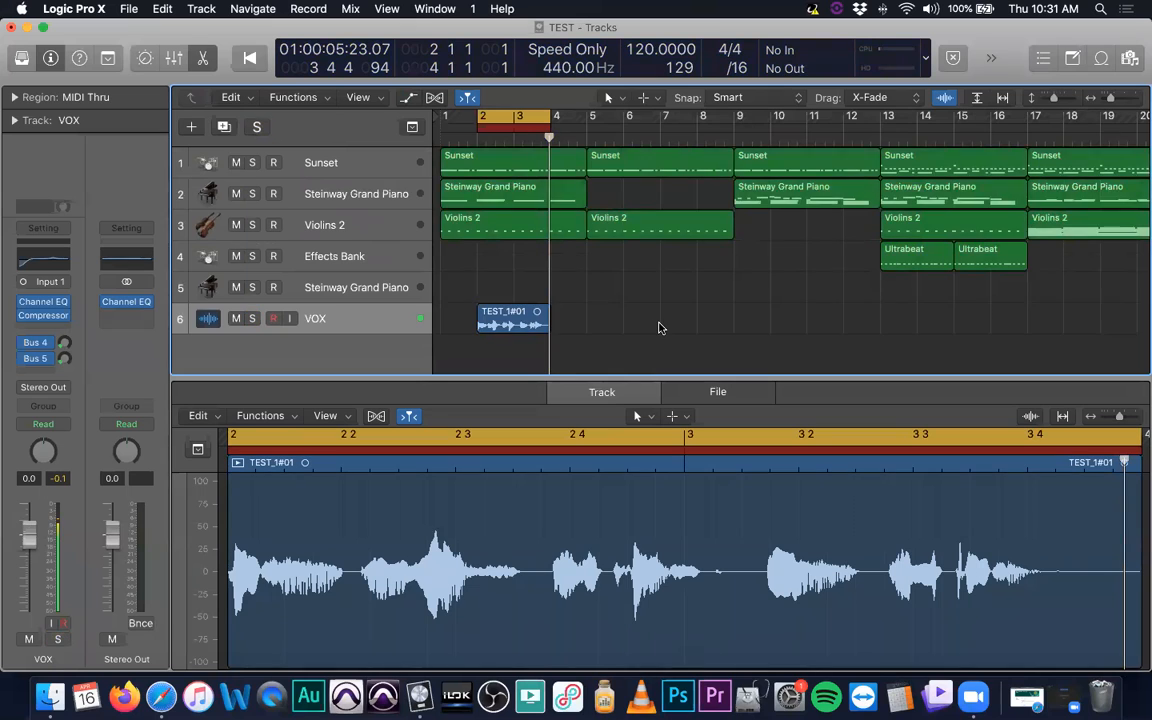
pyautogui.press('a')
pyautogui.scroll(5, 735, 310)
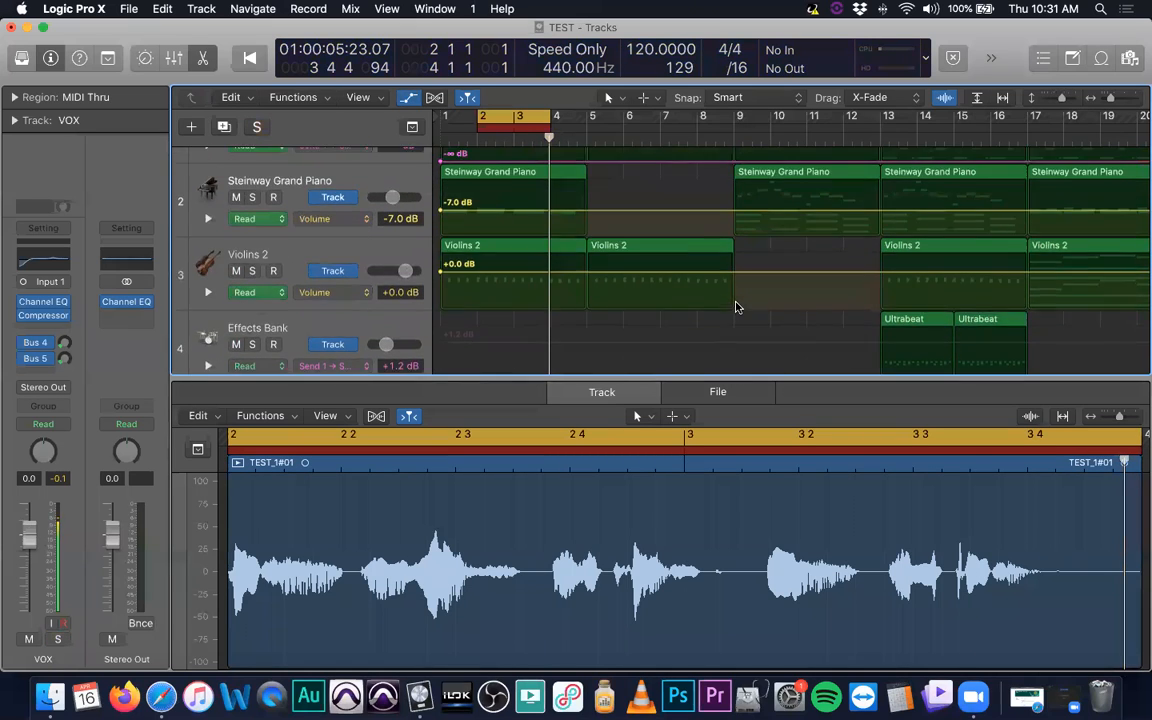
pyautogui.scroll(2, 735, 307)
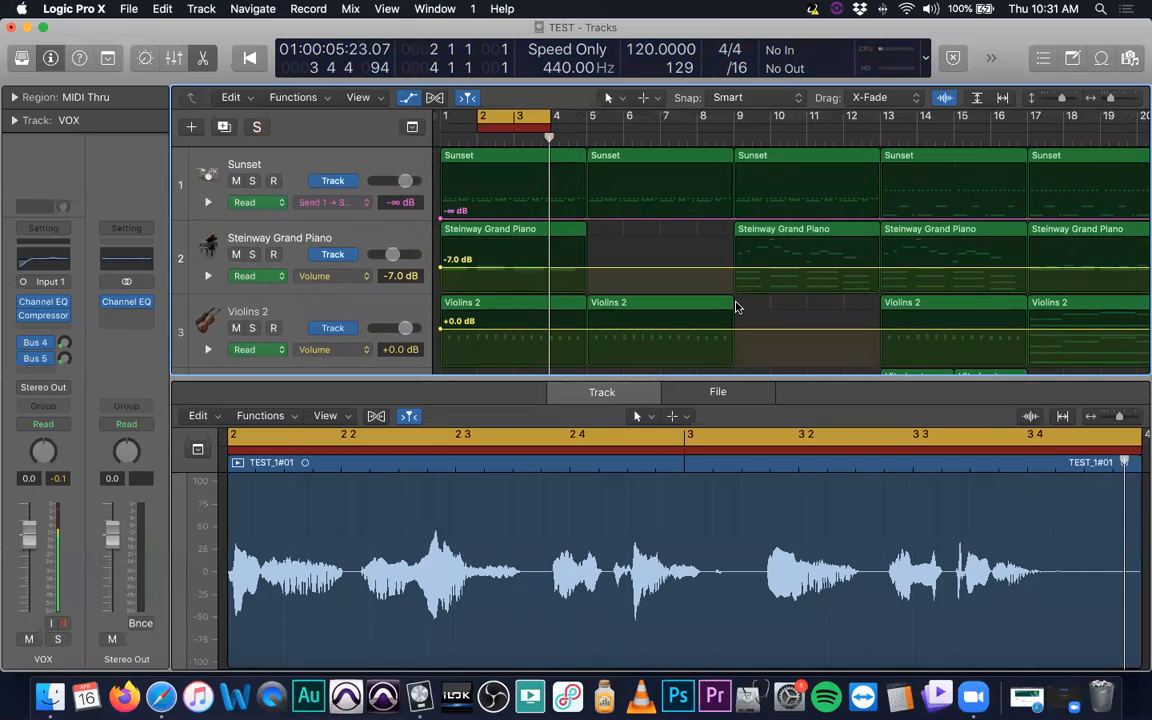
pyautogui.press('a')
pyautogui.press('a')
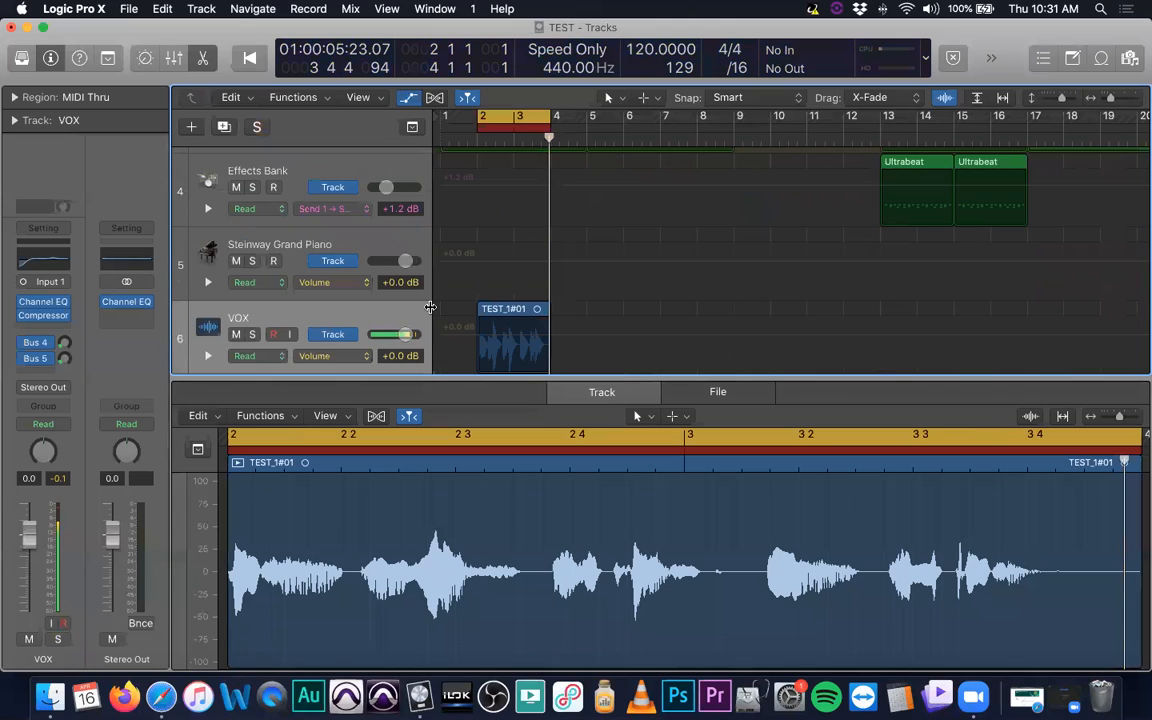
pyautogui.click(203, 52)
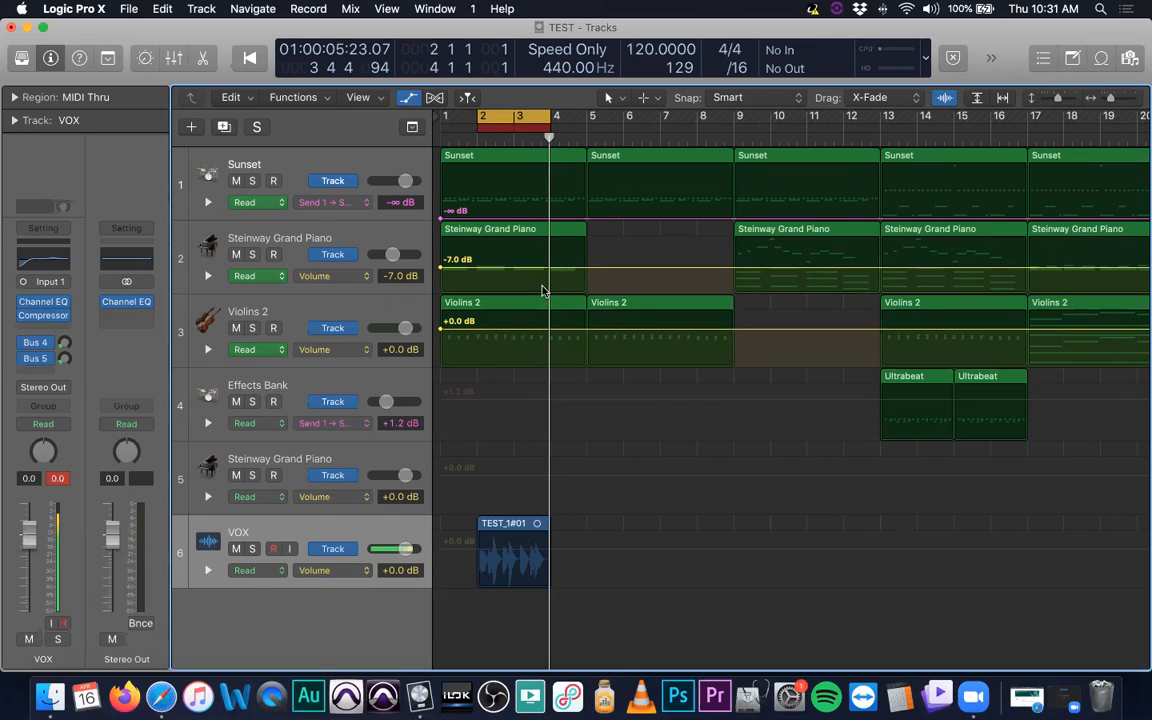
# Examine the automation parameters available for the Sunset track and the first Steinway Grand Piano track
pyautogui.click(360, 165)
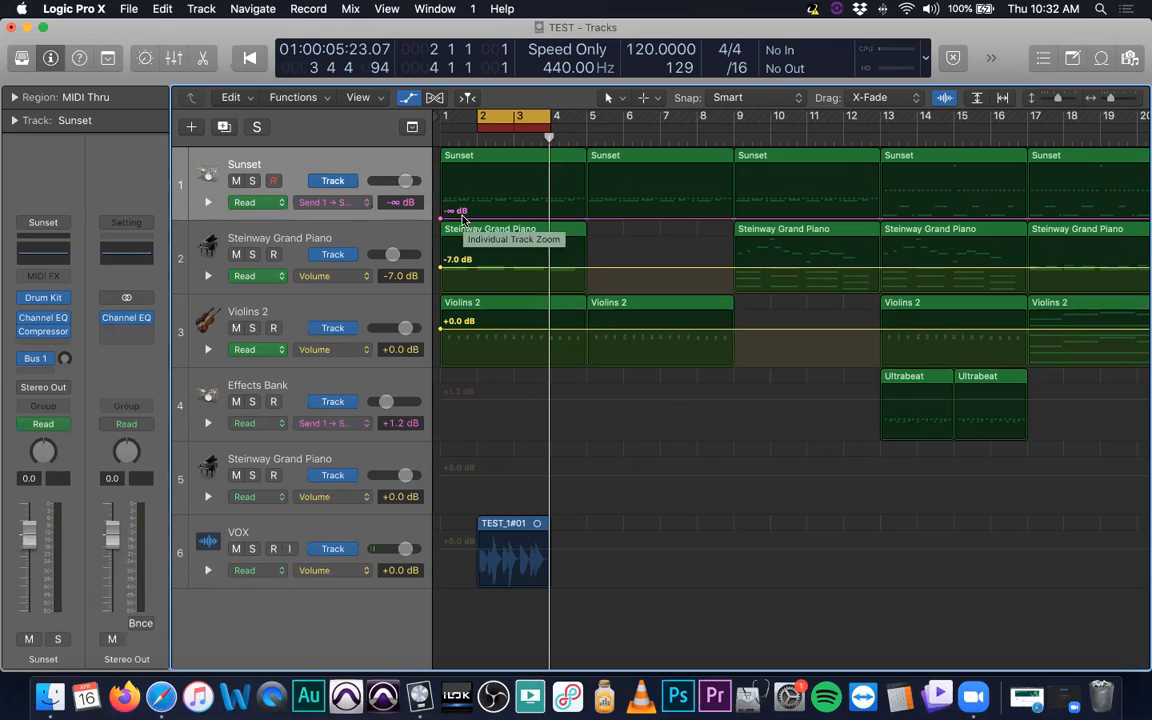
pyautogui.click(368, 204)
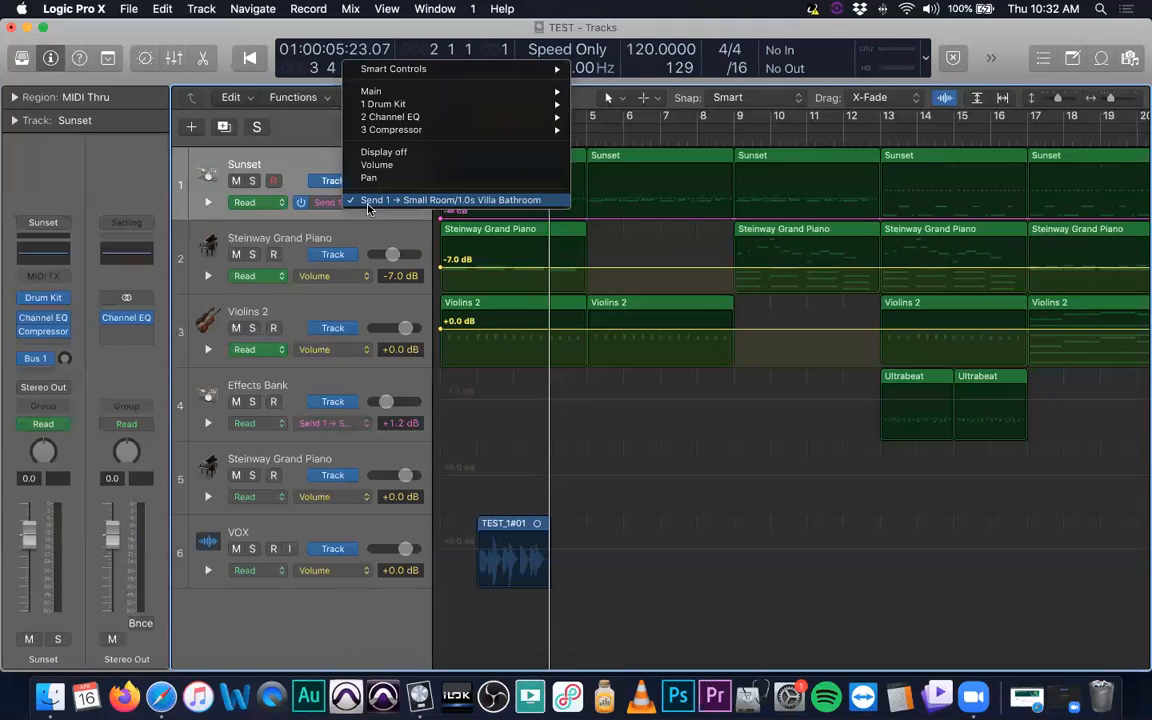
pyautogui.click(358, 278)
pyautogui.click(358, 278)
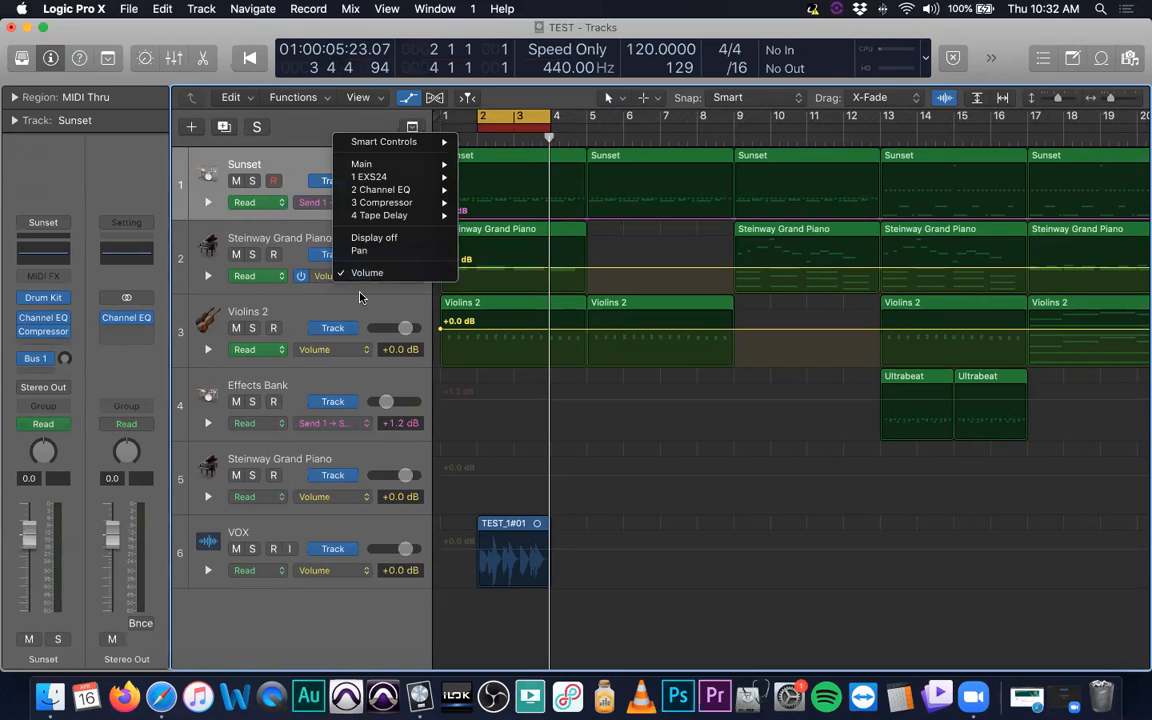
pyautogui.click(360, 298)
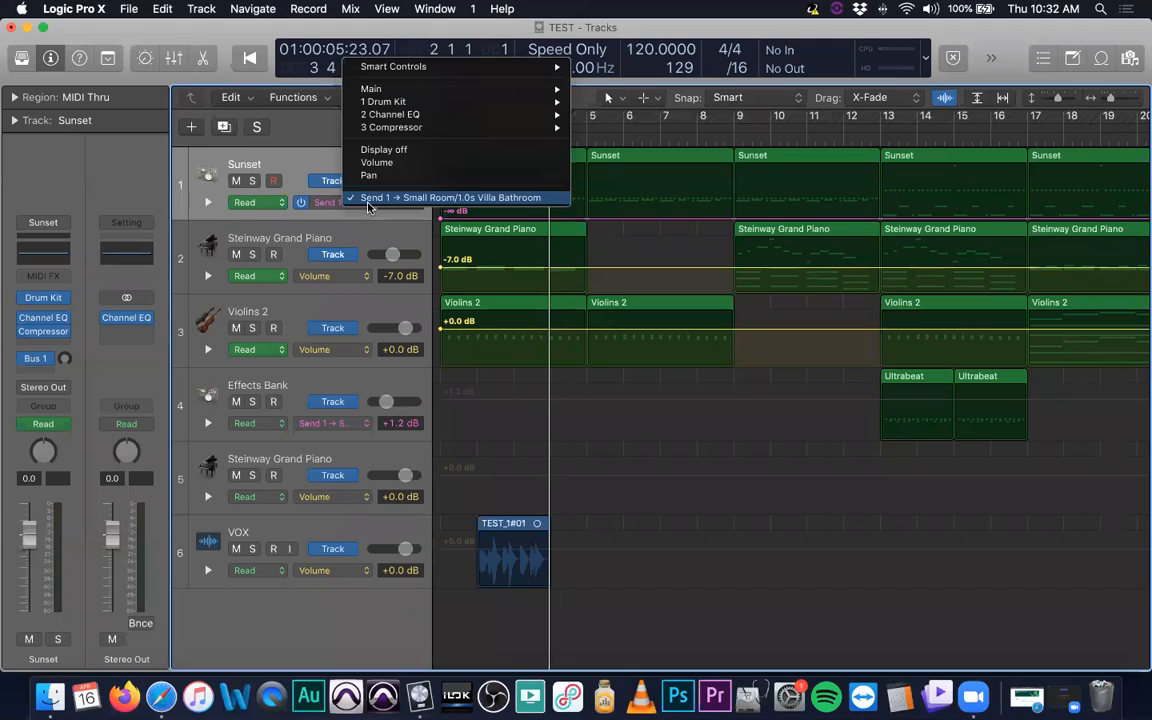
pyautogui.click(605, 456)
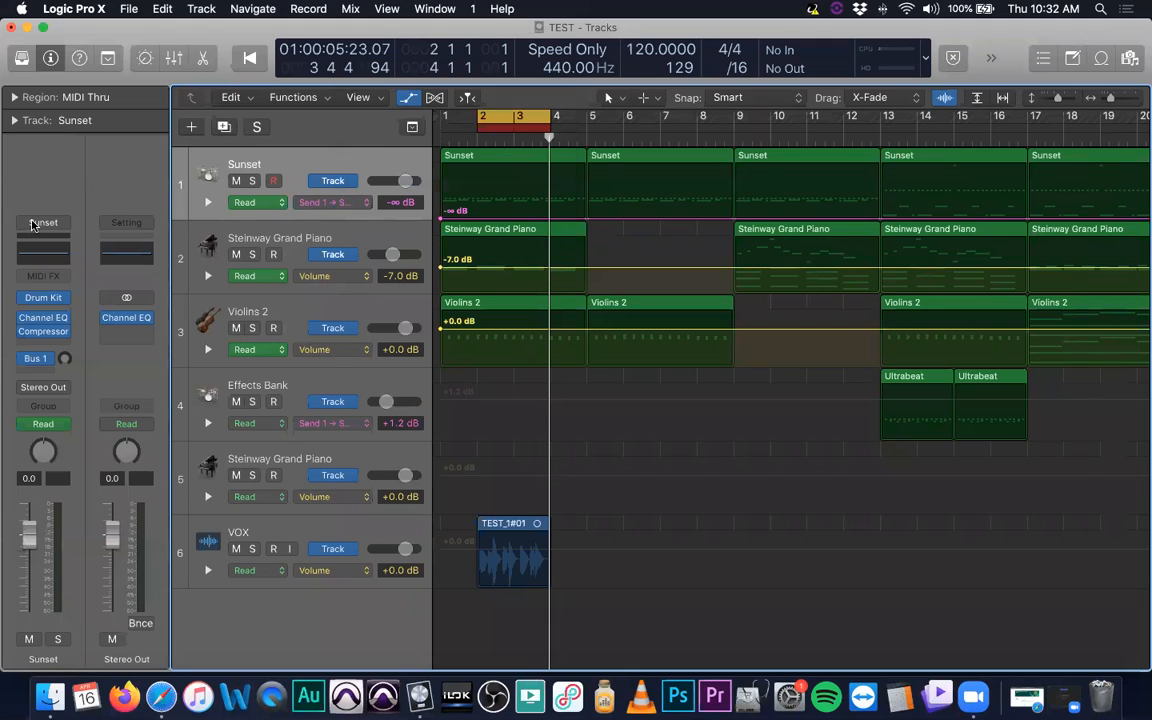
# Review the Sunset track's Channel EQ bands and its available automation parameters, keeping Send 1 → Small Room/1.0s Villa Bathroom selected
pyautogui.click(43, 318)
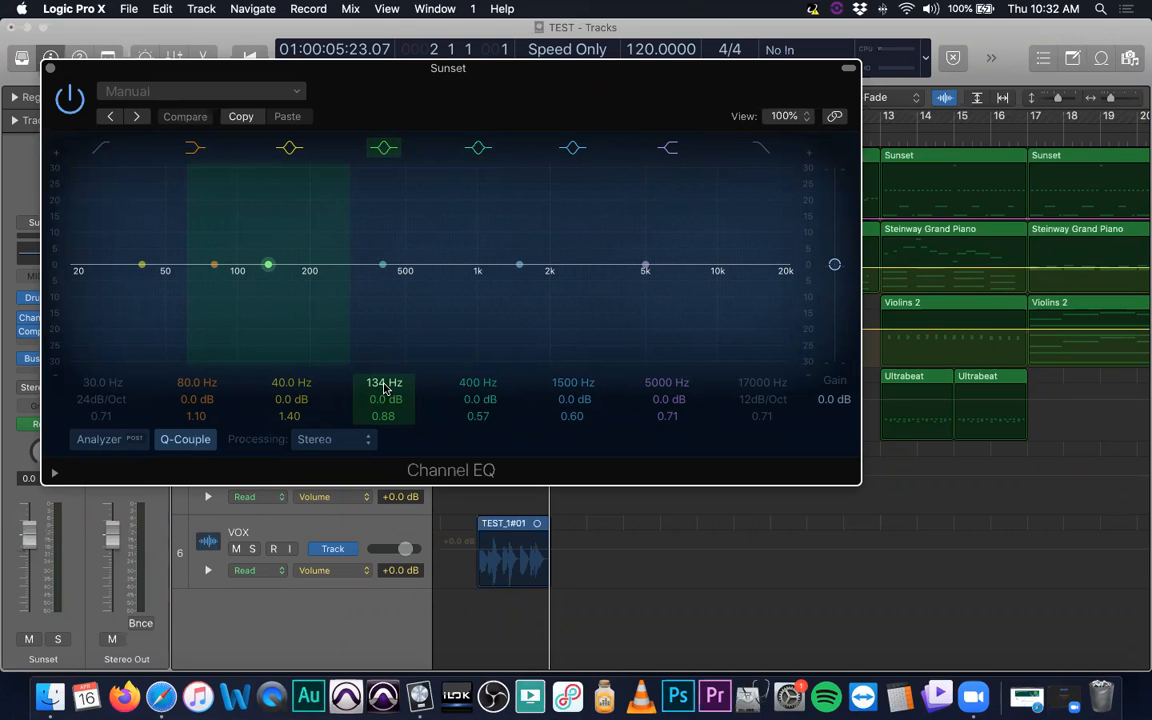
pyautogui.click(51, 69)
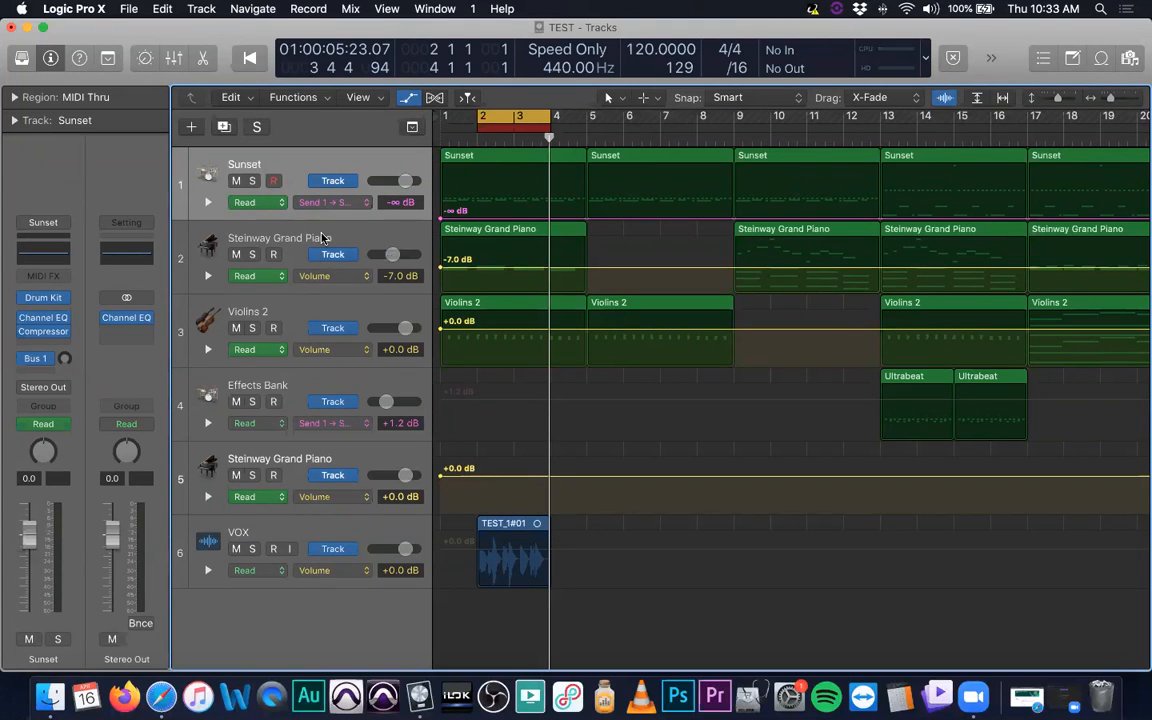
pyautogui.click(366, 202)
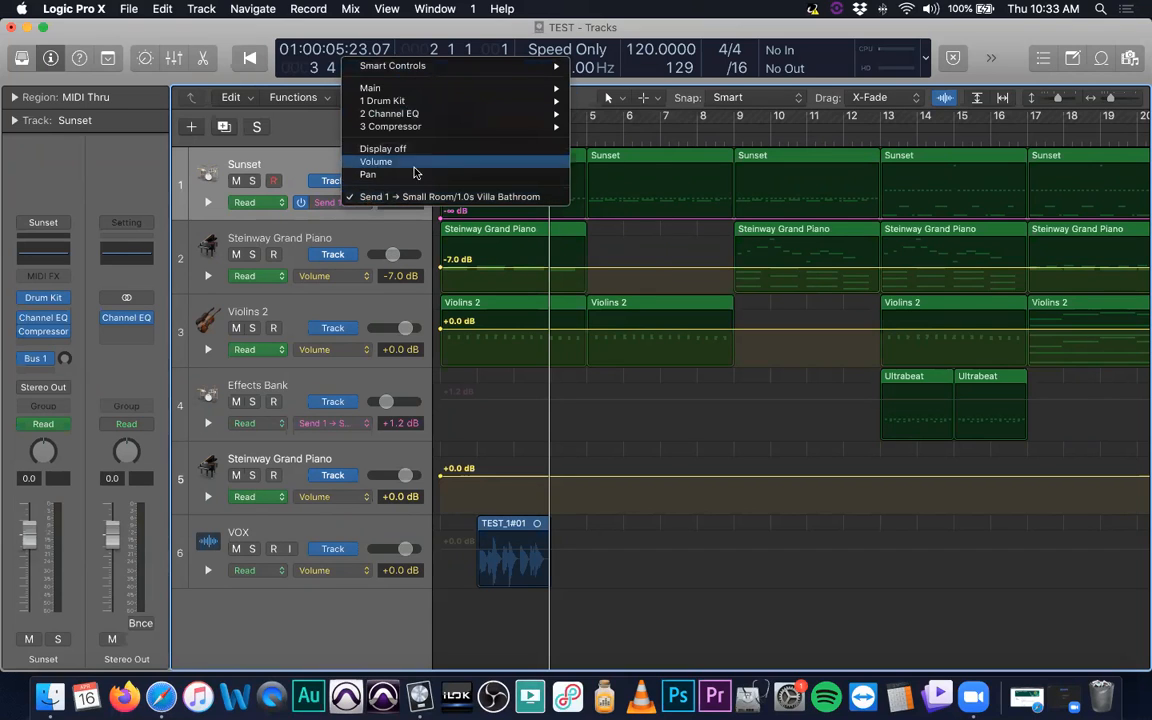
pyautogui.moveTo(436, 96)
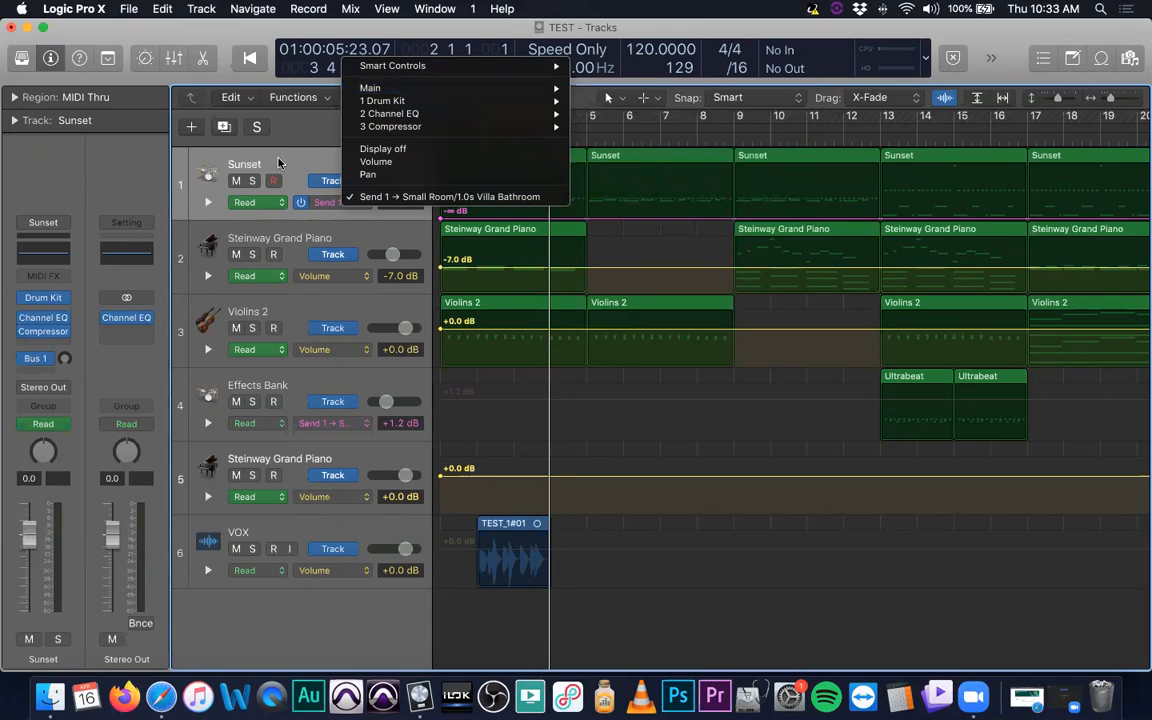
pyautogui.click(248, 140)
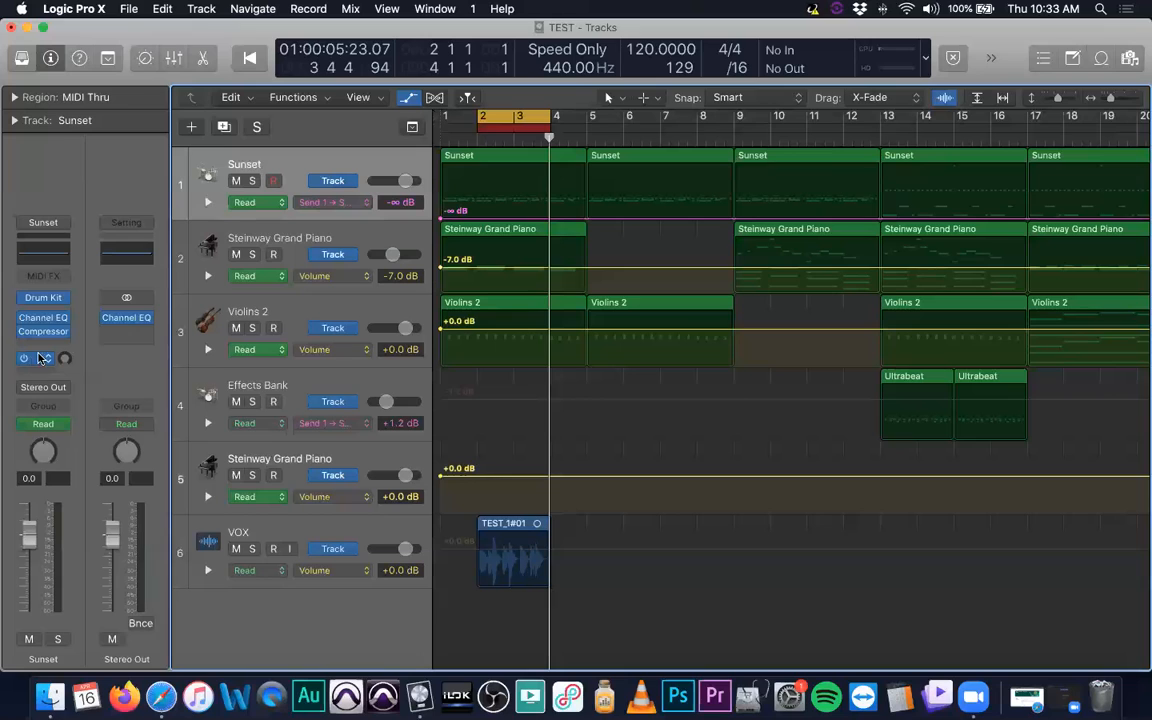
pyautogui.click(362, 203)
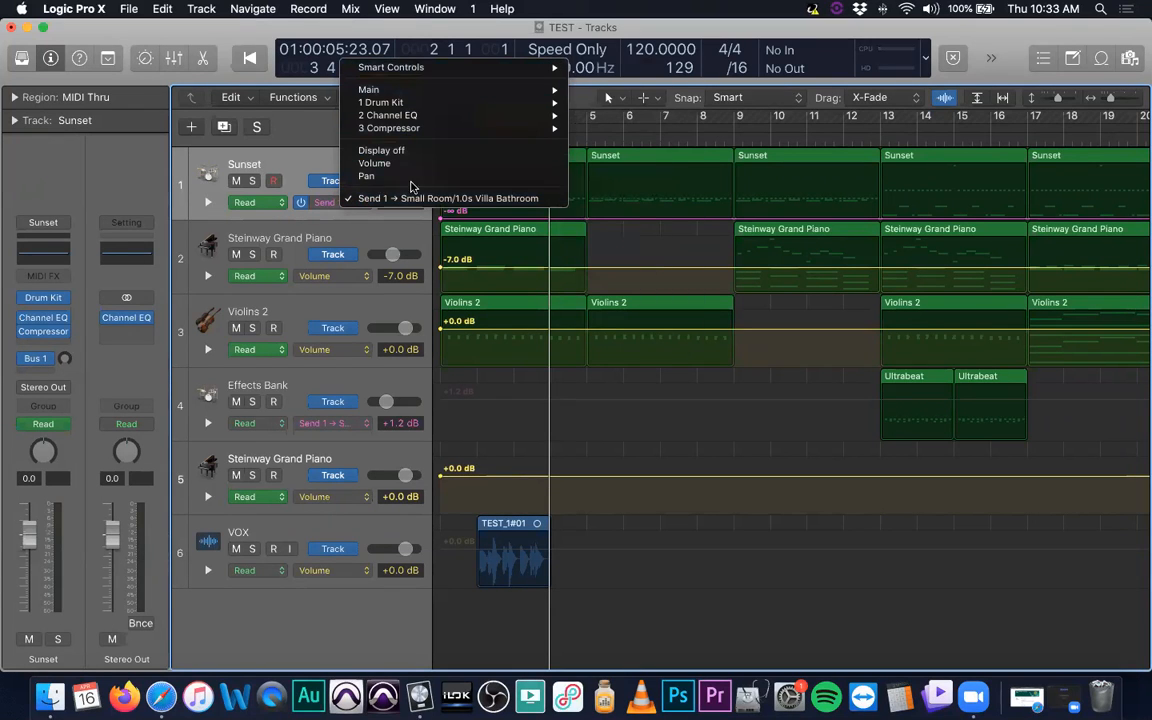
pyautogui.click(499, 199)
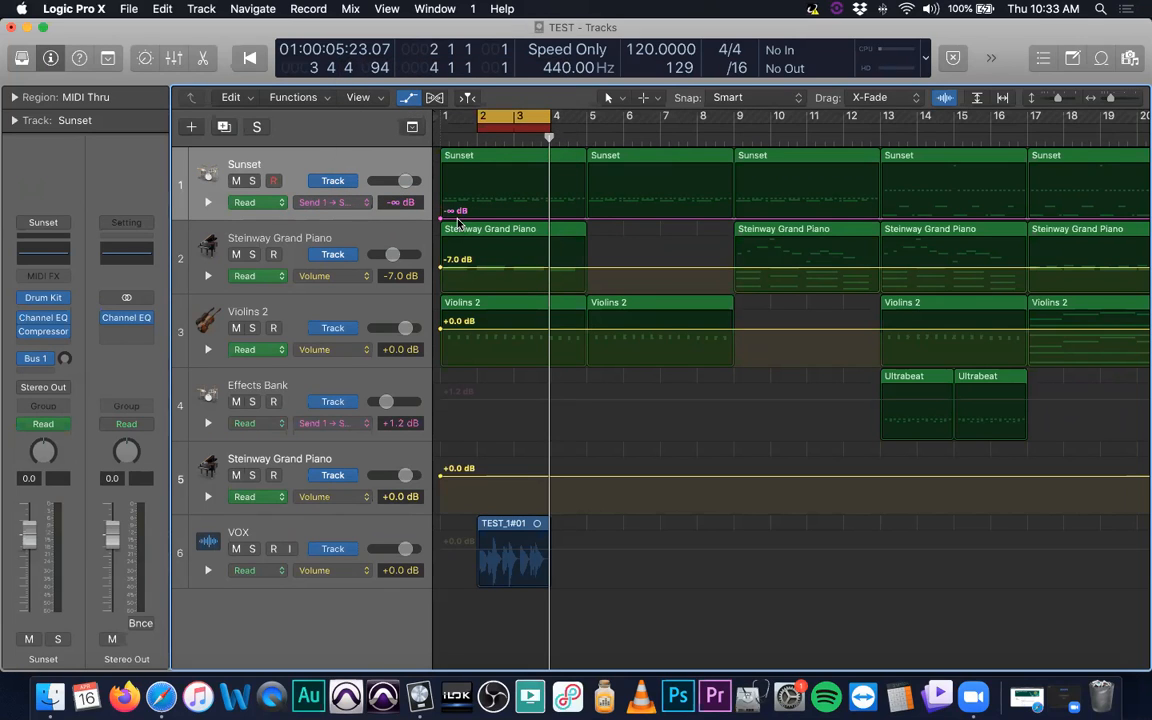
# Display the Sunset track's Volume automation, try an automation point at the start of the track, and undo it
pyautogui.click(366, 205)
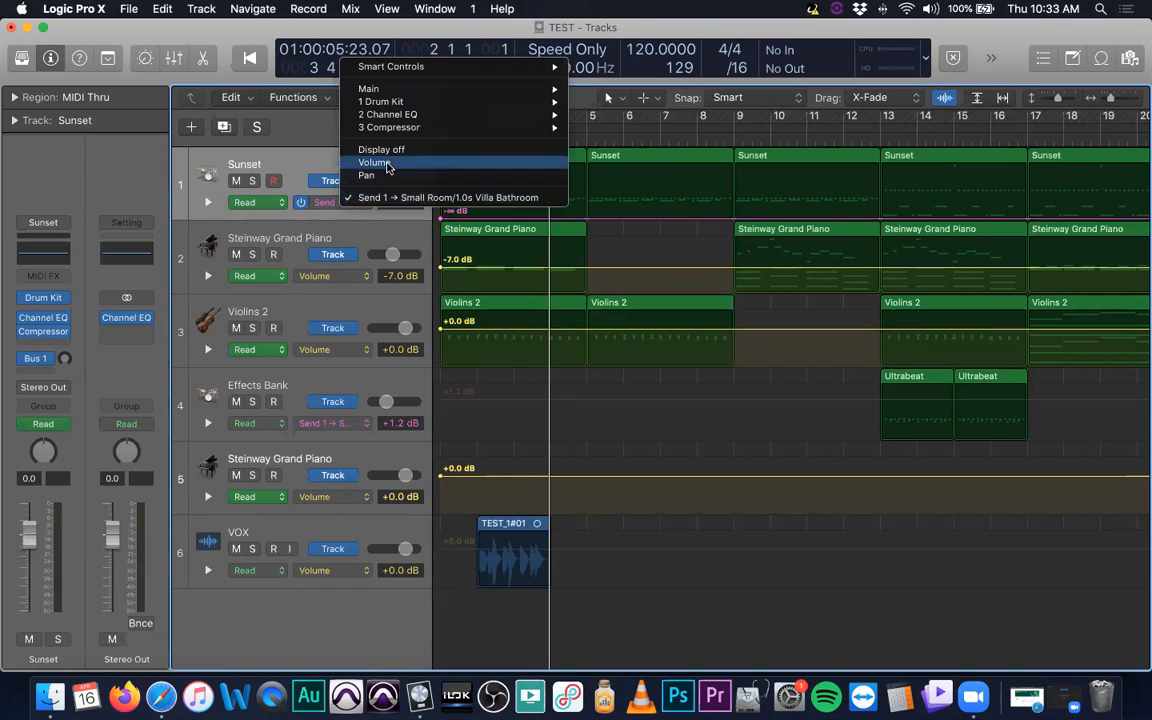
pyautogui.click(384, 203)
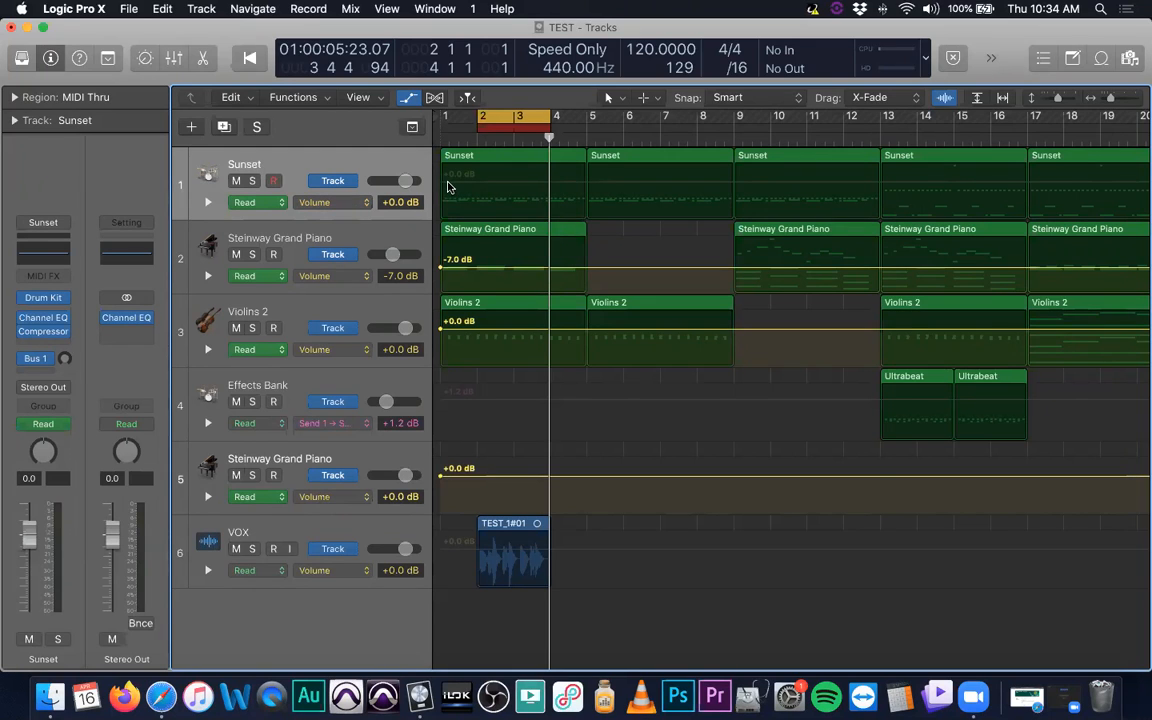
pyautogui.click(462, 185)
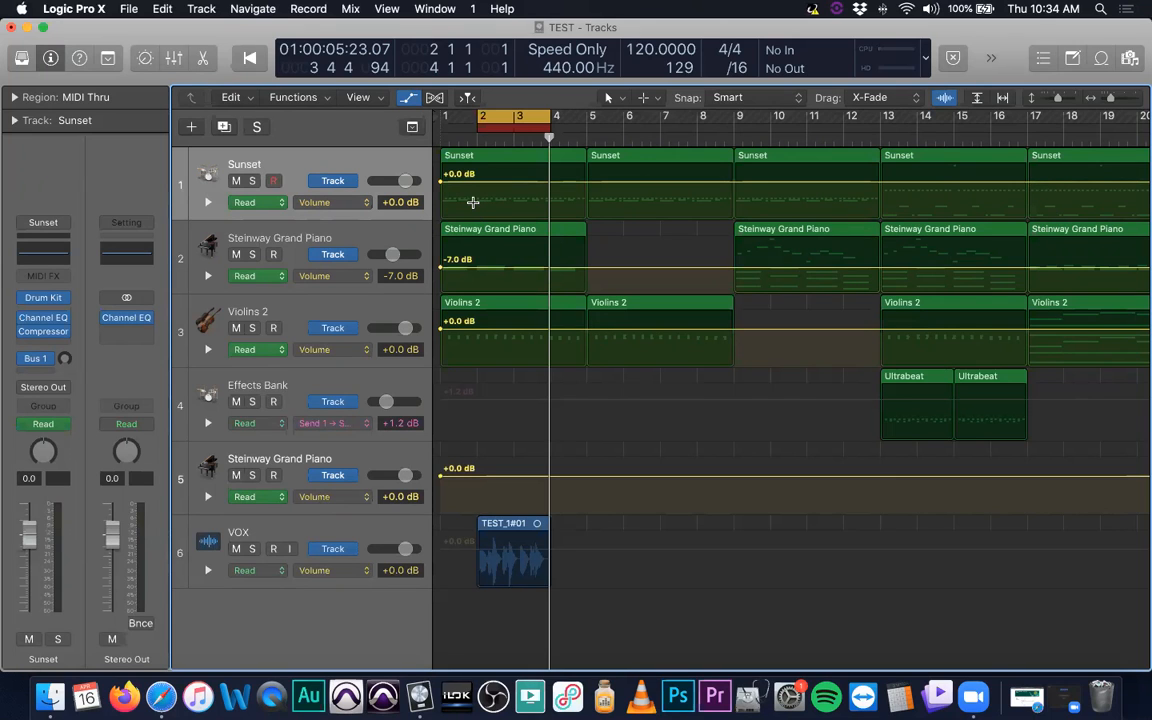
pyautogui.press('super+z')
# Display the Sunset track's Pan automation, try adding and moving pan points within the first region, and undo them
pyautogui.click(364, 203)
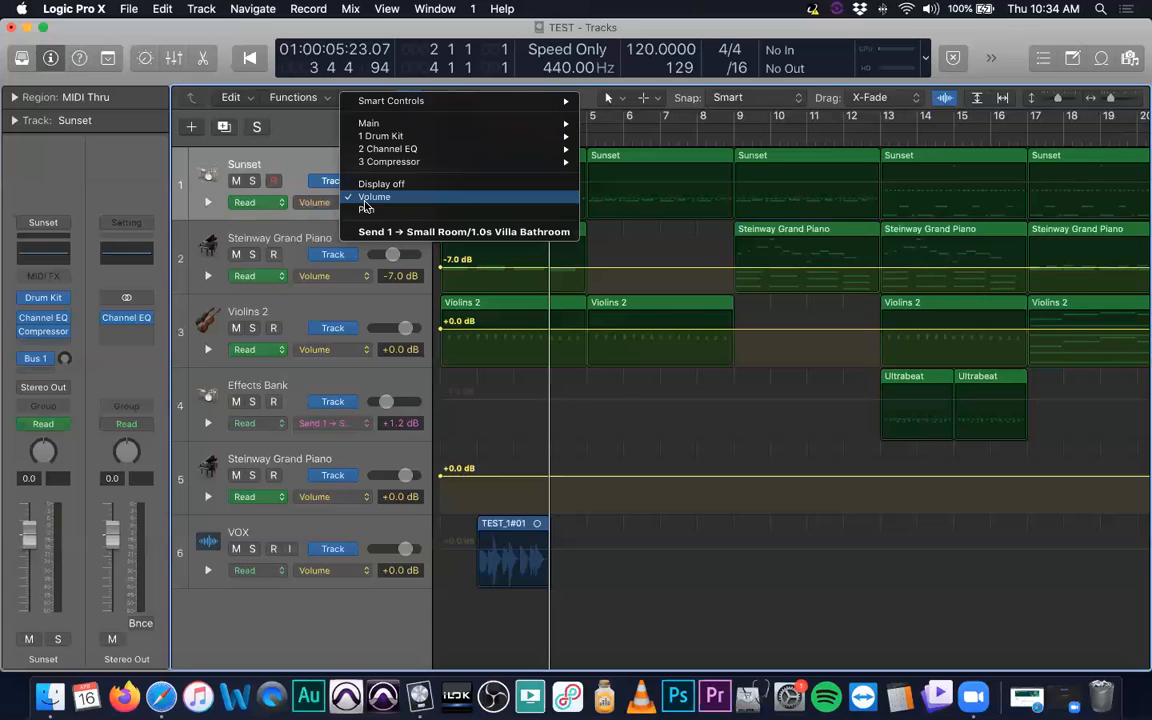
pyautogui.click(366, 209)
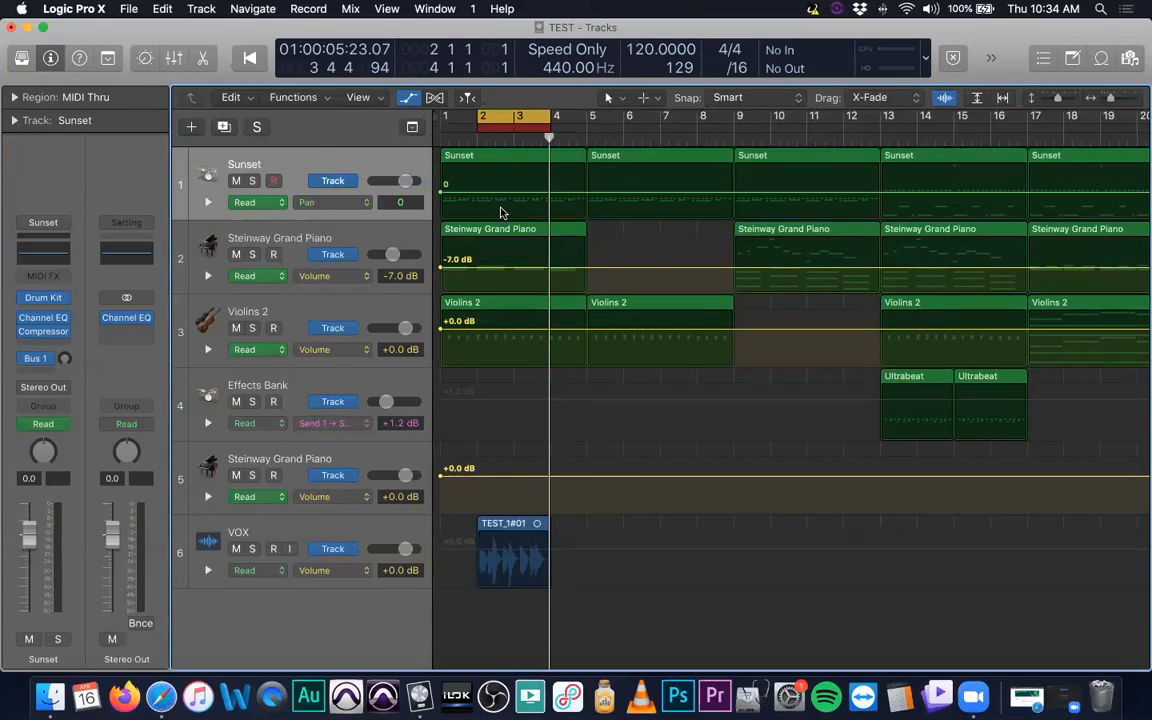
pyautogui.click(500, 192)
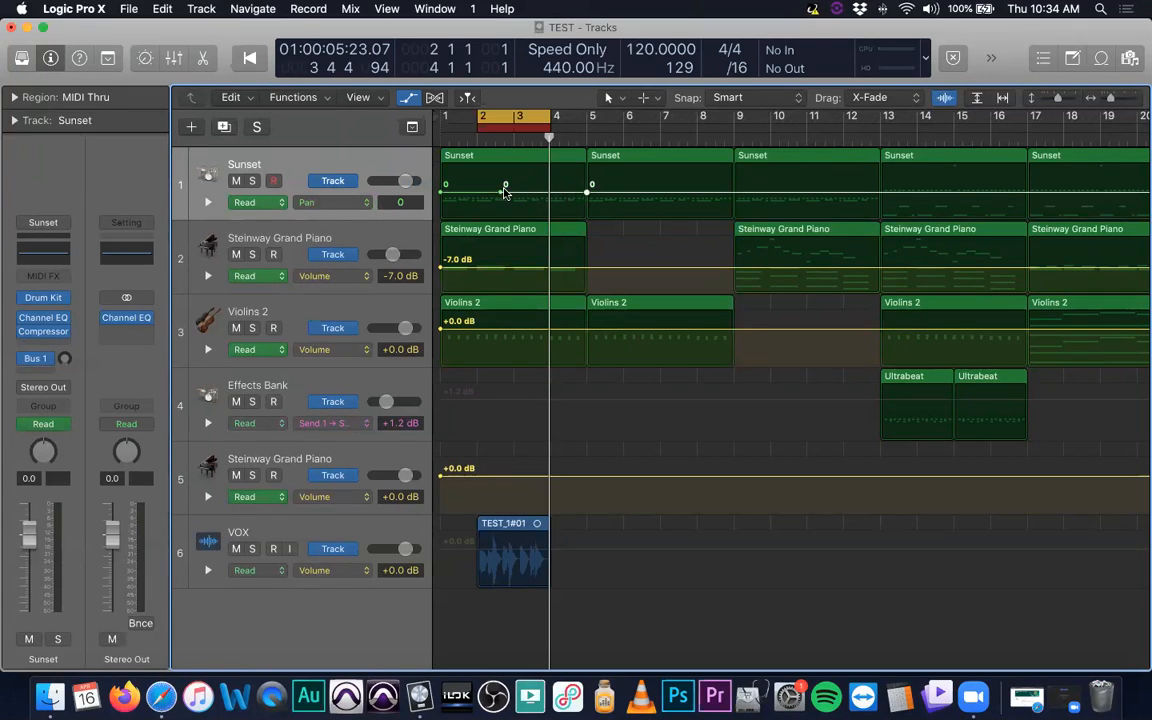
pyautogui.moveTo(505, 192); pyautogui.dragTo(511, 225)
pyautogui.press('super+z')
pyautogui.press('super+z')
pyautogui.press('super+z')
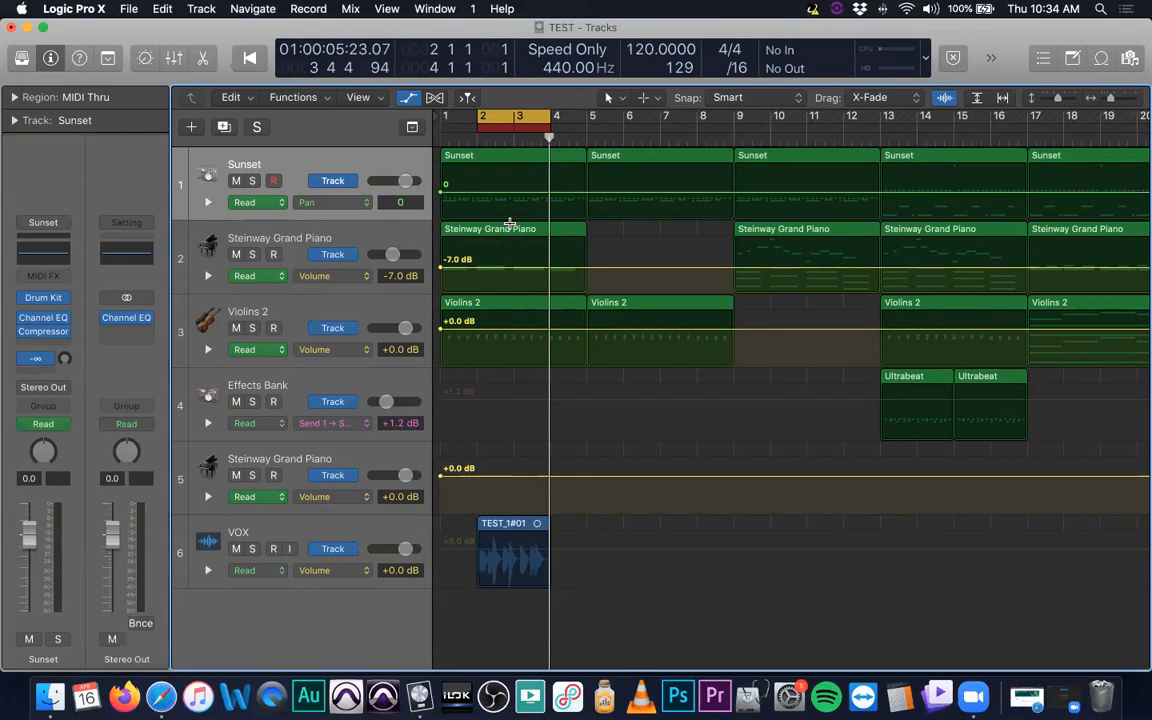
# Examine the Drum Kit HiHat automation parameters and the Sunset track's additional automation lane, postponing the Trend Micro notification
pyautogui.click(350, 202)
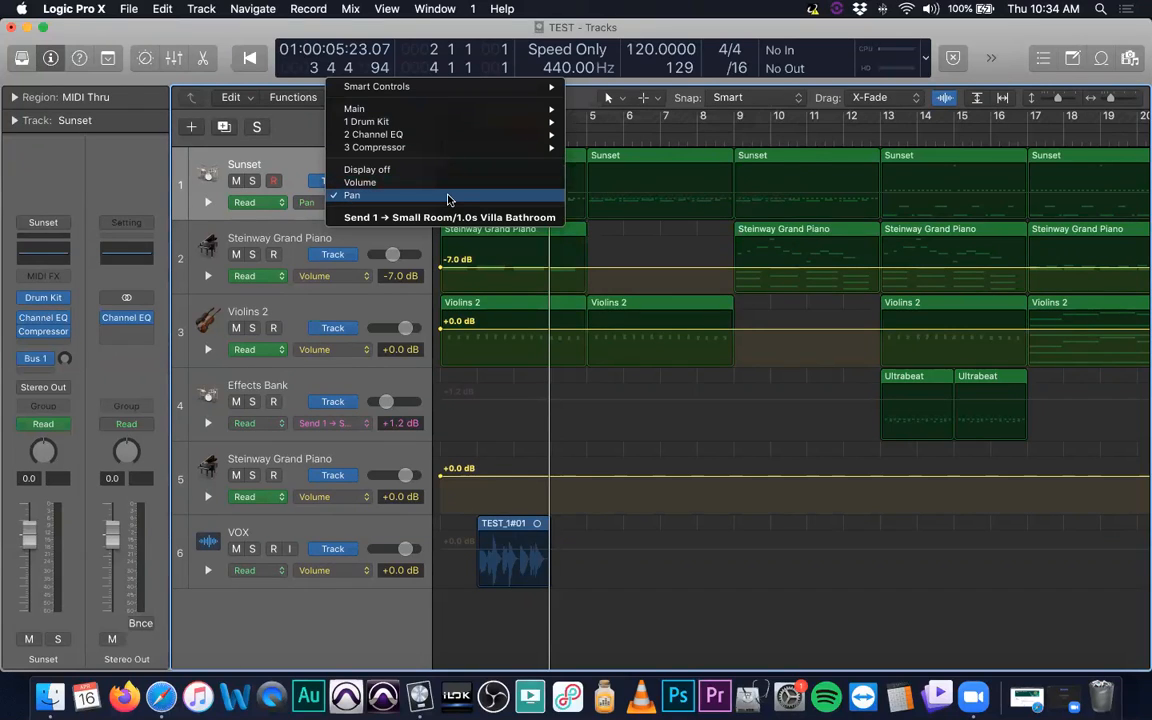
pyautogui.moveTo(443, 124)
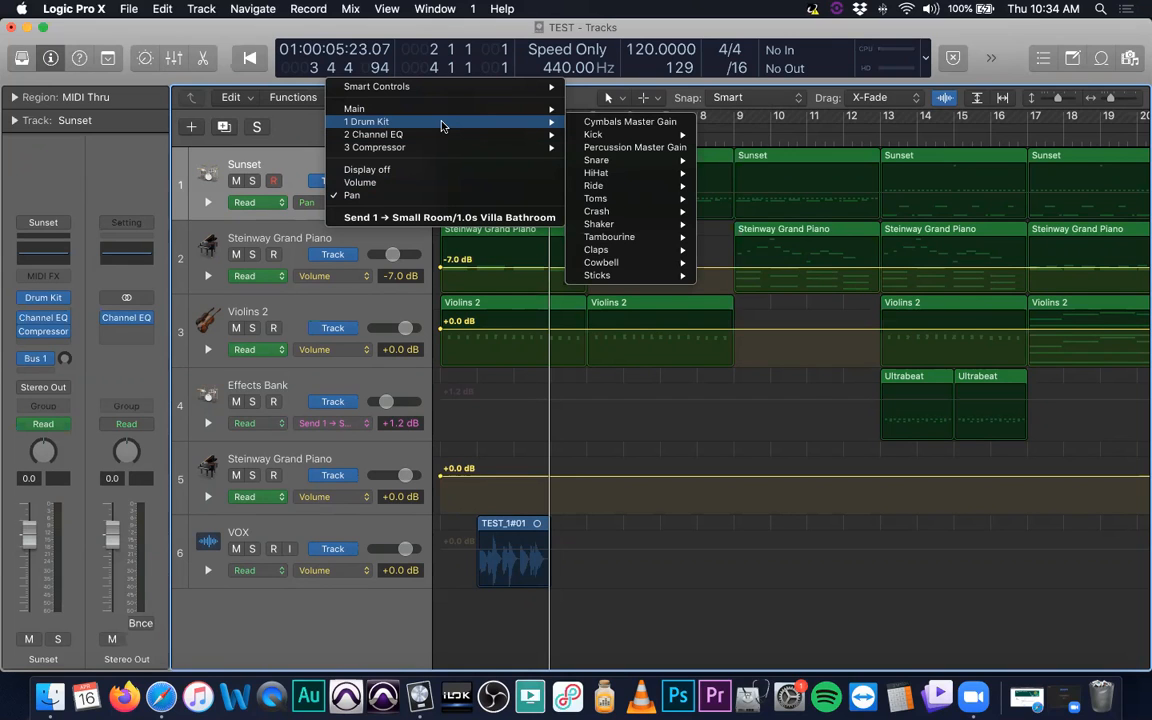
pyautogui.moveTo(626, 178)
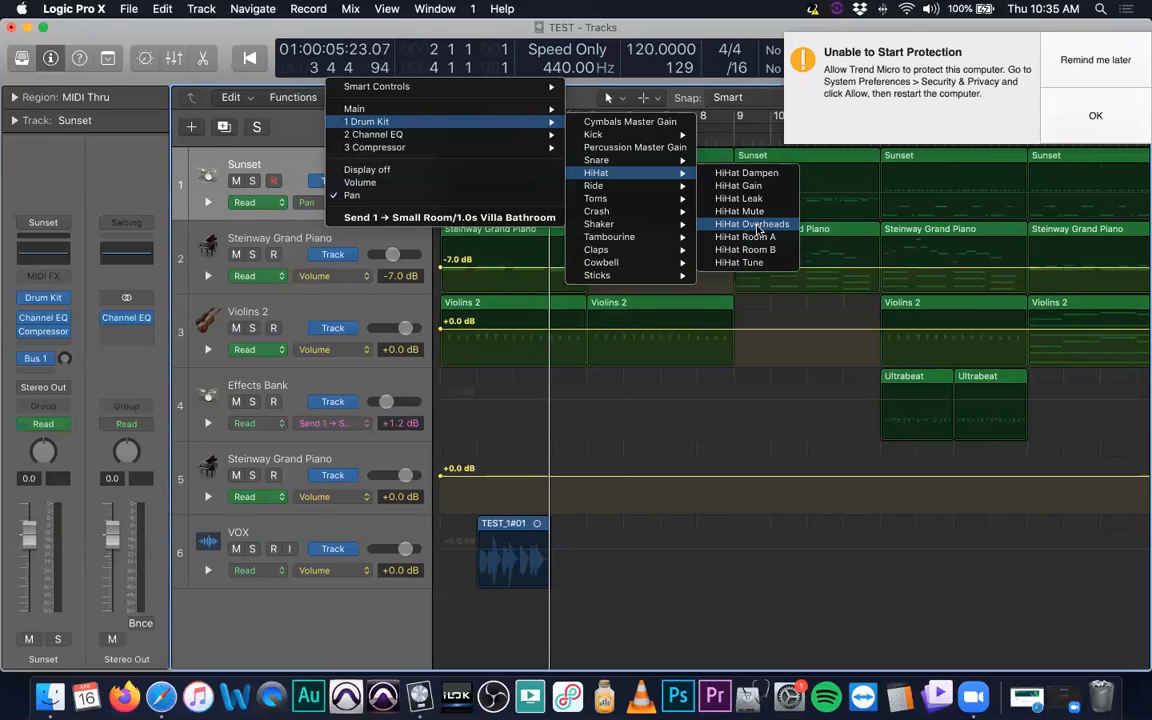
pyautogui.click(208, 205)
pyautogui.click(207, 204)
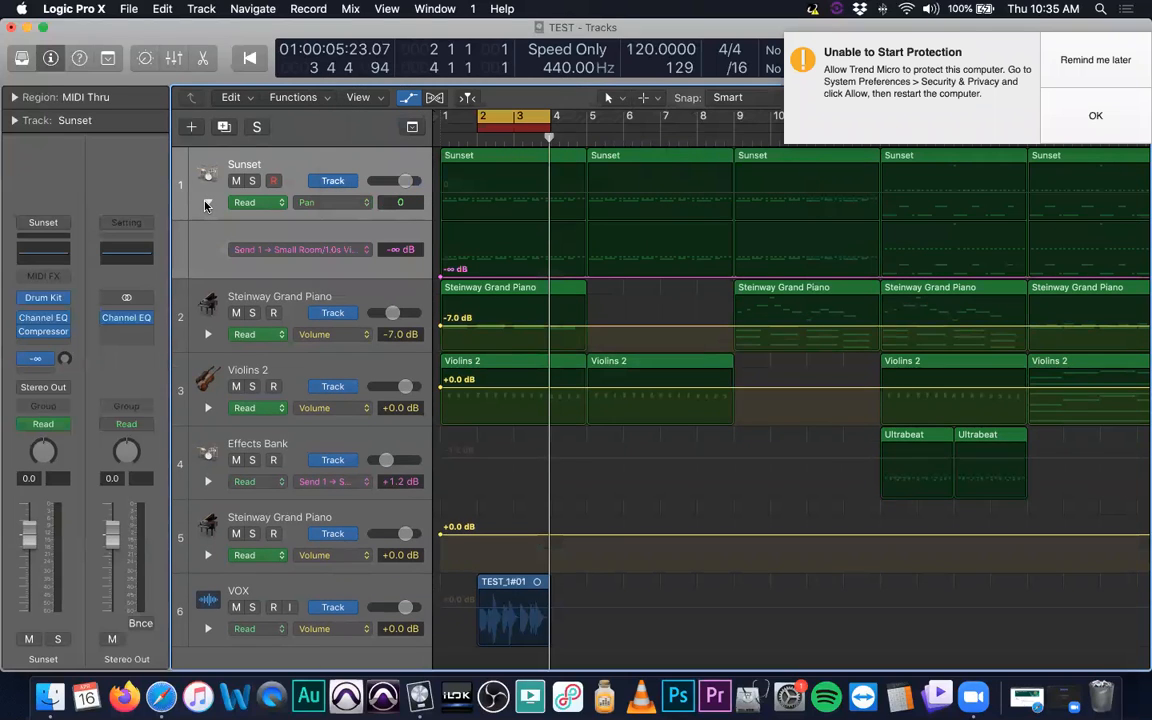
pyautogui.click(206, 205)
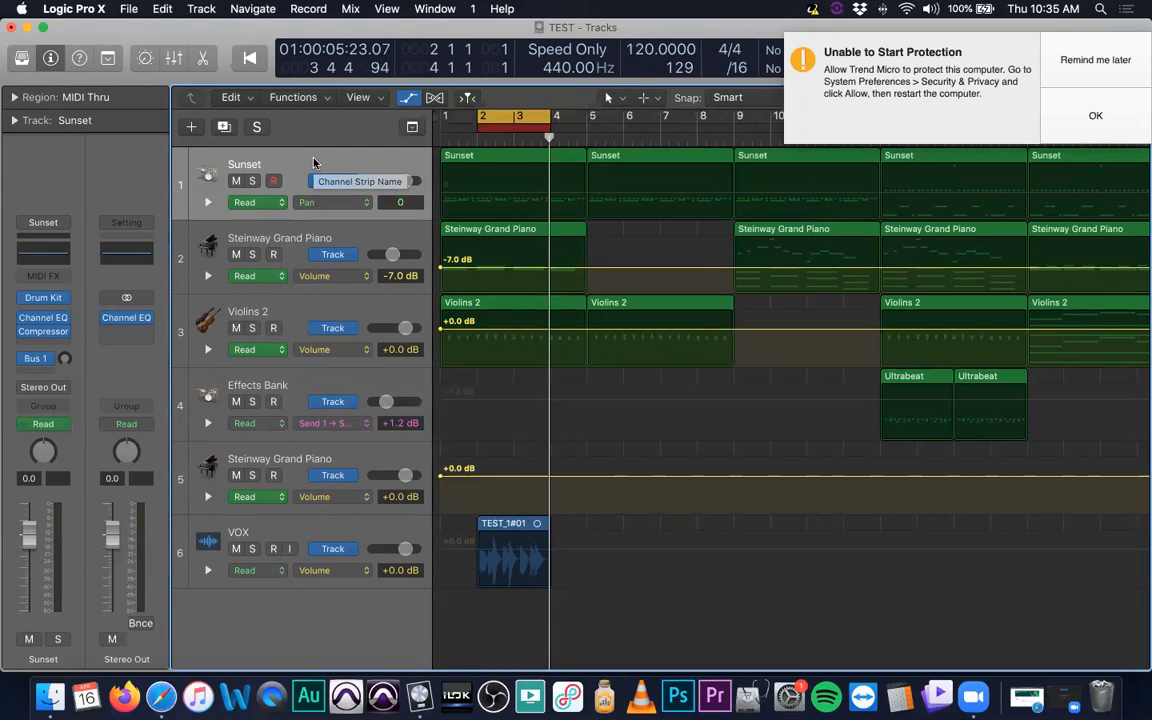
pyautogui.click(1083, 80)
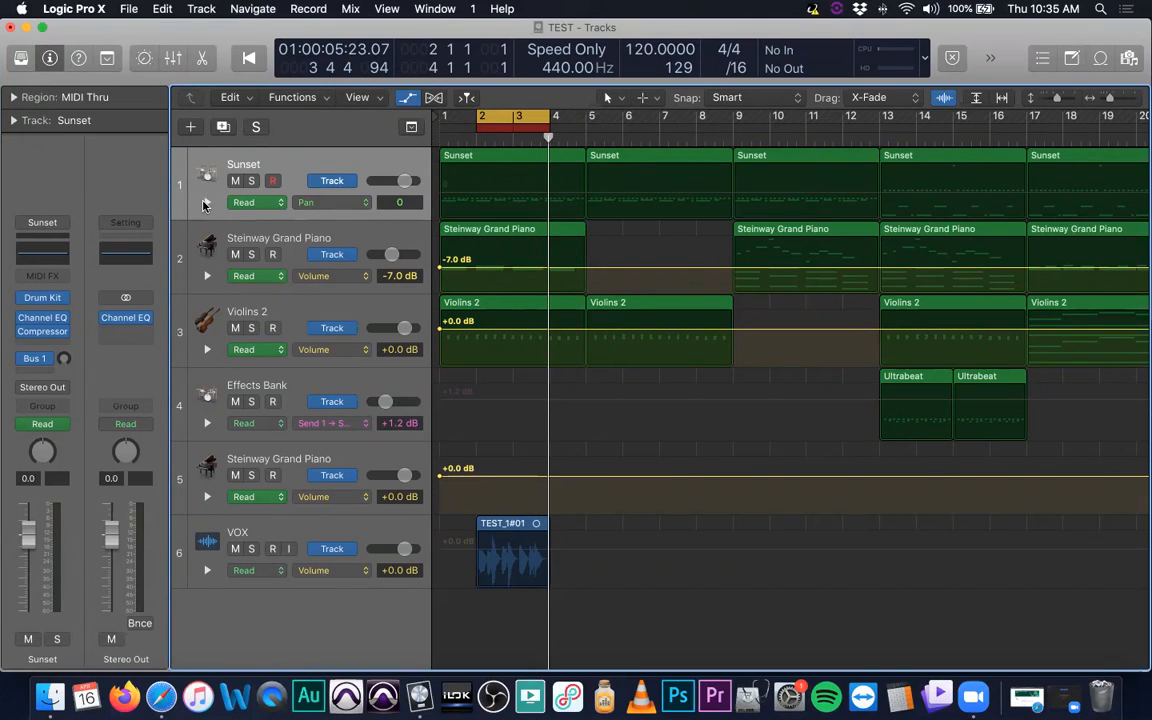
# Examine the Sunset track's automation parameters for the Drum Kit crash and toms and for the Channel EQ
pyautogui.click(361, 205)
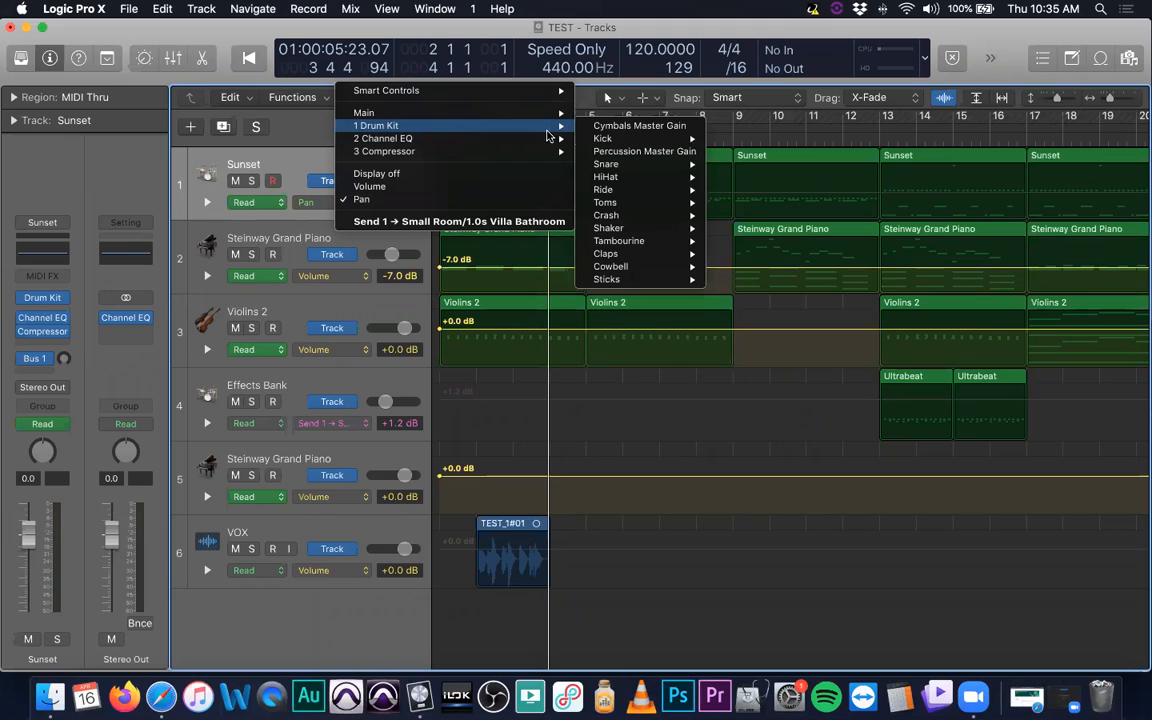
pyautogui.moveTo(645, 217)
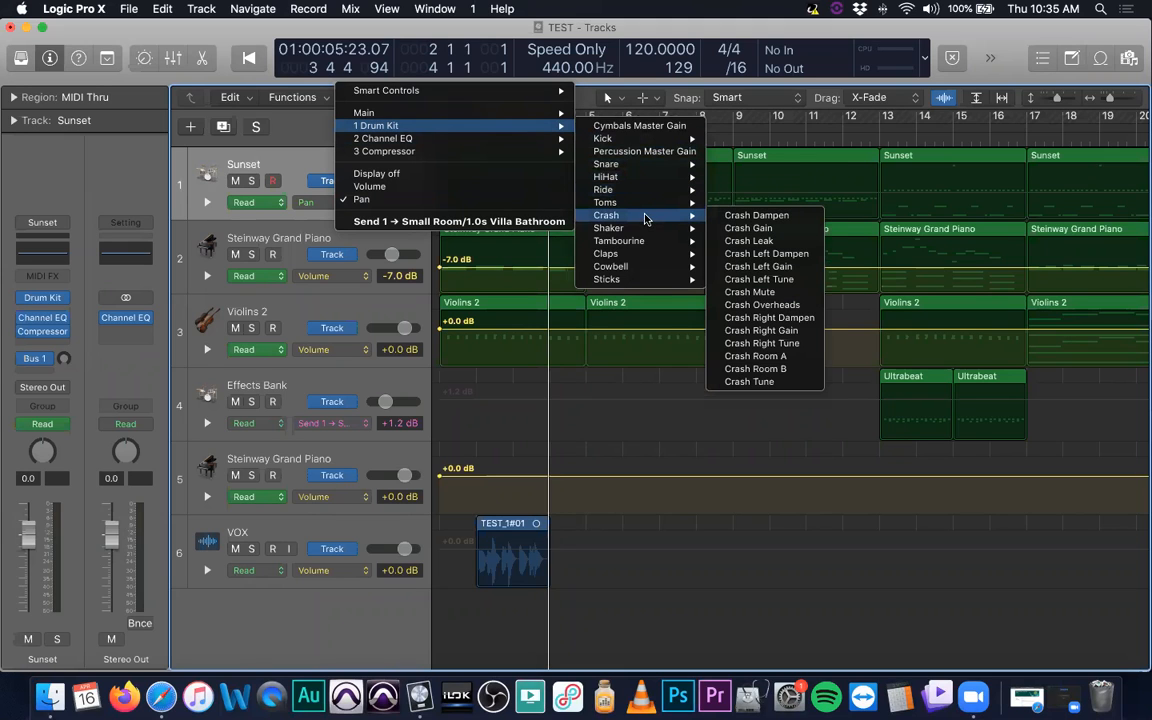
pyautogui.click(1003, 352)
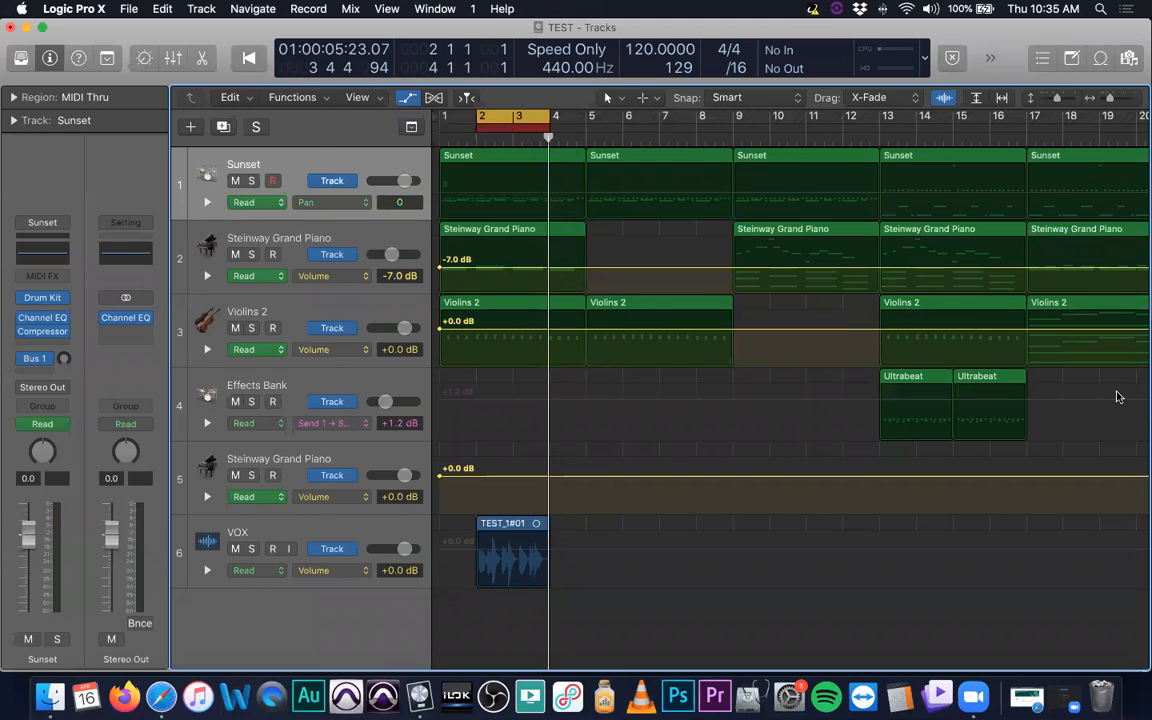
pyautogui.click(347, 203)
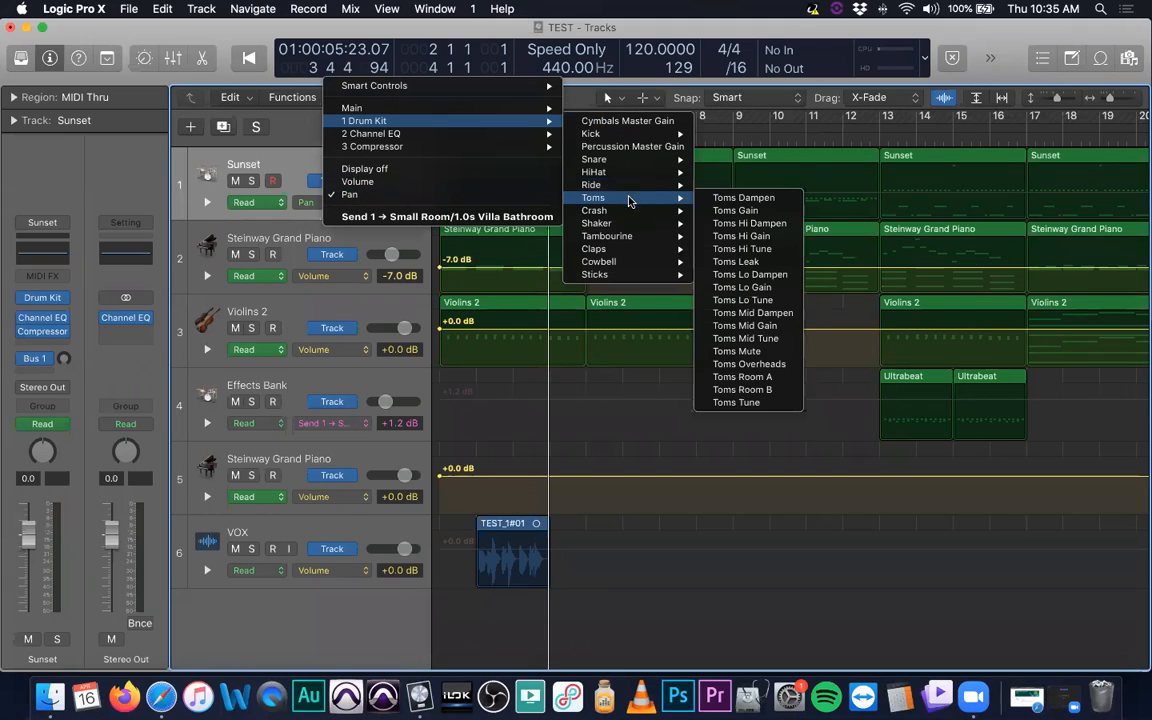
pyautogui.moveTo(630, 215)
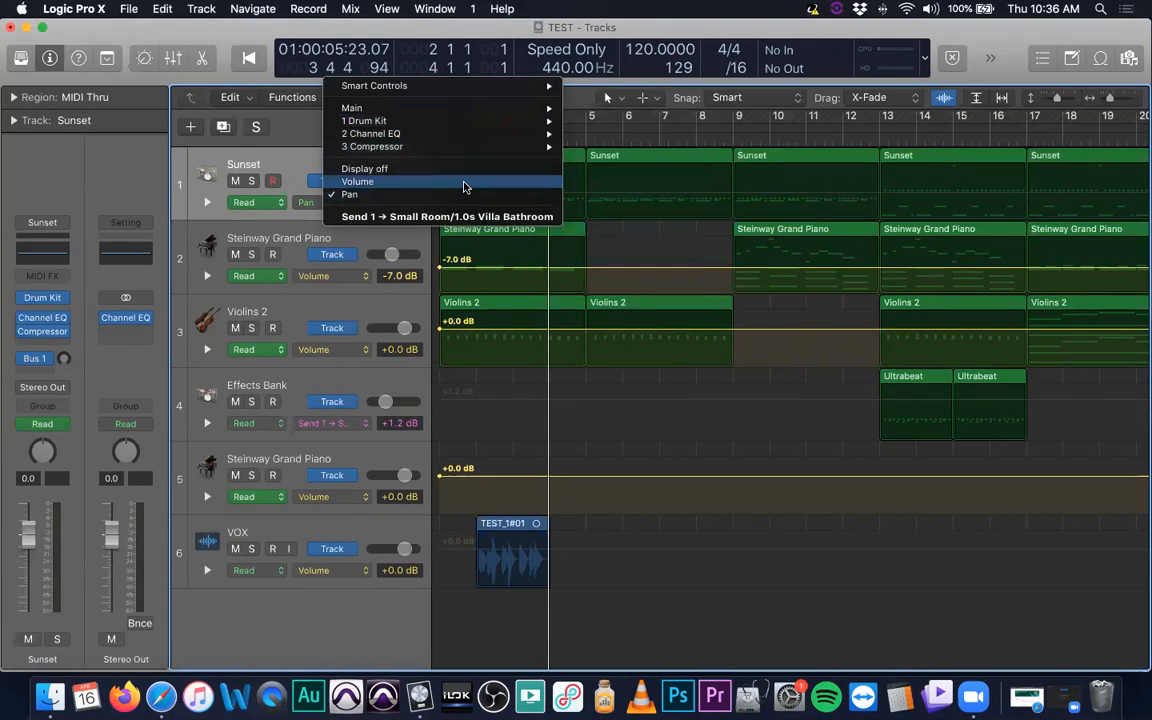
pyautogui.moveTo(452, 122)
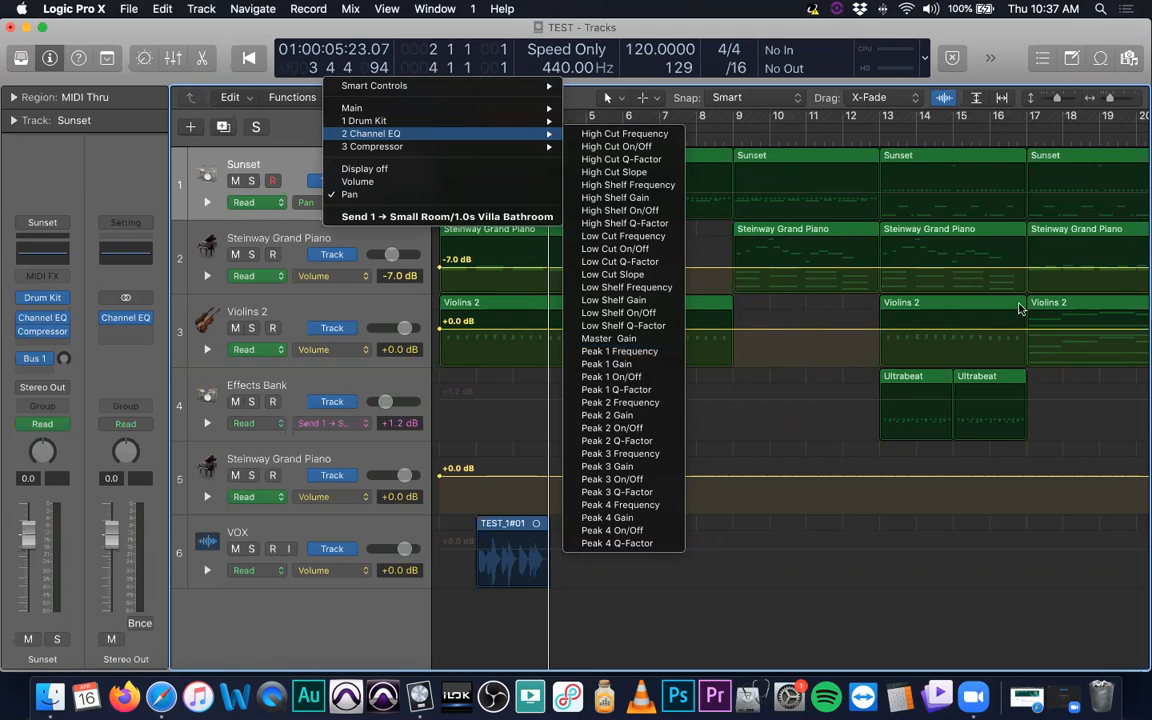
pyautogui.click(1012, 328)
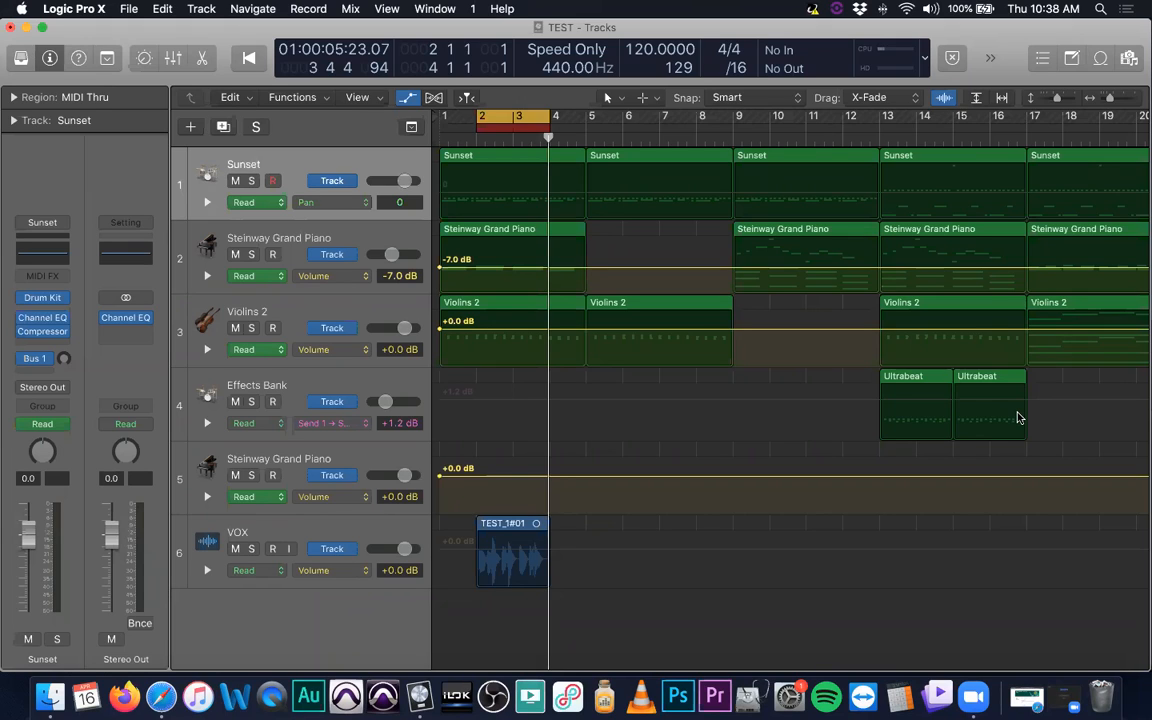
pyautogui.click(506, 118)
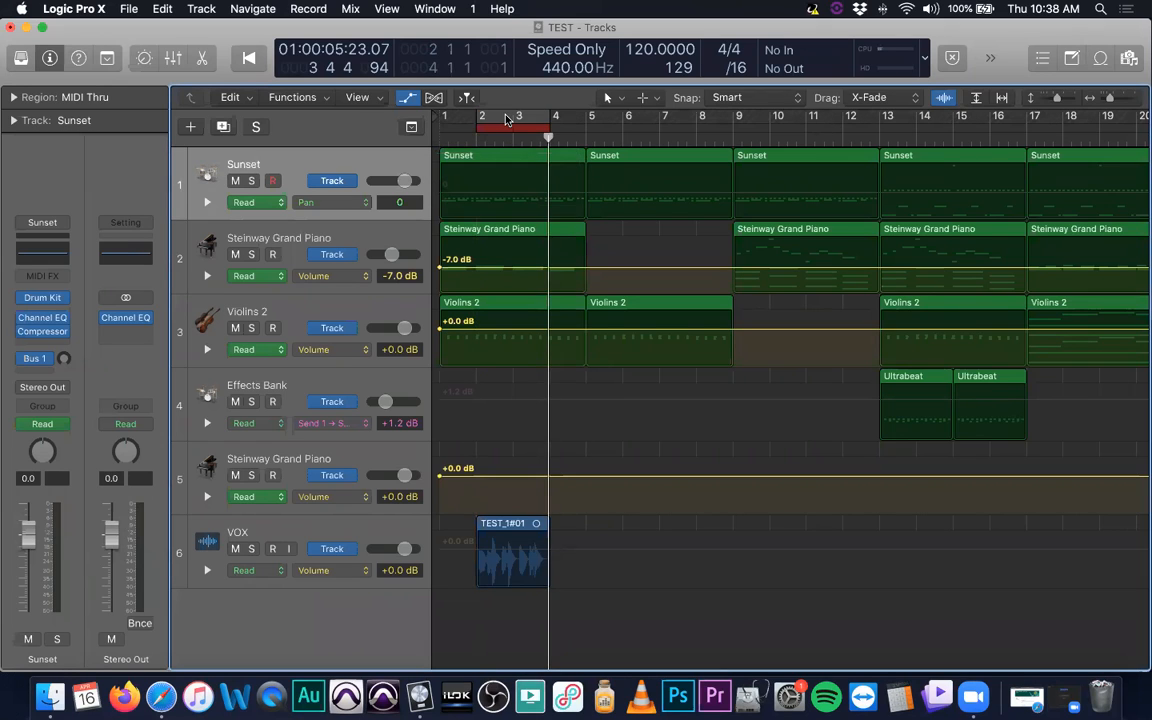
pyautogui.click(506, 118)
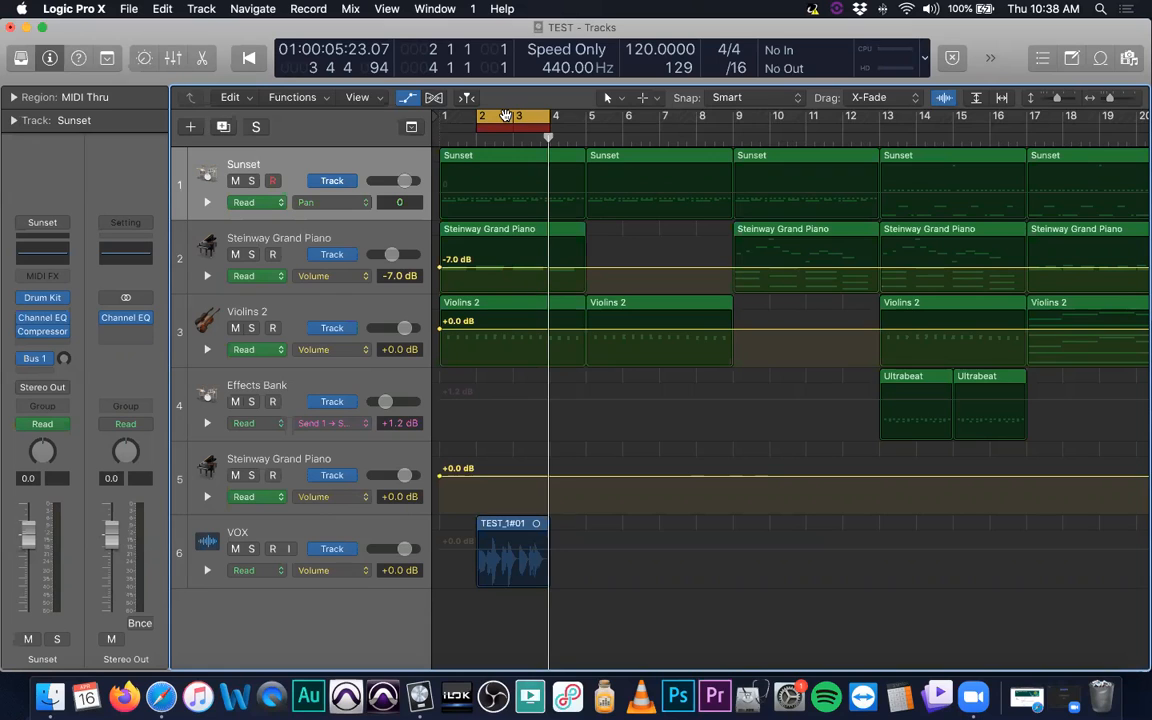
# Display the Compressor's Mix parameter as the Sunset track's automation
pyautogui.click(318, 202)
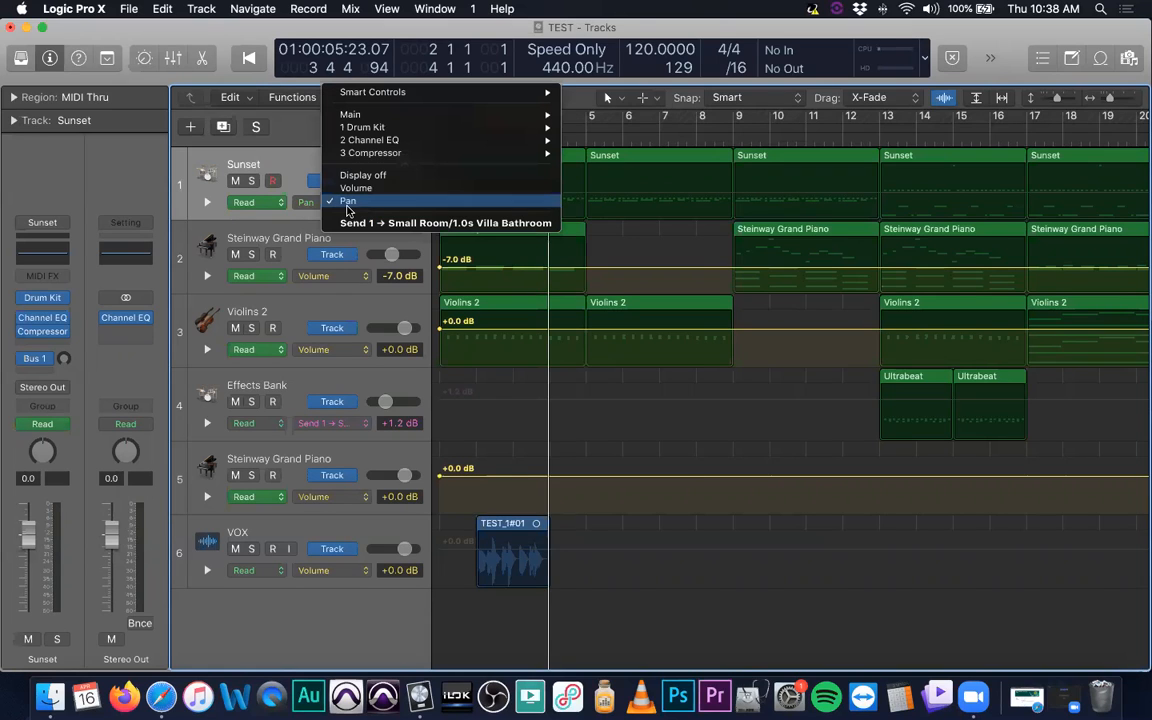
pyautogui.moveTo(410, 133)
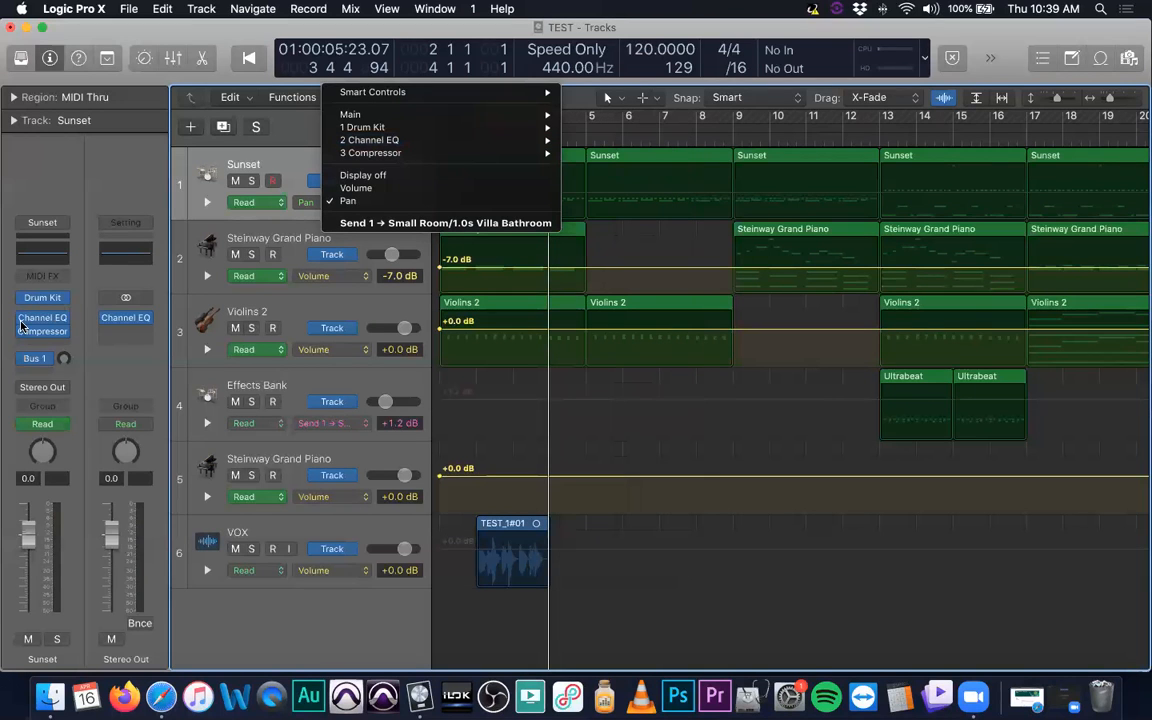
pyautogui.moveTo(495, 116)
pyautogui.moveTo(453, 155)
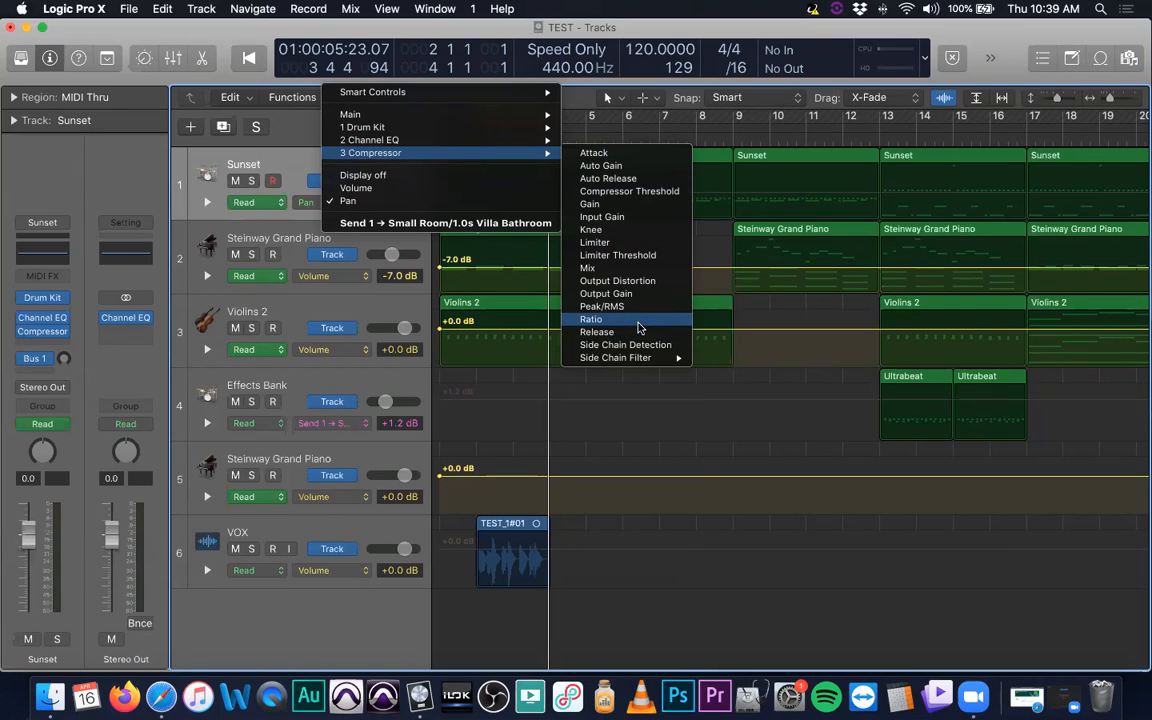
pyautogui.click(622, 270)
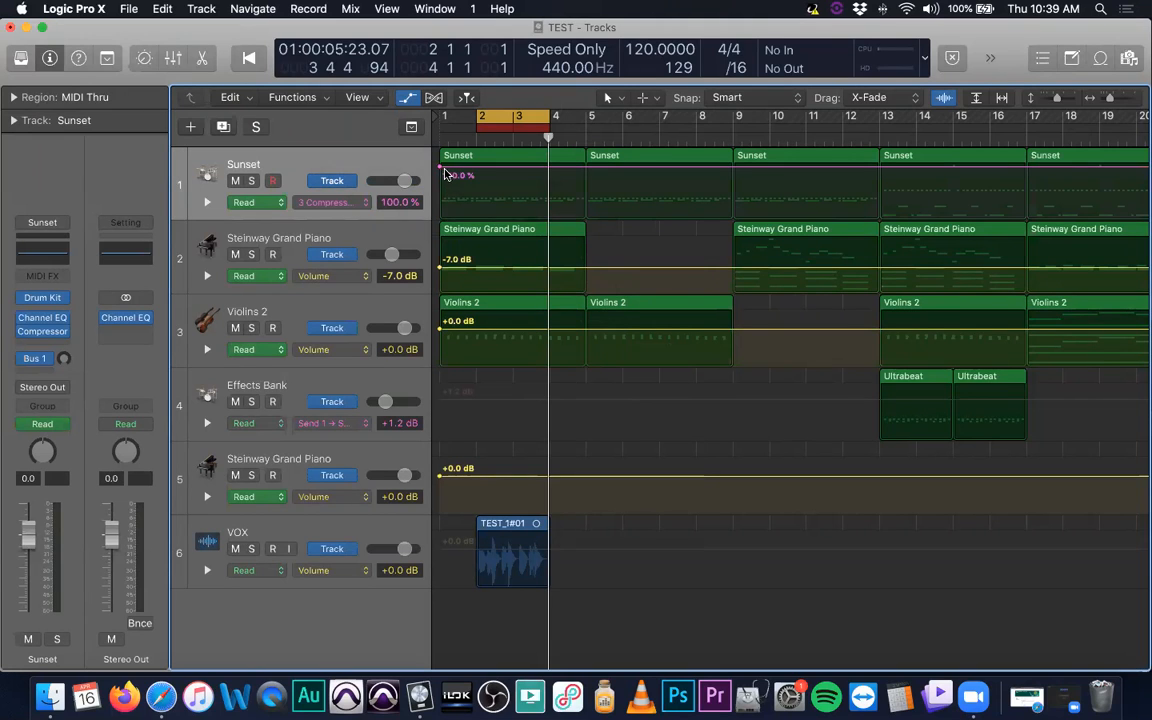
# Display the Sunset track's Send 1 → Small Room/1.0s Villa Bathroom automation, and return to the Compressor's Mix automation
pyautogui.click(326, 200)
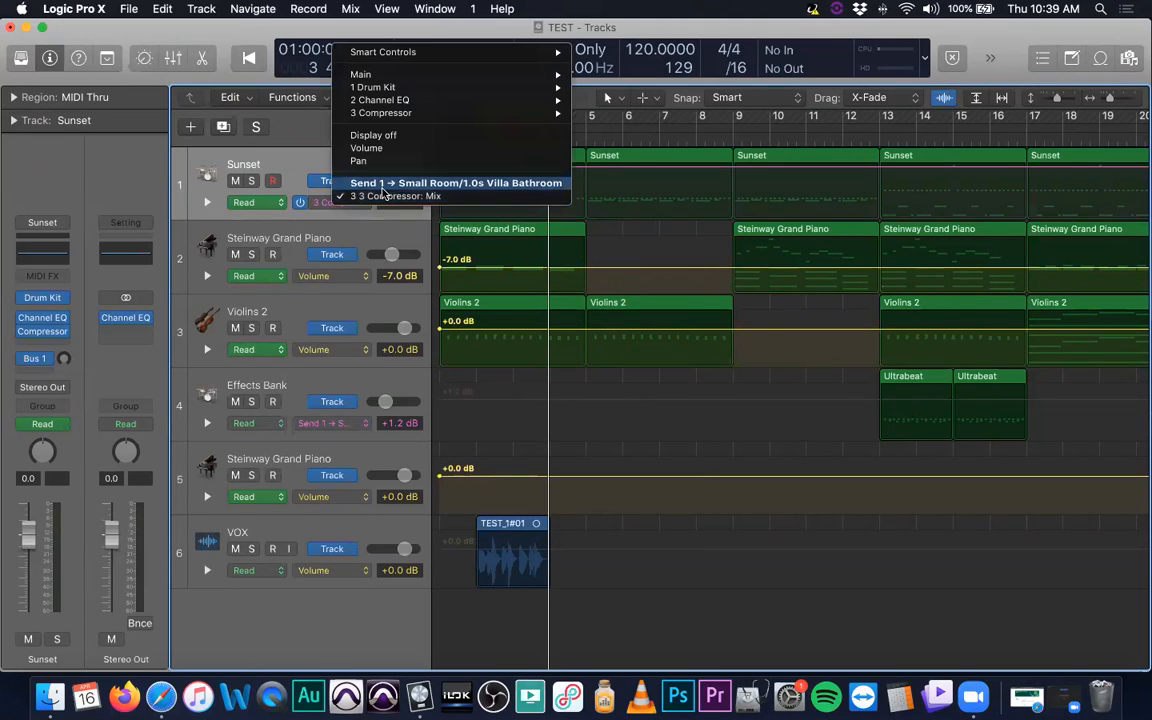
pyautogui.click(381, 193)
pyautogui.click(330, 200)
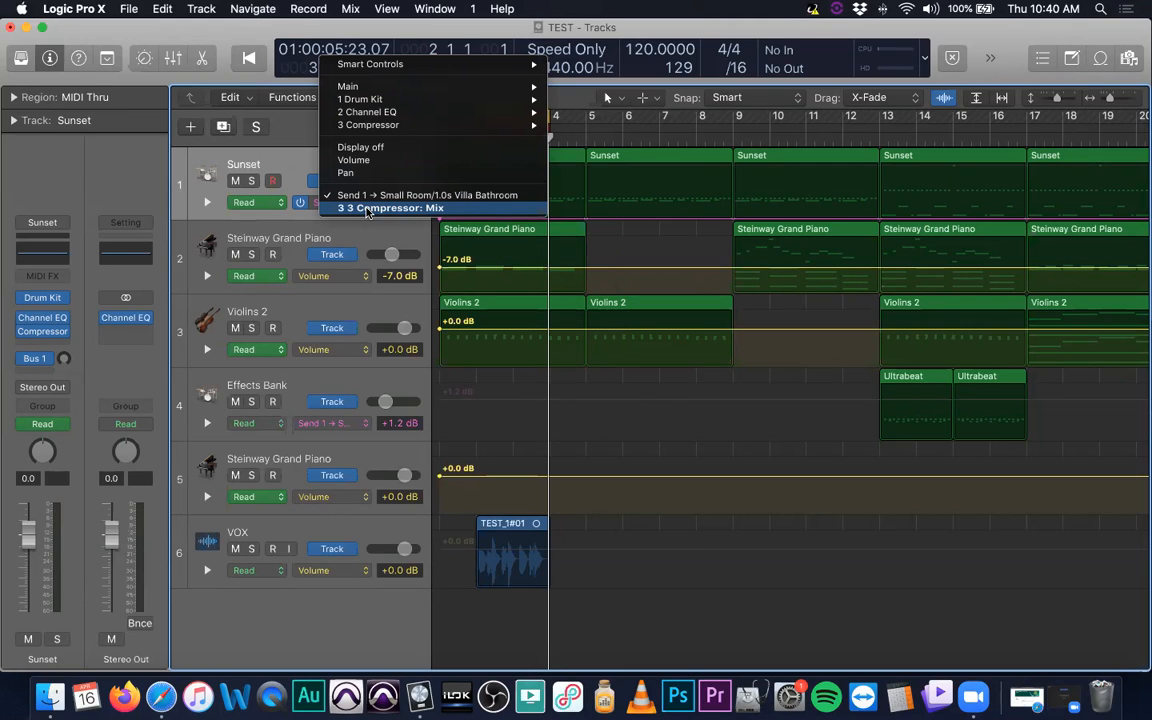
pyautogui.click(368, 208)
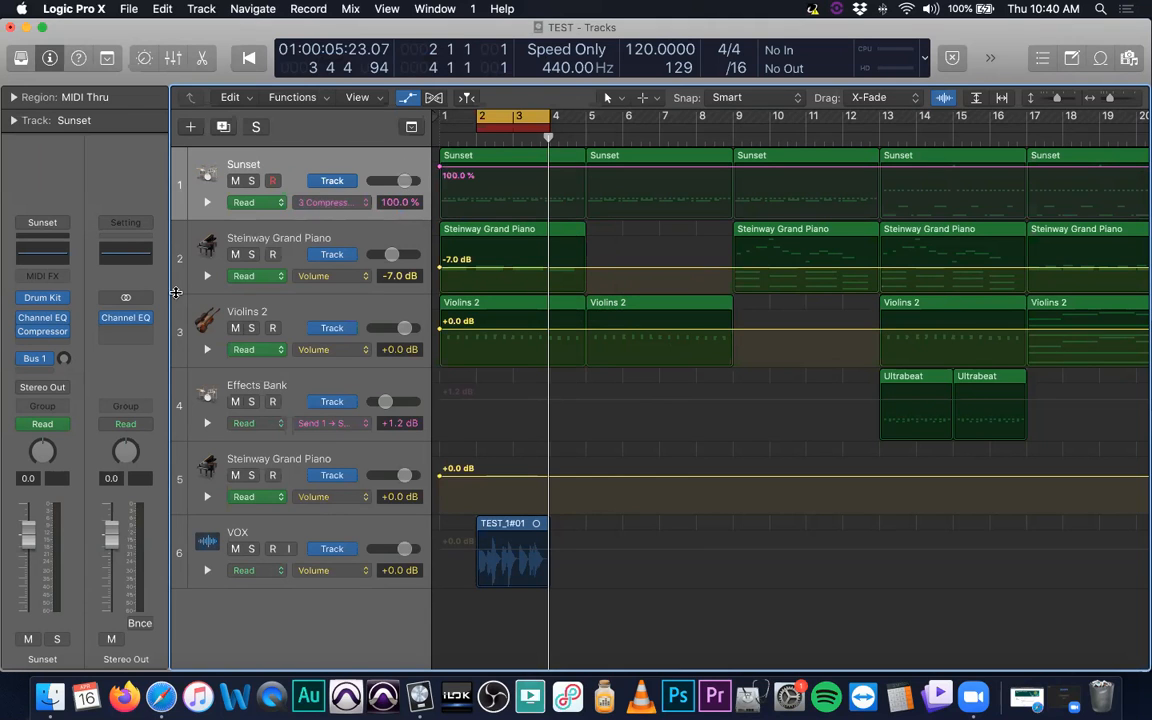
# Open the Sunset track's Compressor, try its Mix control and reset it to 100%, postponing the Trend Micro notification
pyautogui.click(44, 333)
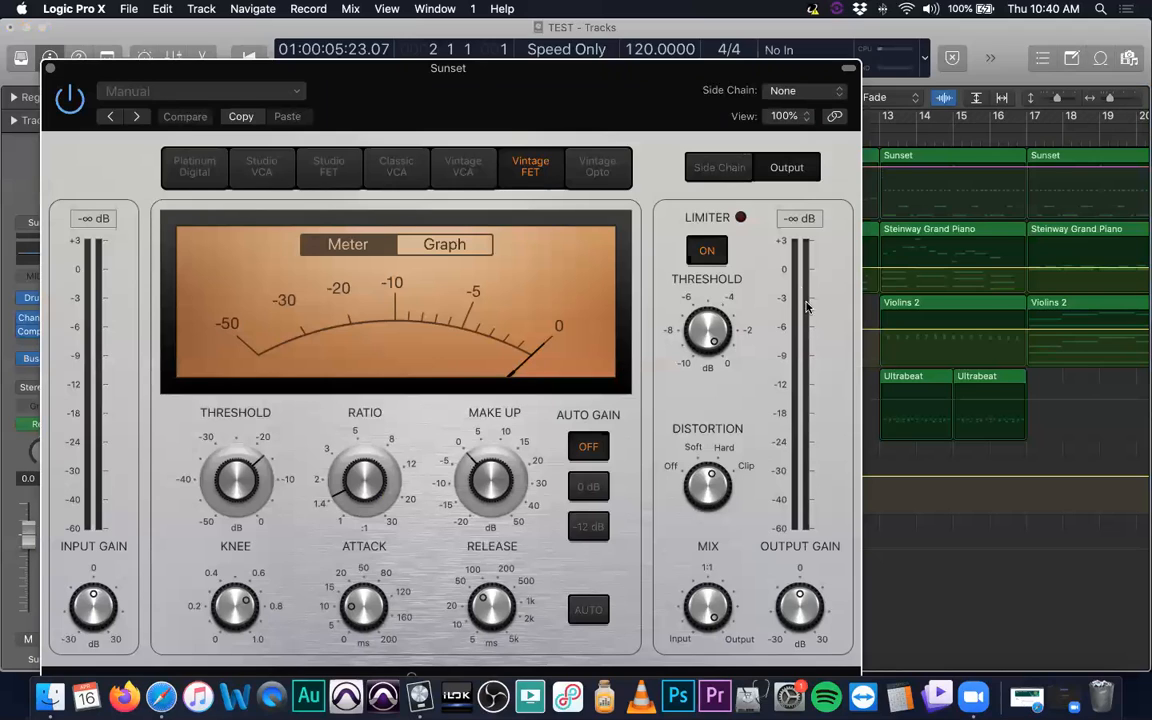
pyautogui.moveTo(686, 598)
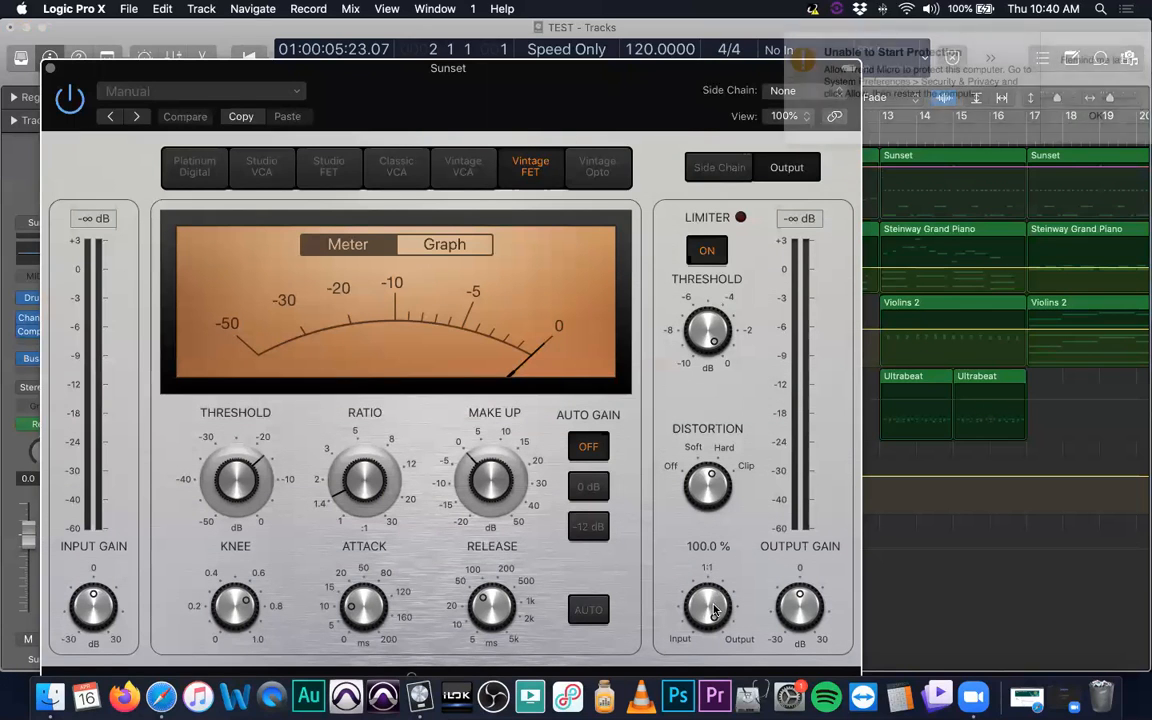
pyautogui.moveTo(705, 605); pyautogui.dragTo(709, 641)
pyautogui.keyDown('alt'); pyautogui.click(714, 620); pyautogui.keyUp('alt')
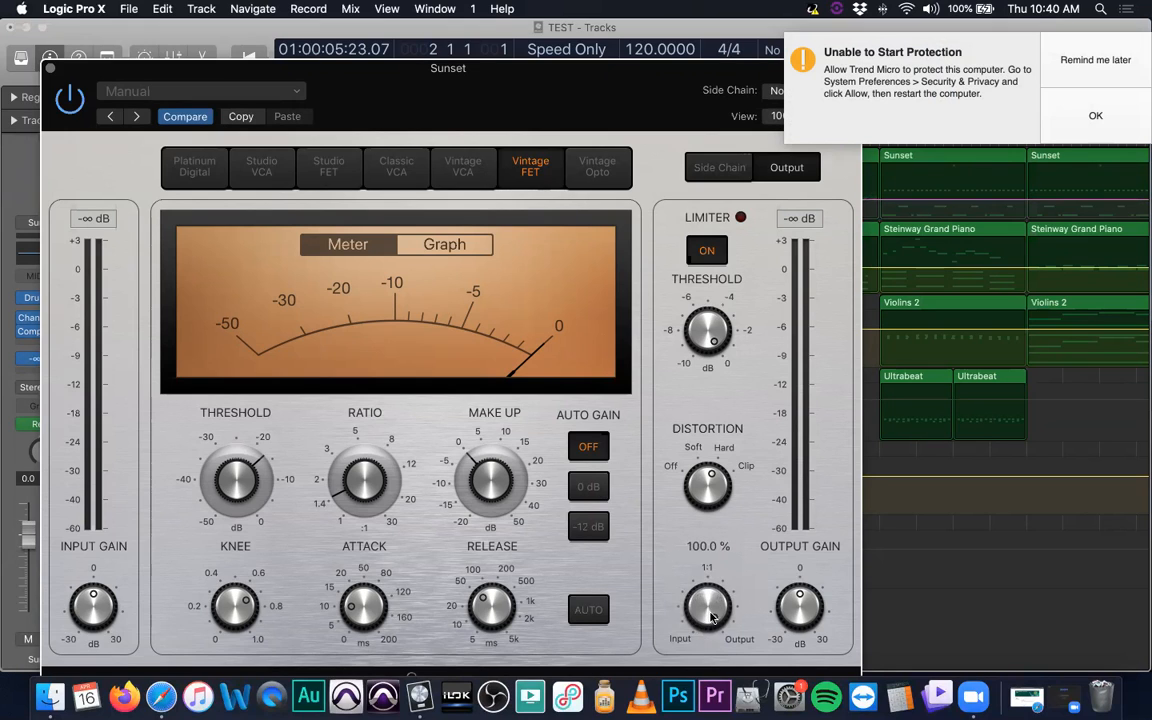
pyautogui.click(1090, 62)
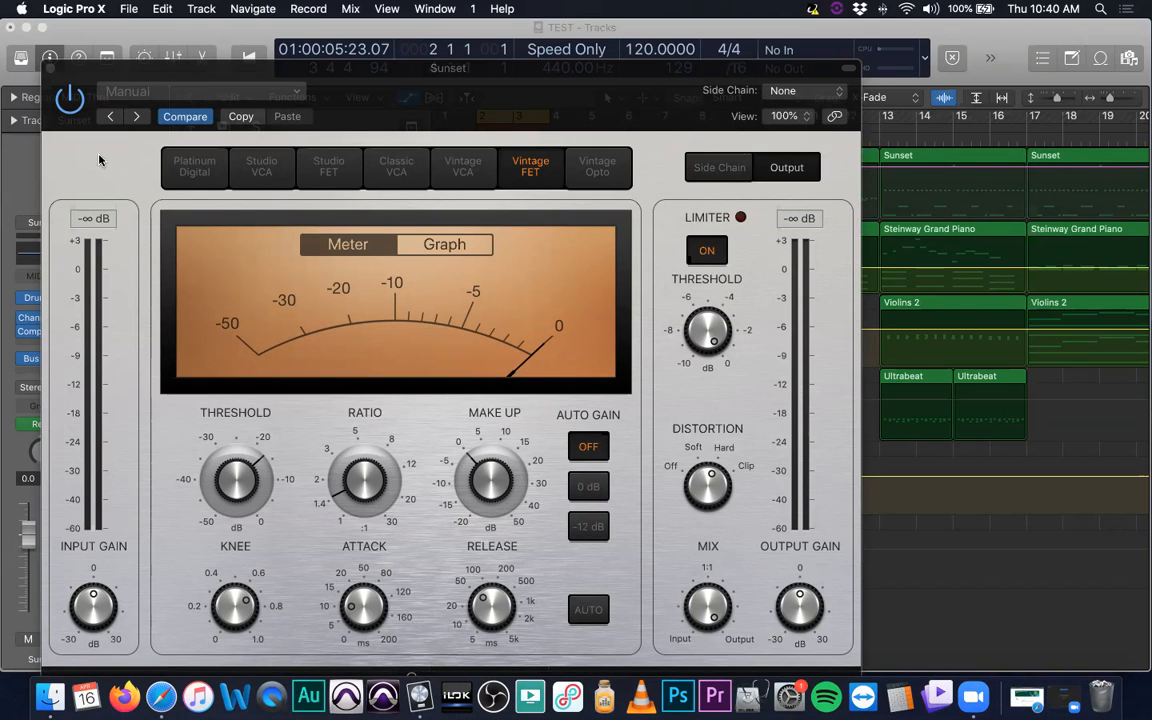
pyautogui.click(50, 72)
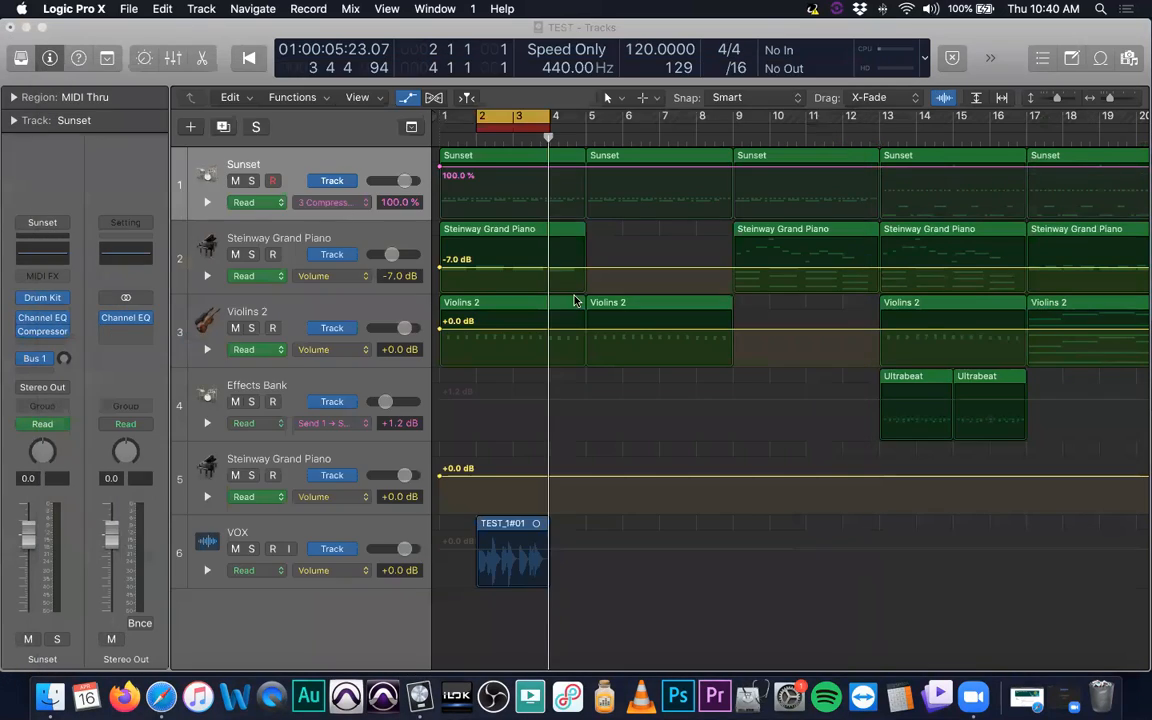
# Examine the Sunset track's automation parameters and the Ratio control in its Compressor, and close the plugin
pyautogui.click(367, 204)
pyautogui.click(362, 202)
pyautogui.click(372, 204)
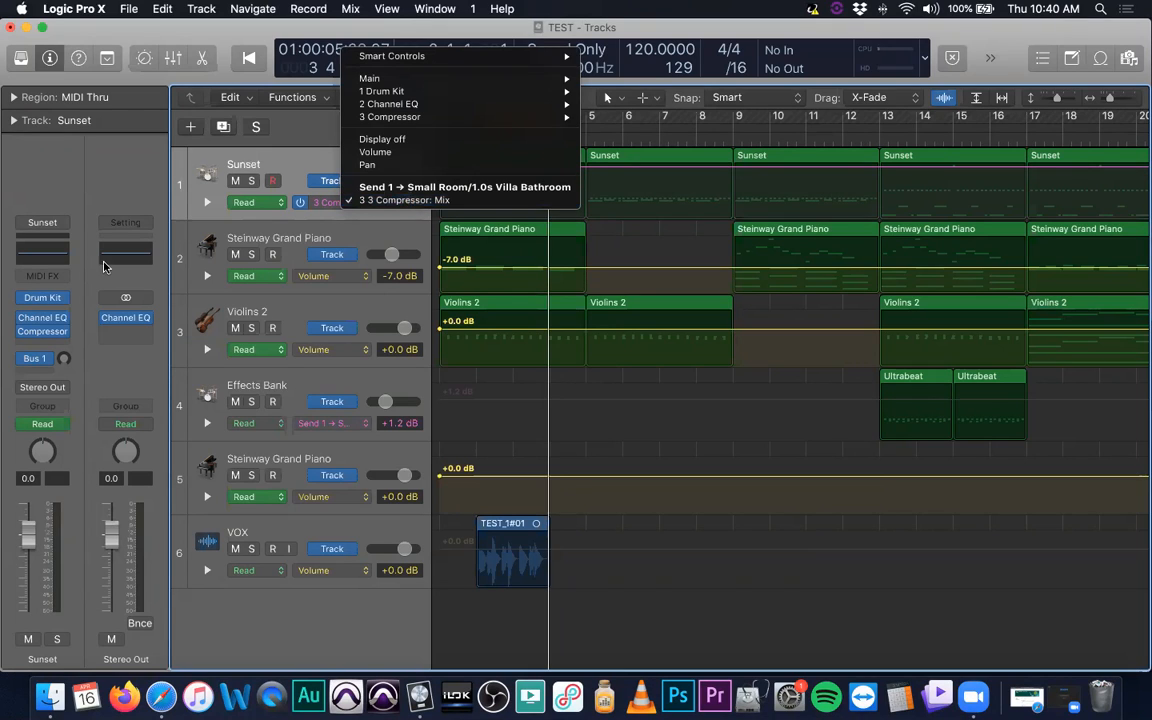
pyautogui.click(43, 335)
pyautogui.click(43, 333)
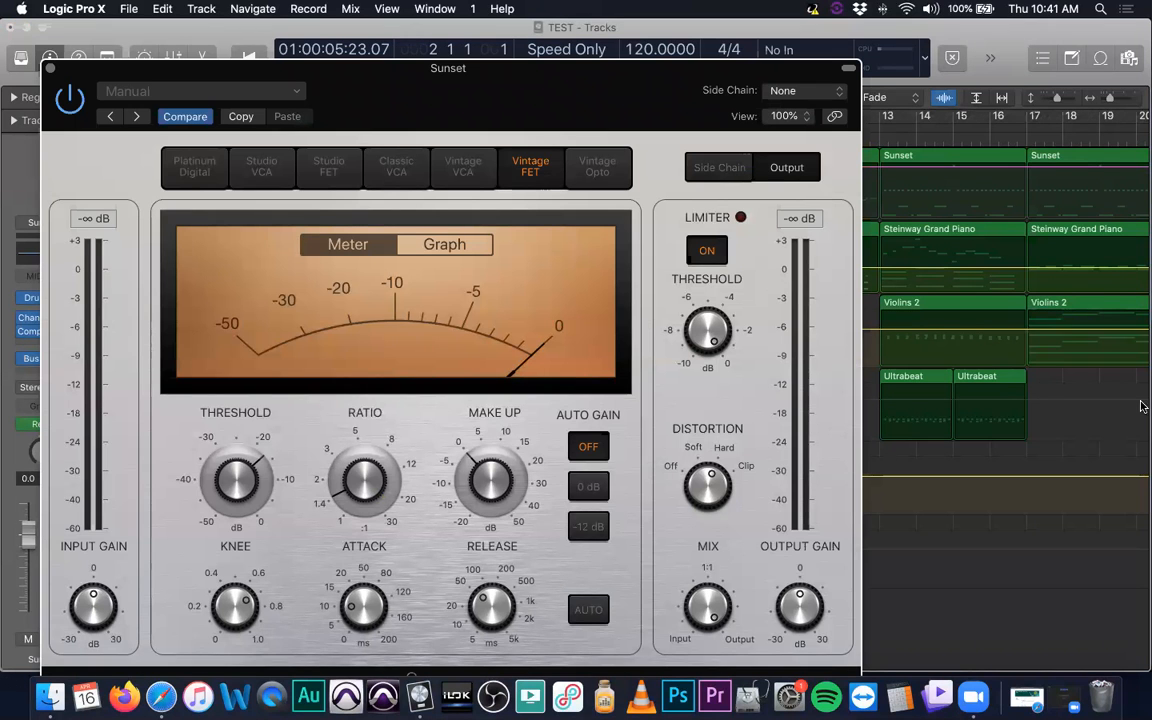
pyautogui.moveTo(282, 508)
pyautogui.moveTo(352, 452)
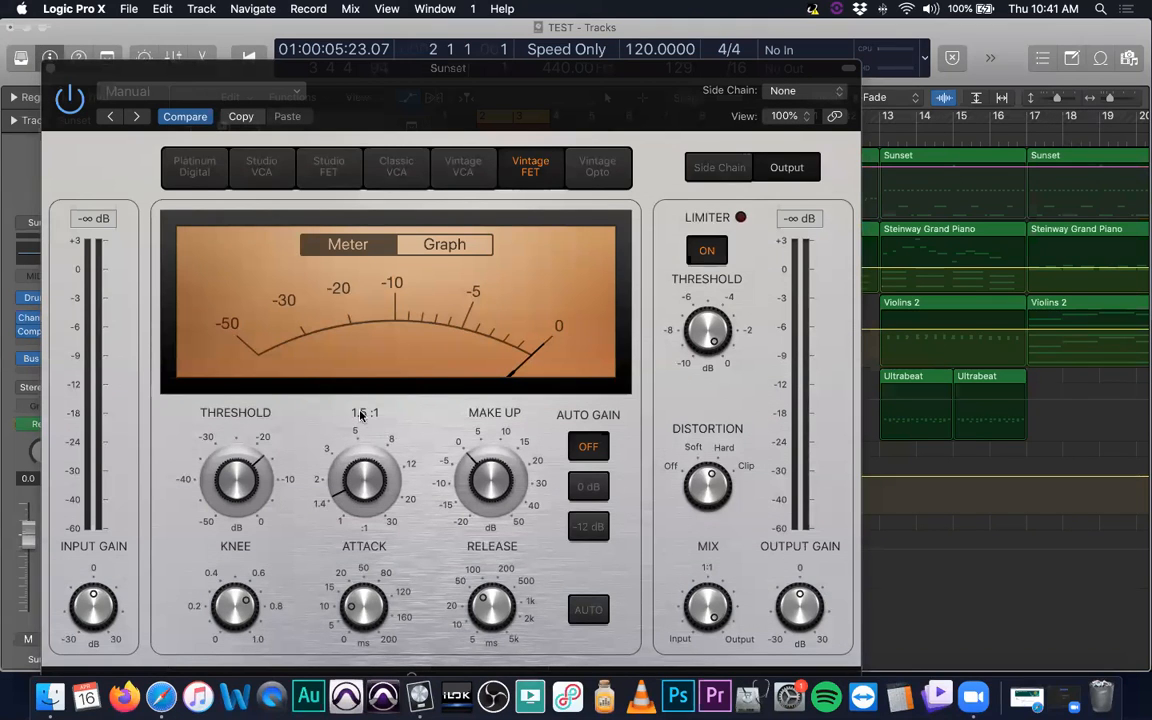
pyautogui.moveTo(336, 497); pyautogui.dragTo(300, 450)
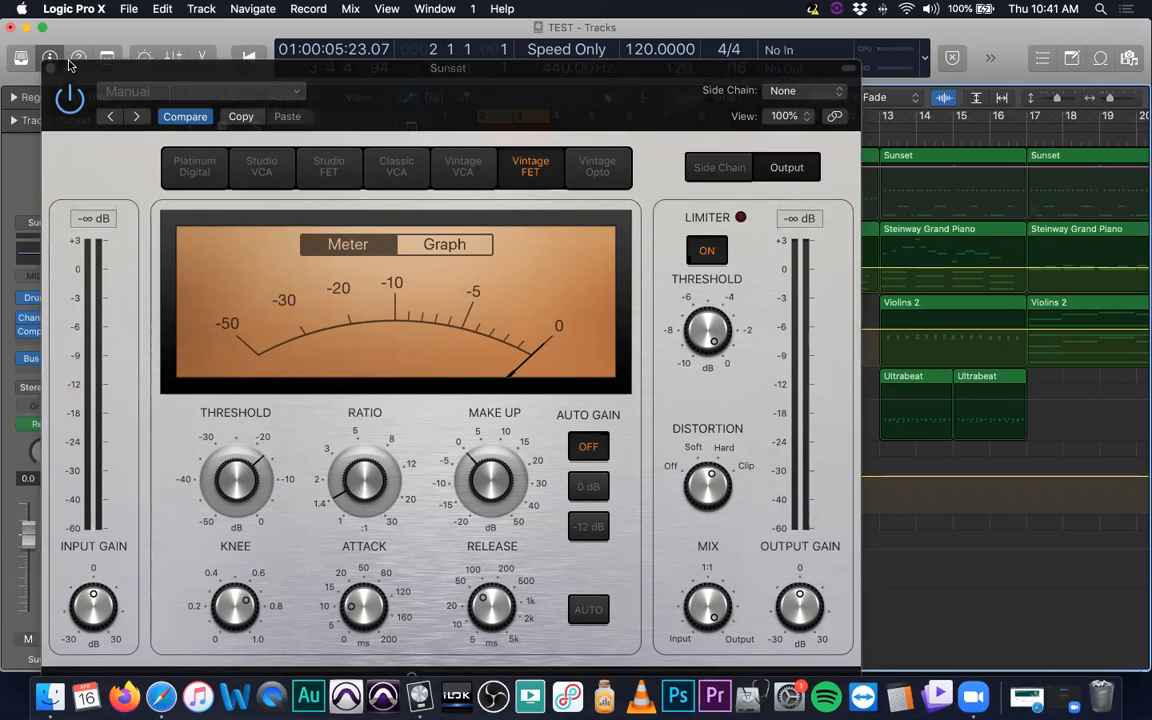
pyautogui.click(46, 66)
# Display the Compressor's Ratio as the Sunset track's automation and set its starting point to 1.3:1
pyautogui.click(363, 203)
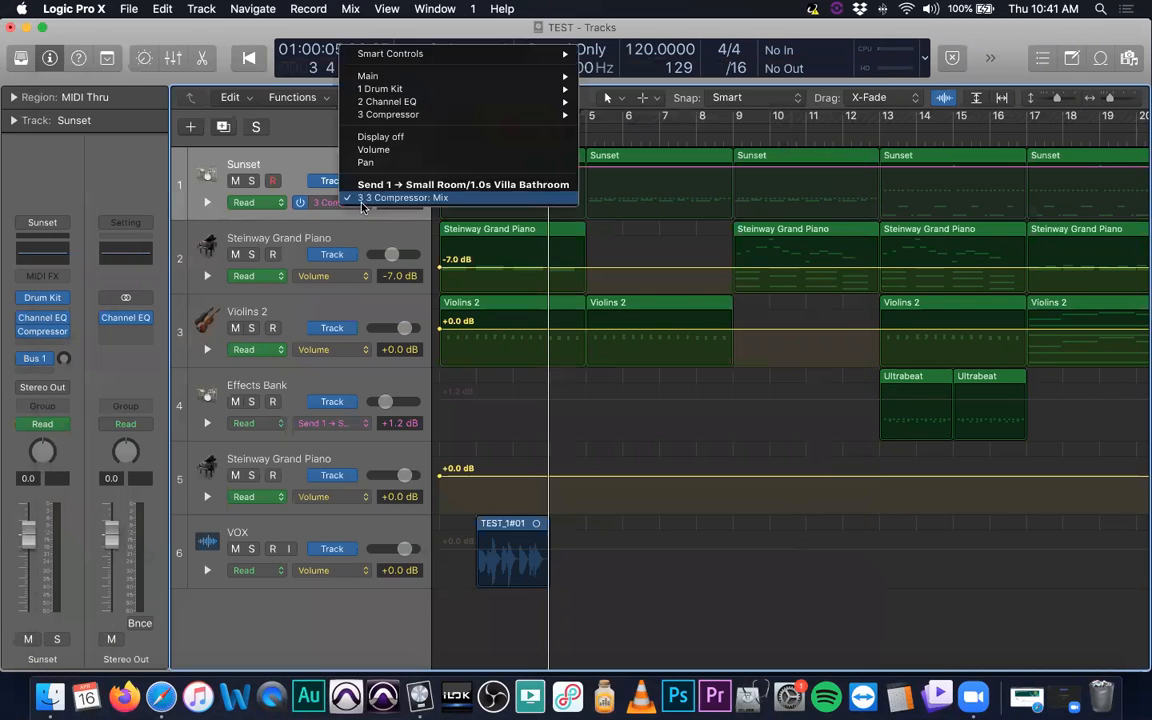
pyautogui.moveTo(408, 118)
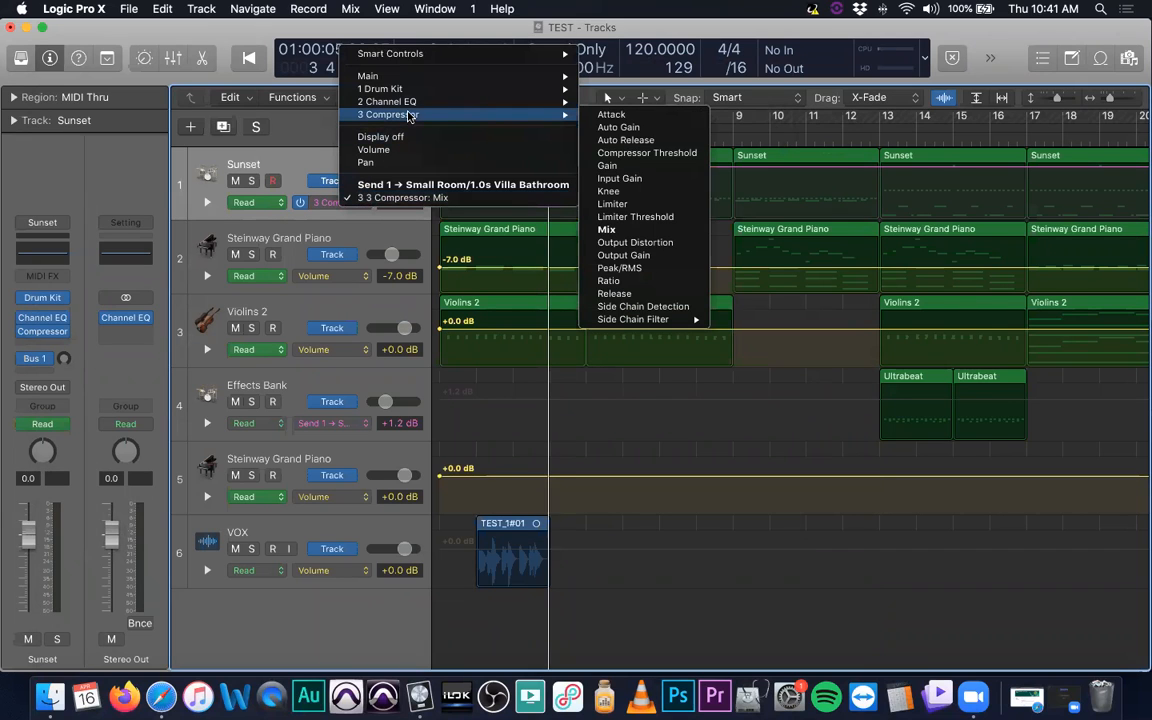
pyautogui.click(643, 281)
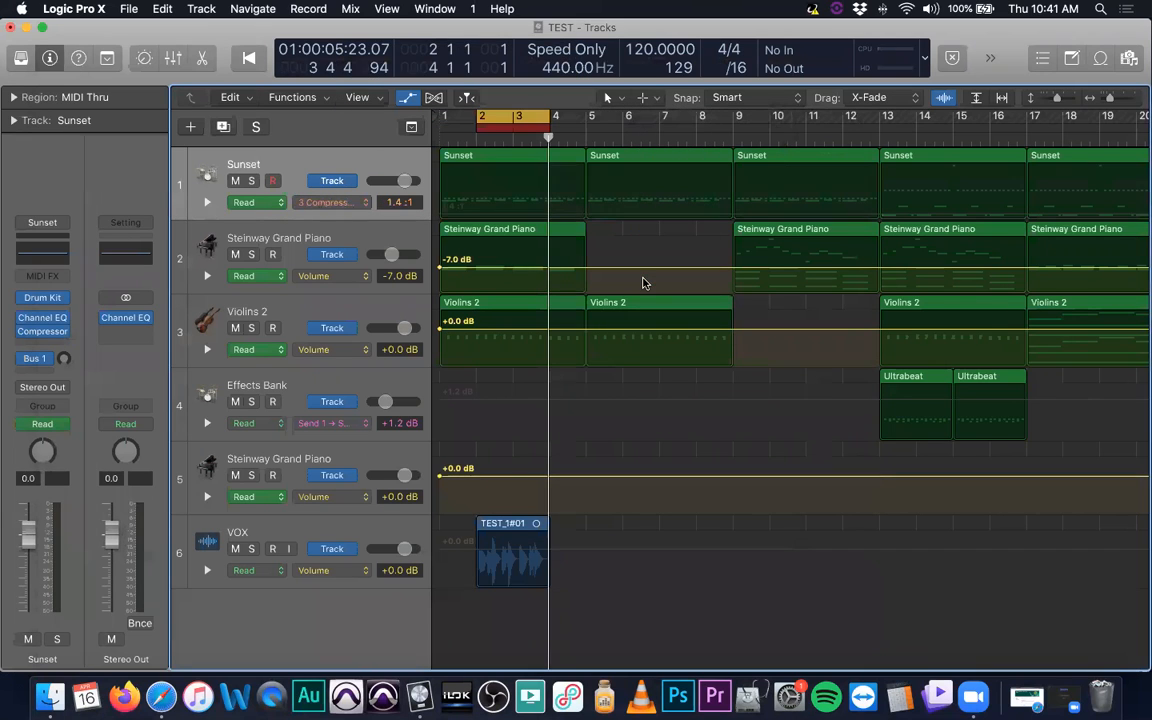
pyautogui.click(442, 217)
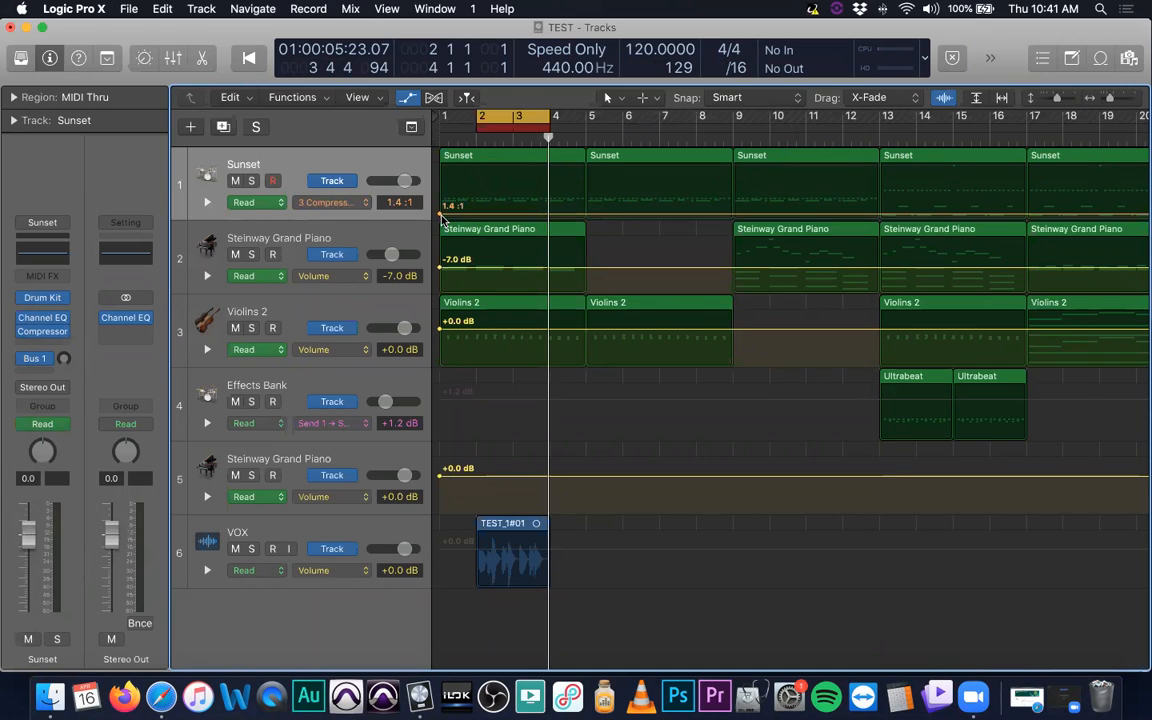
pyautogui.moveTo(437, 217)
pyautogui.mouseDown()
pyautogui.moveTo(437, 162)
pyautogui.moveTo(440, 221)
pyautogui.mouseUp()
# Try a Ratio automation rise to 12.0:1 at about bar 9 on the Sunset track, and delete the added point
pyautogui.click(730, 216)
pyautogui.moveTo(730, 216); pyautogui.dragTo(731, 180)
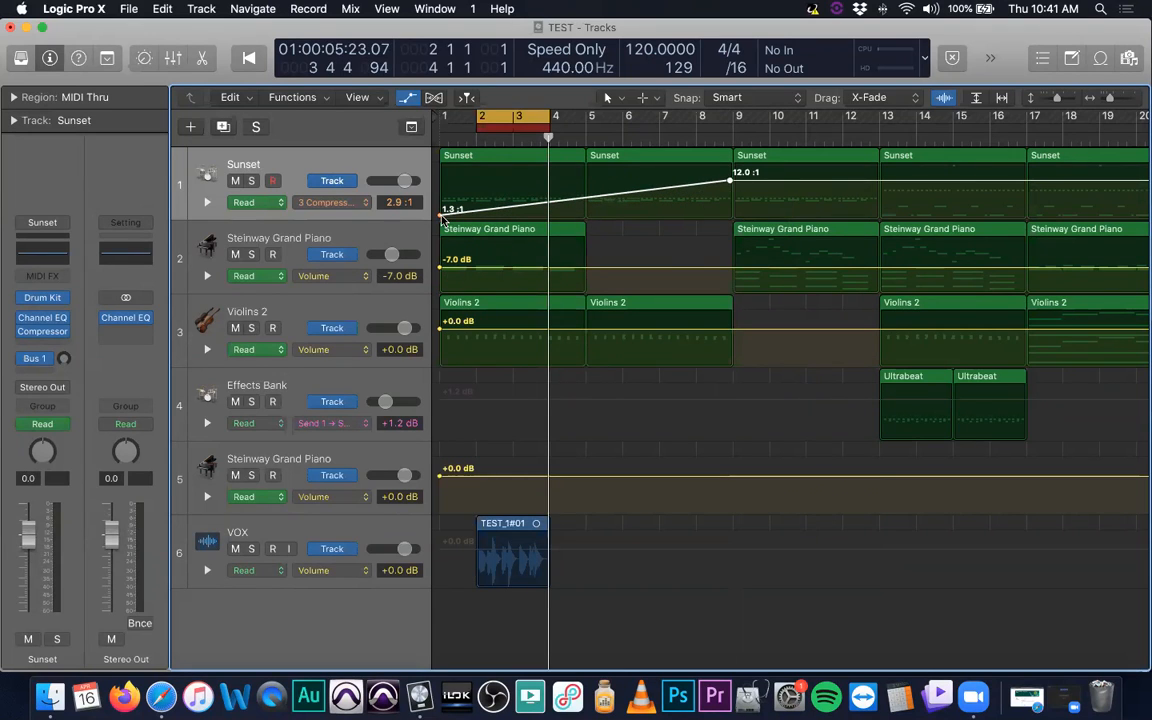
pyautogui.doubleClick(732, 184)
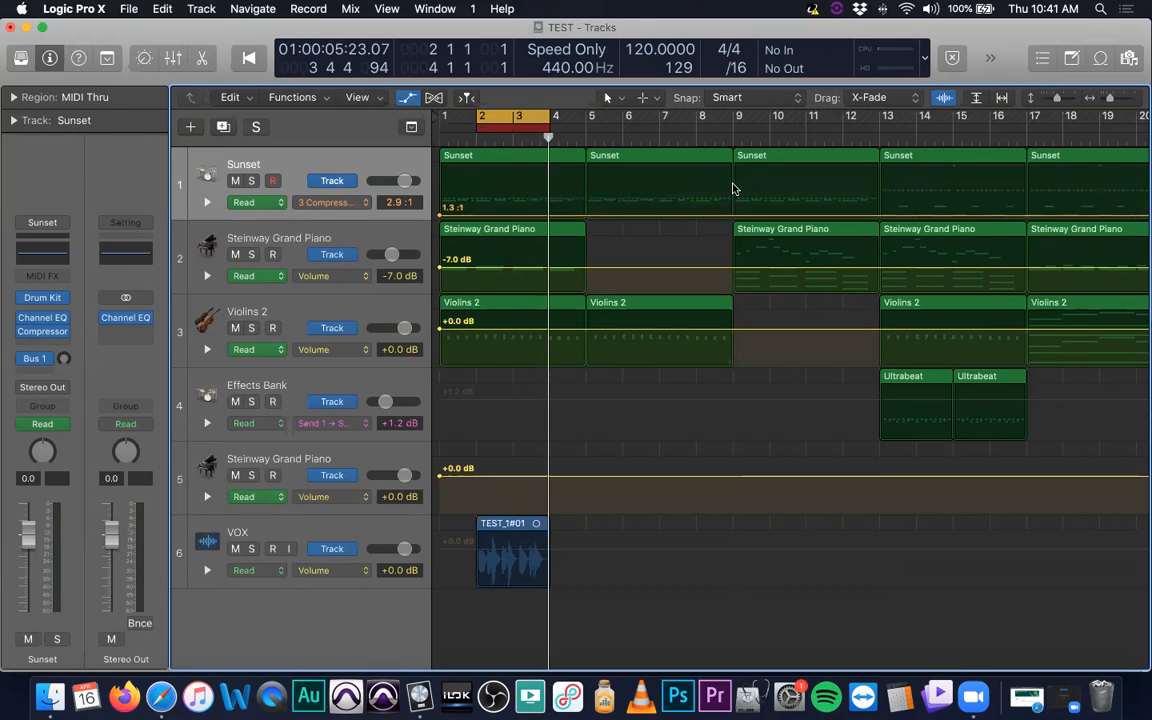
# Compare the Sunset track's automation parameter list with the plugins loaded on its channel strip
pyautogui.click(365, 204)
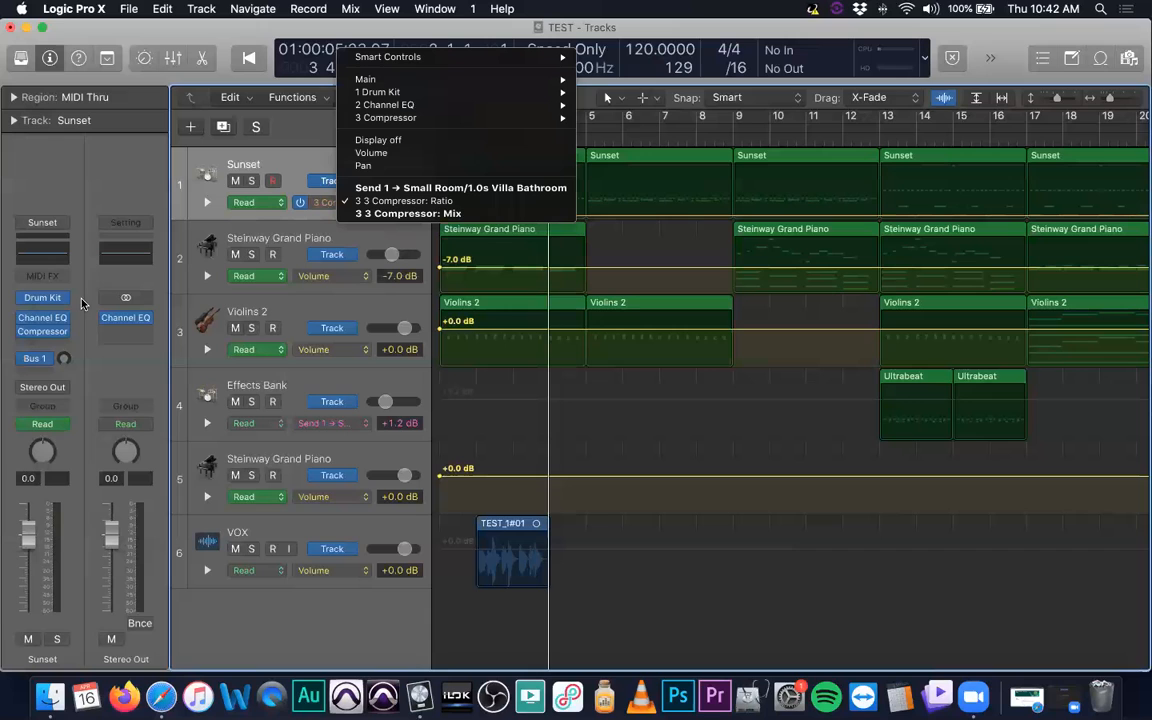
pyautogui.click(376, 202)
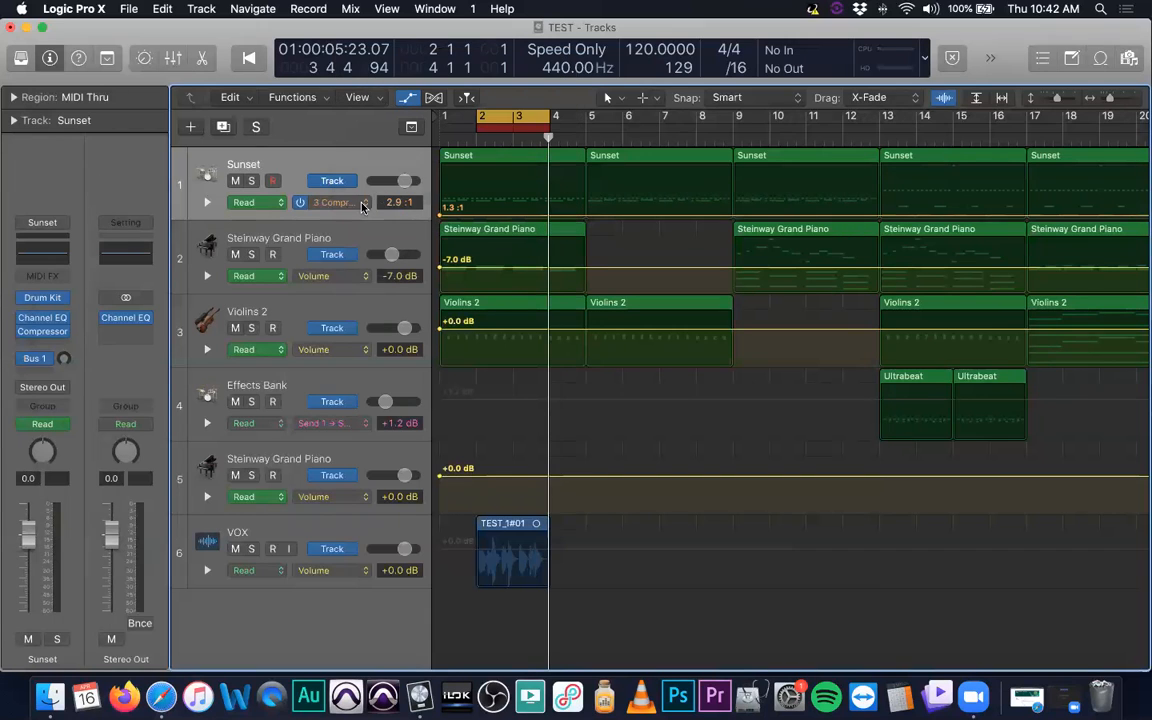
pyautogui.click(327, 199)
pyautogui.moveTo(427, 62)
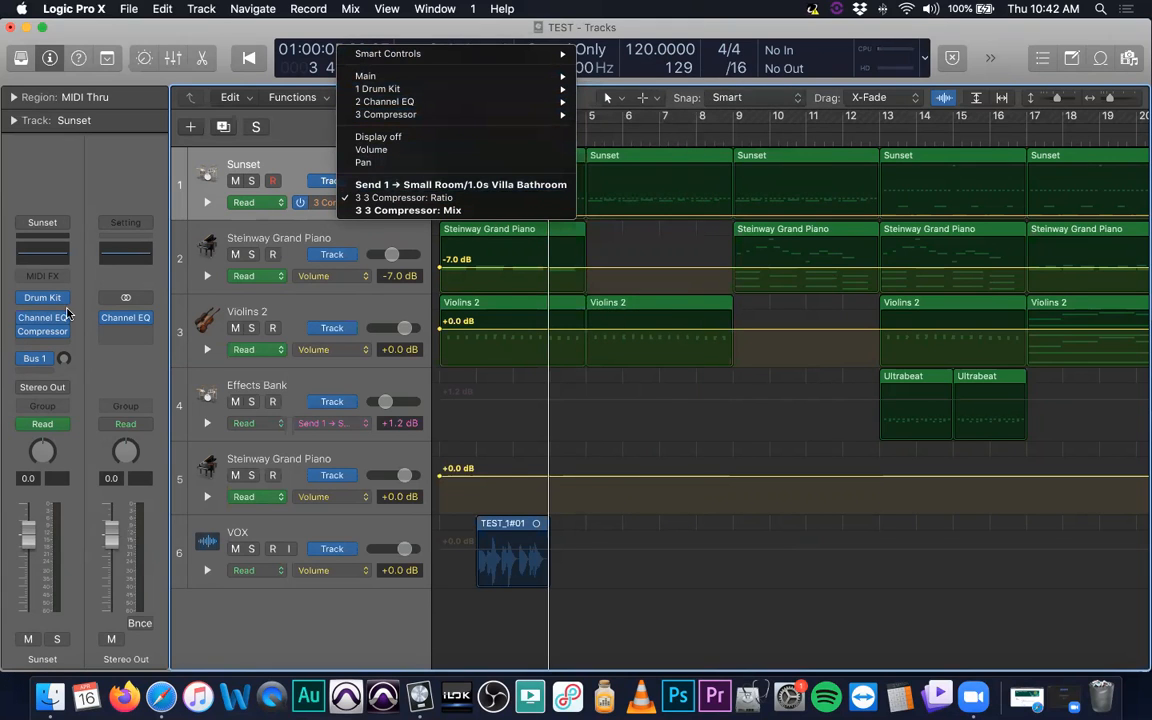
pyautogui.click(63, 349)
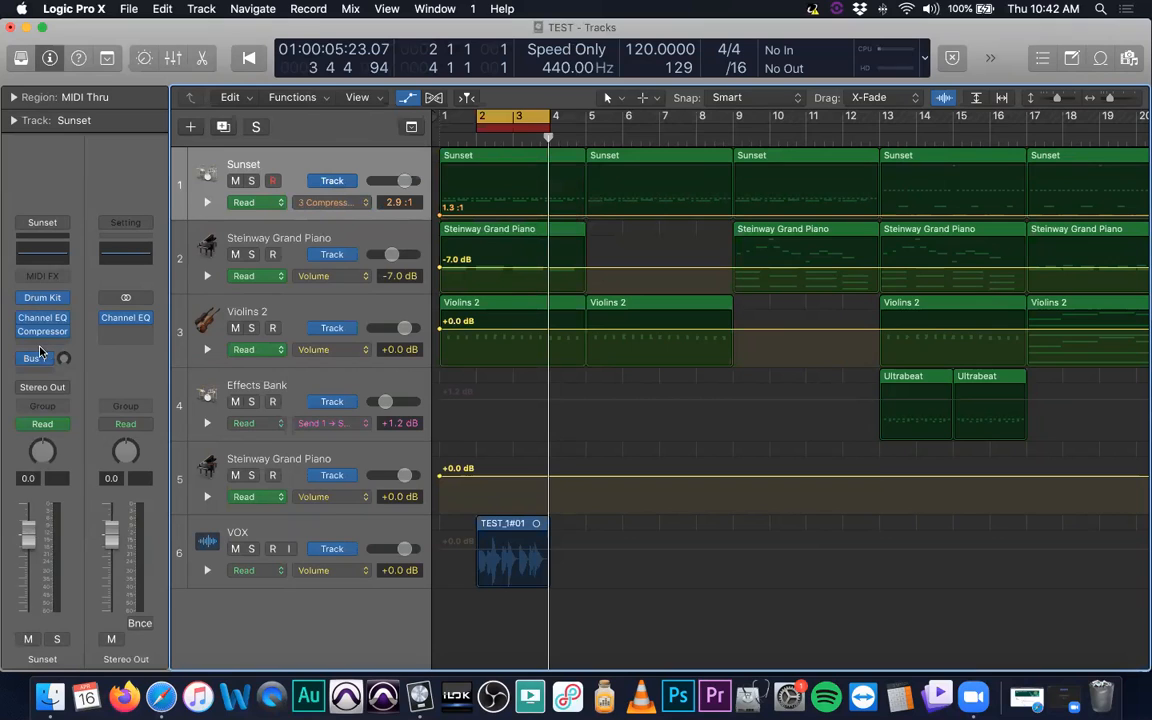
# Insert a stereo Bitcrusher below the Compressor on the Sunset channel strip, and close its plugin window
pyautogui.click(40, 343)
pyautogui.moveTo(55, 430)
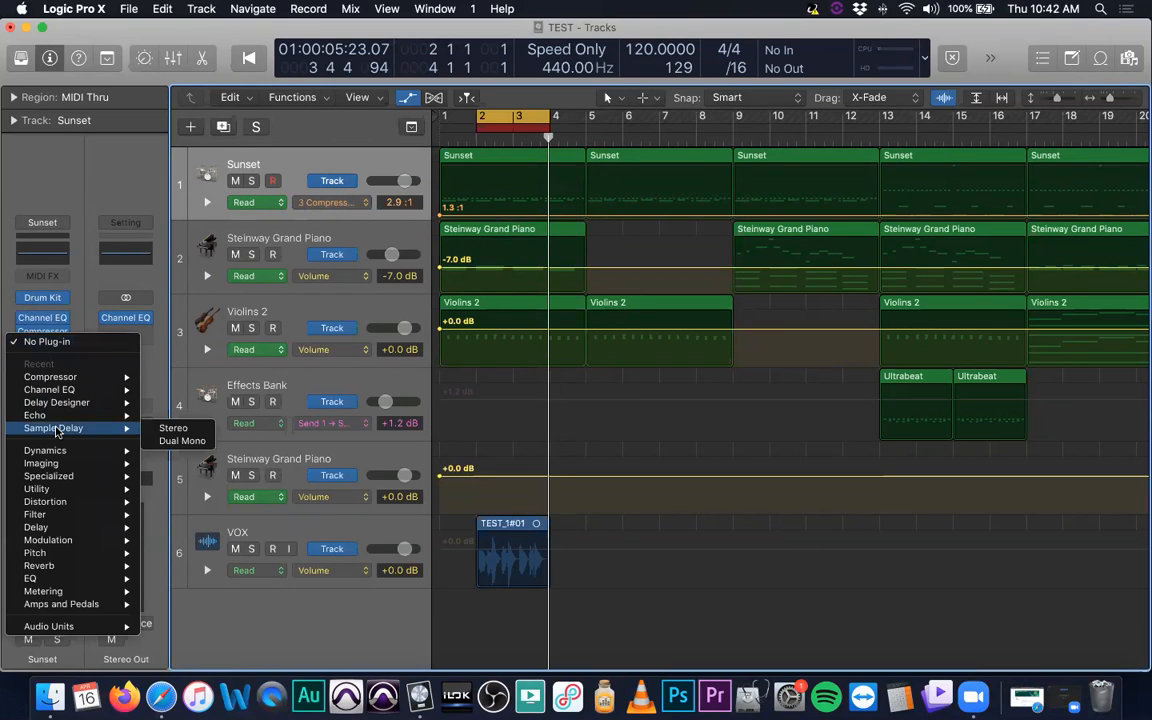
pyautogui.moveTo(62, 607)
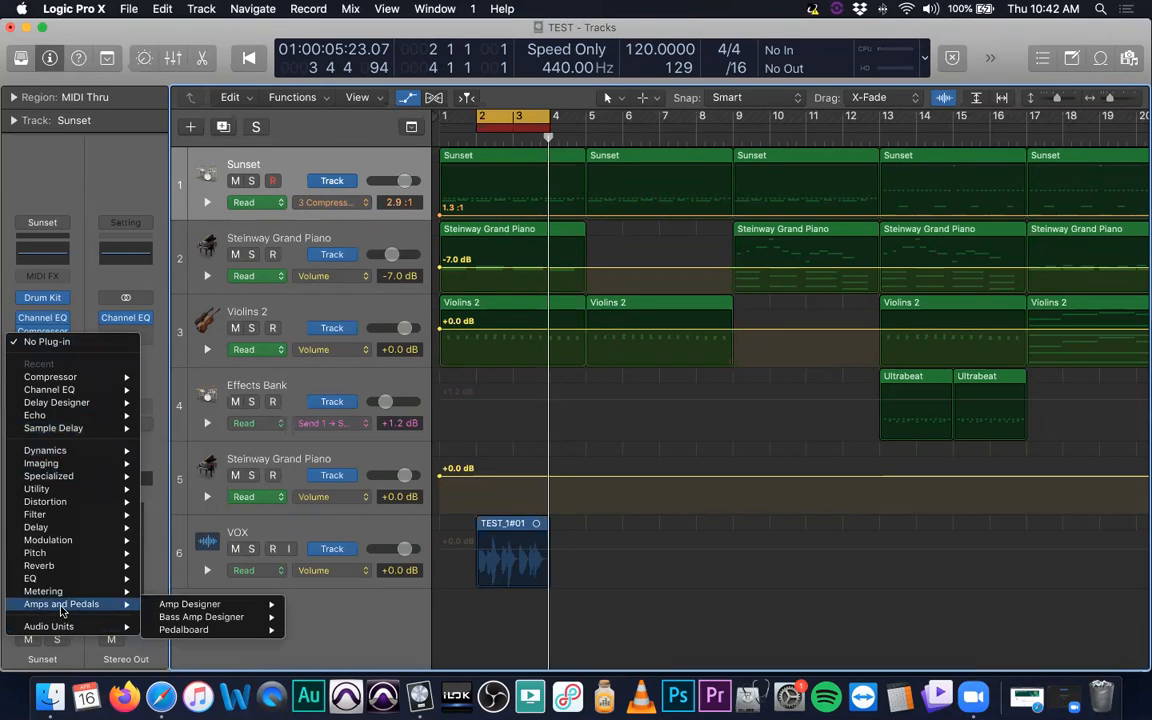
pyautogui.moveTo(71, 516)
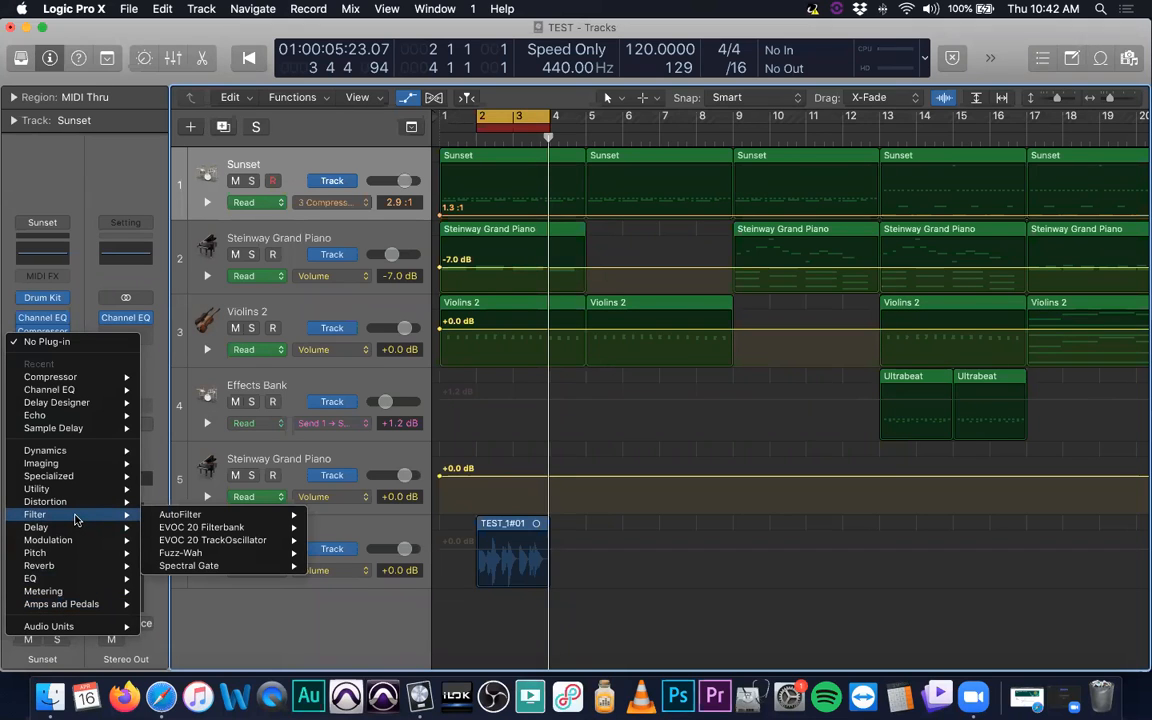
pyautogui.moveTo(230, 505)
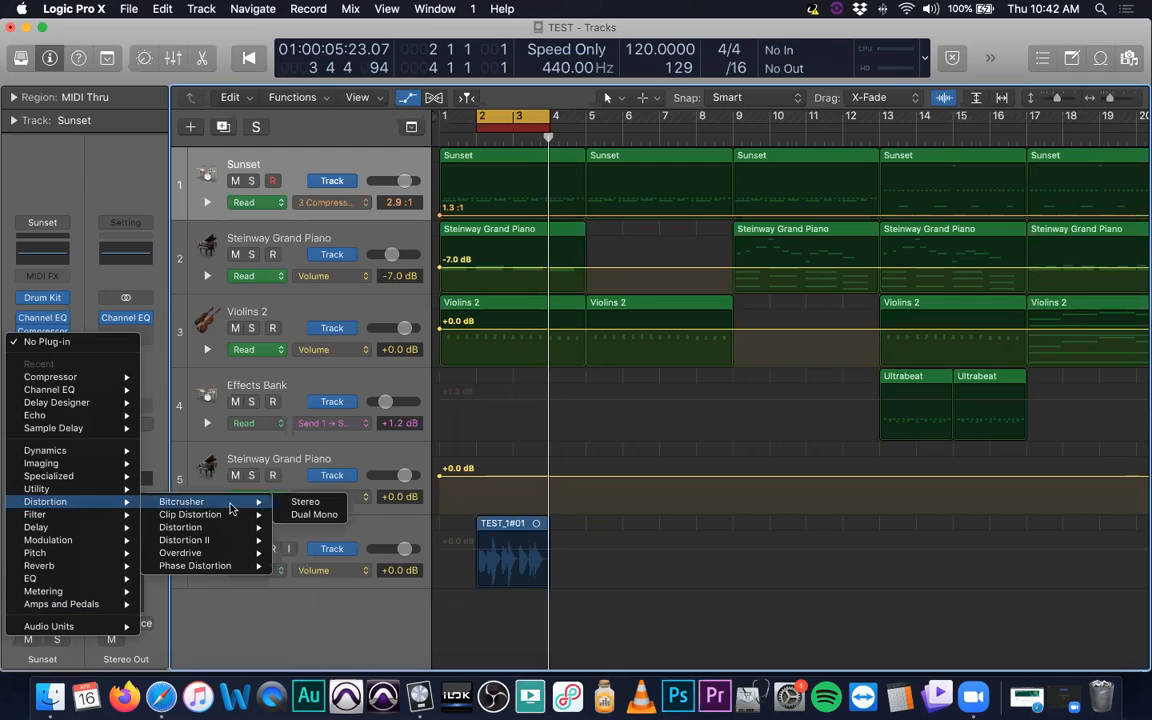
pyautogui.click(295, 504)
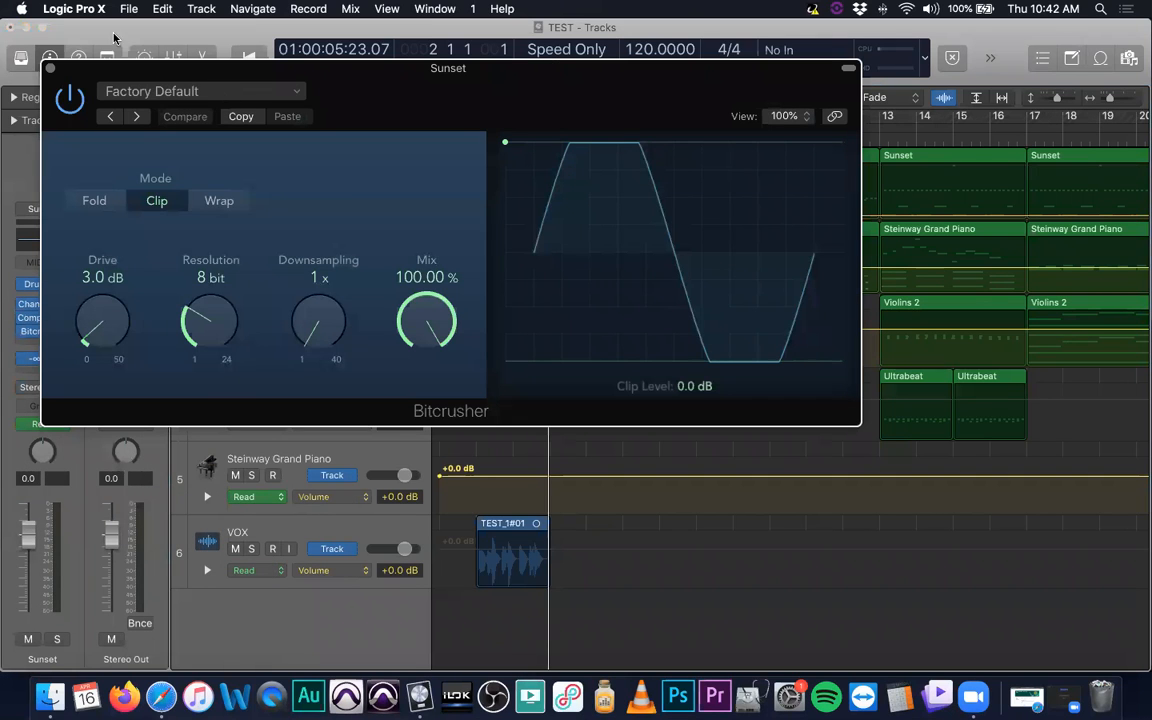
pyautogui.click(50, 68)
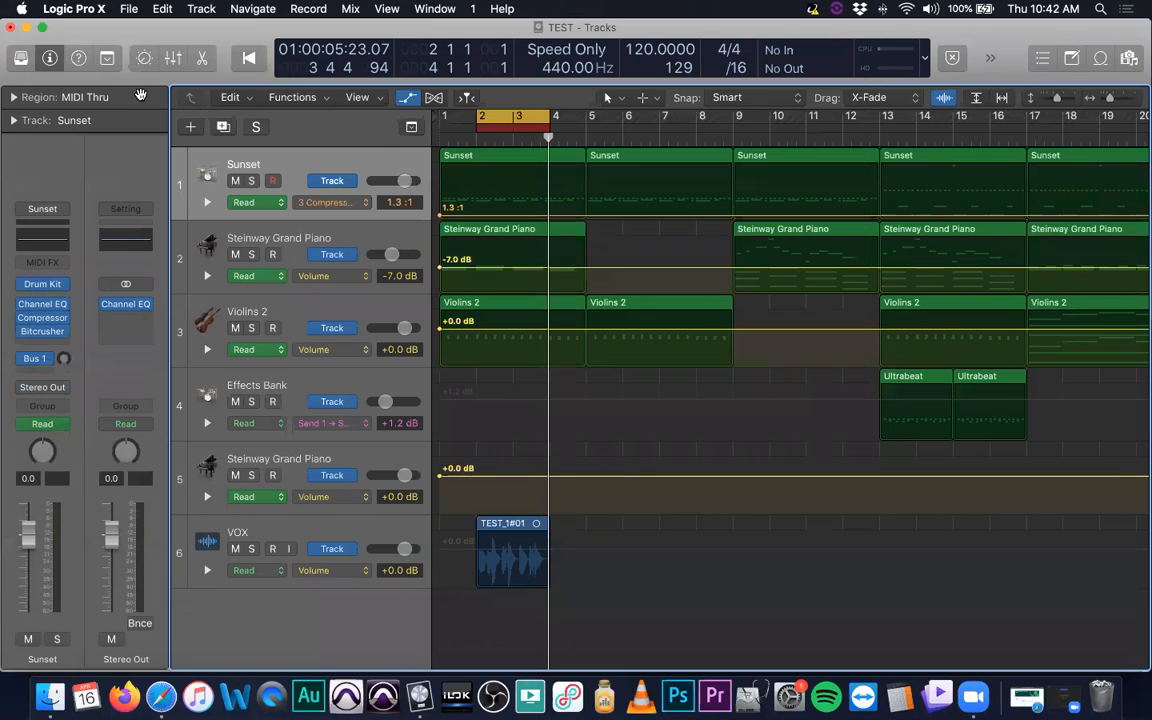
# Examine the Bitcrusher parameters available for the Sunset track's automation
pyautogui.click(365, 203)
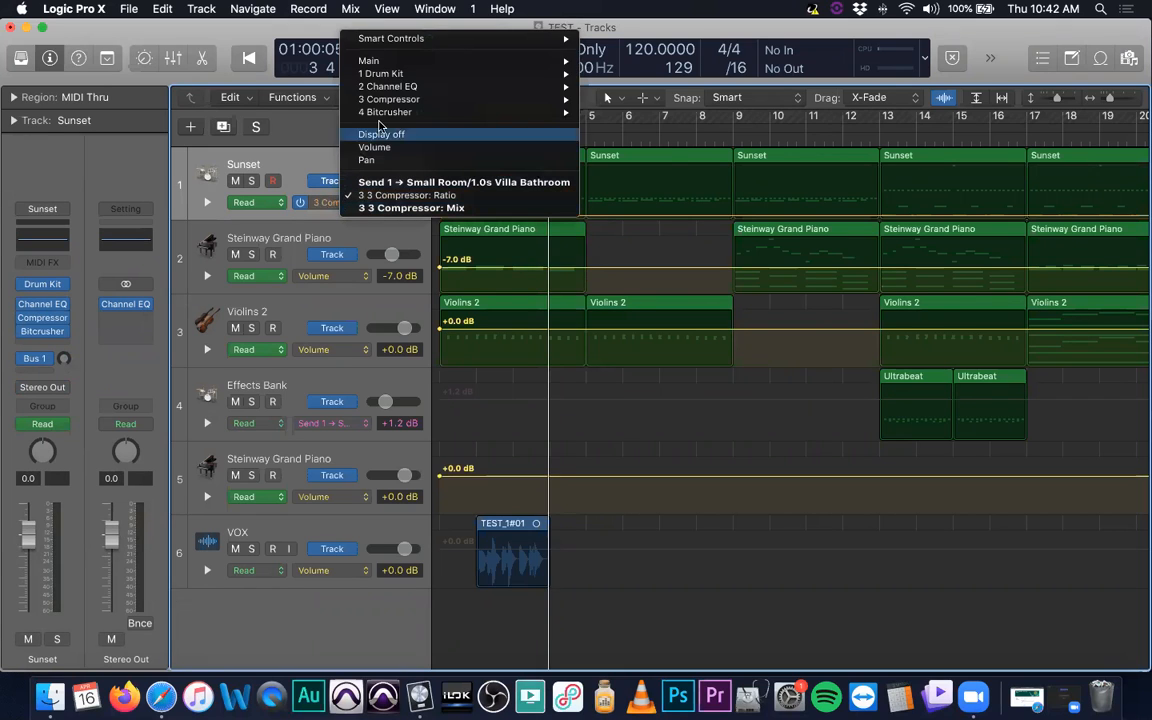
pyautogui.moveTo(385, 113)
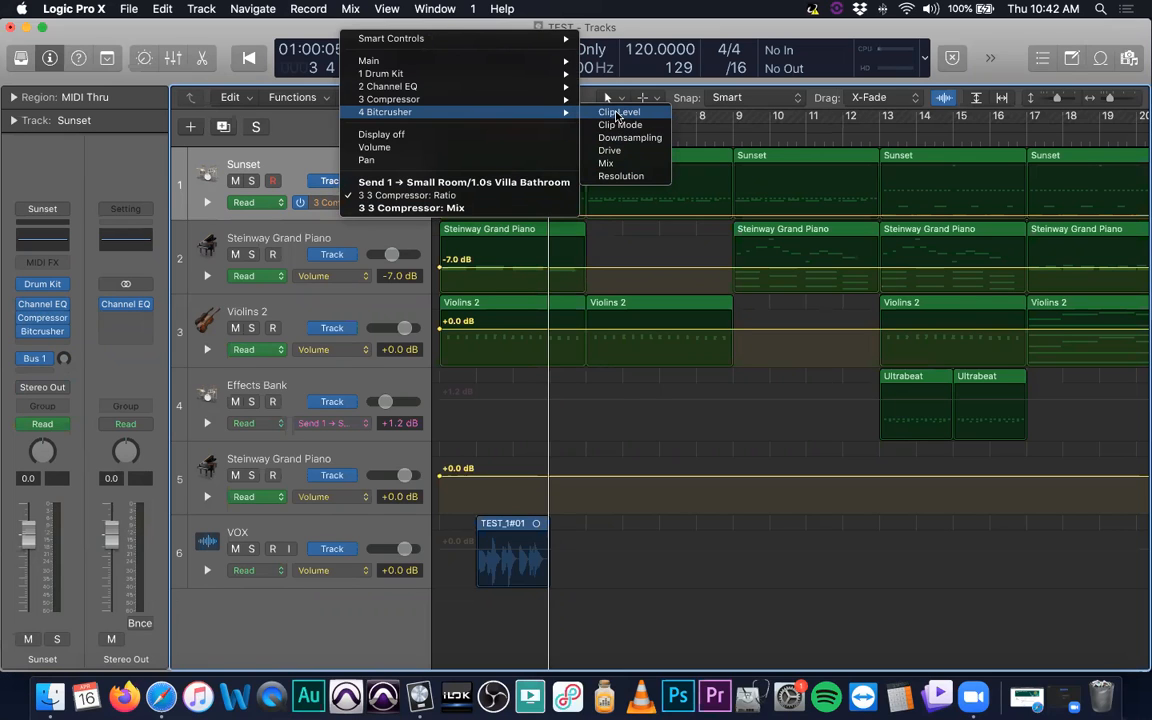
pyautogui.click(87, 364)
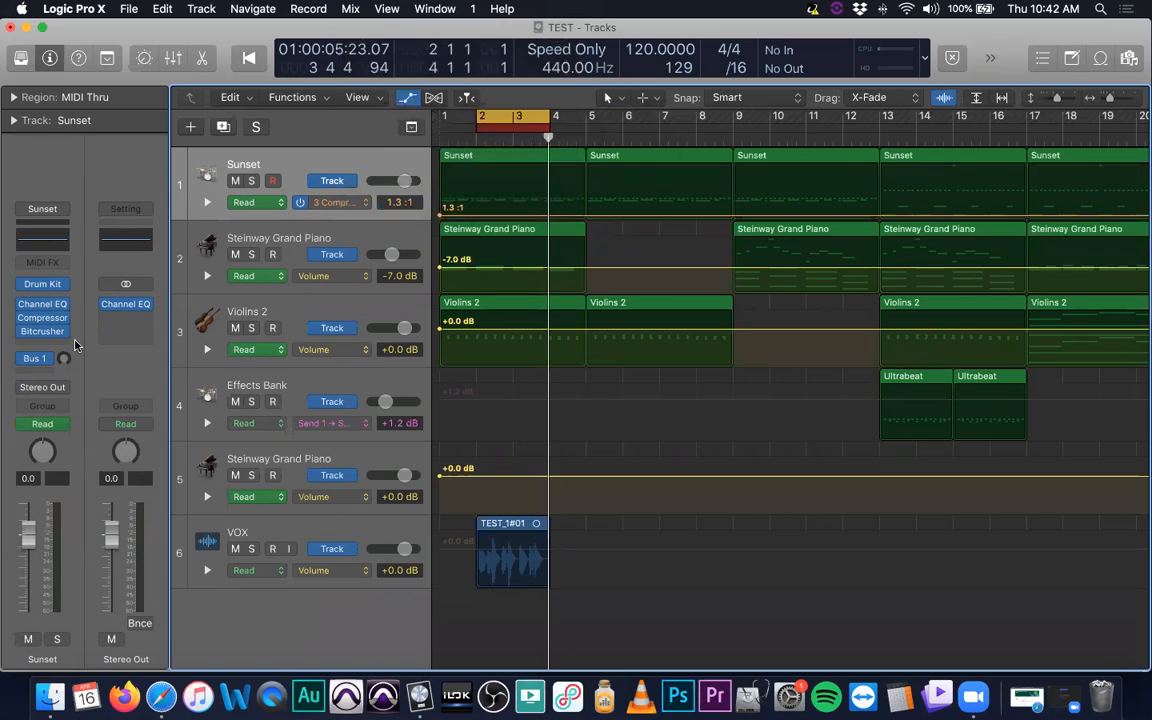
# Remove the Bitcrusher from the Sunset channel strip and check the track's automation parameter list again
pyautogui.click(62, 331)
pyautogui.click(80, 358)
pyautogui.click(318, 202)
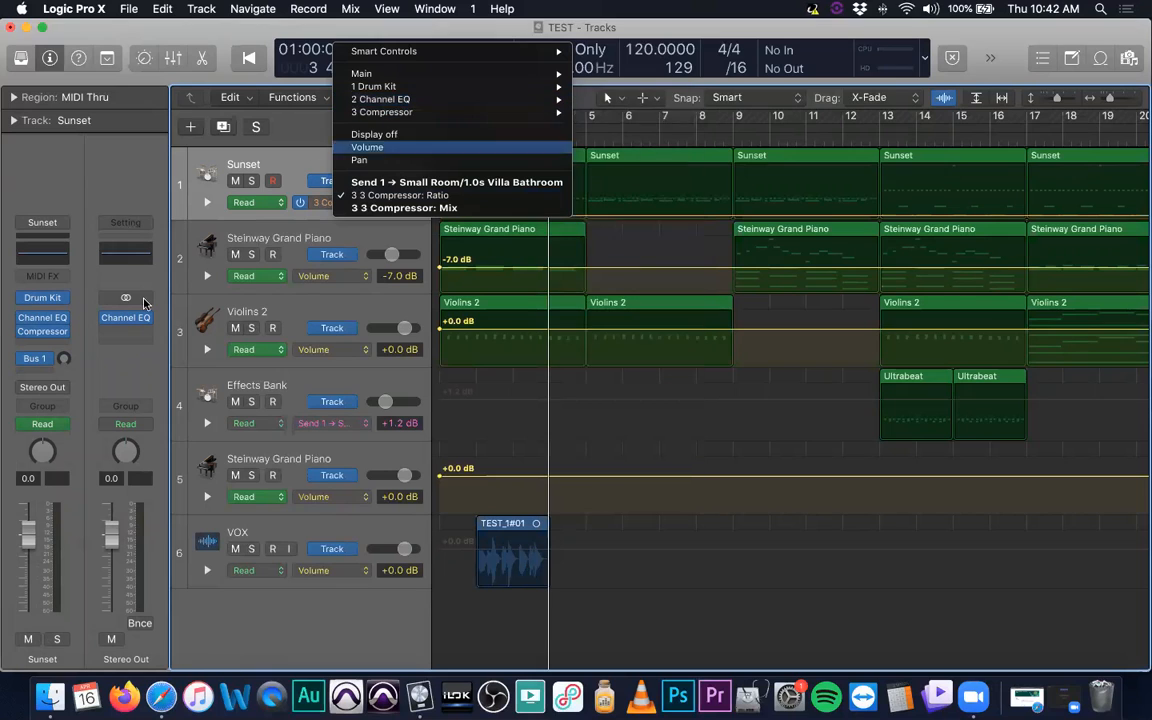
pyautogui.click(148, 176)
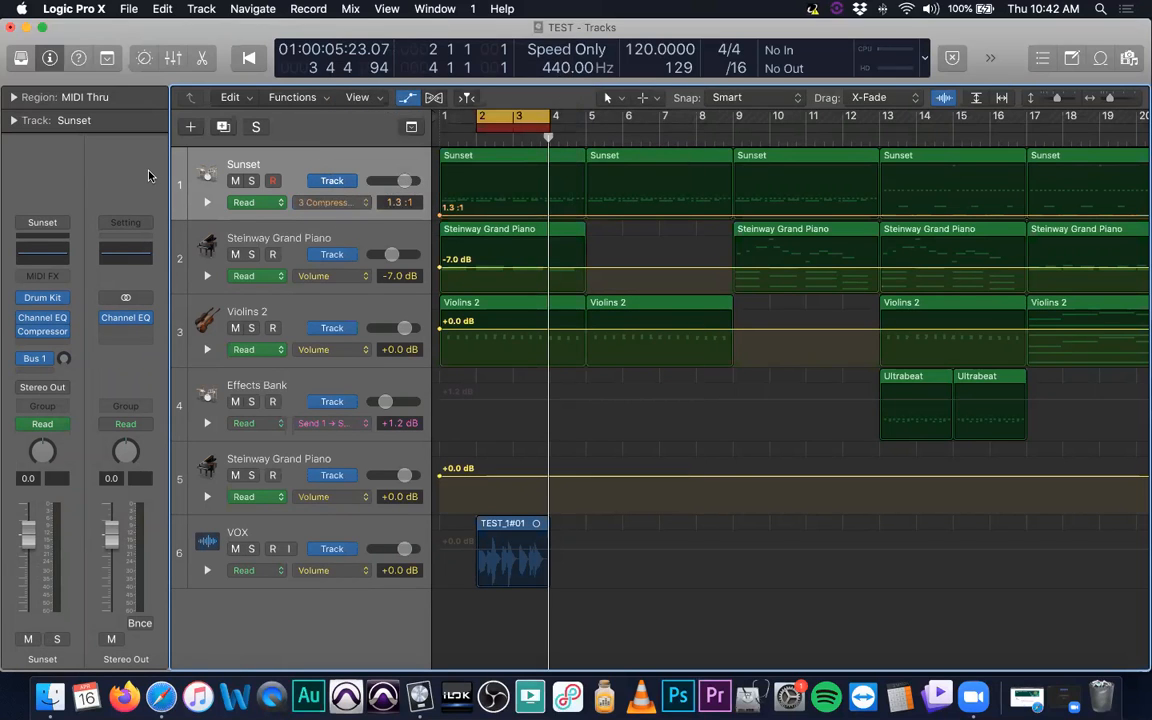
# Examine the Drum Kit parameters, including the Sticks options, in the Sunset track's automation parameter list
pyautogui.moveTo(42, 358)
pyautogui.moveTo(36, 301)
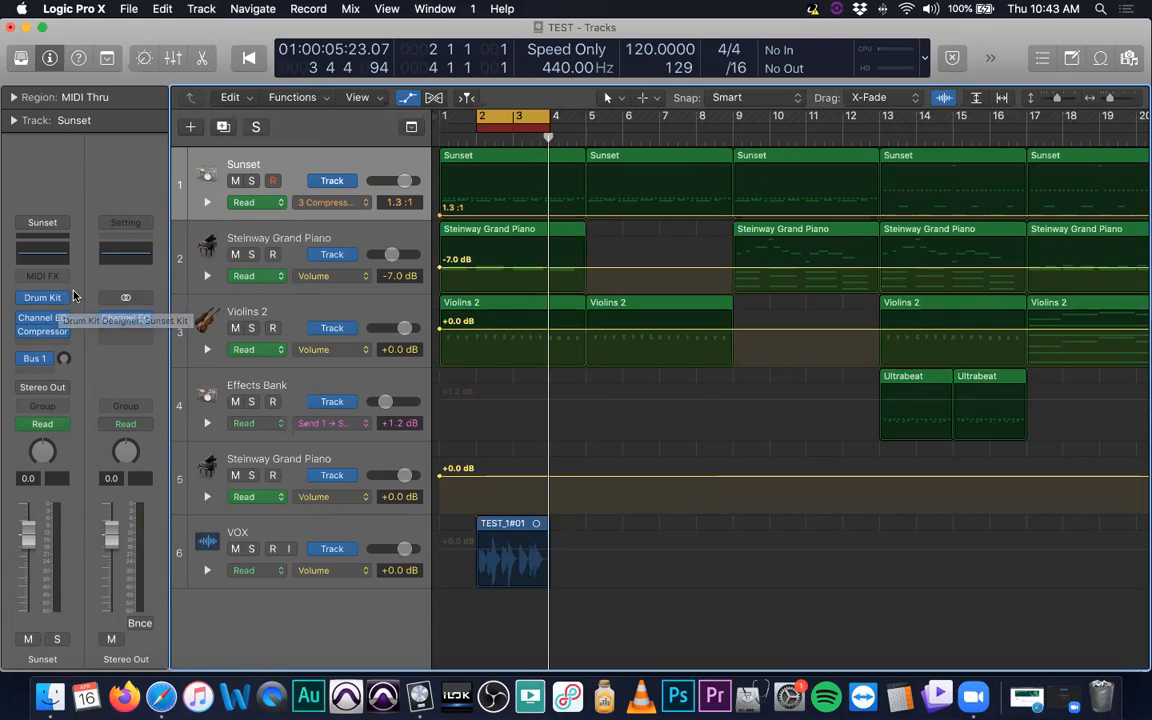
pyautogui.click(364, 206)
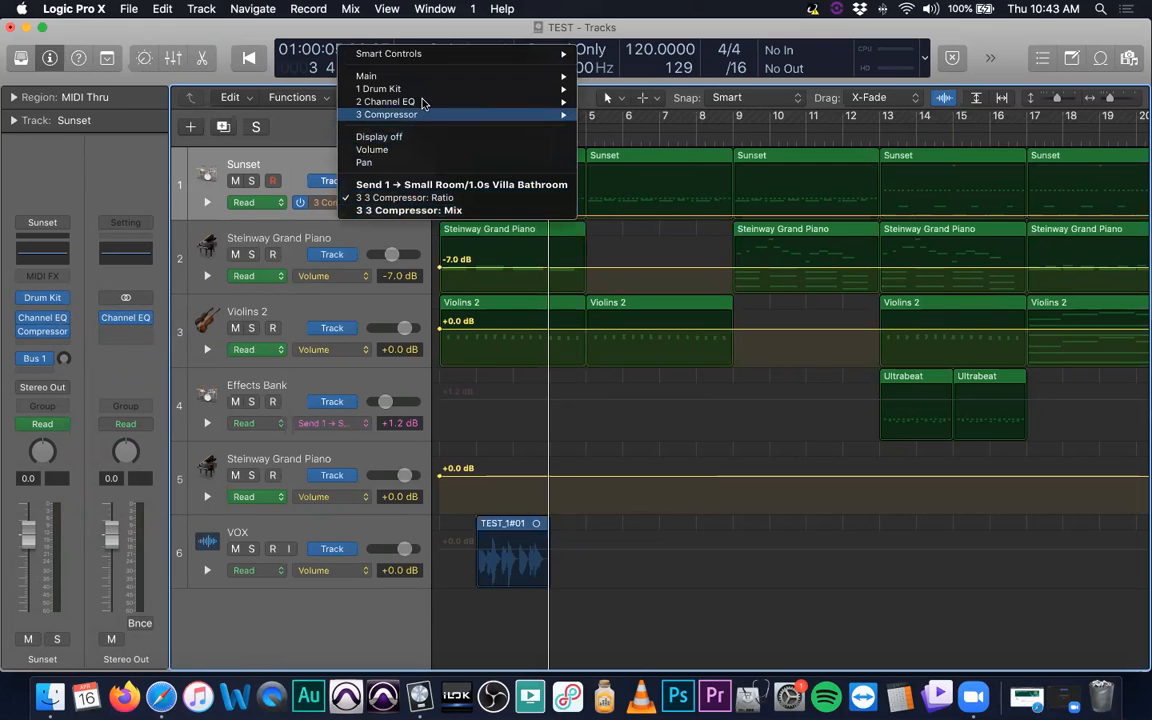
pyautogui.moveTo(419, 90)
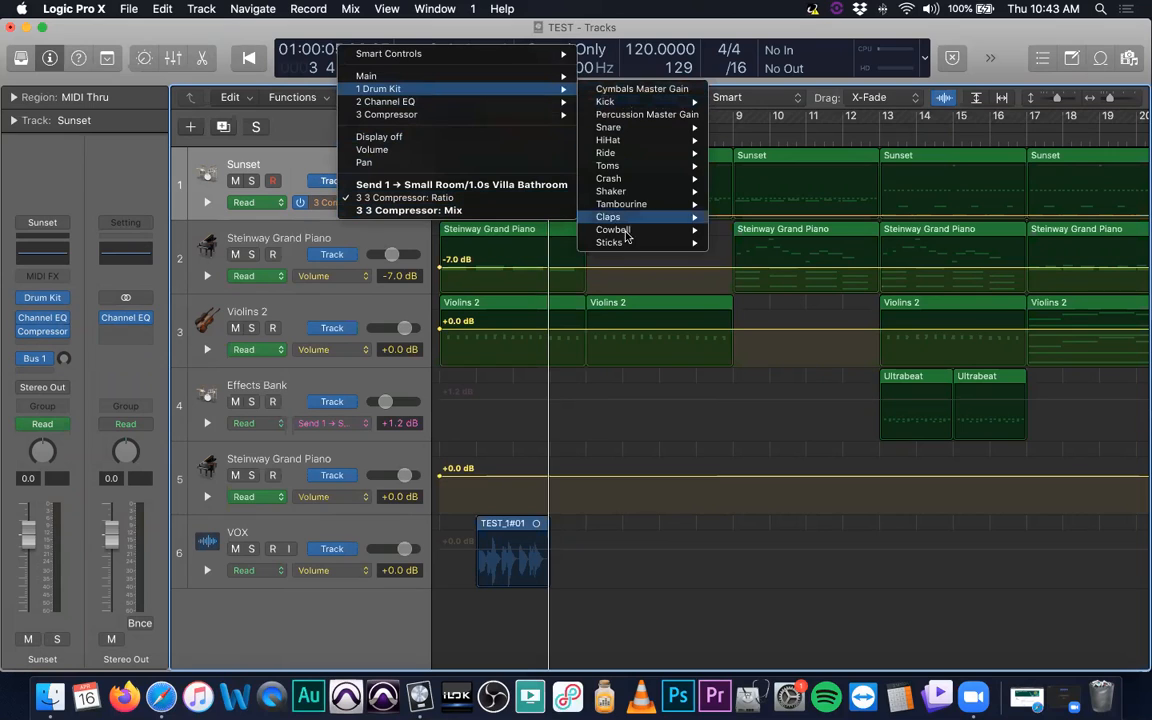
pyautogui.moveTo(626, 245)
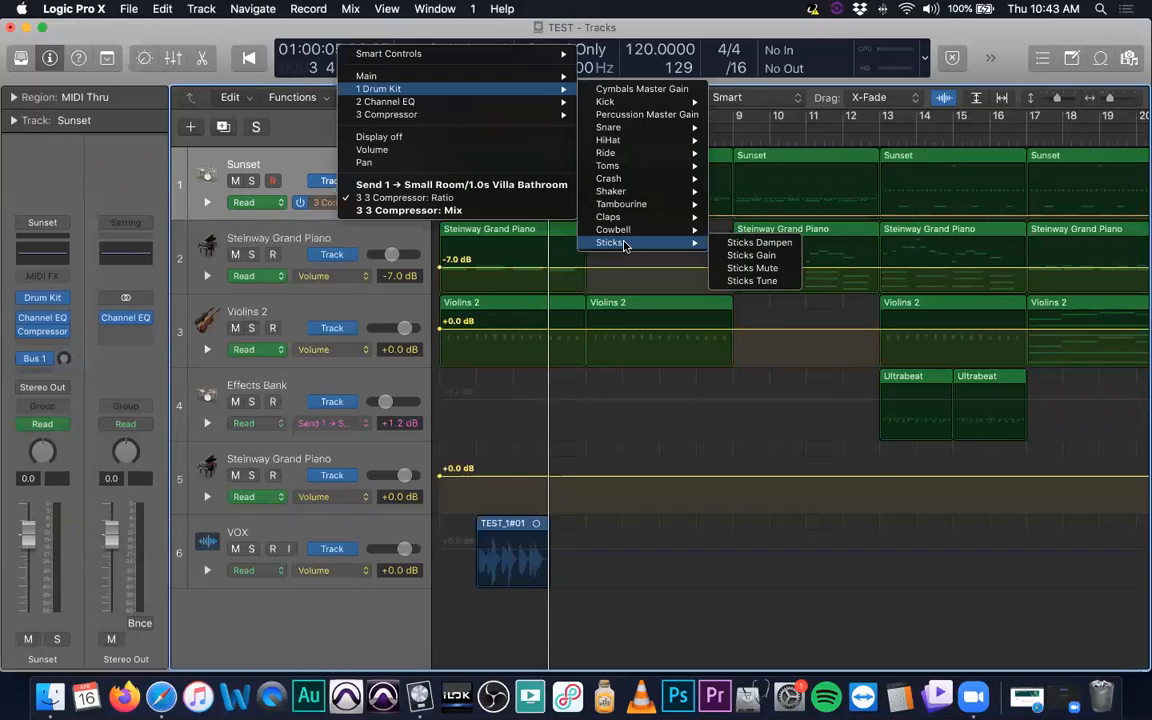
pyautogui.click(652, 142)
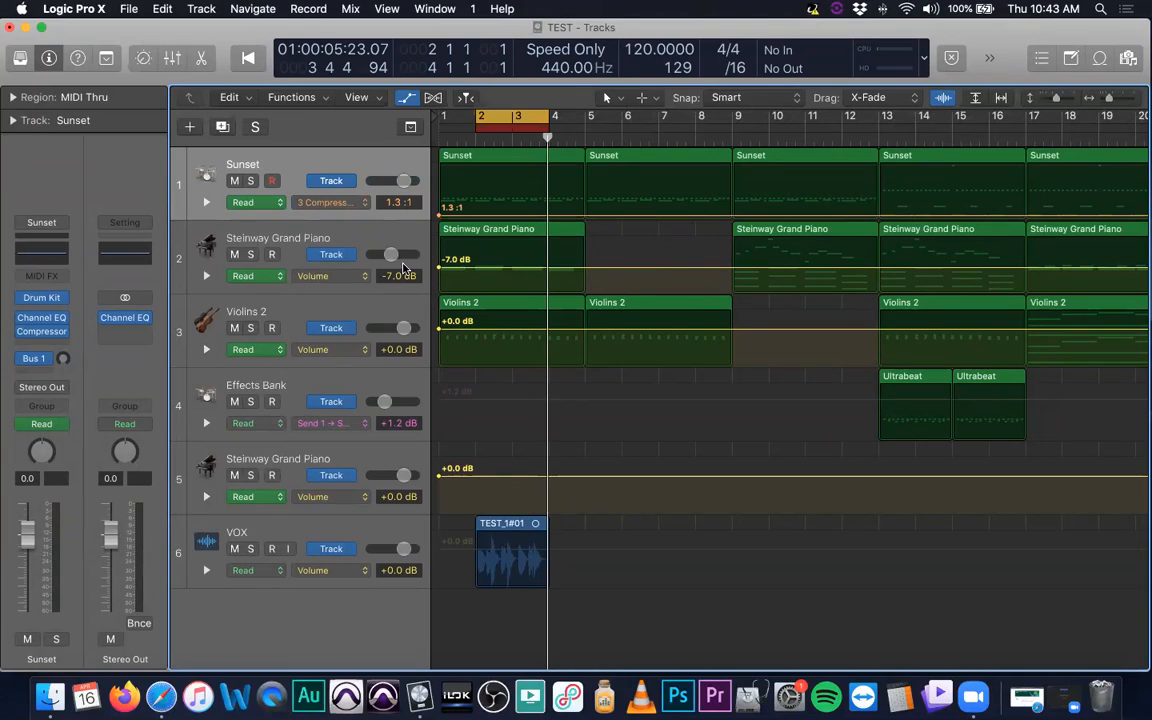
pyautogui.moveTo(347, 208)
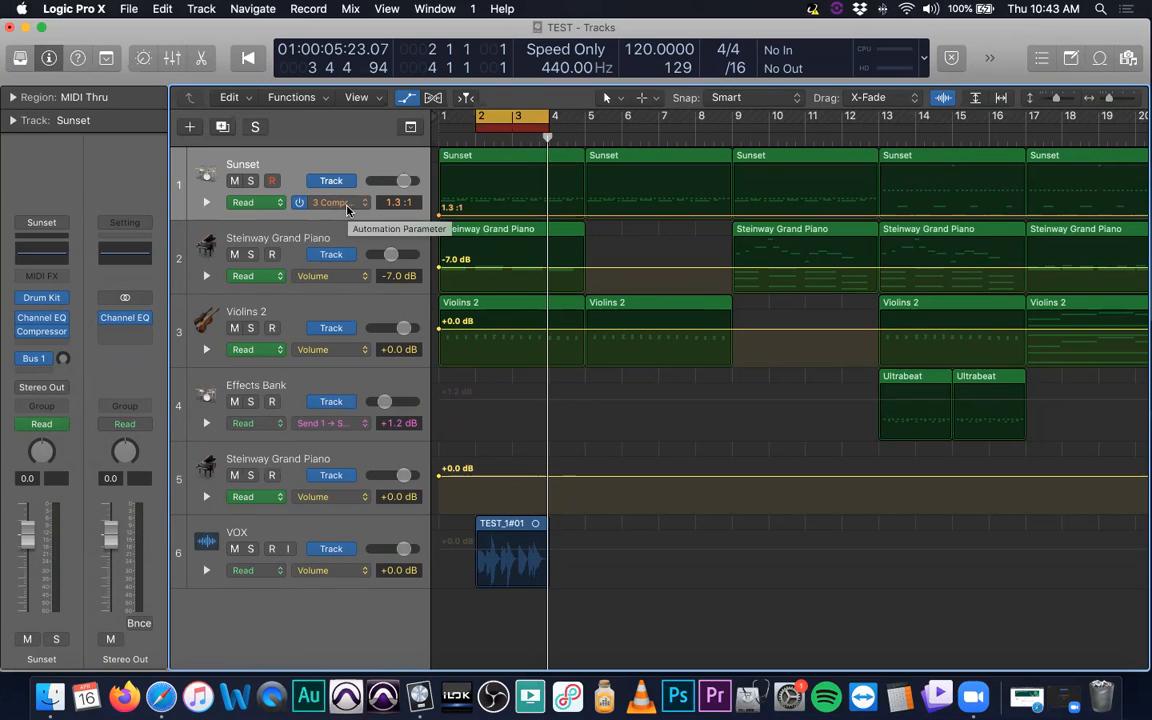
pyautogui.click(348, 206)
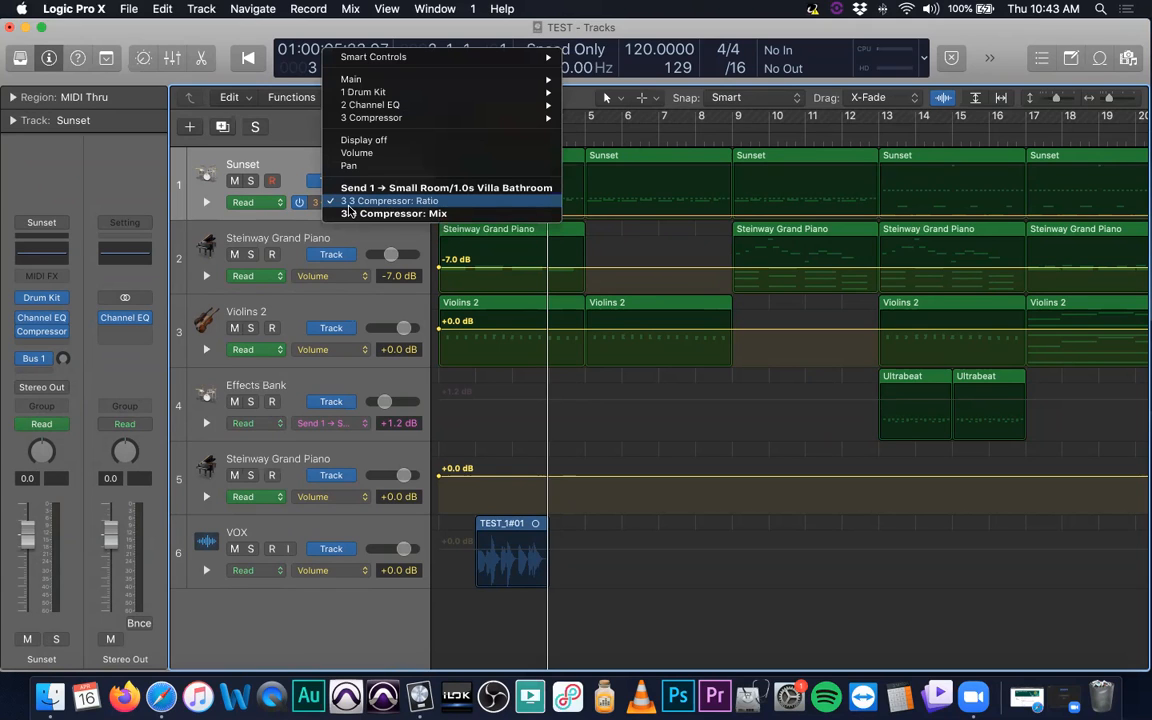
pyautogui.click(288, 162)
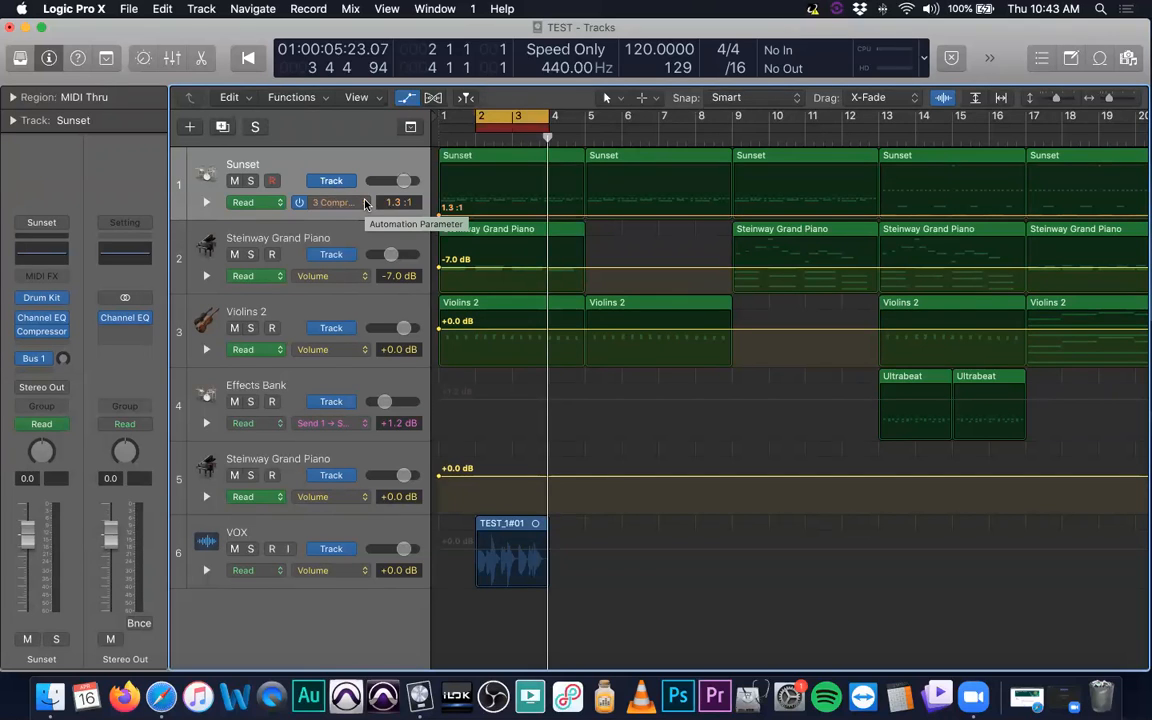
# Review the channel strips in the mixer, close it, and hide track automation with the VOX track selected
pyautogui.press('x')
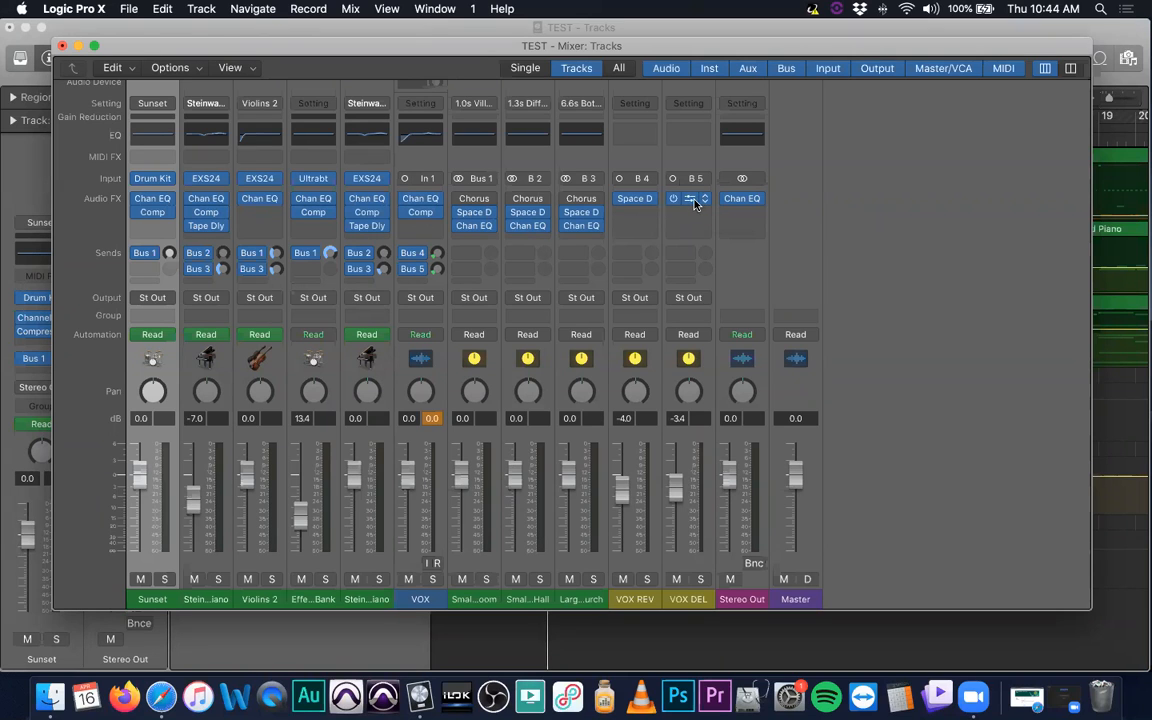
pyautogui.click(62, 47)
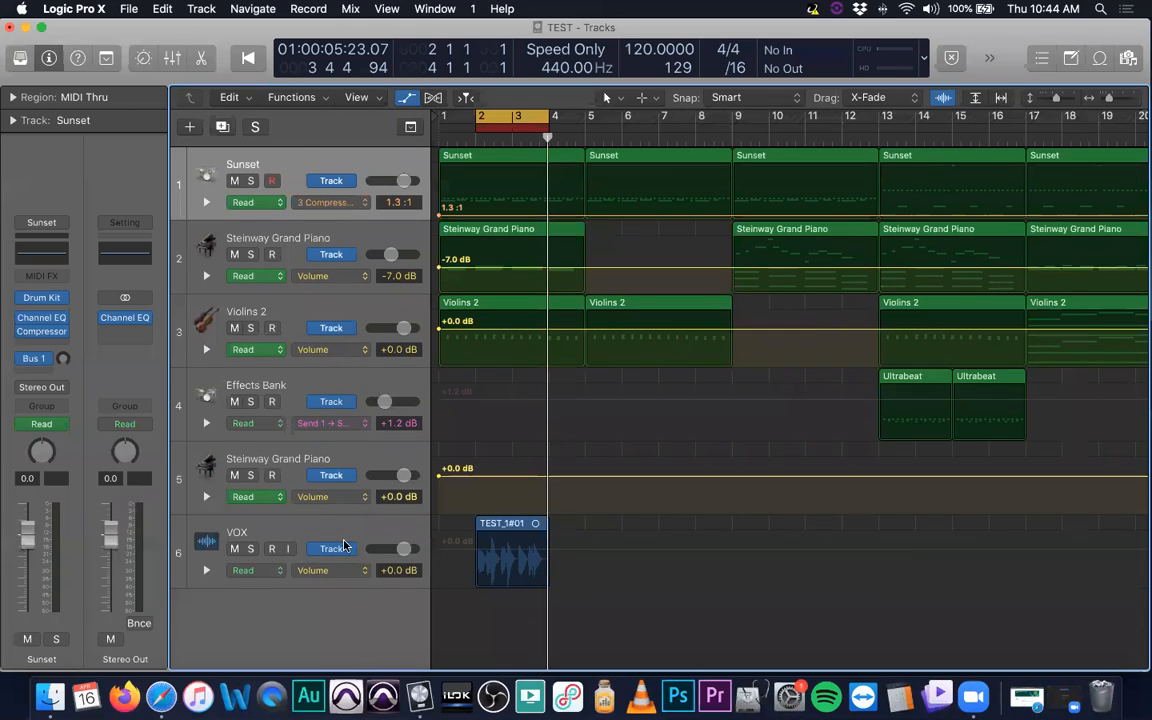
pyautogui.click(334, 527)
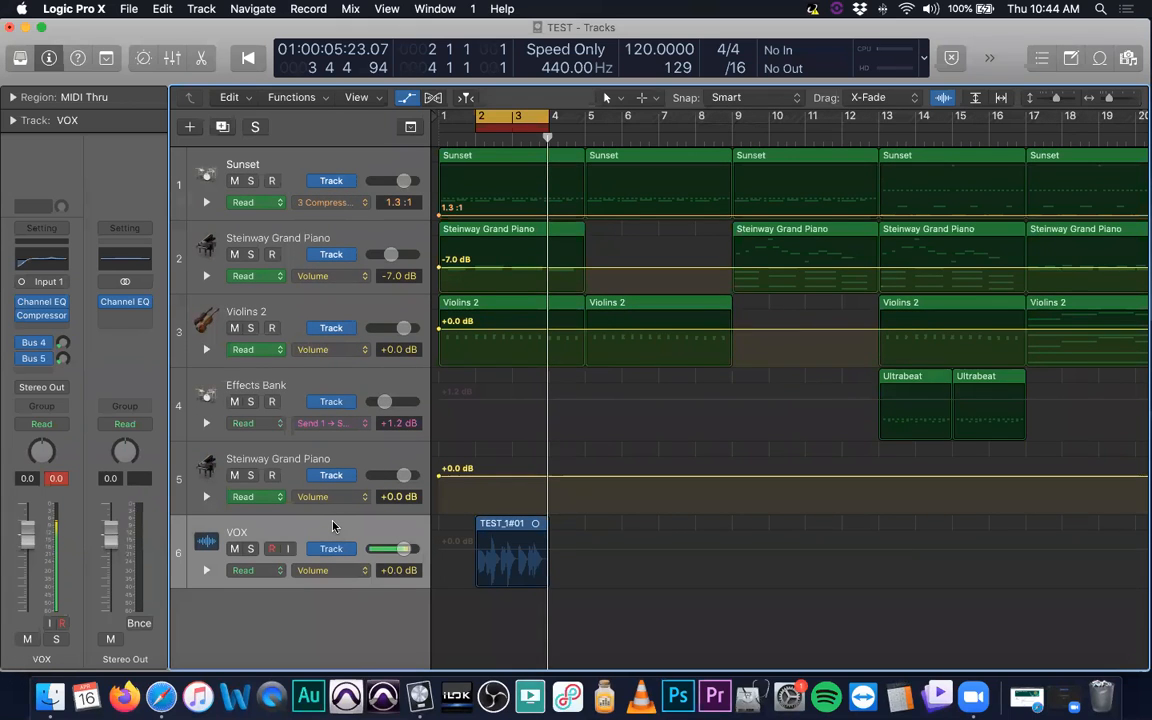
pyautogui.press('a')
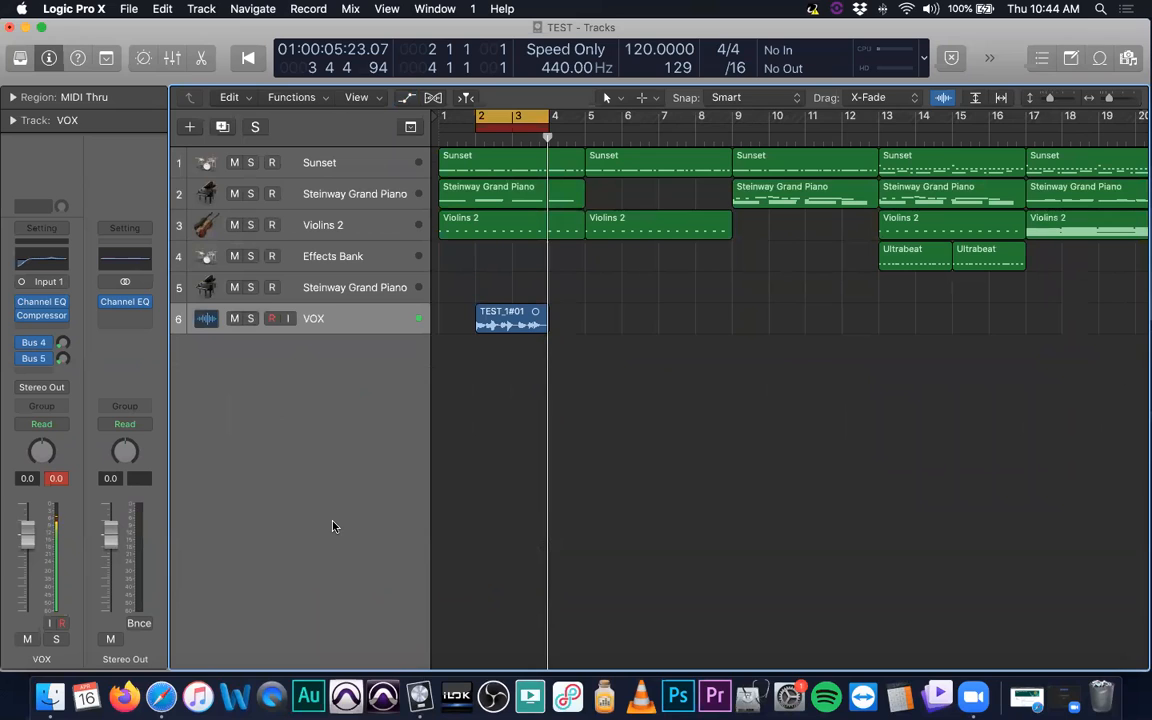
# Create one Guitar or Bass track using Input 2 and Output 1 + 2, and postpone the security notification
pyautogui.press('alt+super+n')
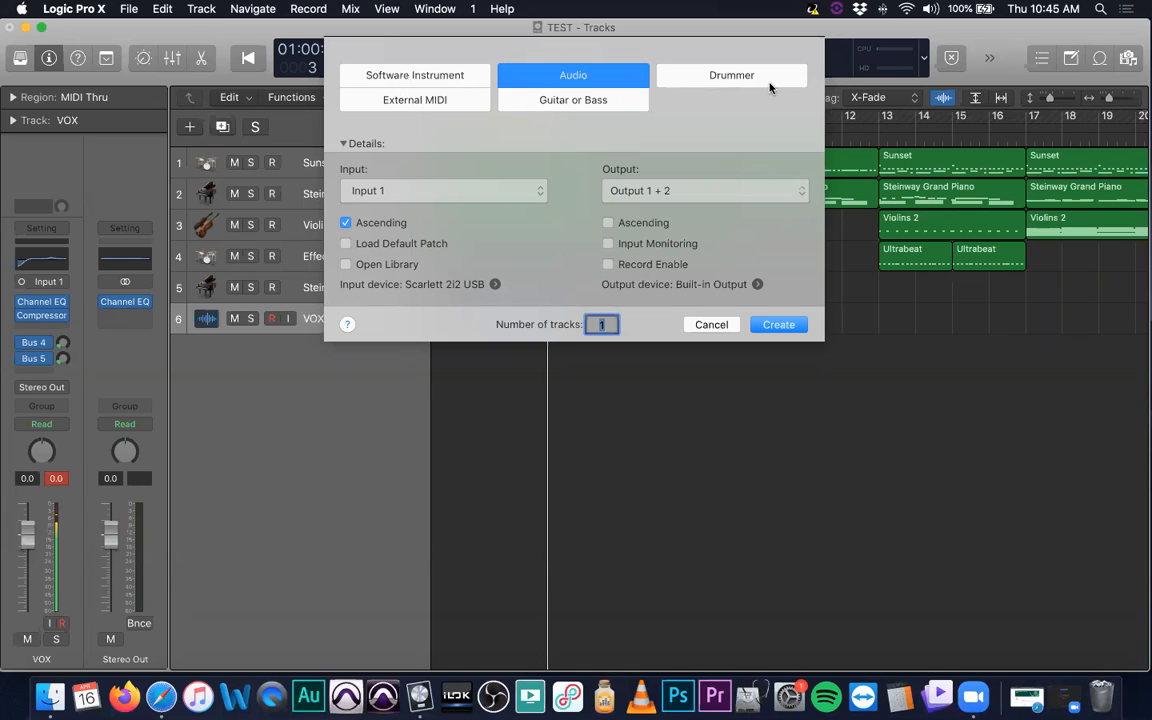
pyautogui.click(552, 103)
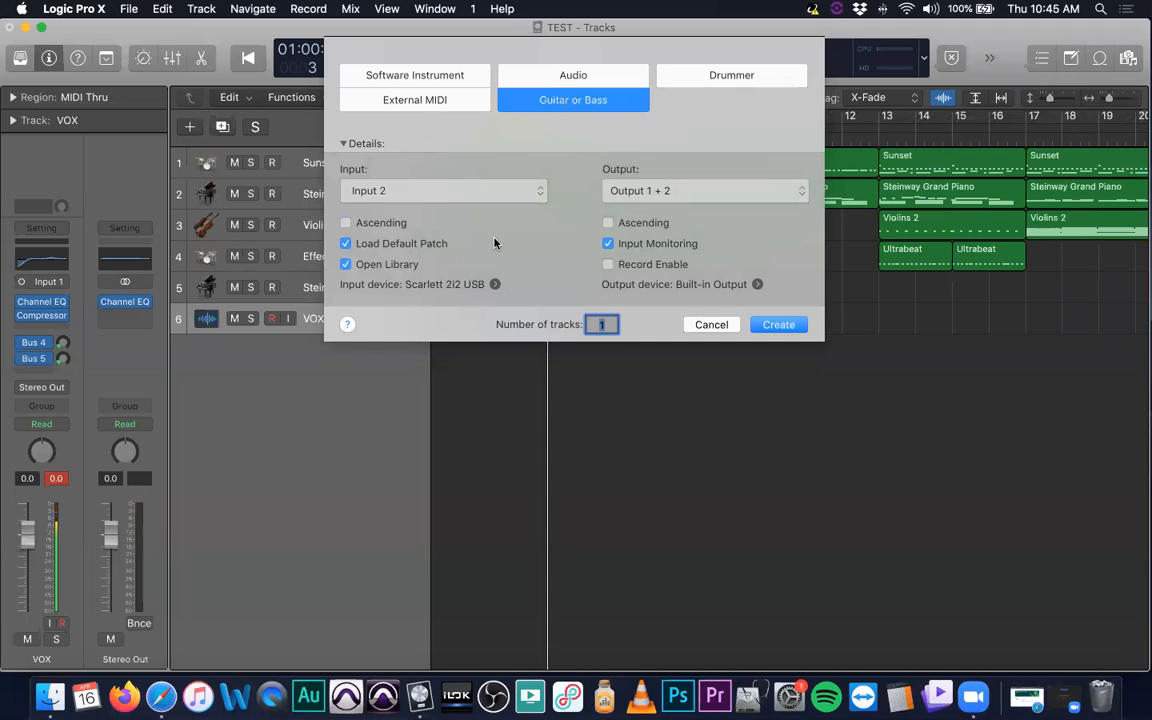
pyautogui.click(765, 326)
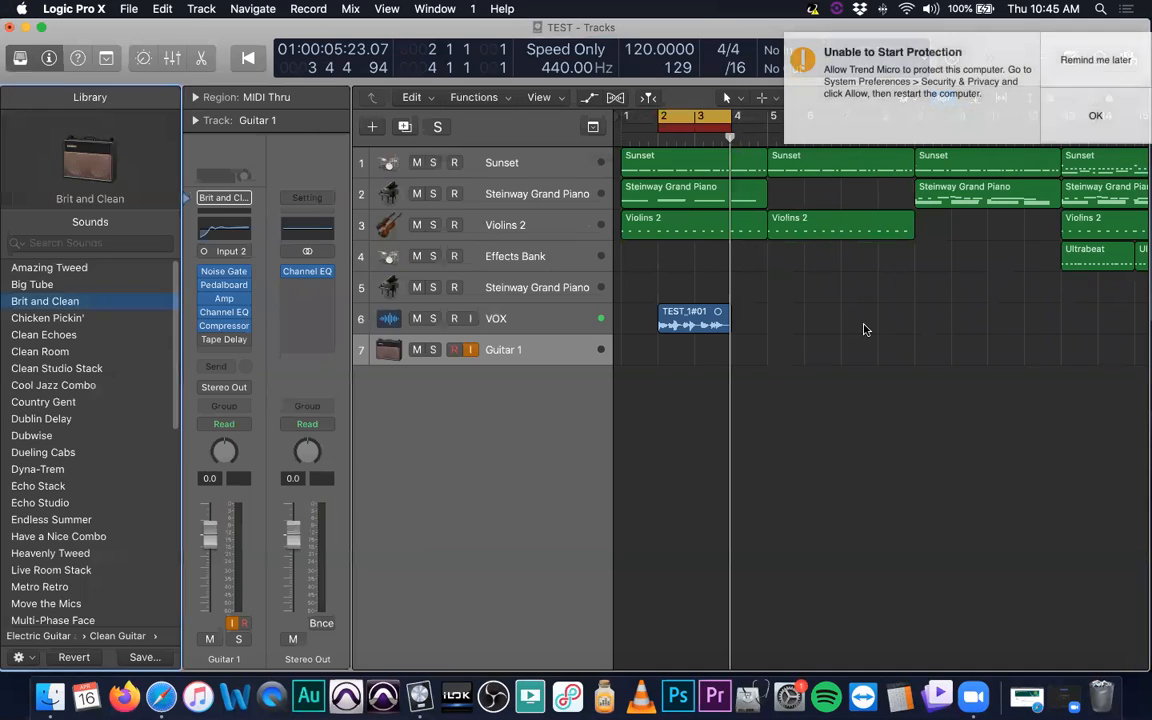
pyautogui.click(1095, 60)
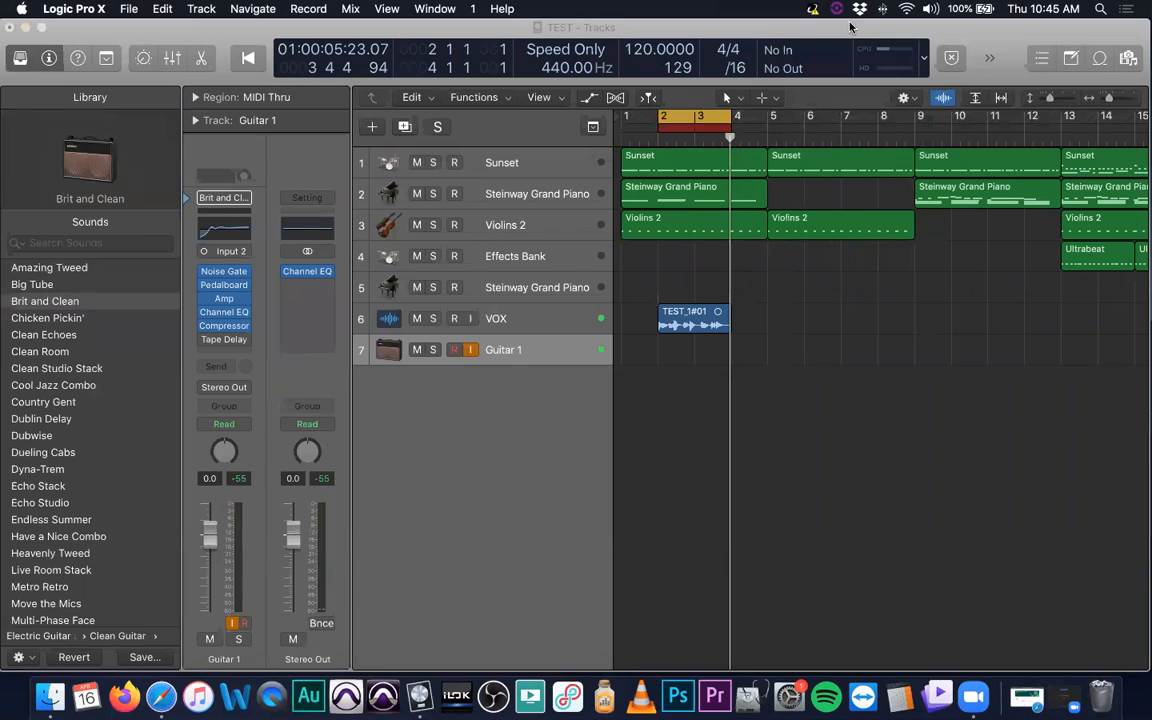
# Load the Citric Acid patch from Electric Guitar and Bass, Distorted Guitar, onto the guitar track and turn off its input monitoring
pyautogui.scroll(-8, 43, 348)
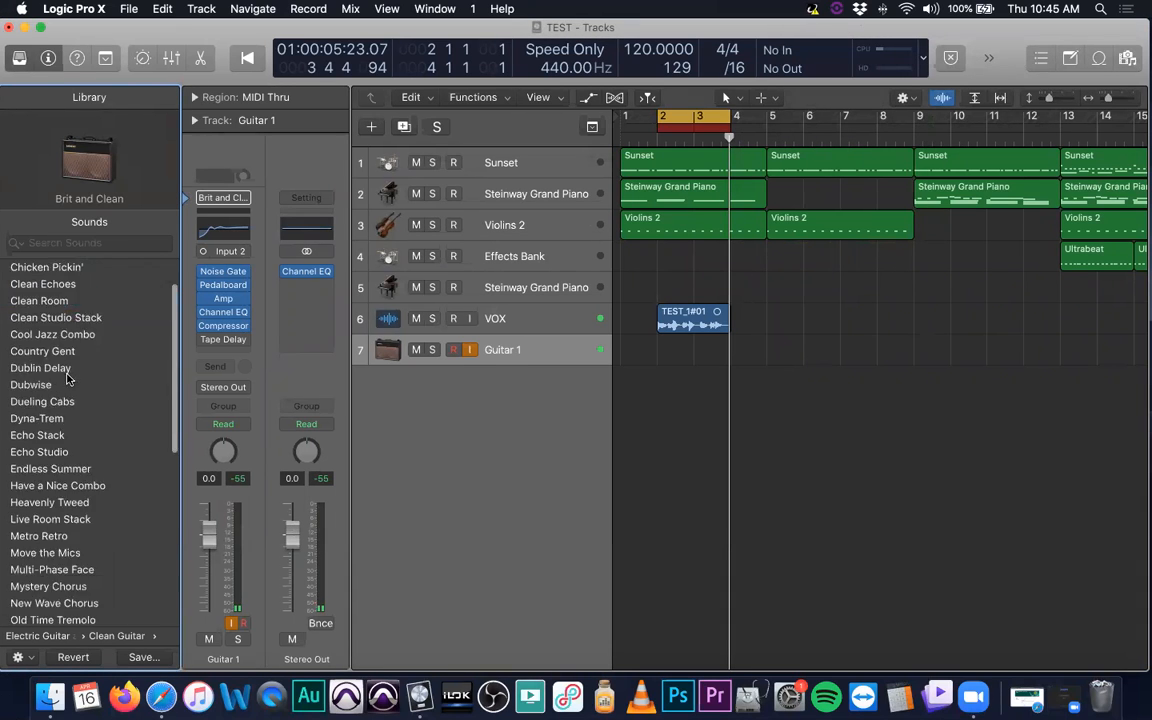
pyautogui.scroll(8, 70, 383)
pyautogui.hscroll(-5, 70, 380)
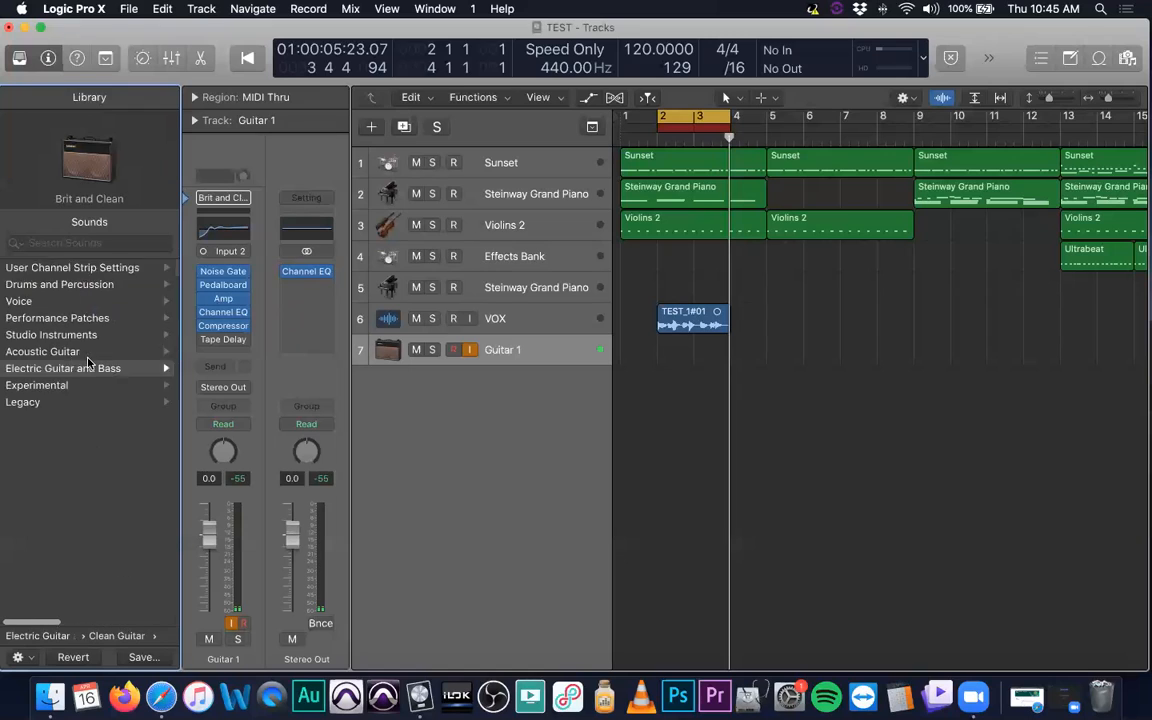
pyautogui.hscroll(-3, 70, 360)
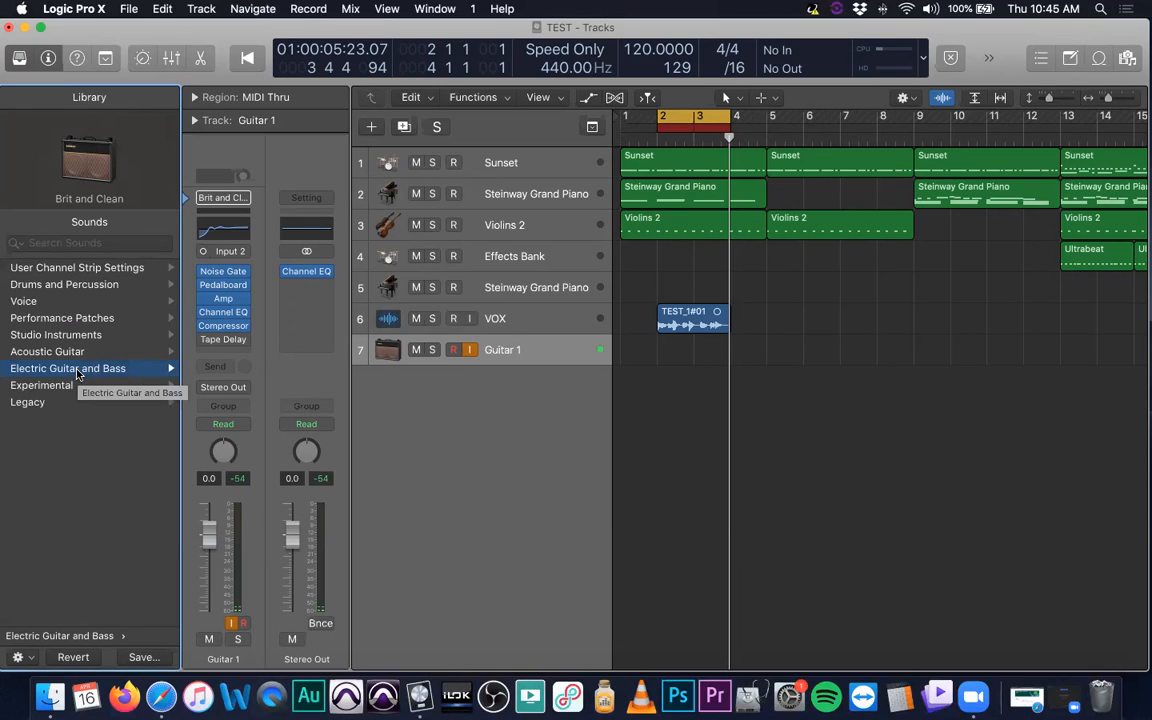
pyautogui.click(77, 369)
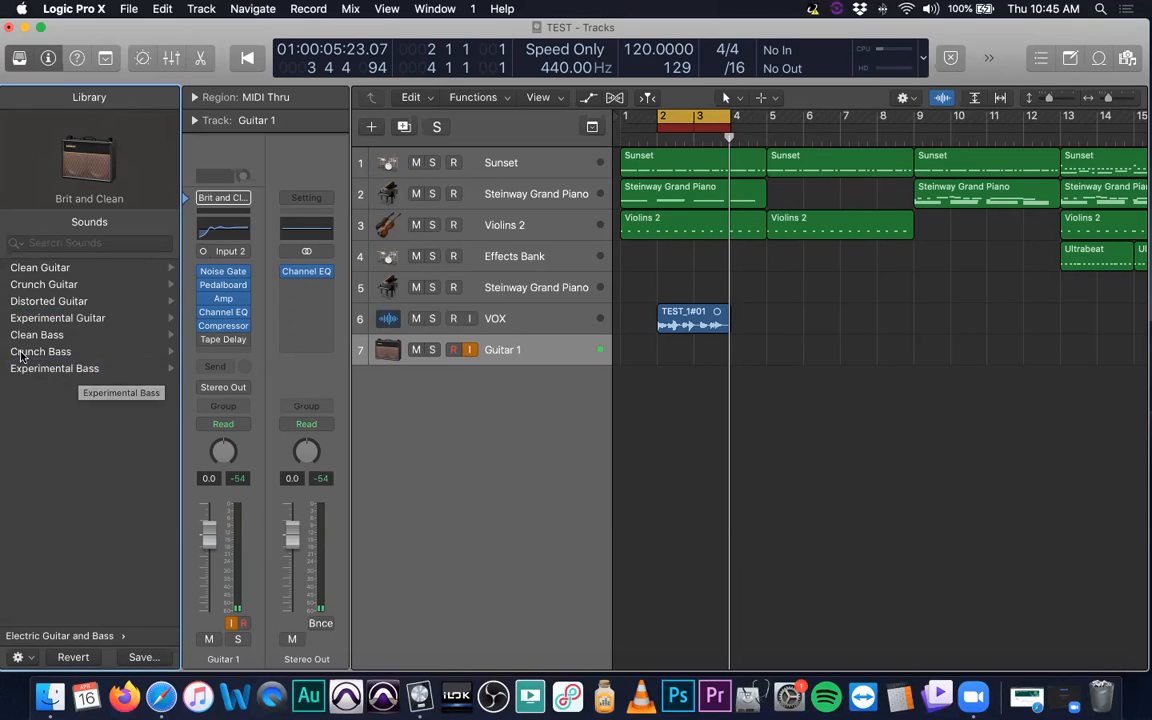
pyautogui.click(66, 301)
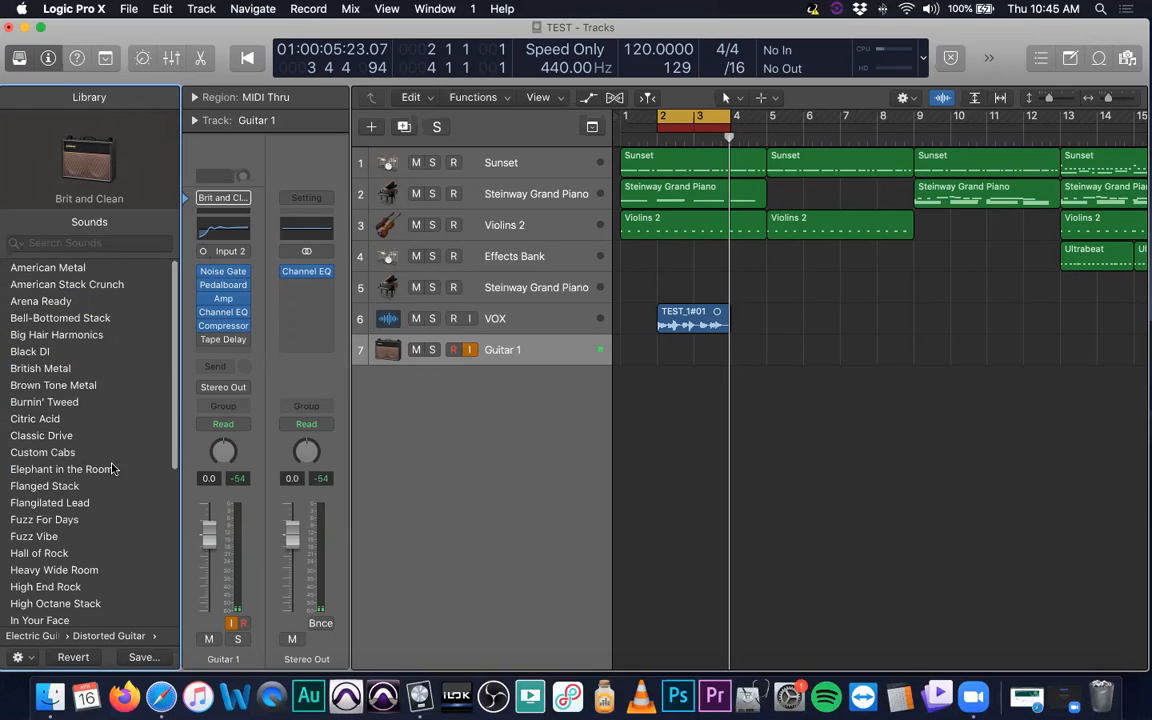
pyautogui.click(40, 418)
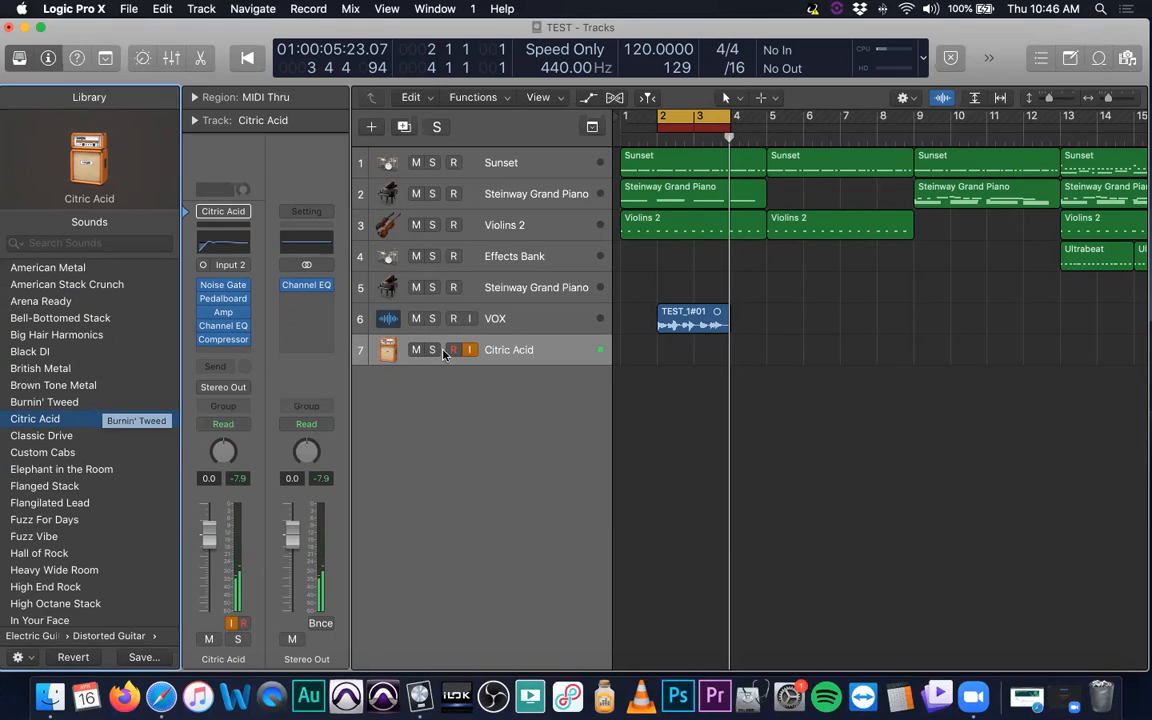
pyautogui.click(456, 441)
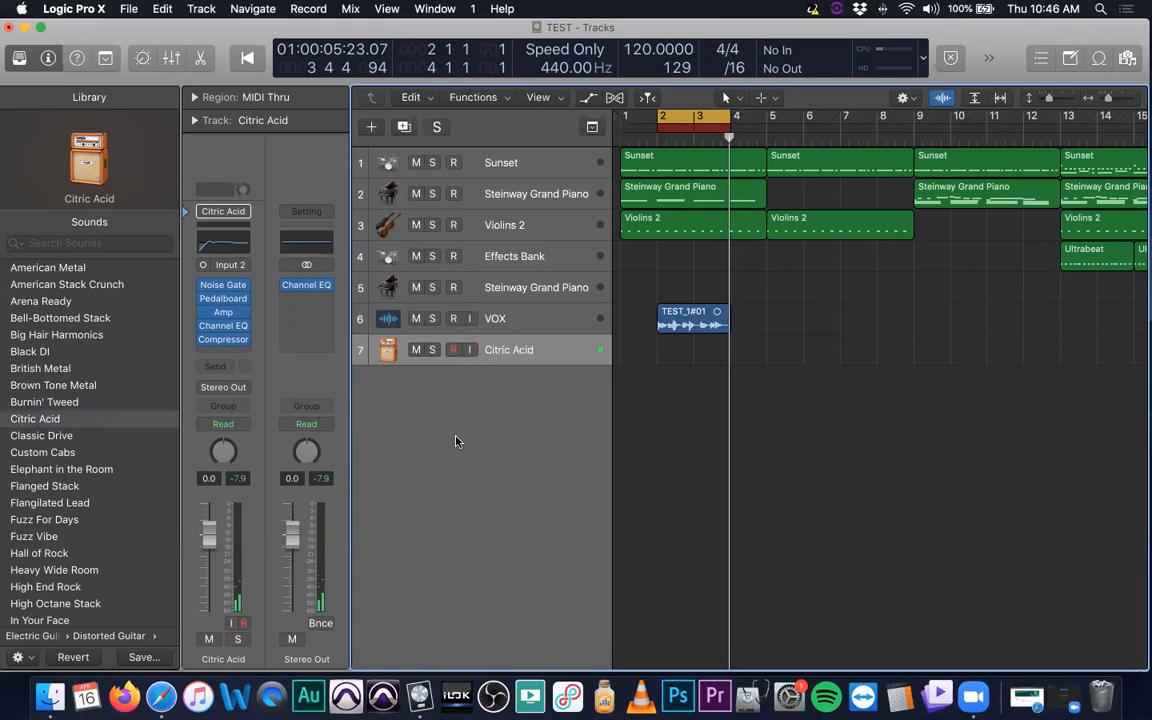
# Enlarge the track rows and inspect the Noise Gate settings on the Citric Acid channel strip
pyautogui.hscroll(1, 470, 420)
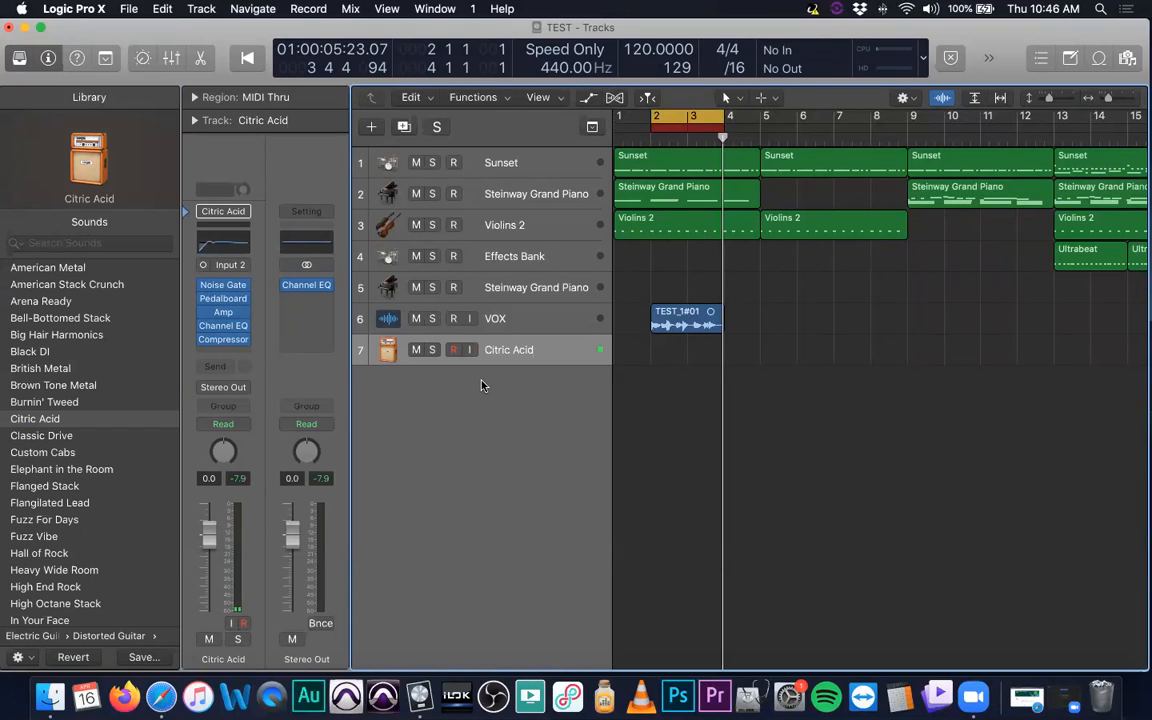
pyautogui.press('super+Down')
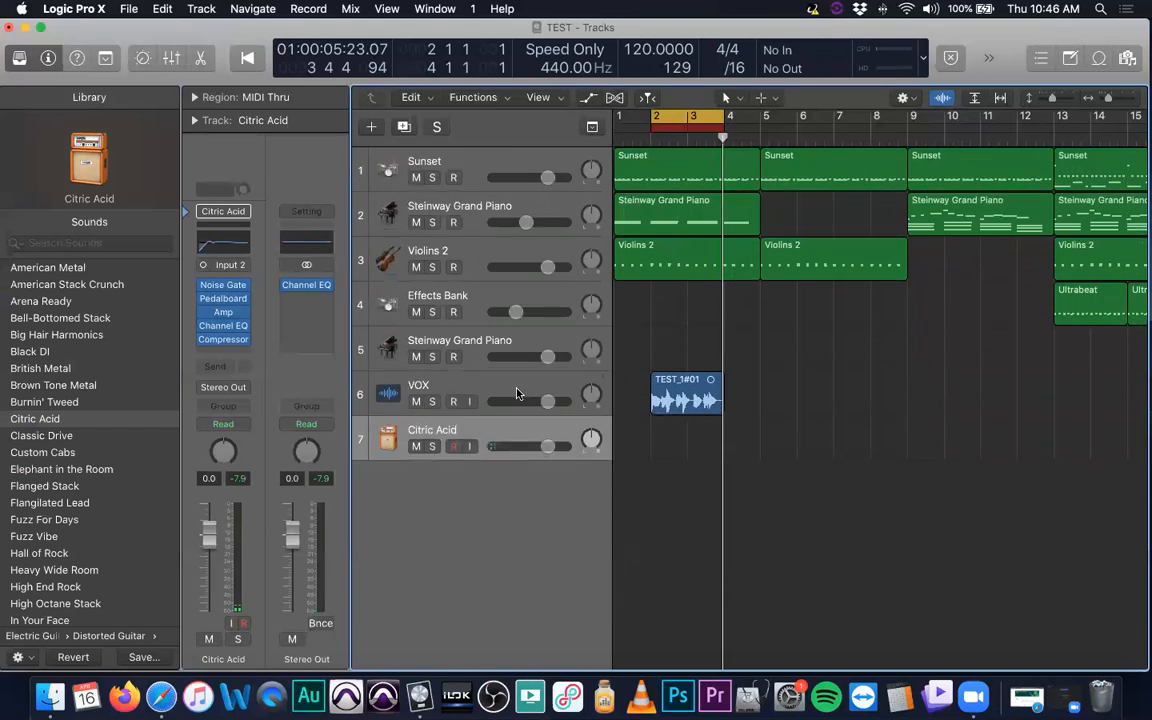
pyautogui.click(225, 287)
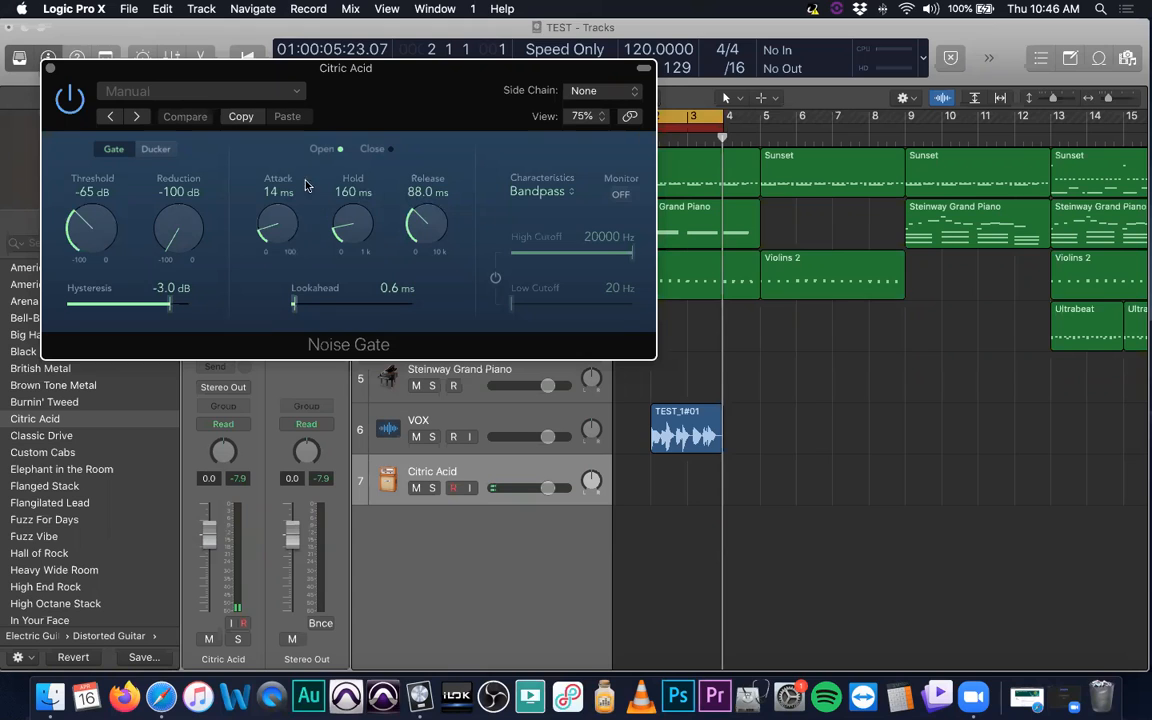
pyautogui.click(50, 68)
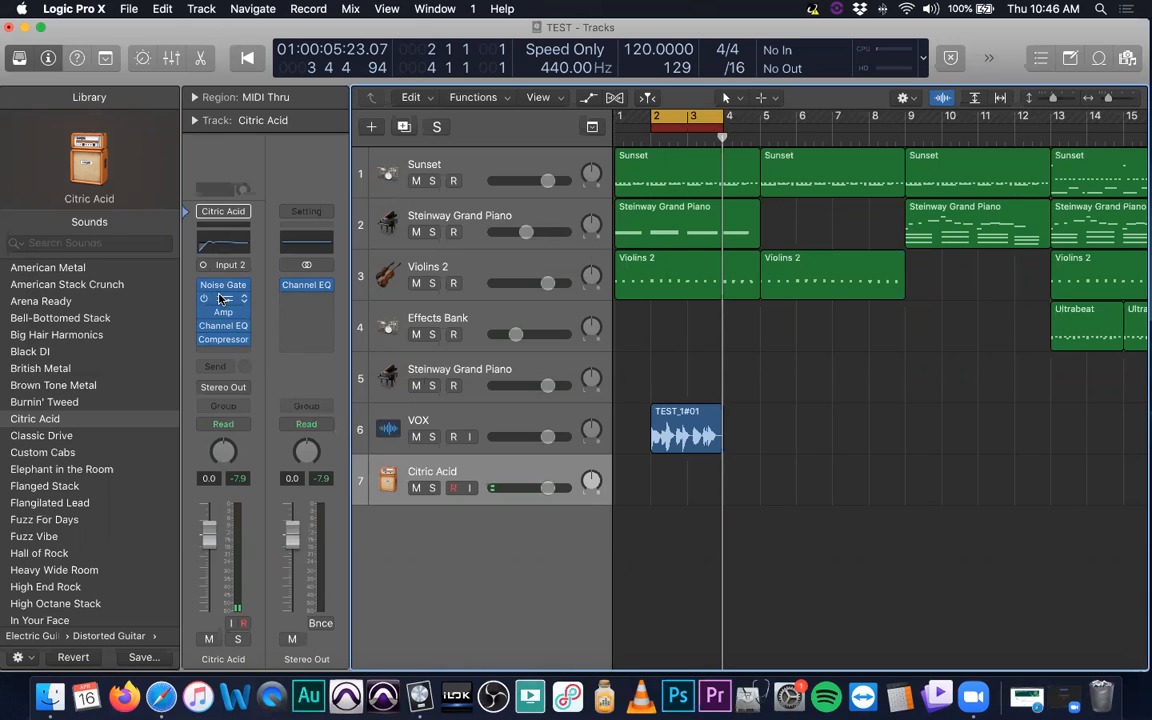
# Open the Citric Acid track's Pedalboard and review its pedal chain from the Roswell Ringer to the Tru-Tape Delay
pyautogui.click(221, 299)
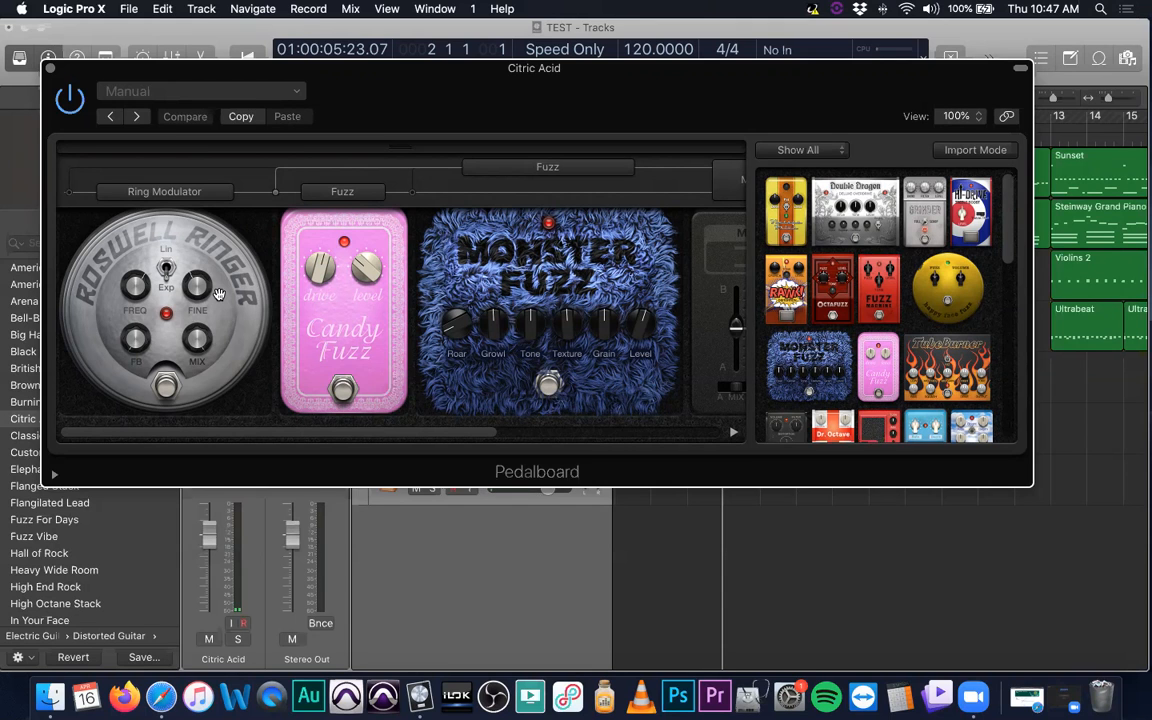
pyautogui.moveTo(372, 68); pyautogui.dragTo(463, 185)
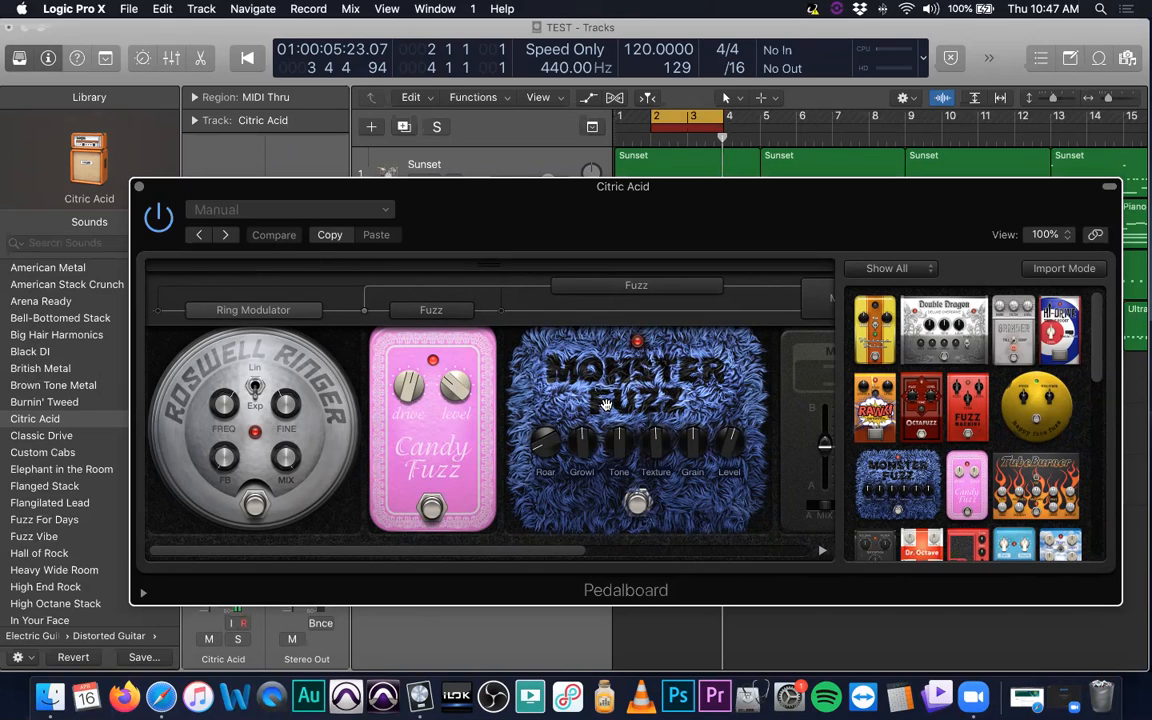
pyautogui.moveTo(548, 550); pyautogui.dragTo(779, 558)
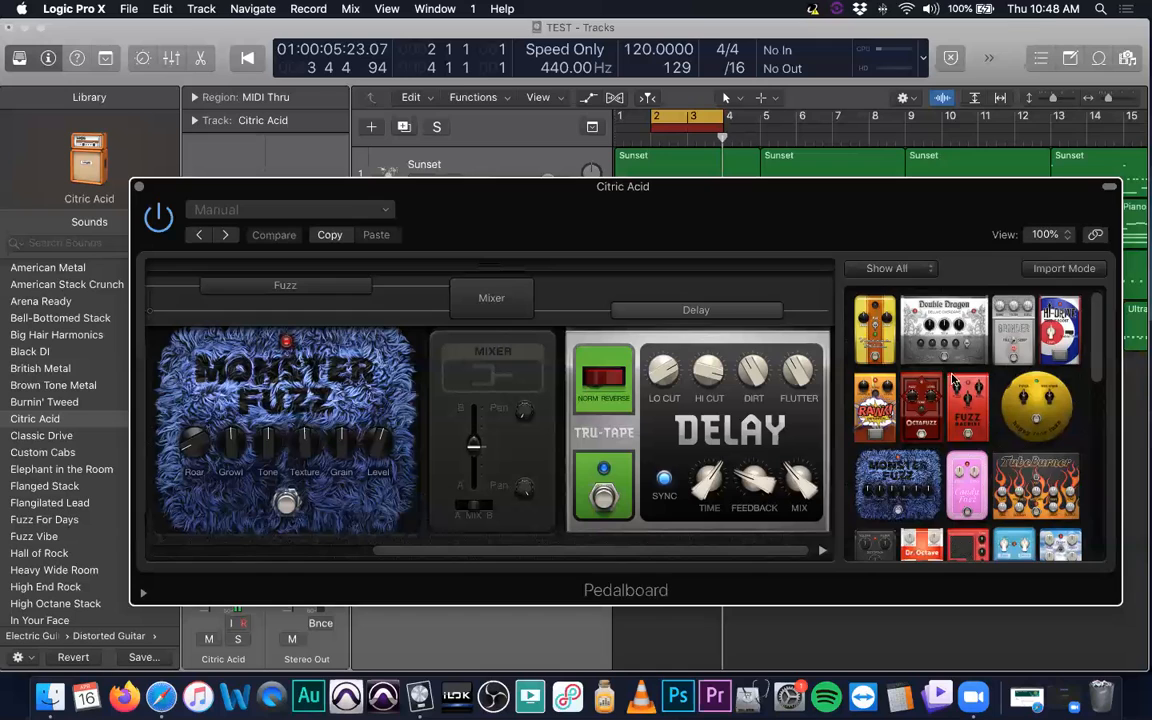
# Add the Total Tremolo pedal after the Tru-Tape Delay and route it to the parallel bus
pyautogui.scroll(-5, 1000, 388)
pyautogui.scroll(5, 985, 392)
pyautogui.moveTo(899, 444); pyautogui.dragTo(793, 420)
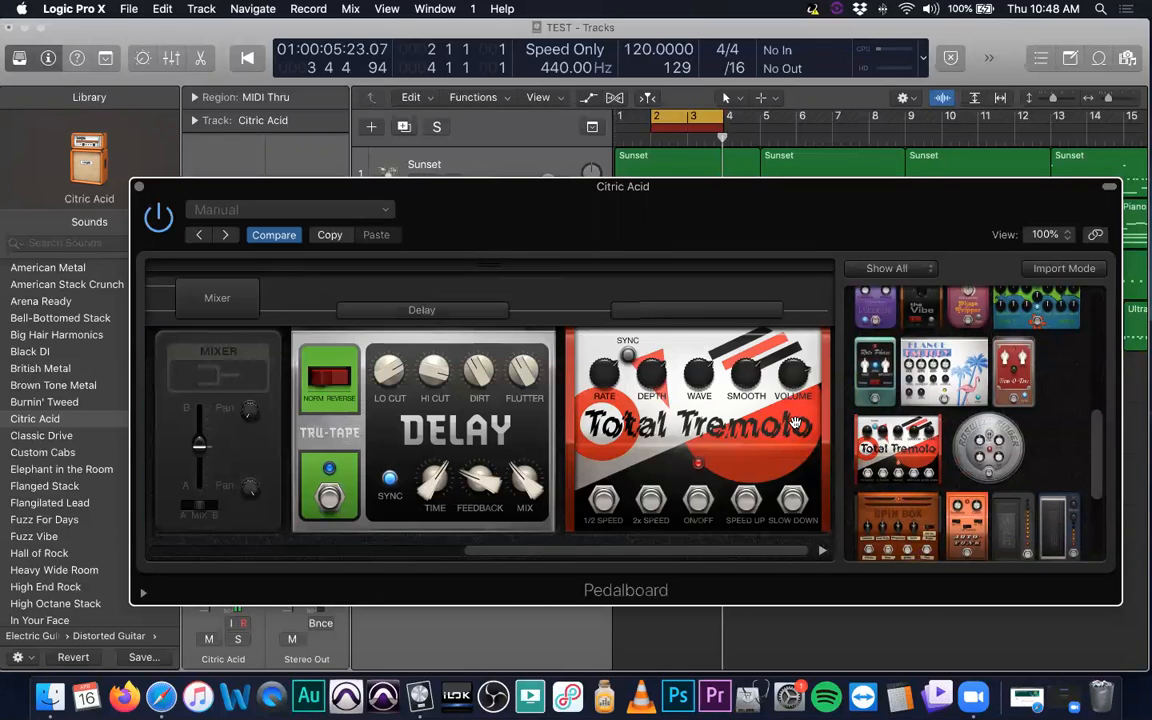
pyautogui.click(675, 314)
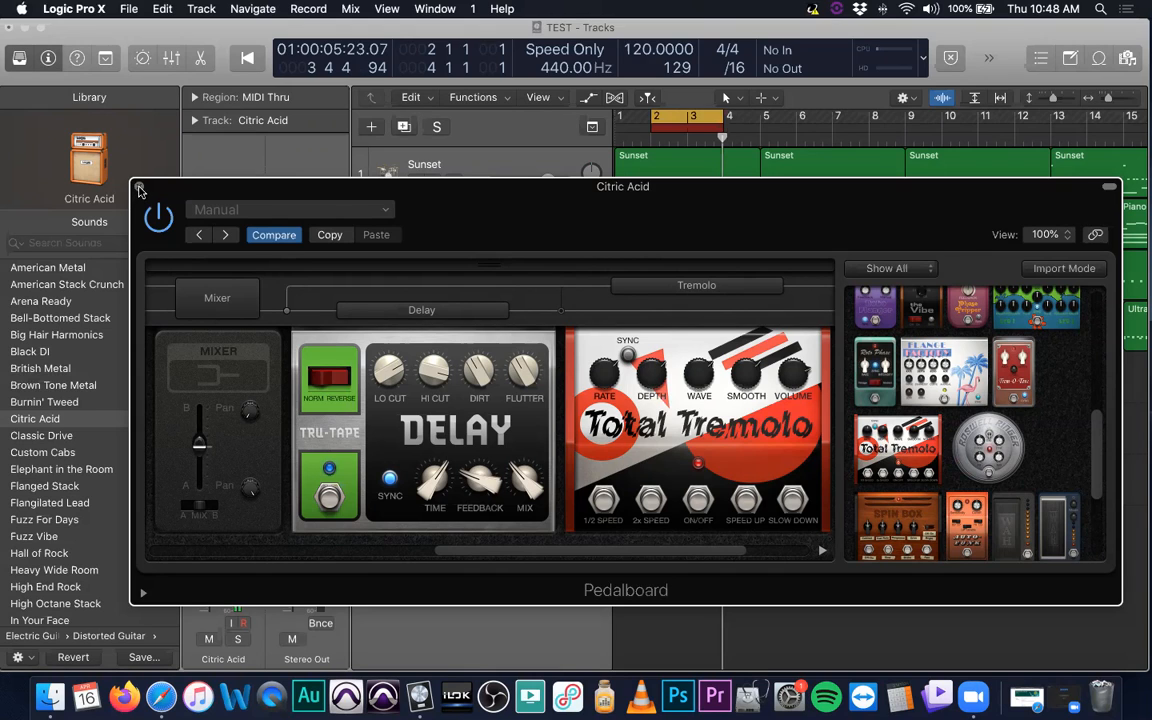
# Add the Classic Wah and Modern Wah pedals after Total Tremolo, and close the Pedalboard window
pyautogui.moveTo(1017, 531); pyautogui.dragTo(845, 459)
pyautogui.moveTo(1059, 532); pyautogui.dragTo(816, 452)
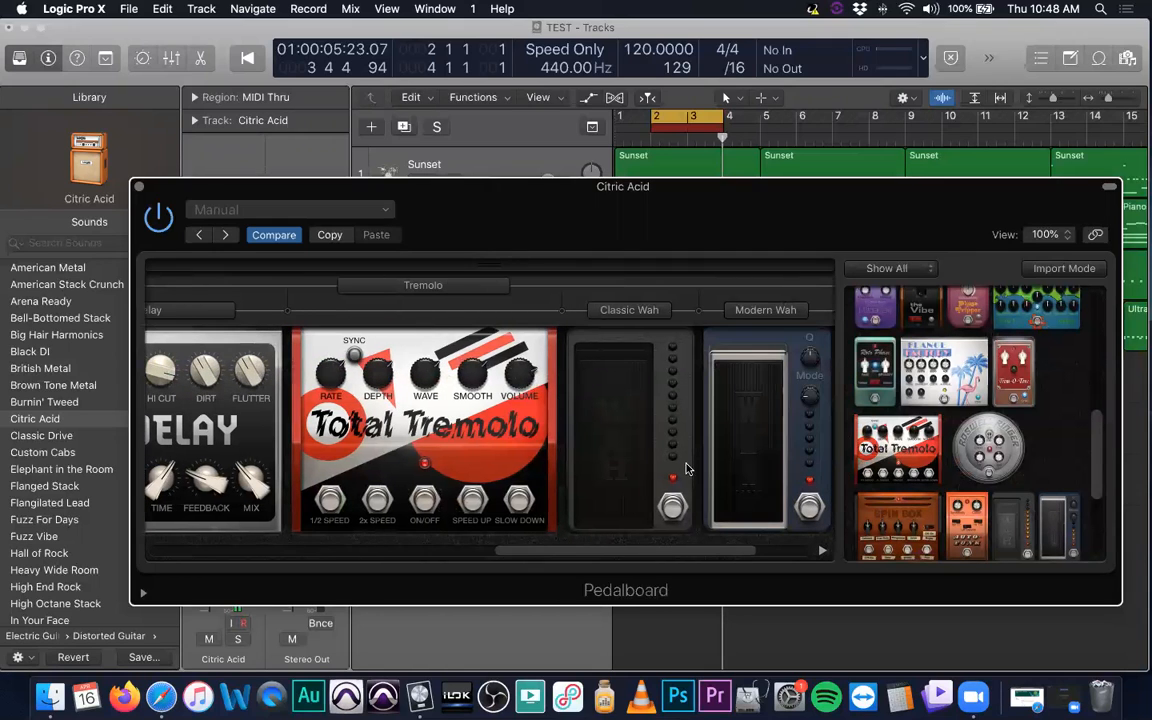
pyautogui.click(138, 186)
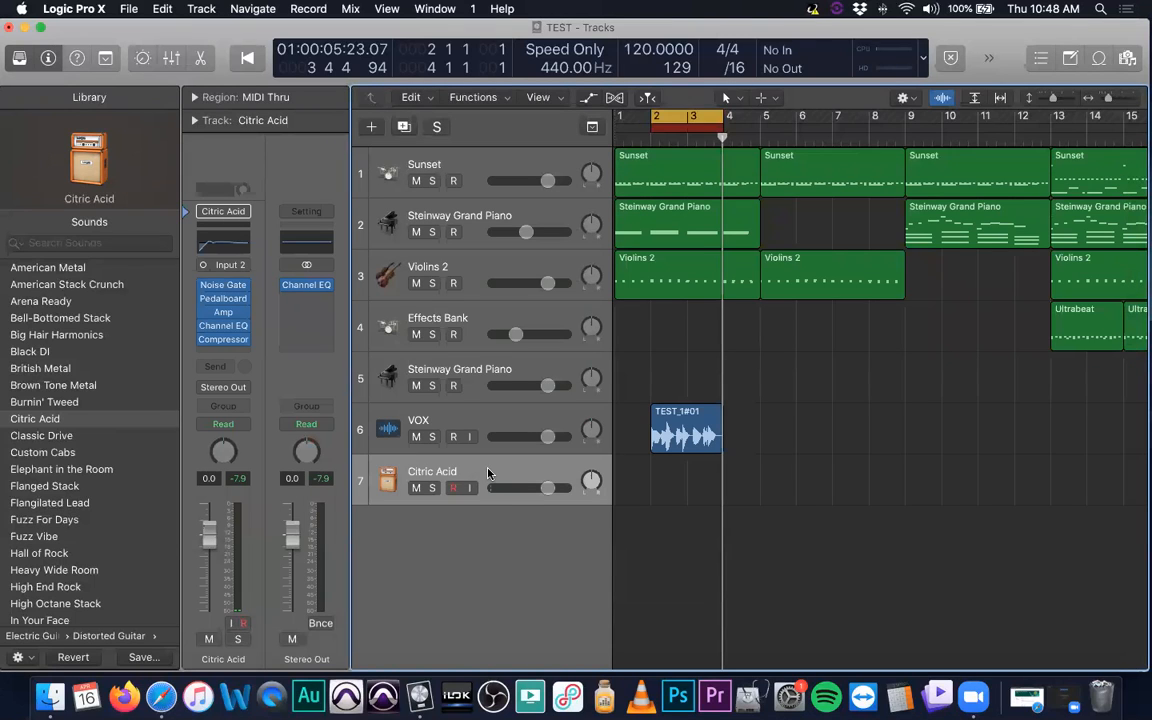
pyautogui.scroll(1, 506, 501)
pyautogui.scroll(3, 506, 501)
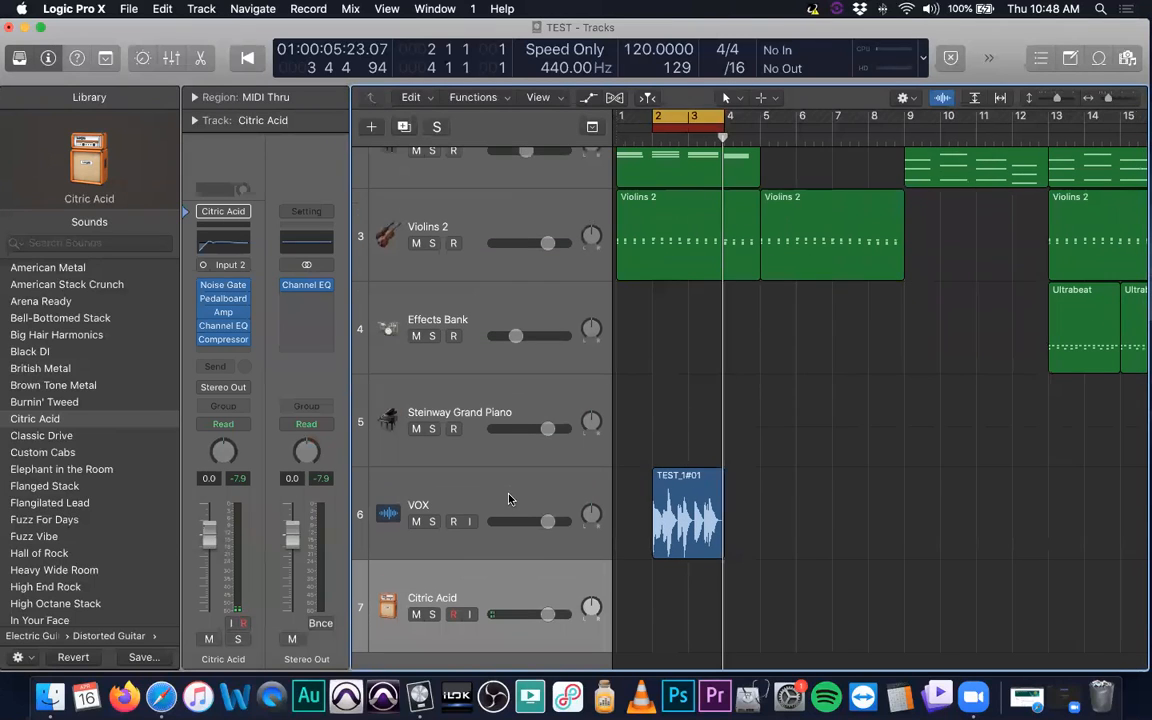
# Open the Citric Acid amp, shift the cabinet microphone off-axis, and close the Amp Designer window
pyautogui.click(250, 318)
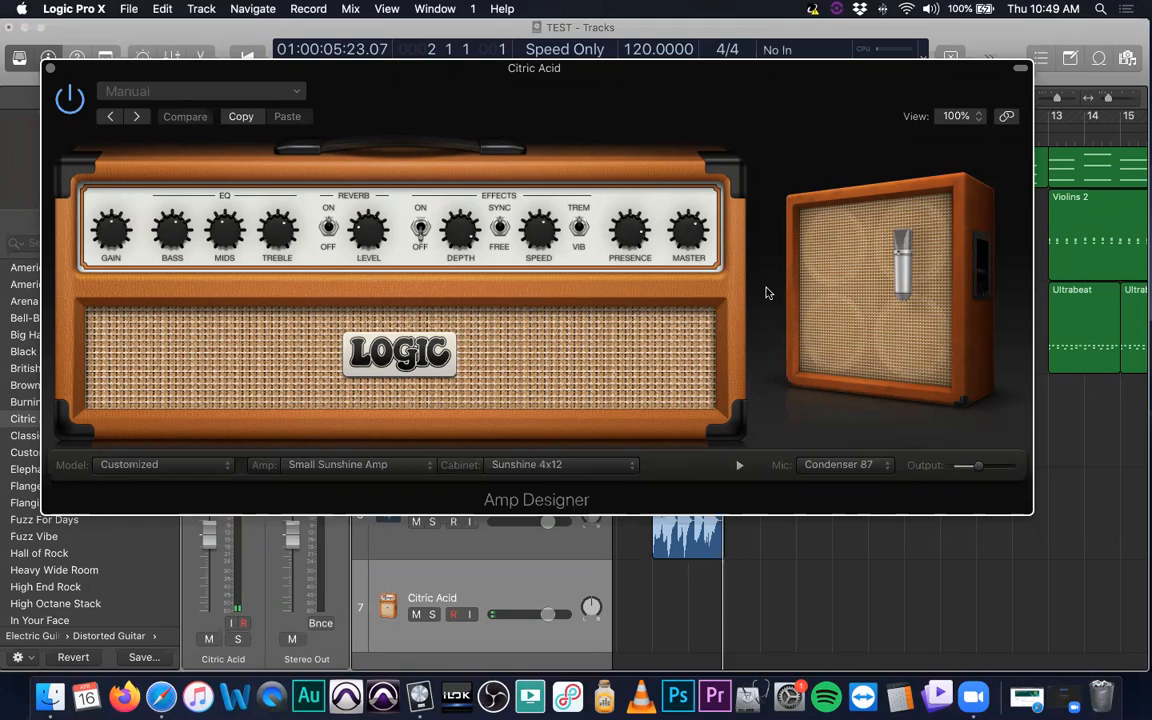
pyautogui.moveTo(866, 268)
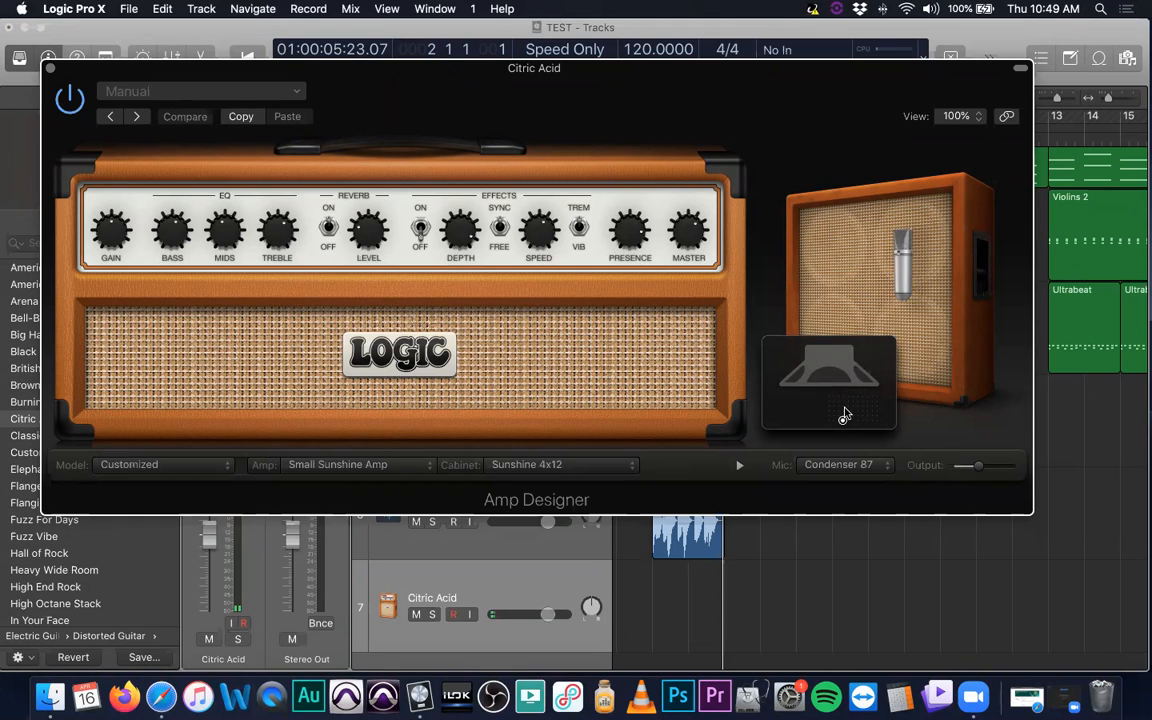
pyautogui.moveTo(841, 416)
pyautogui.mouseDown()
pyautogui.moveTo(864, 414)
pyautogui.moveTo(835, 395)
pyautogui.mouseUp()
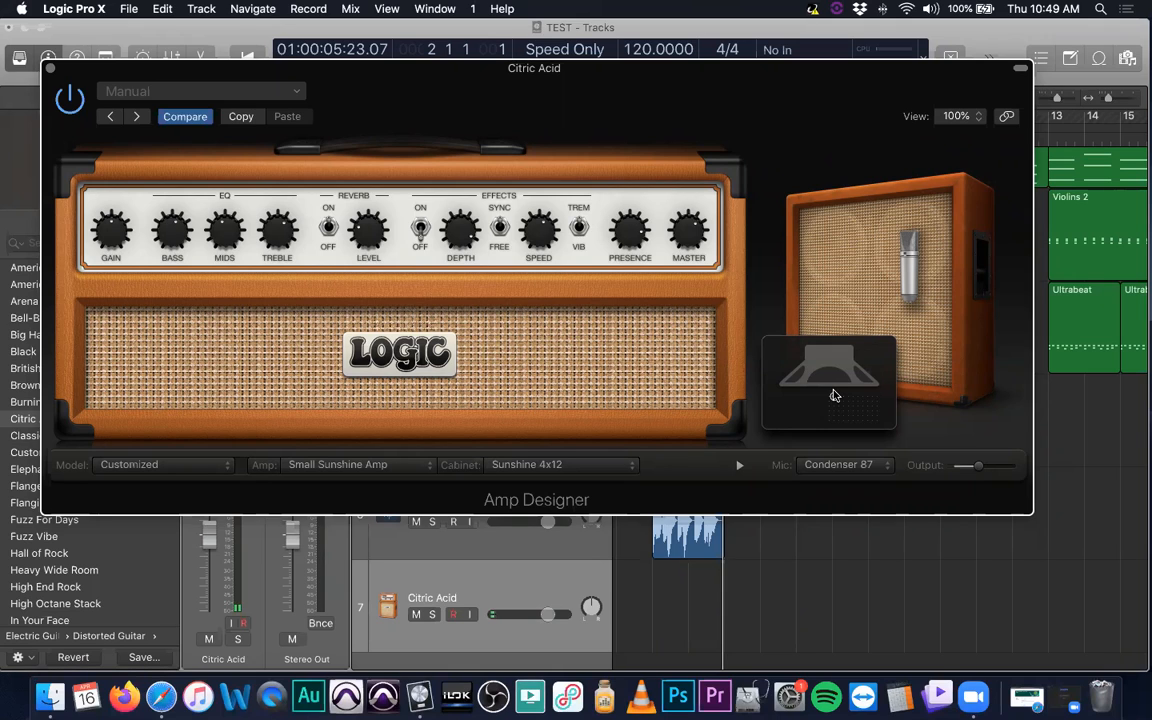
pyautogui.moveTo(835, 396)
pyautogui.mouseDown()
pyautogui.moveTo(835, 423)
pyautogui.moveTo(861, 419)
pyautogui.moveTo(846, 424)
pyautogui.moveTo(838, 410)
pyautogui.moveTo(874, 391)
pyautogui.moveTo(874, 419)
pyautogui.moveTo(856, 411)
pyautogui.mouseUp()
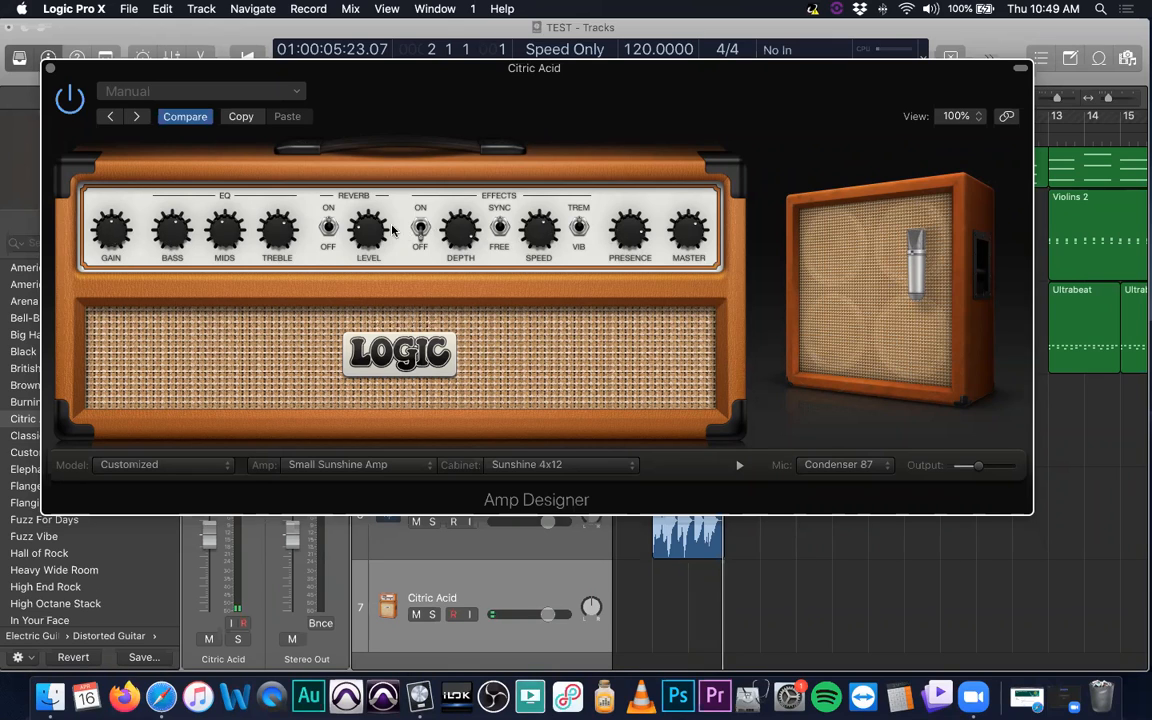
pyautogui.click(50, 68)
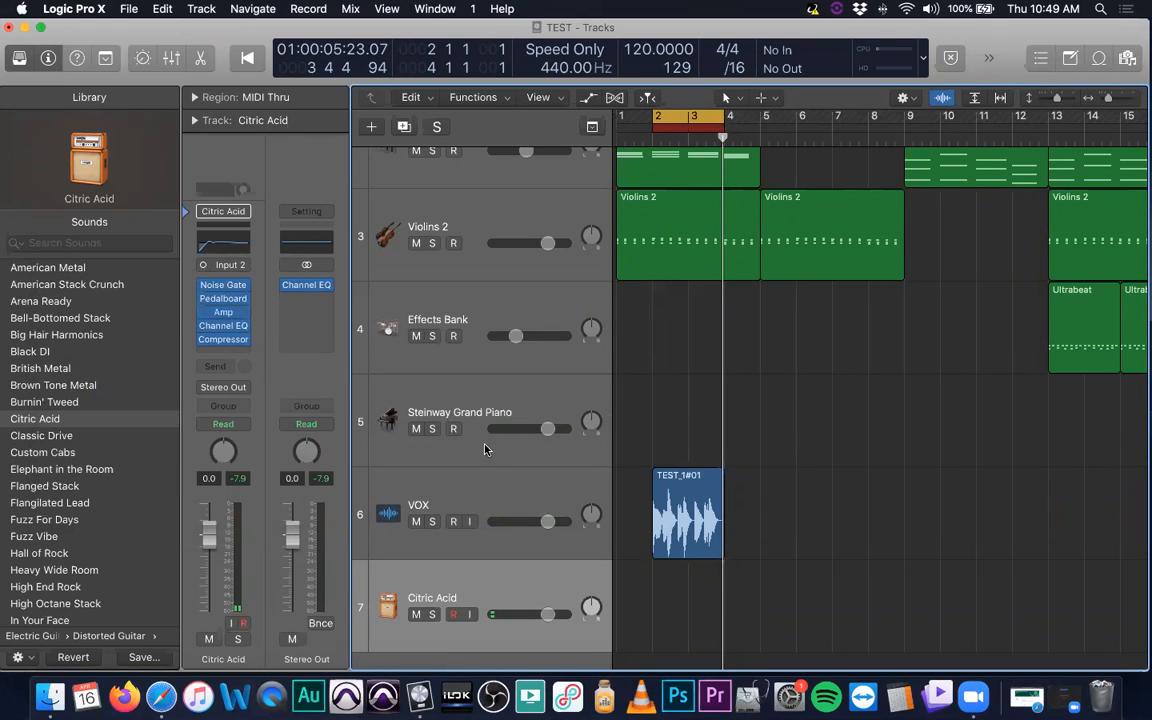
# Show track automation and review the Pedalboard and Amp parameters that can be automated on the Citric Acid track
pyautogui.scroll(-2, 490, 452)
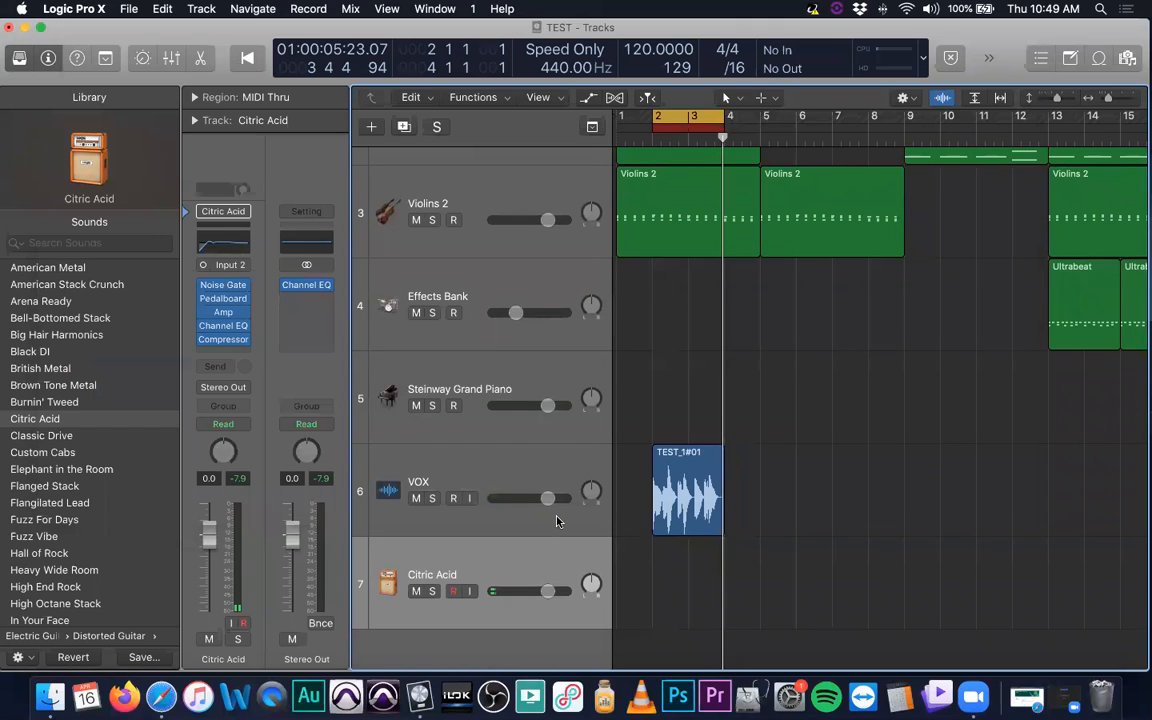
pyautogui.press('a')
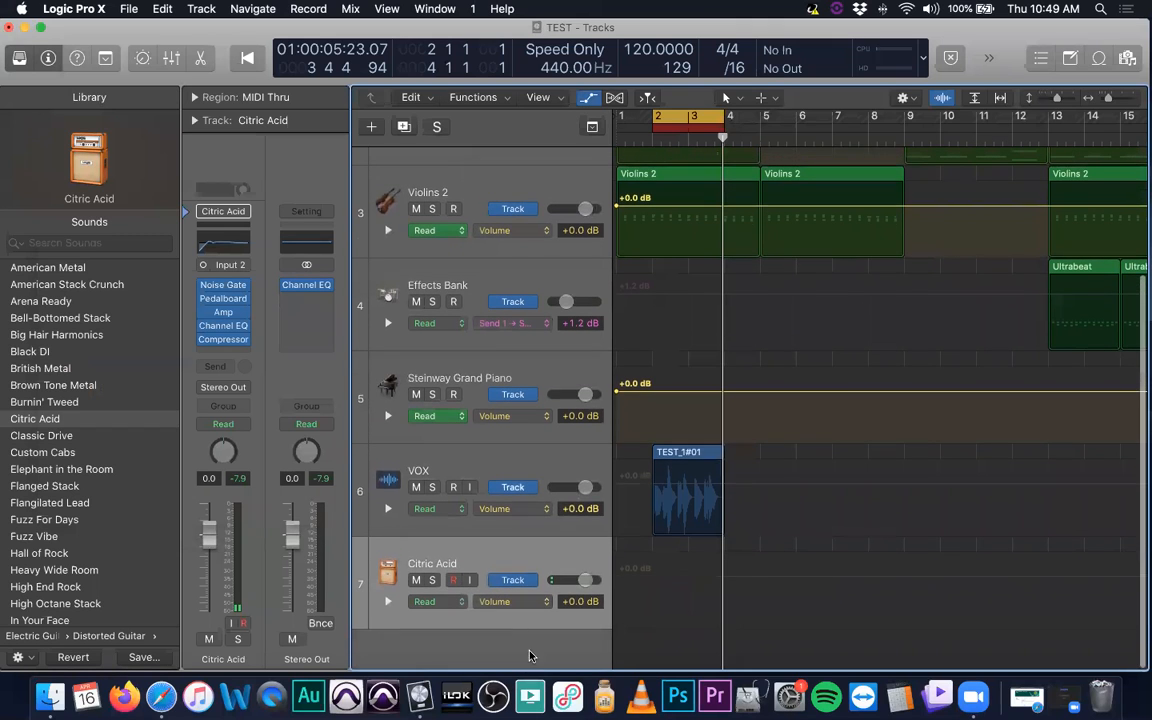
pyautogui.click(515, 601)
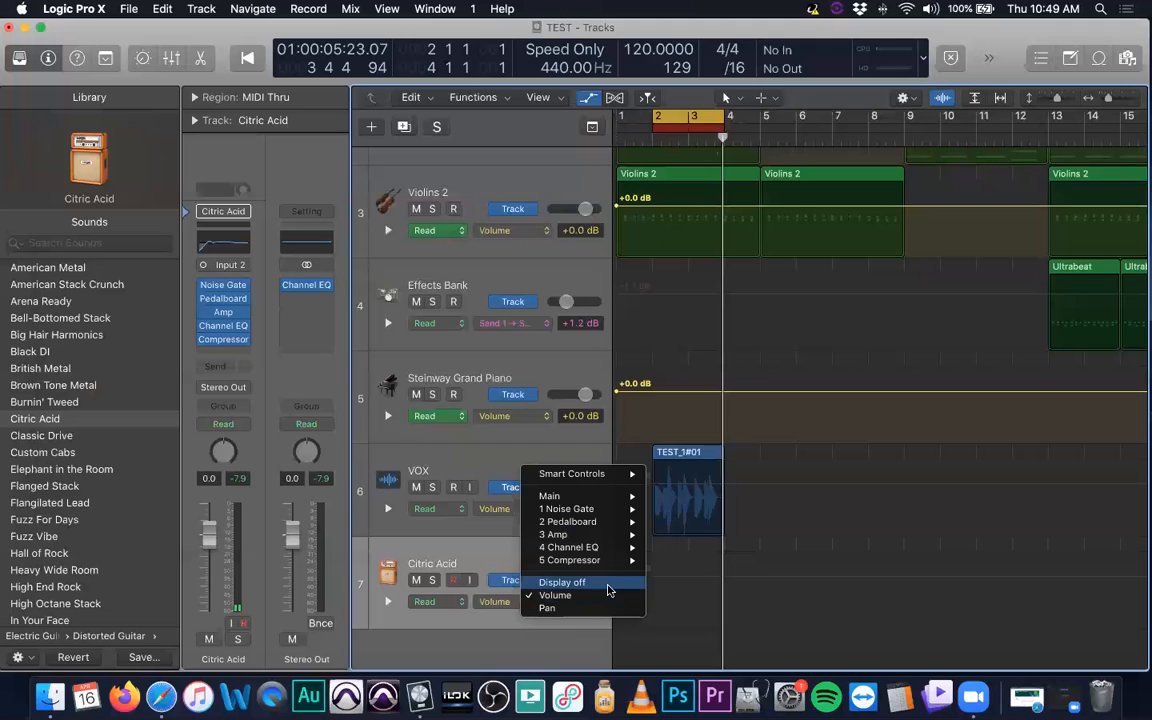
pyautogui.moveTo(616, 522)
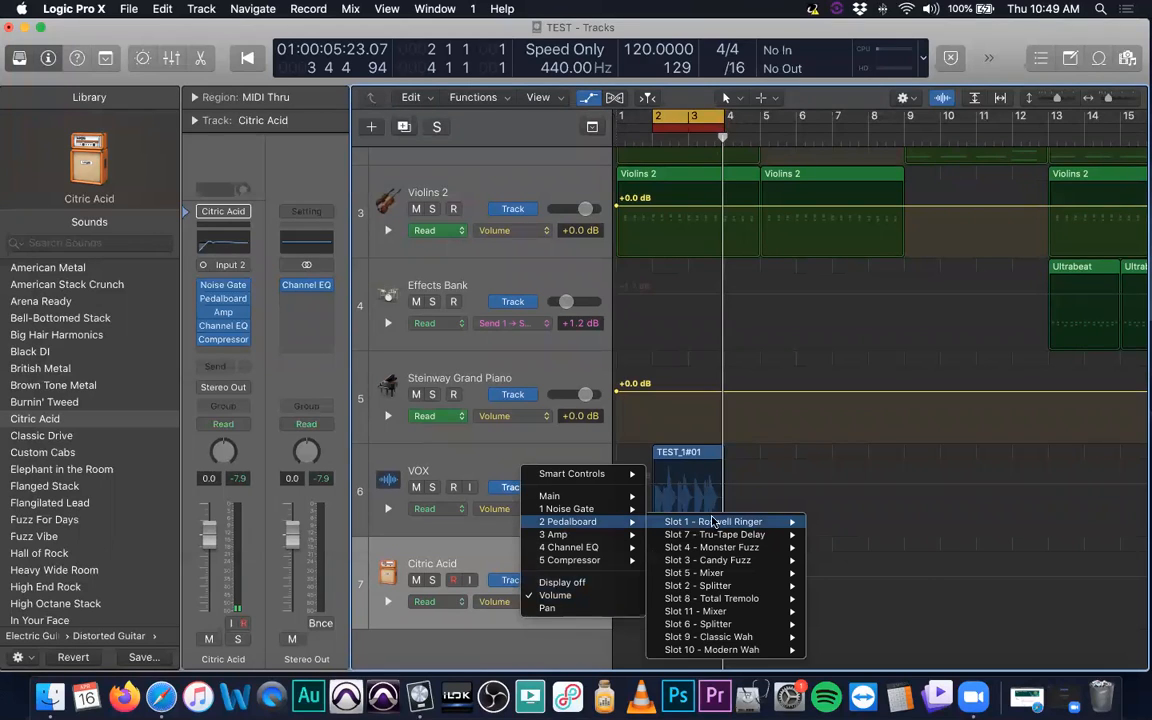
pyautogui.moveTo(732, 524)
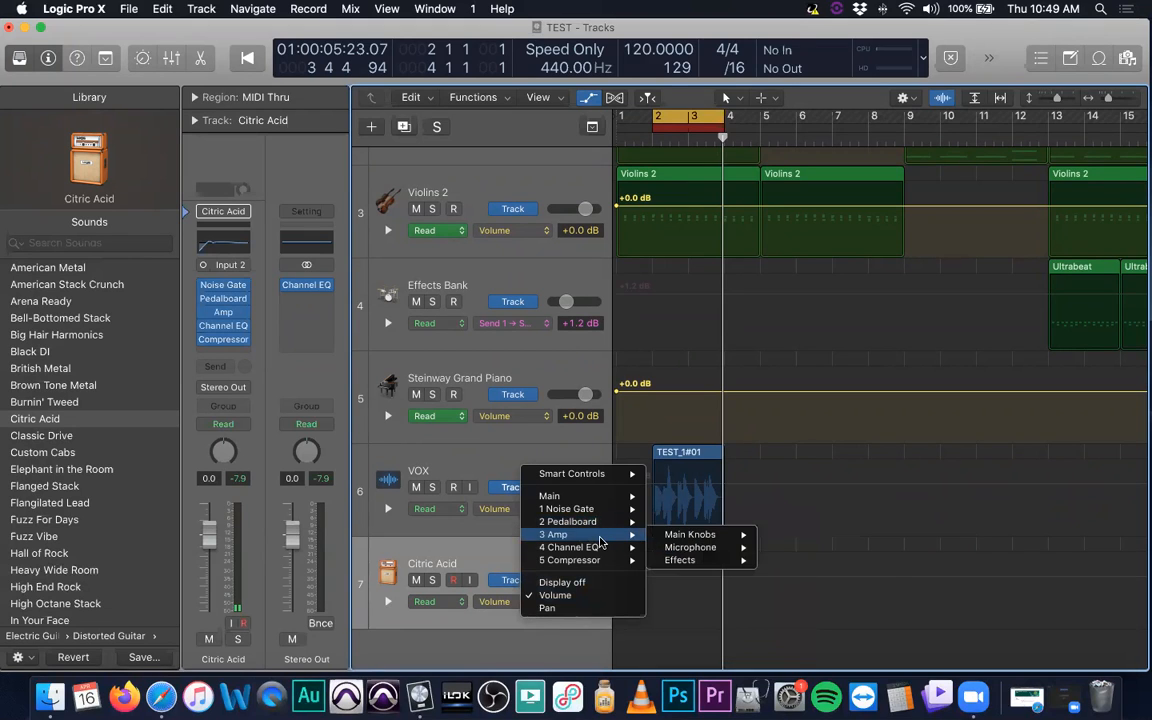
pyautogui.moveTo(715, 551)
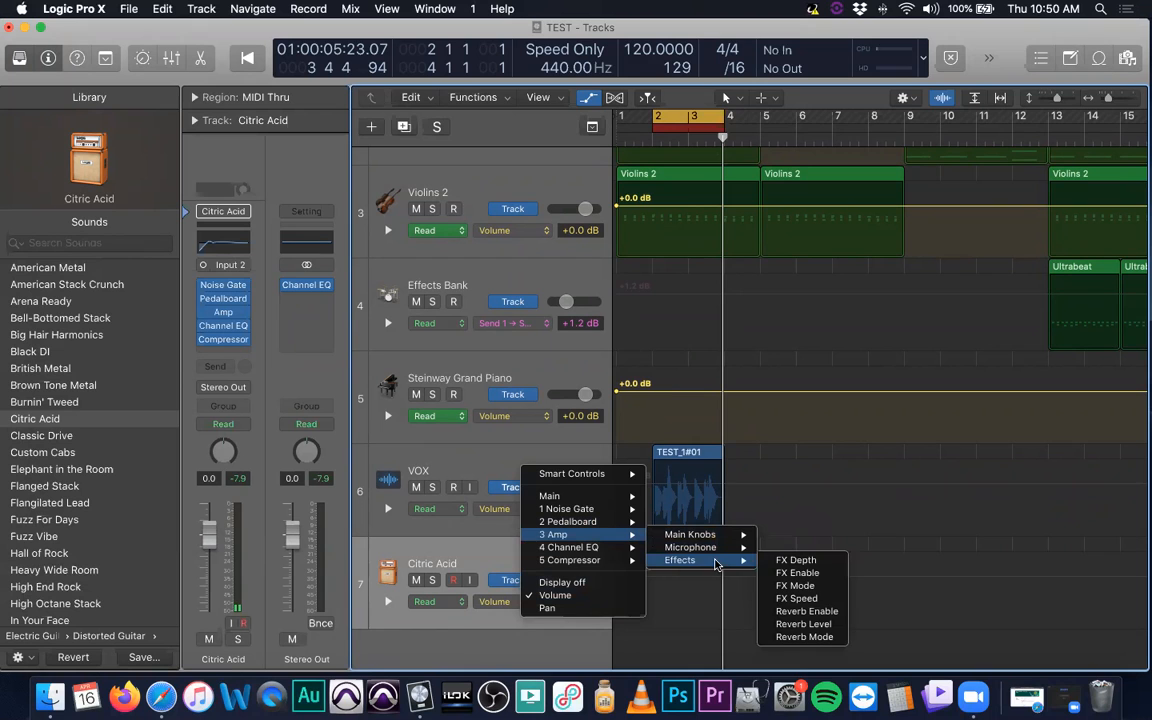
pyautogui.click(830, 515)
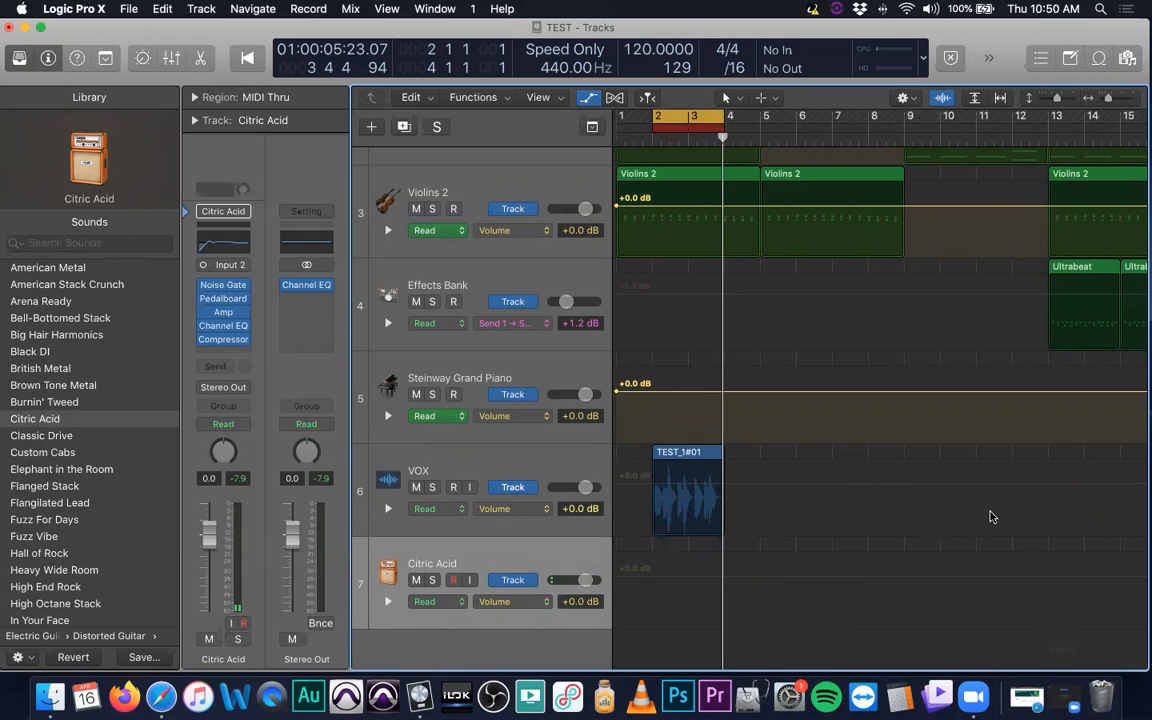
# Browse the Library from the Distorted Guitar patches up to the top-level categories and back, and dismiss the security notification
pyautogui.moveTo(1003, 30)
pyautogui.mouseDown()
pyautogui.moveTo(875, 30)
pyautogui.moveTo(1018, 22)
pyautogui.mouseUp()
pyautogui.click(1073, 706)
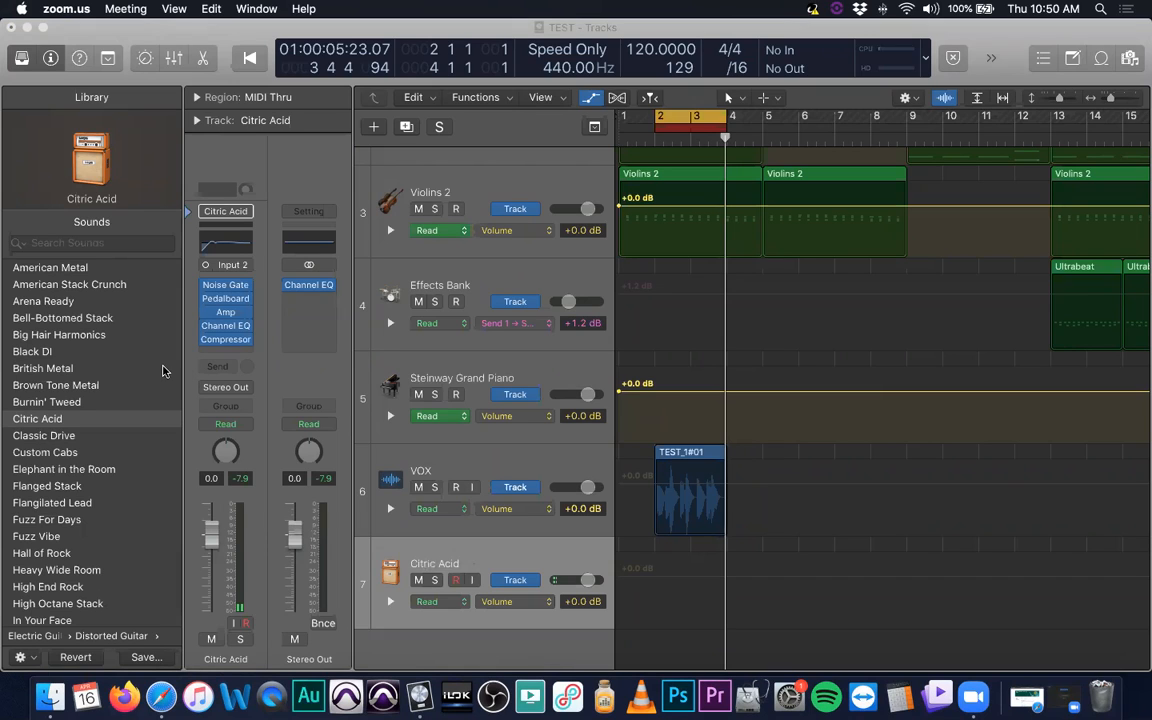
pyautogui.hscroll(-2, 107, 398)
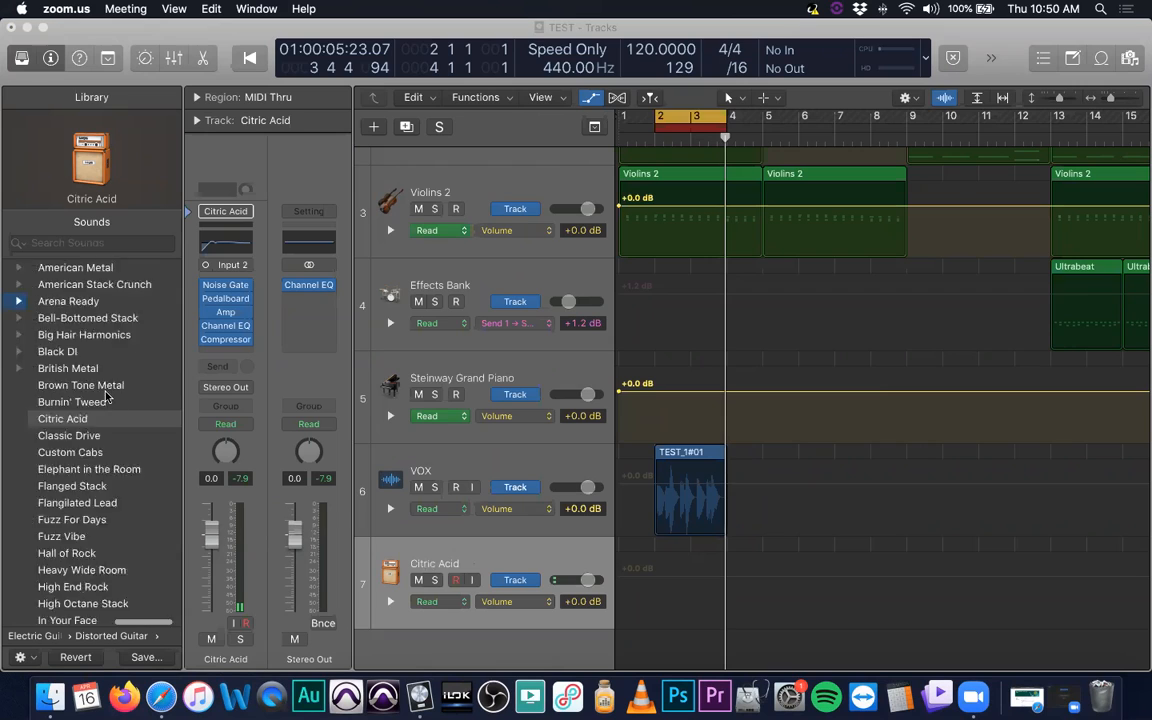
pyautogui.hscroll(-3, 107, 398)
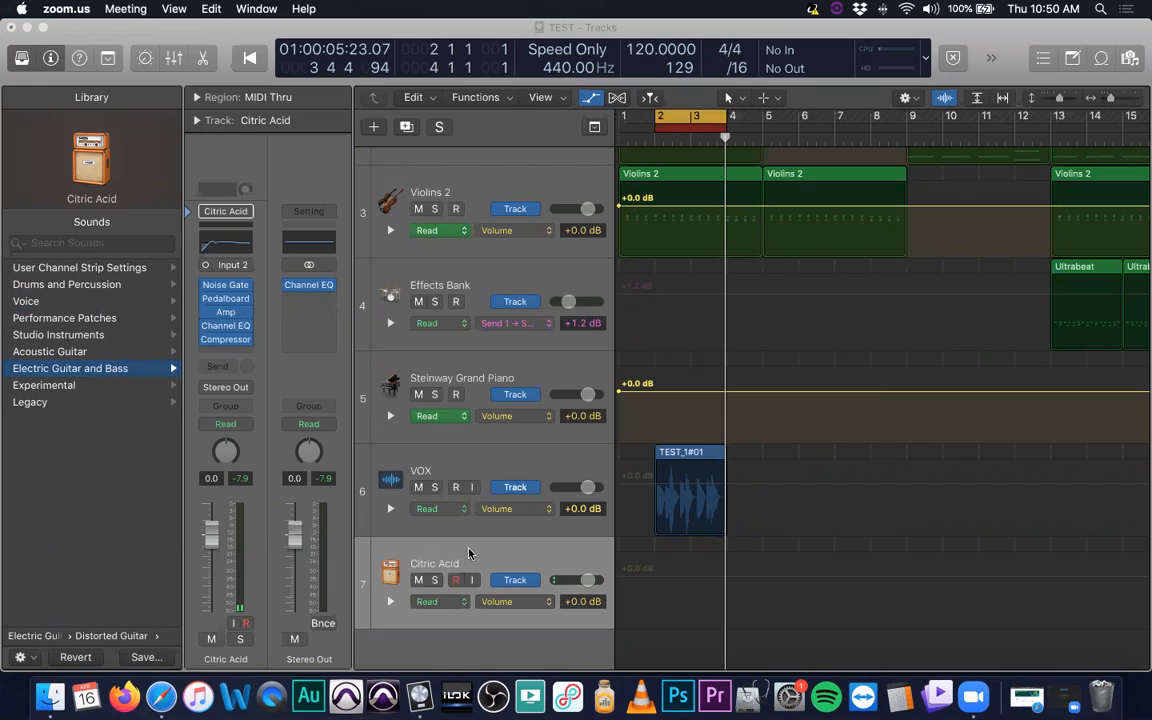
pyautogui.hscroll(3, 44, 357)
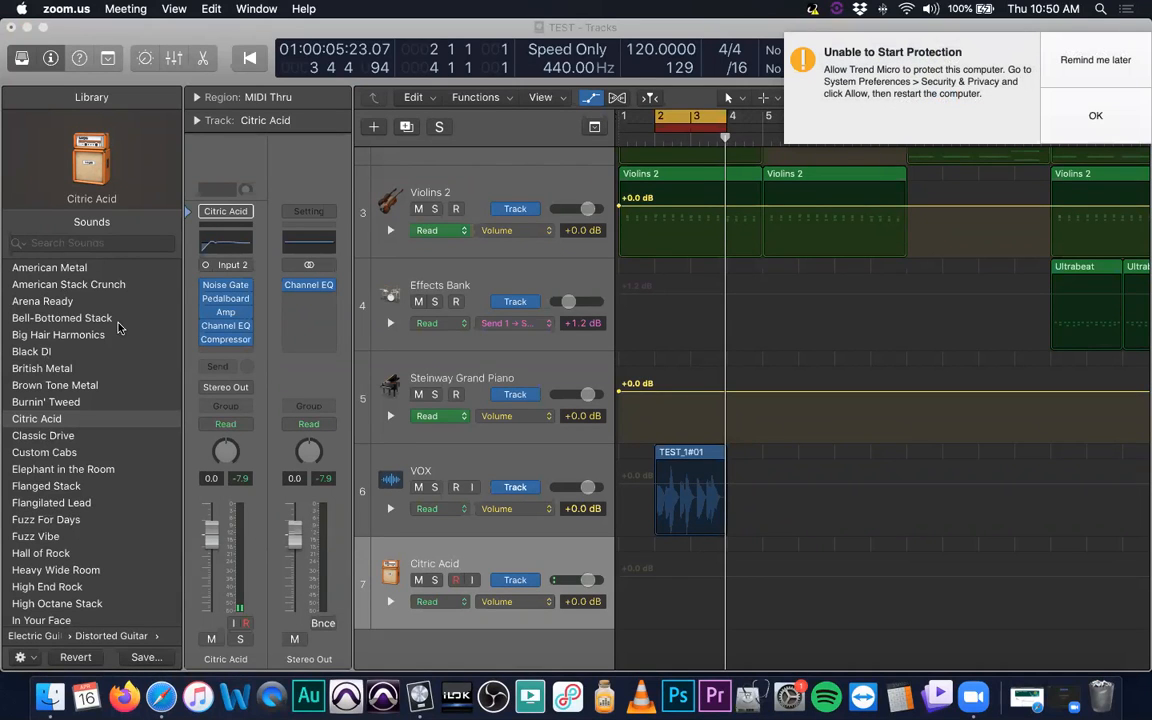
pyautogui.click(1114, 70)
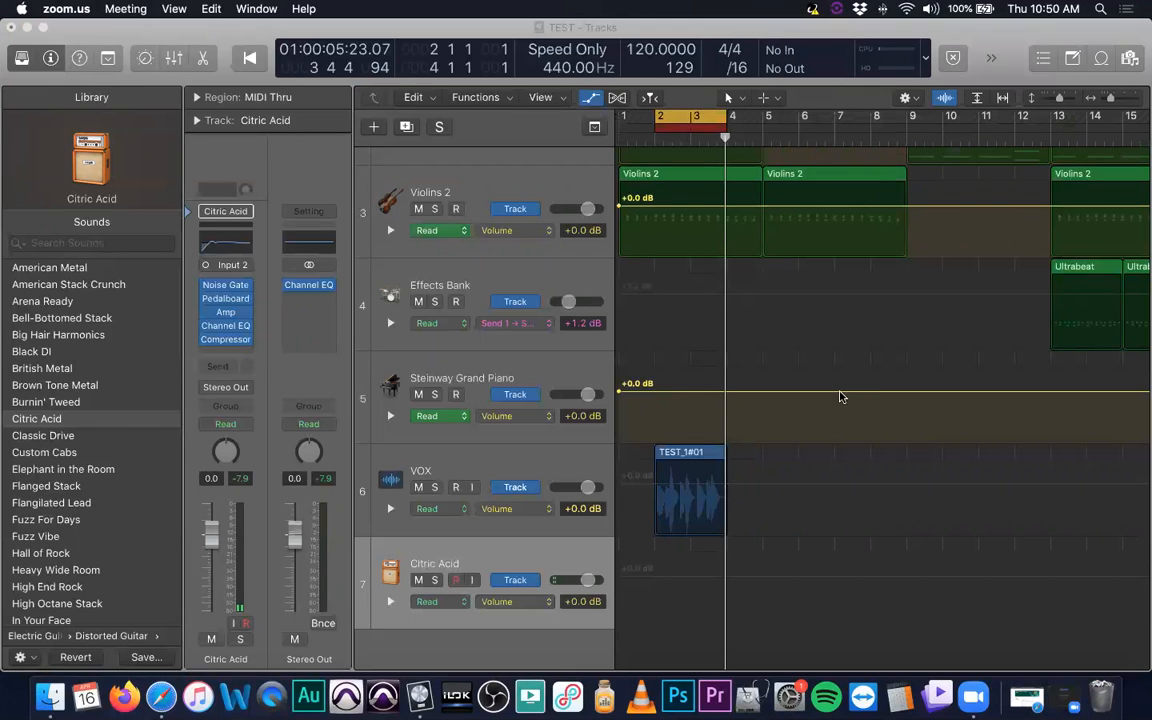
# Switch off the cycle area and hide the track automation
pyautogui.scroll(5, 739, 307)
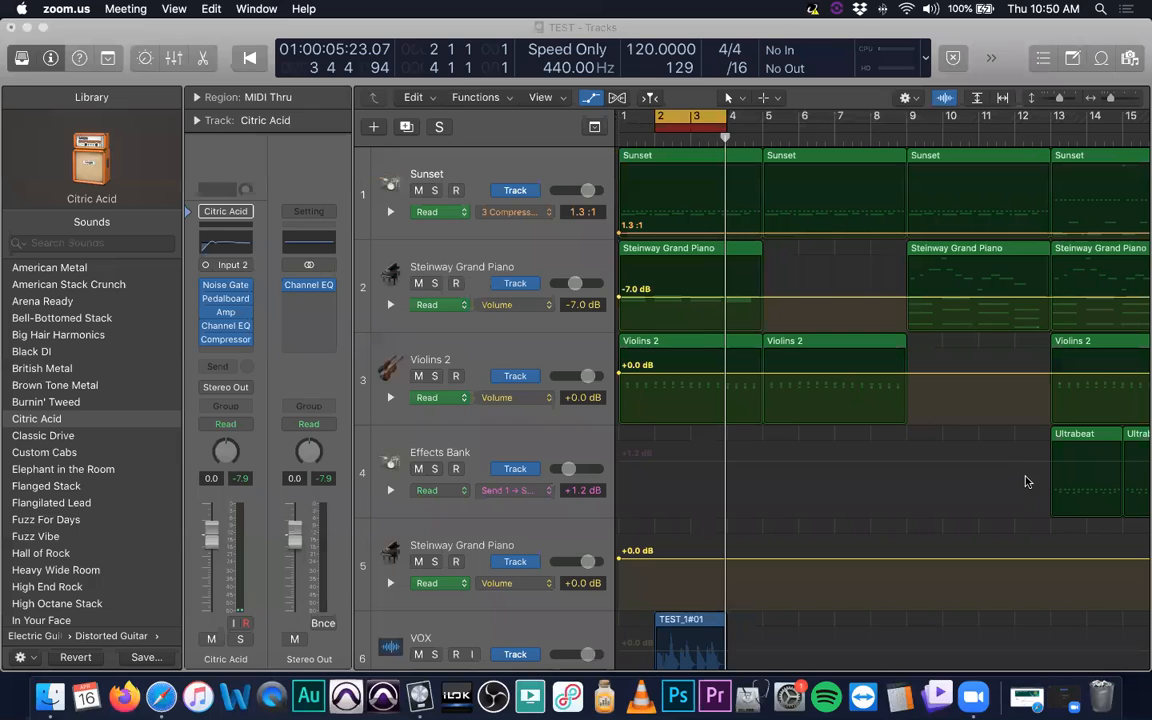
pyautogui.click(675, 132)
pyautogui.press('a')
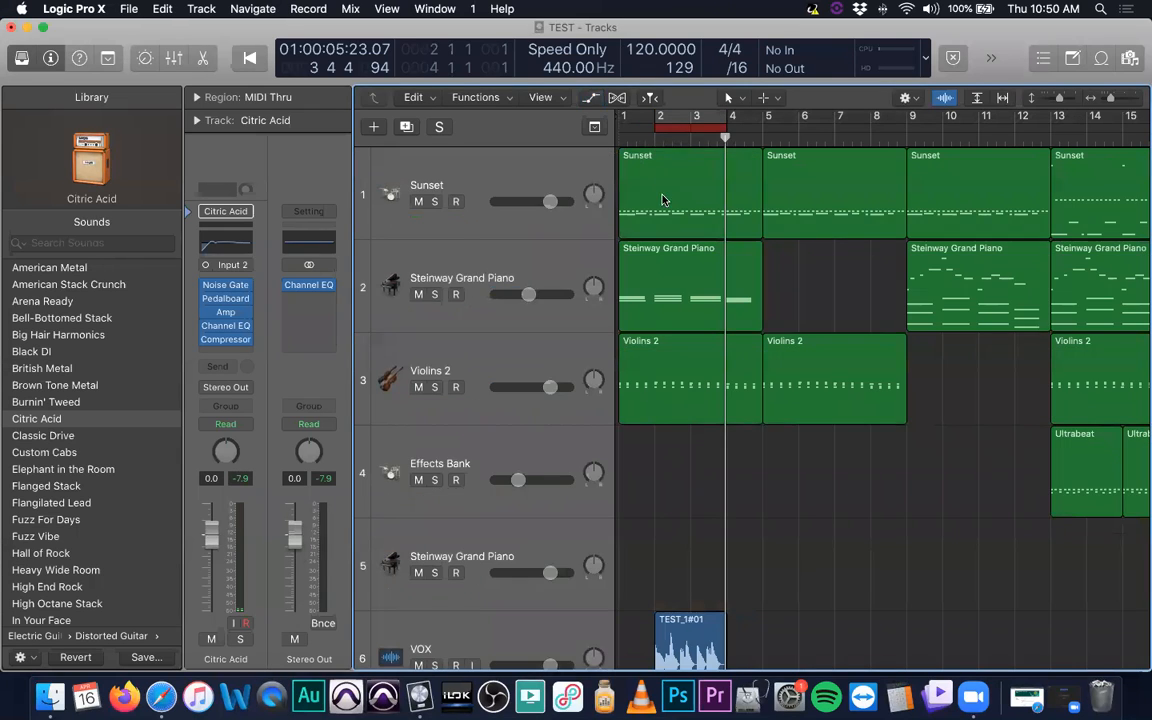
# Select the first Sunset region and review its Name and Color and Export commands
pyautogui.click(688, 158)
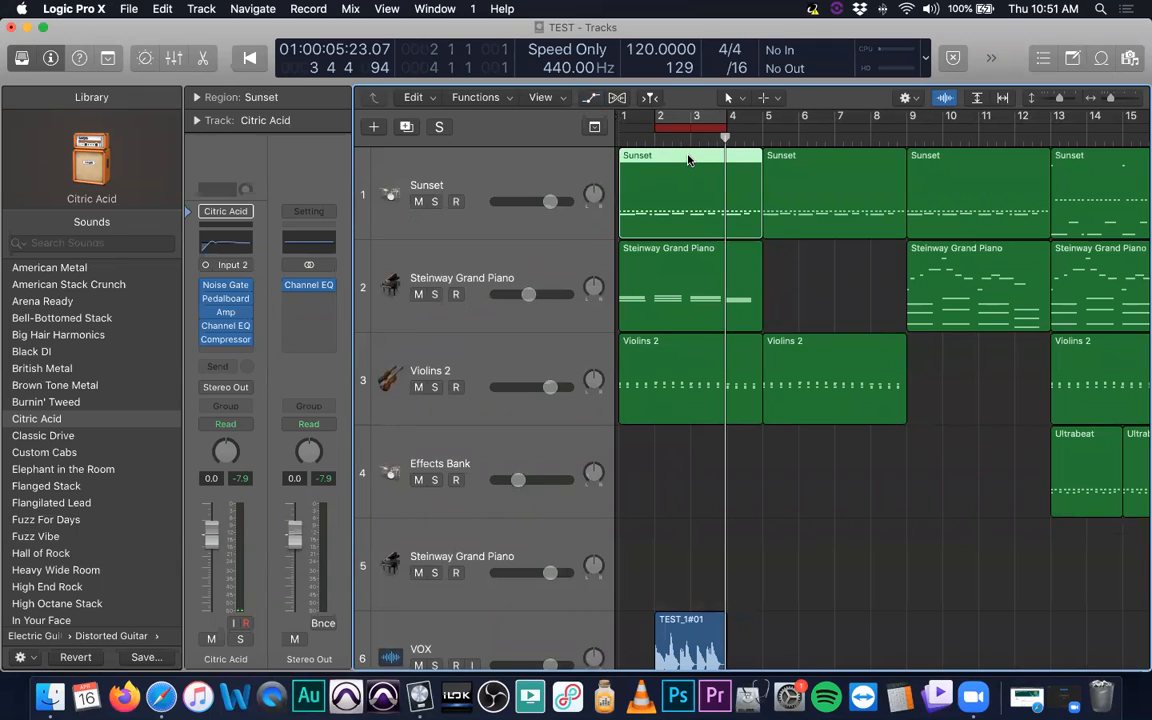
pyautogui.rightClick(676, 158)
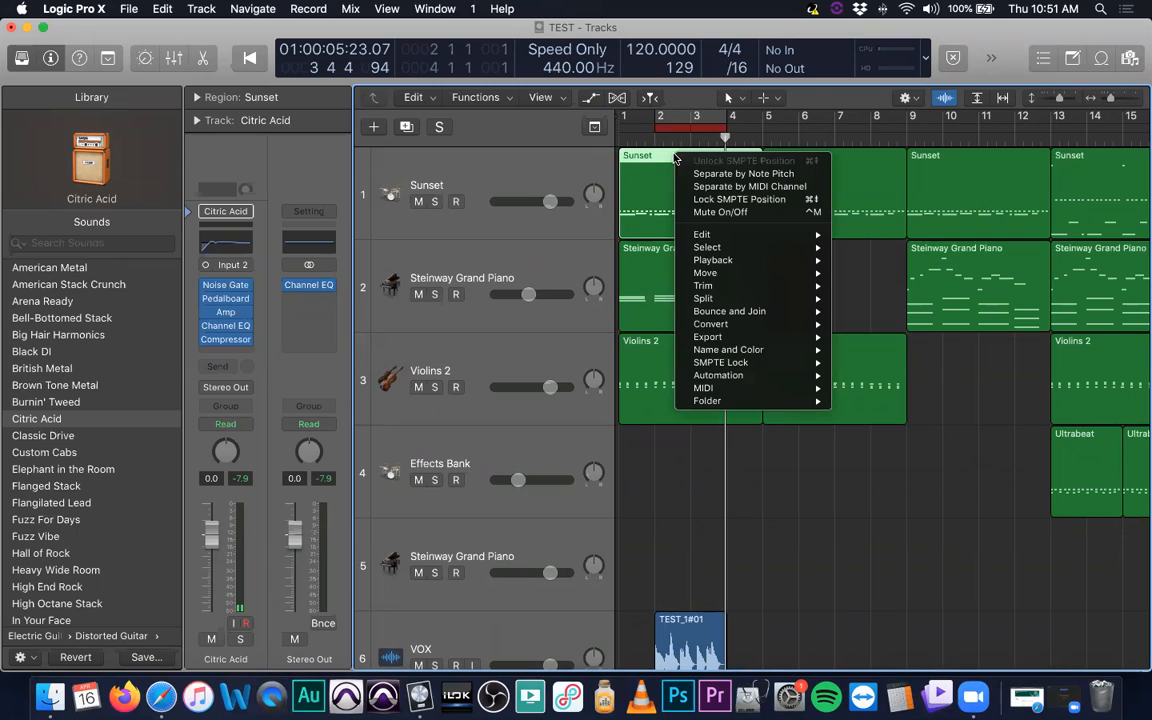
pyautogui.moveTo(756, 349)
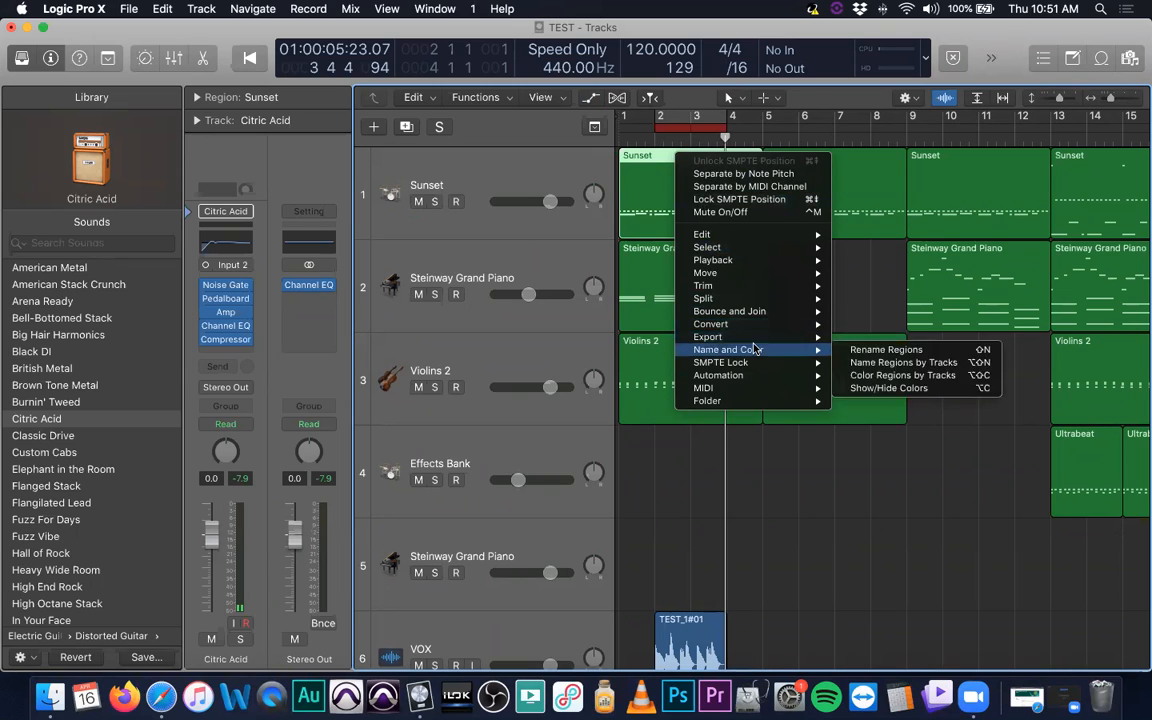
pyautogui.moveTo(753, 316)
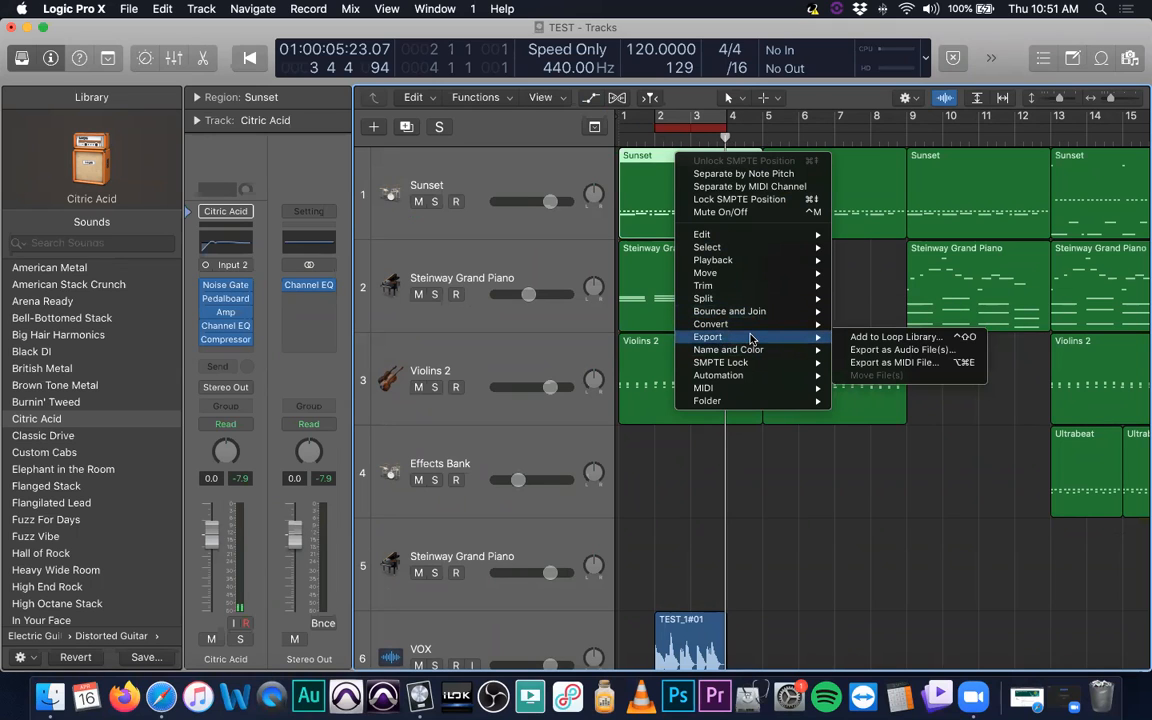
pyautogui.click(535, 168)
pyautogui.rightClick(693, 163)
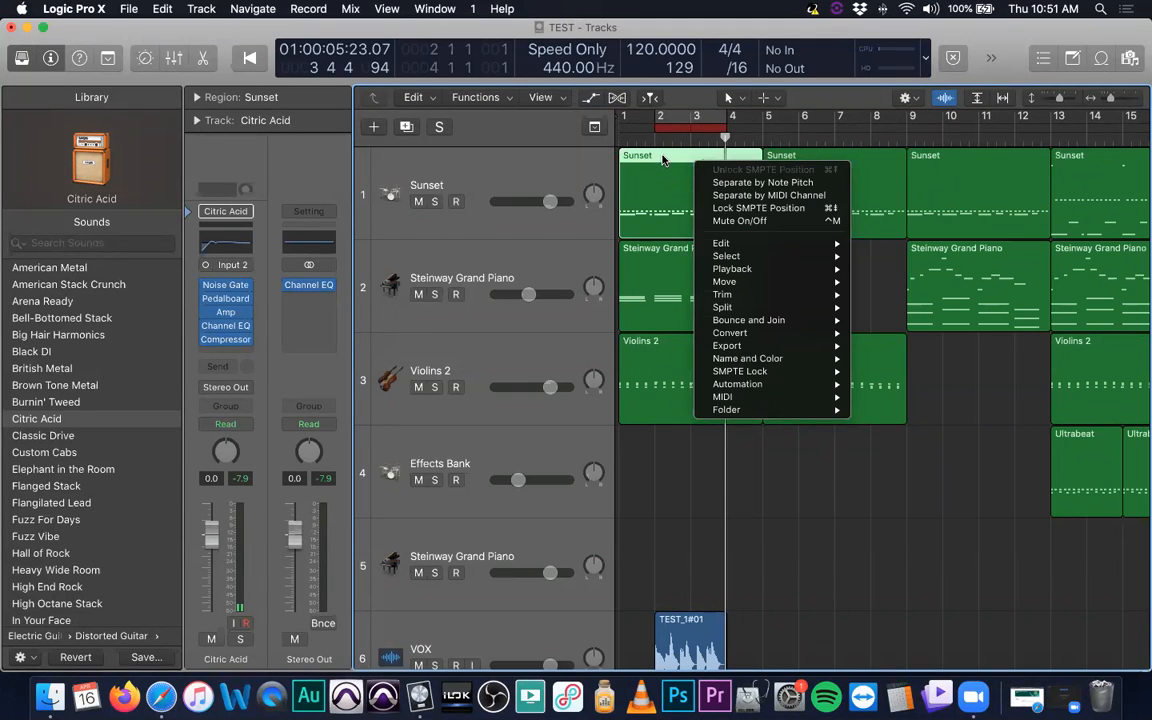
pyautogui.click(662, 160)
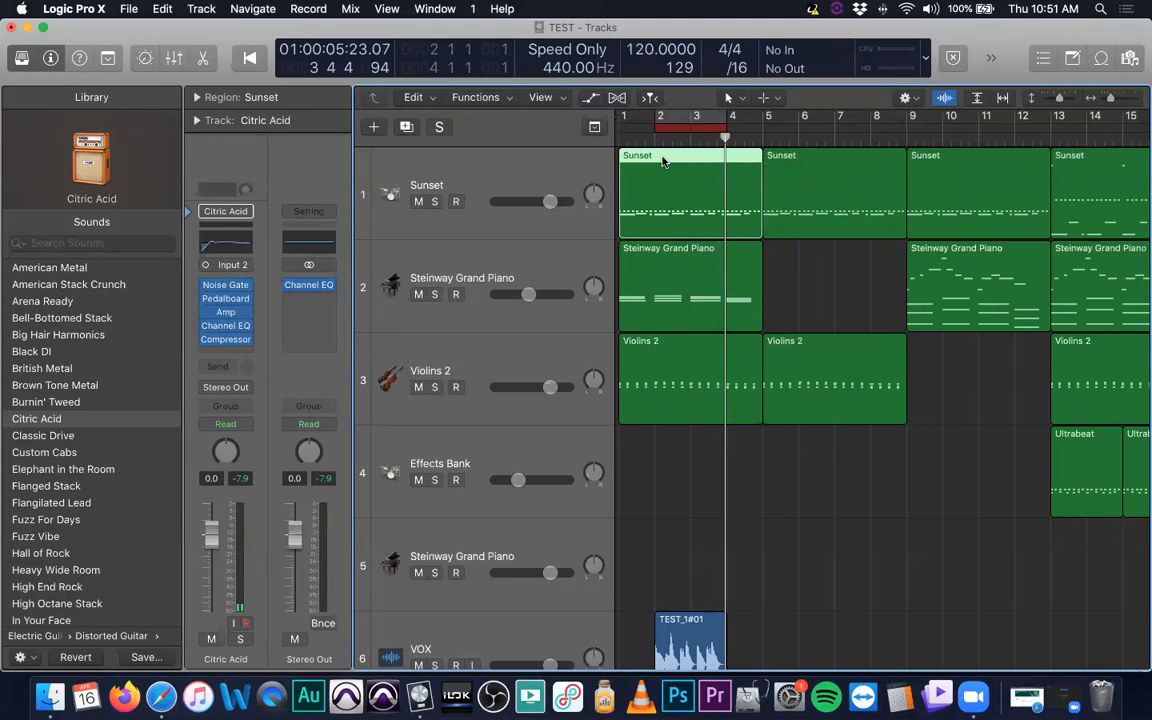
# Solo the Sunset track and set the cycle area to span bars 1 to 5
pyautogui.click(434, 201)
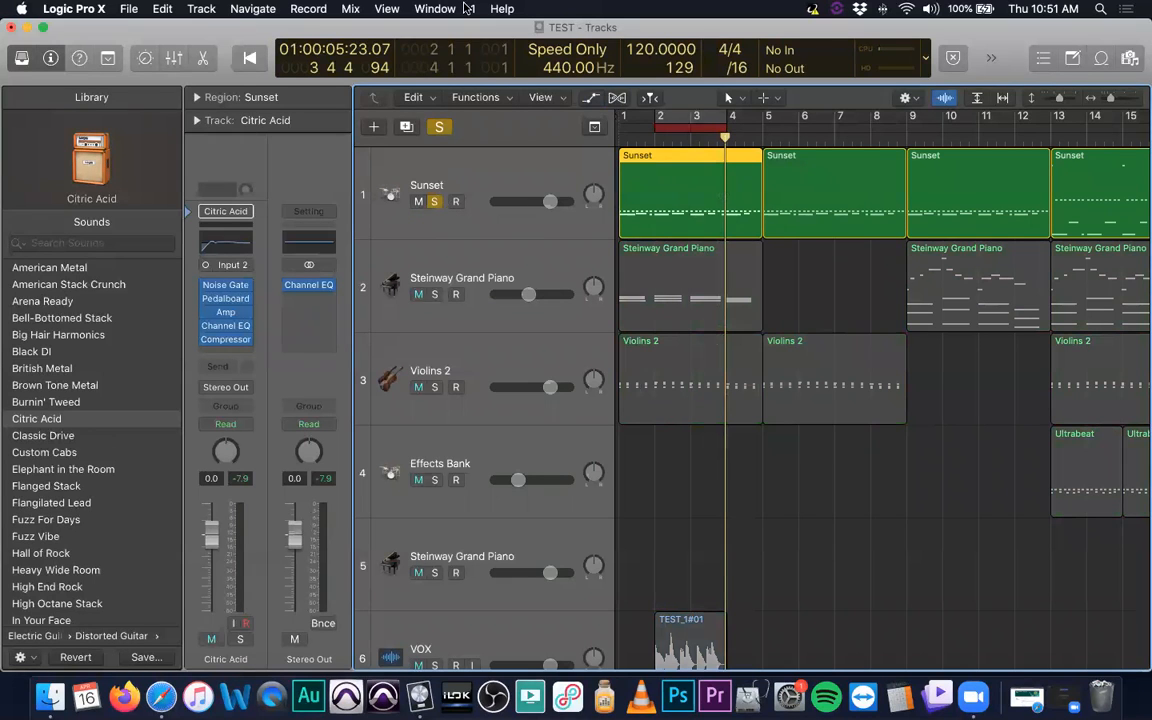
pyautogui.click(668, 118)
pyautogui.moveTo(657, 118); pyautogui.dragTo(622, 117)
pyautogui.moveTo(730, 113); pyautogui.dragTo(768, 115)
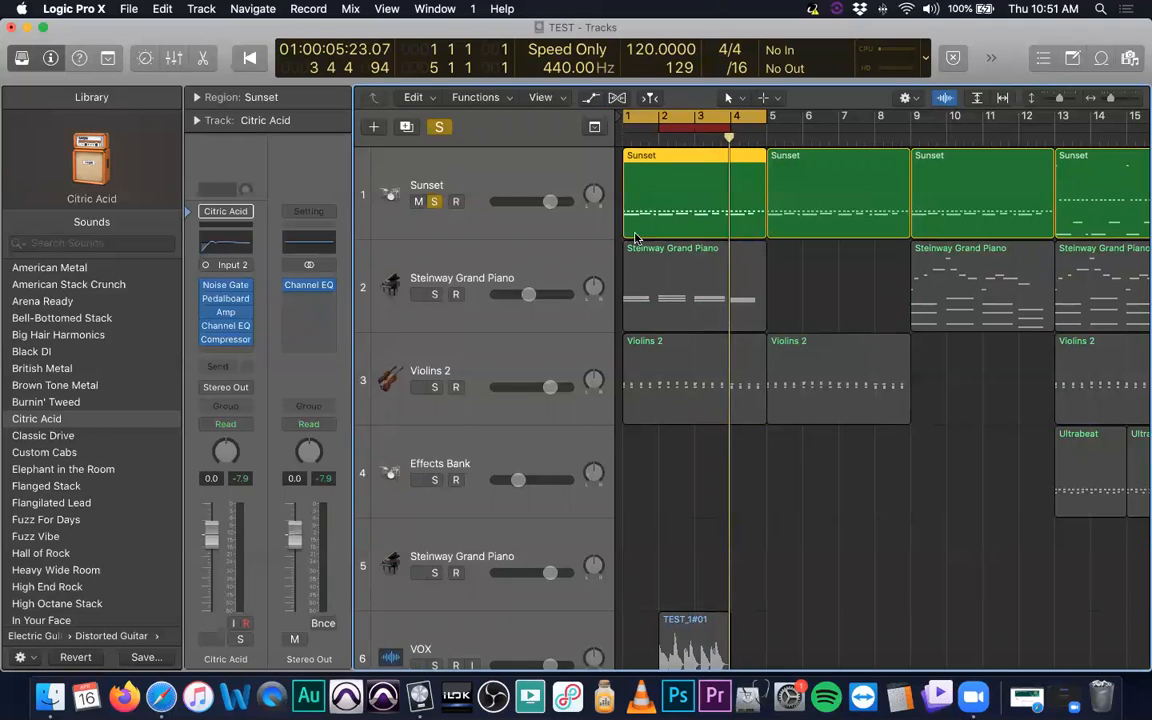
# Toggle the Sunset solo and the cycle area off and back on
pyautogui.click(438, 126)
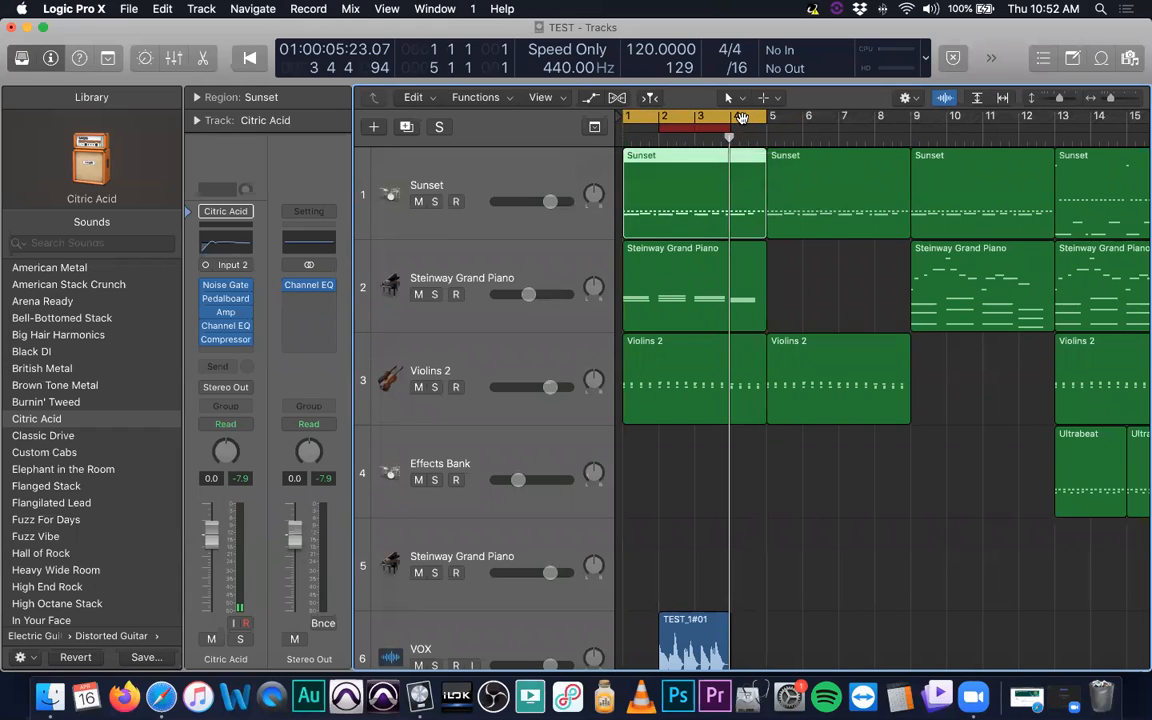
pyautogui.click(668, 117)
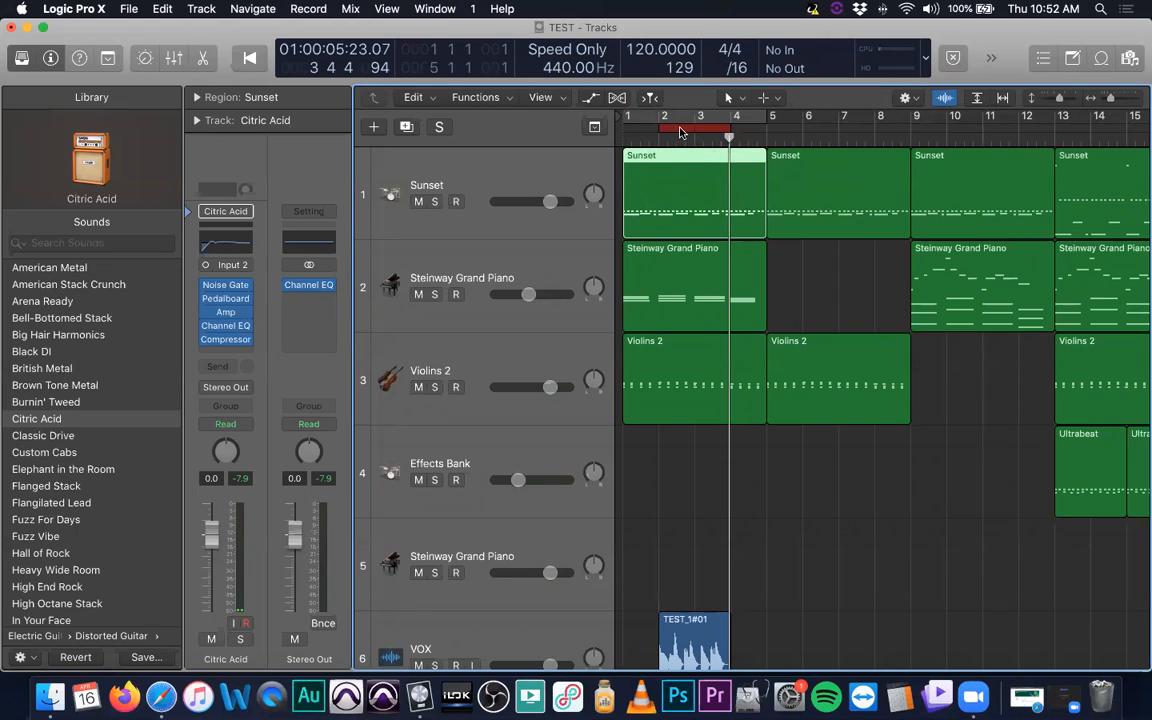
pyautogui.press('c')
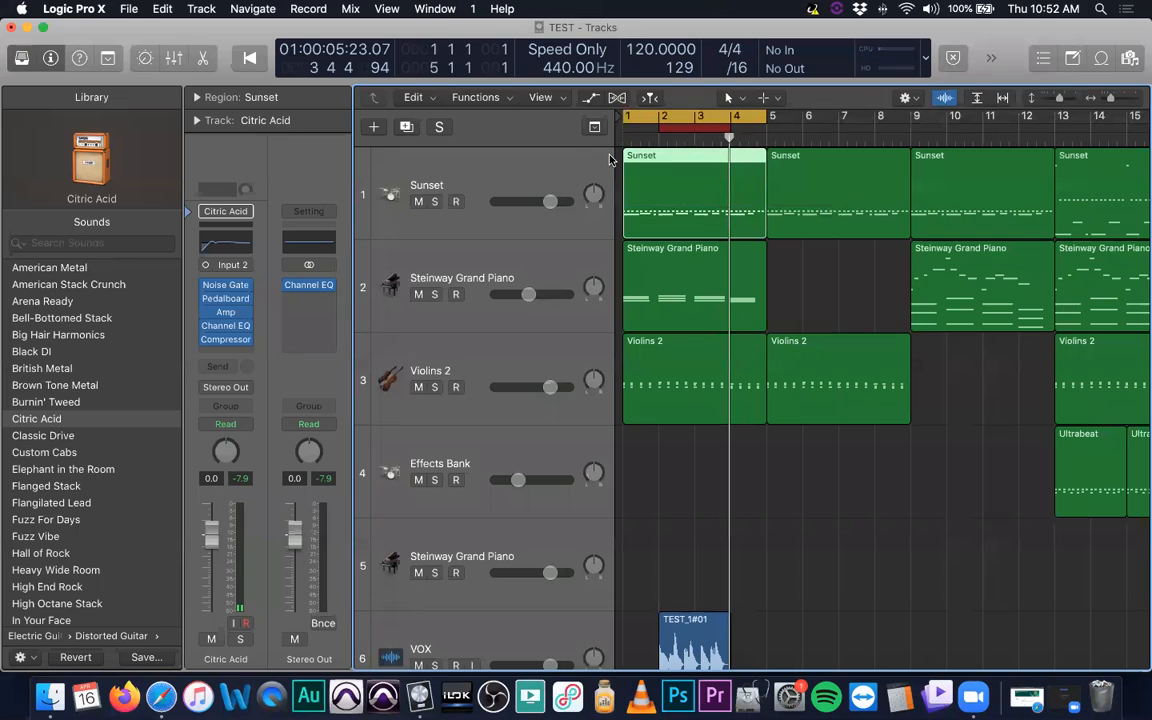
pyautogui.click(434, 202)
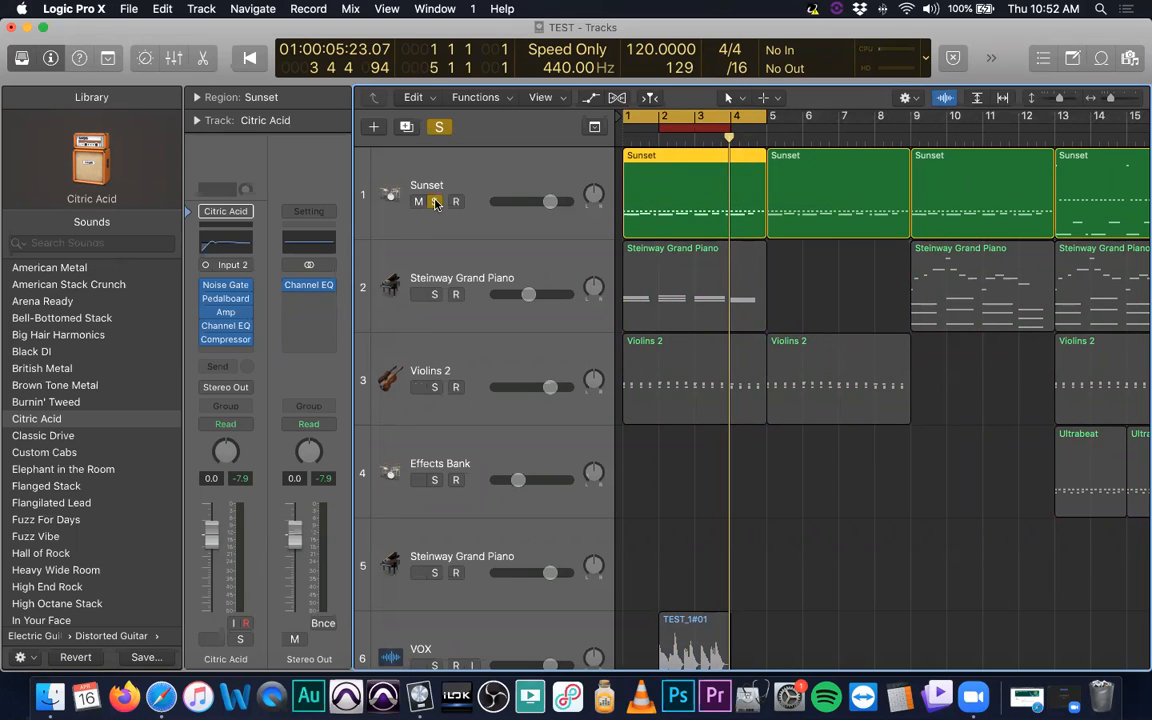
# Return the playhead to the start and review the Export commands for the first Sunset region
pyautogui.press('Return')
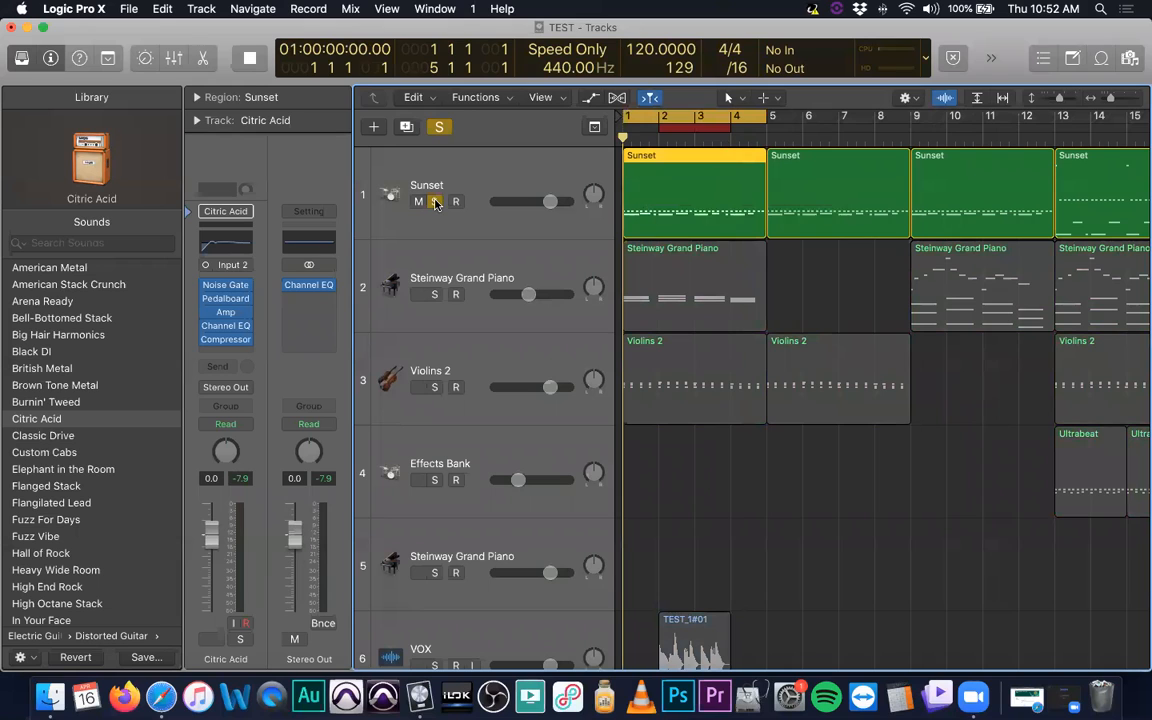
pyautogui.rightClick(681, 156)
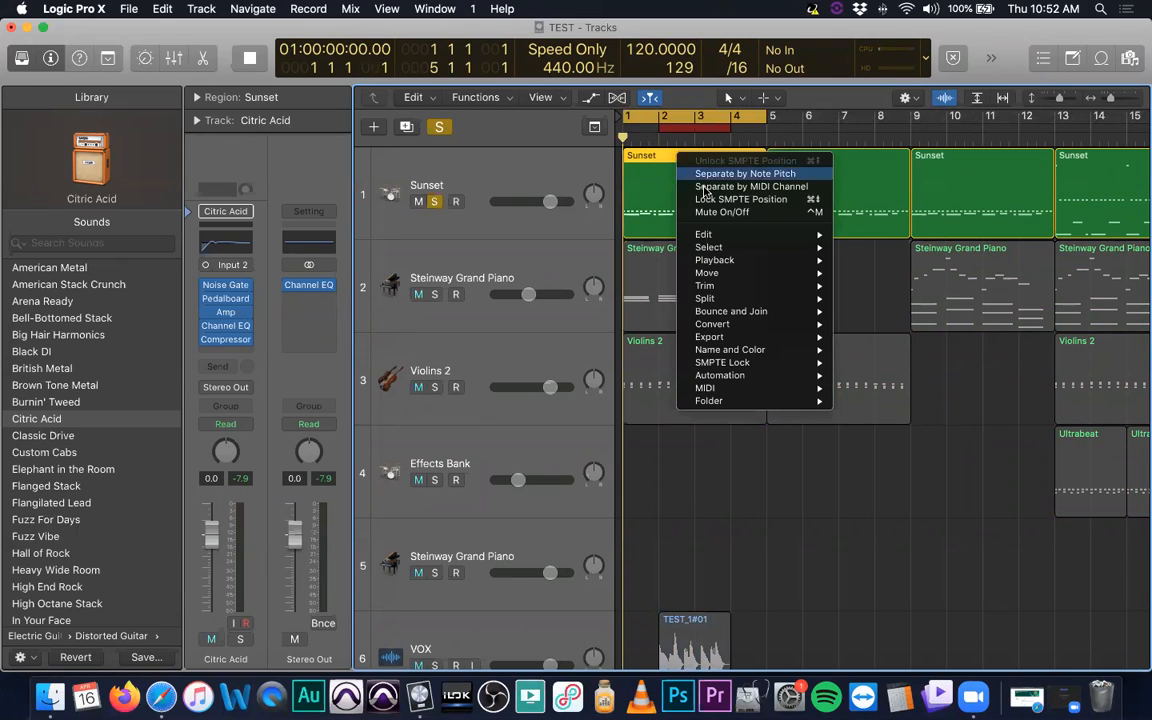
pyautogui.moveTo(753, 330)
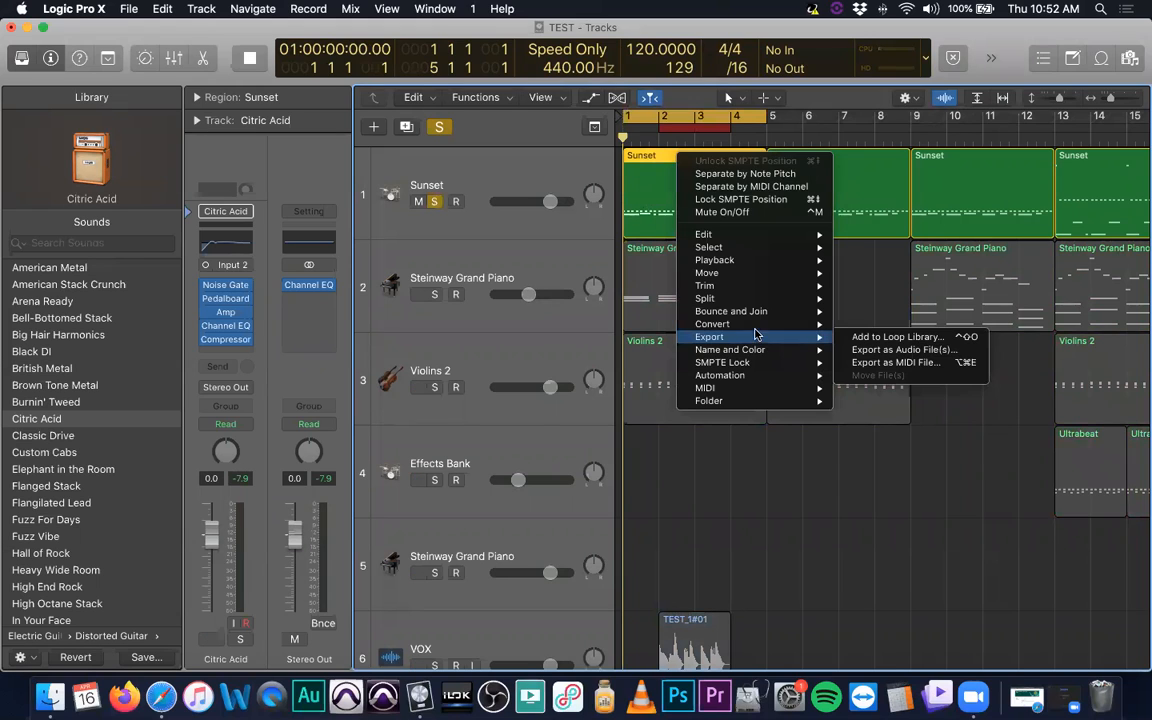
pyautogui.moveTo(750, 316)
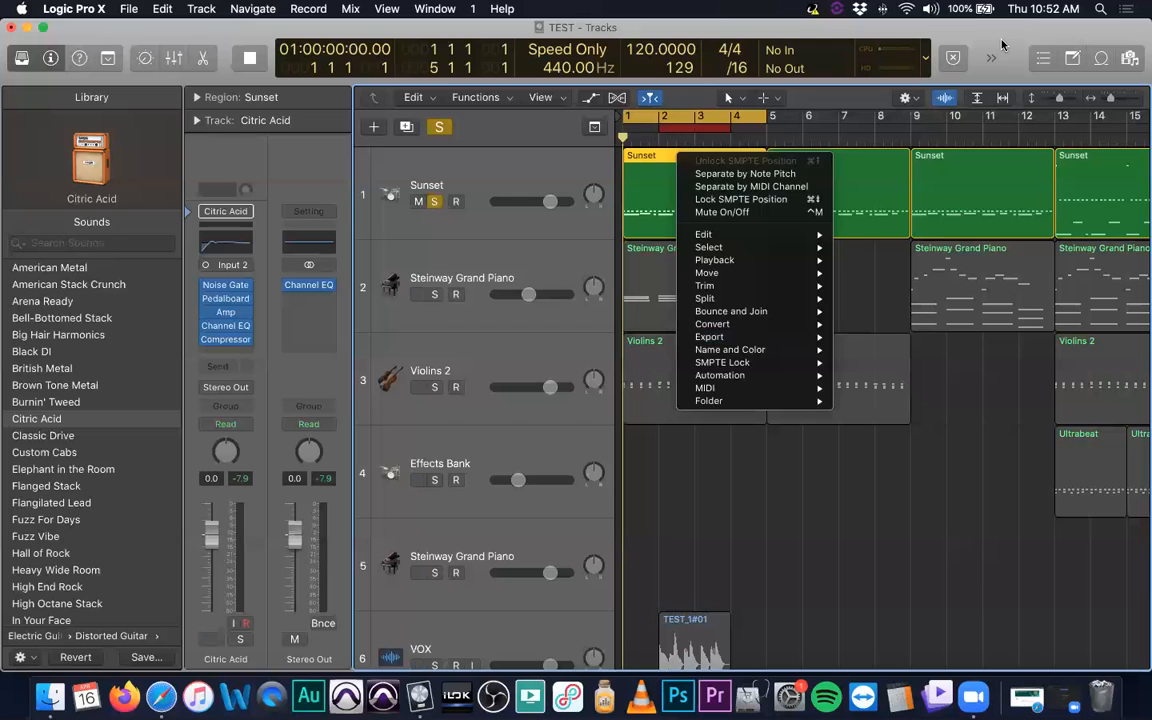
pyautogui.press('Escape')
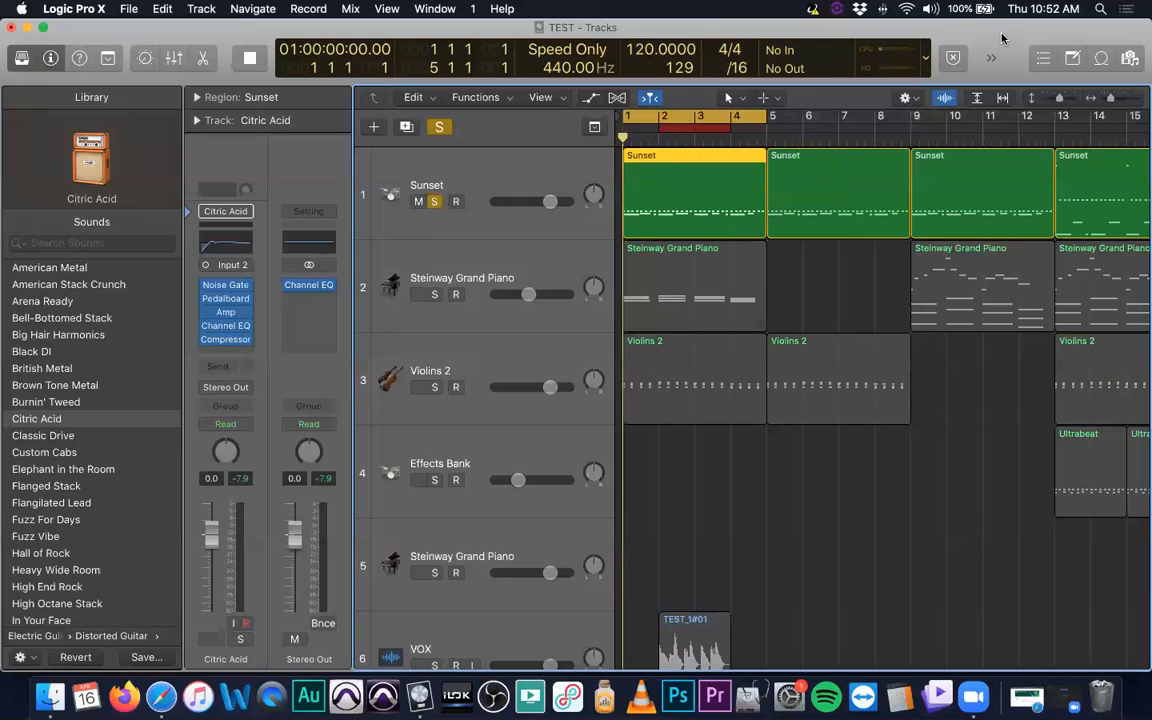
# Bounce the soloed Sunset cycle range to the Desktop as PCM and MP3 files named TEST3333
pyautogui.press('super+b')
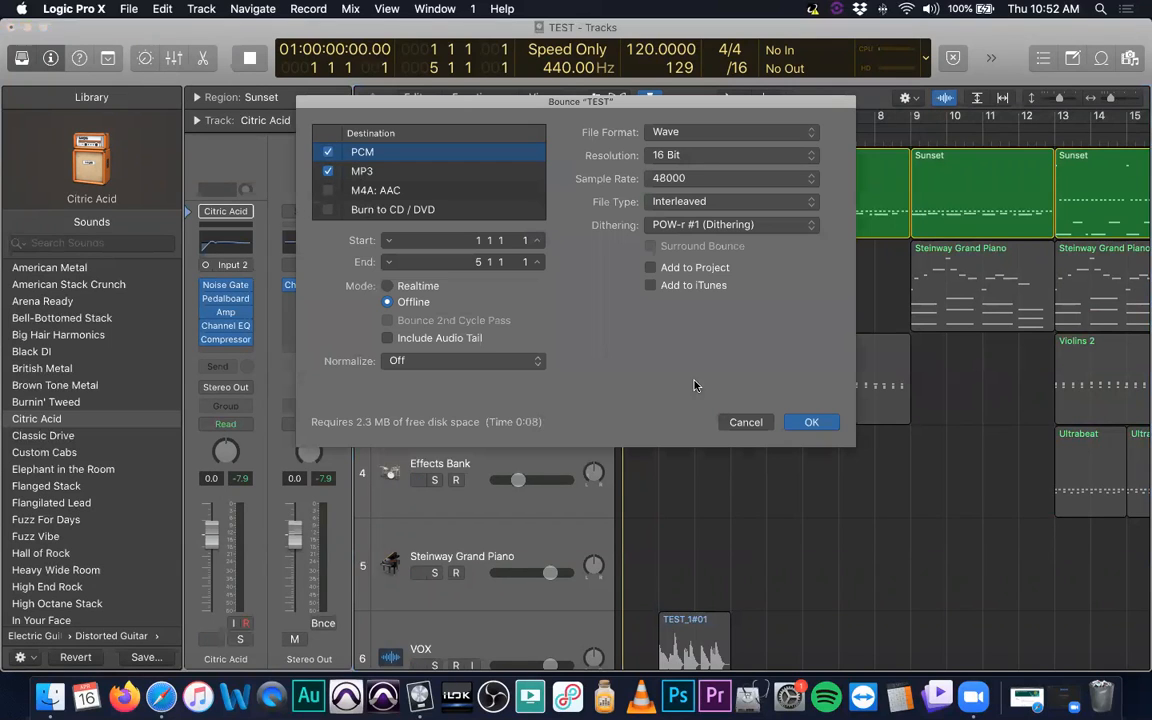
pyautogui.click(746, 421)
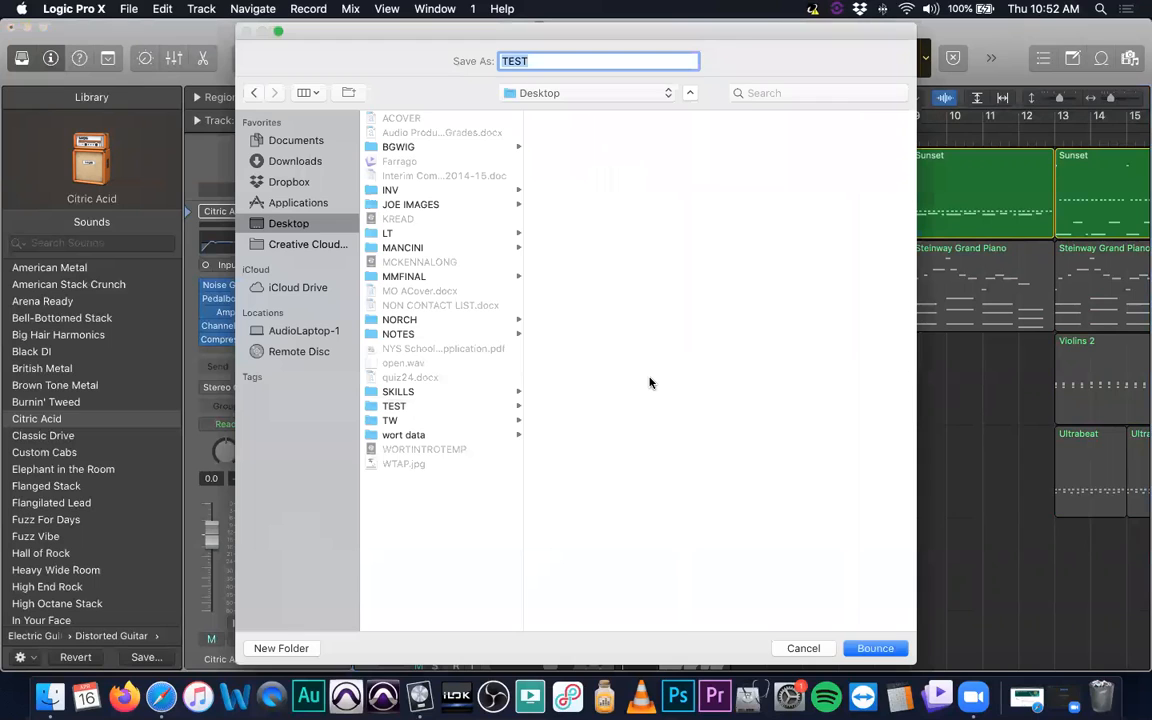
pyautogui.press('Return')
pyautogui.click(612, 137)
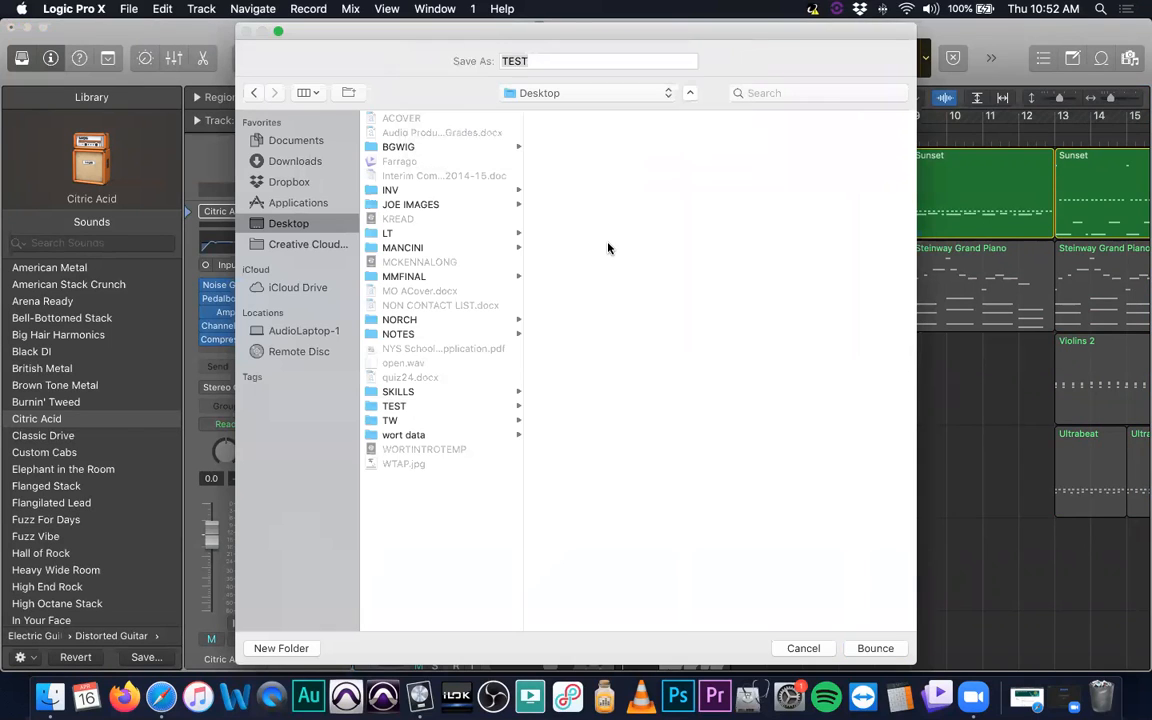
pyautogui.press('Right')
pyautogui.write('3333')
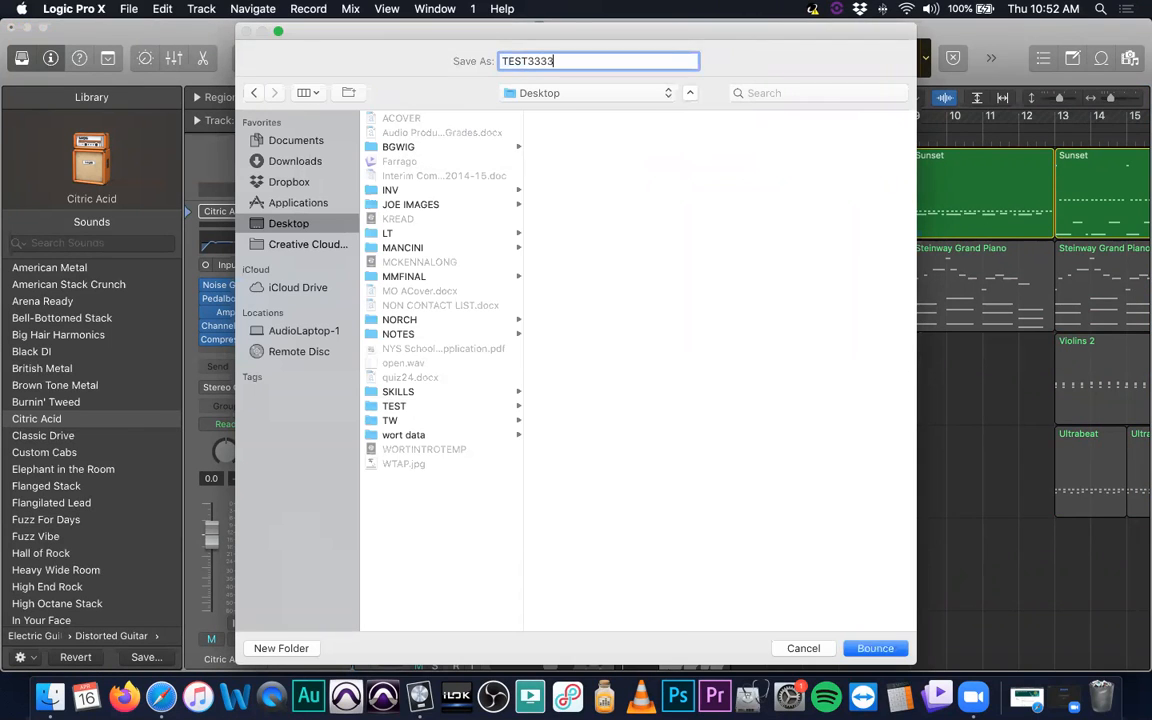
pyautogui.press('Return')
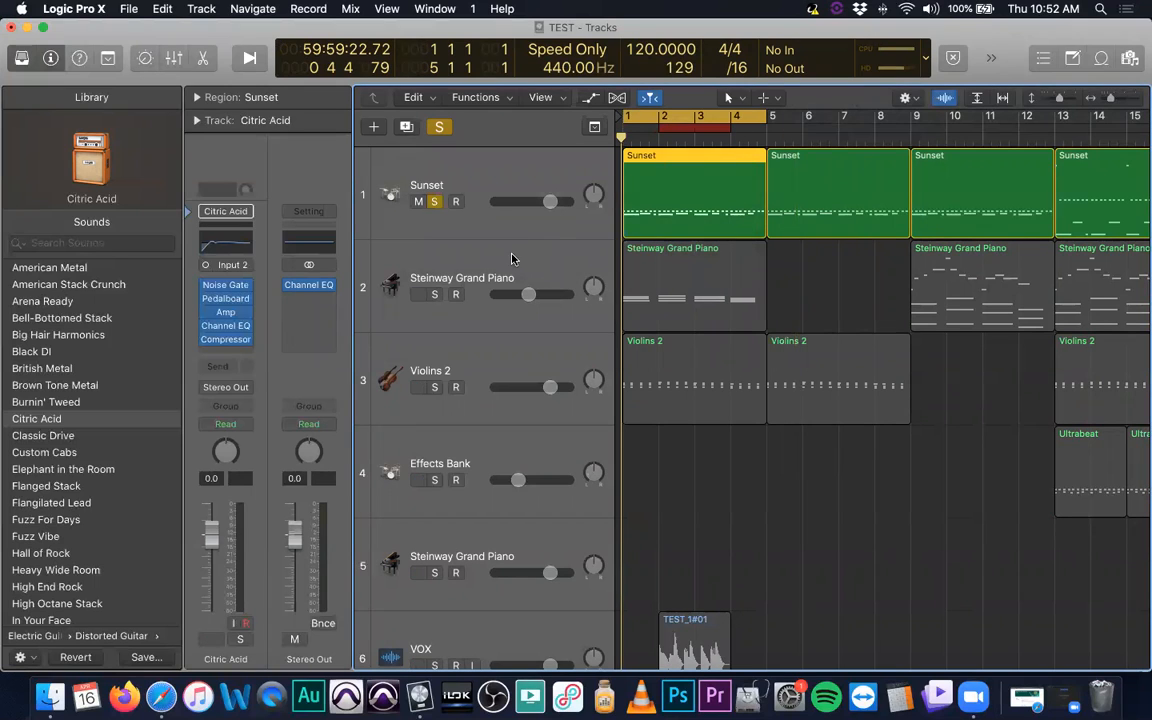
# Add one audio track with Input 1 directly below the Sunset track
pyautogui.click(419, 194)
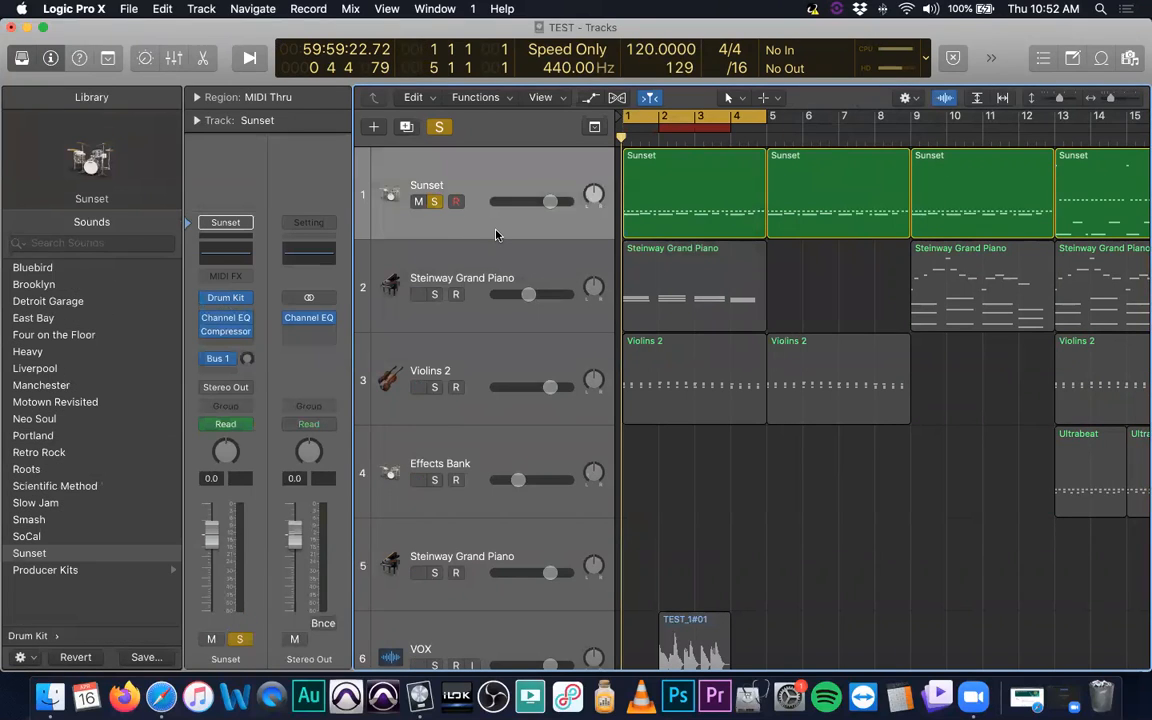
pyautogui.press('alt+super+n')
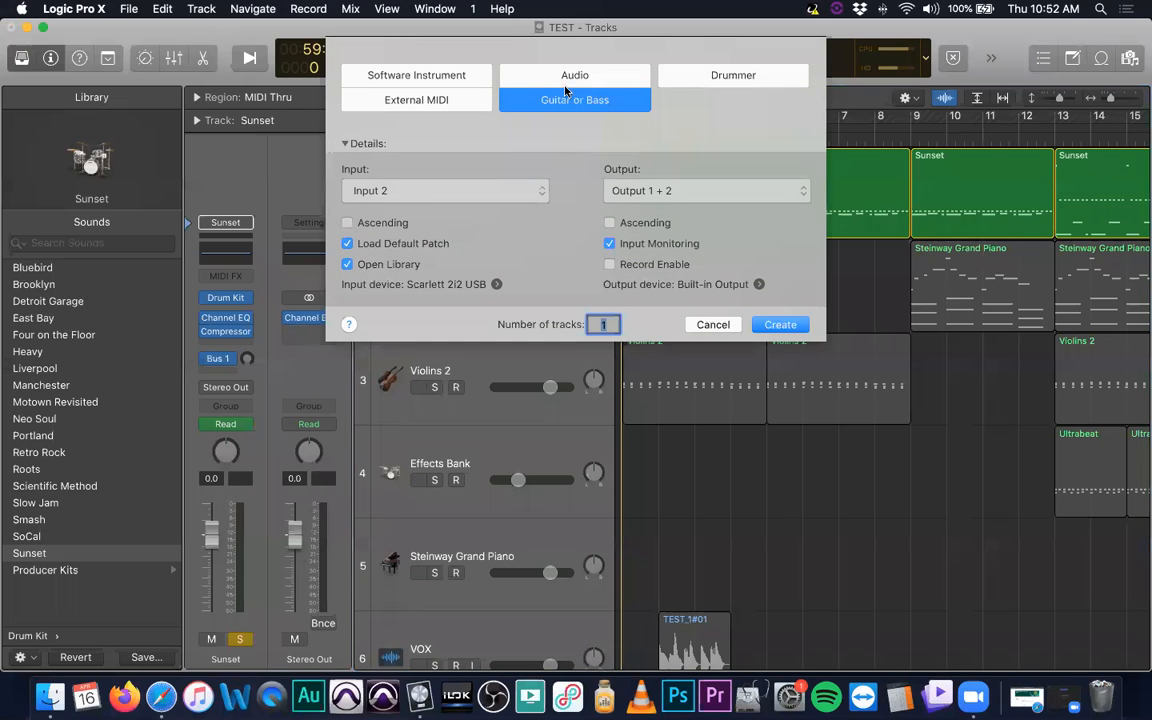
pyautogui.click(521, 85)
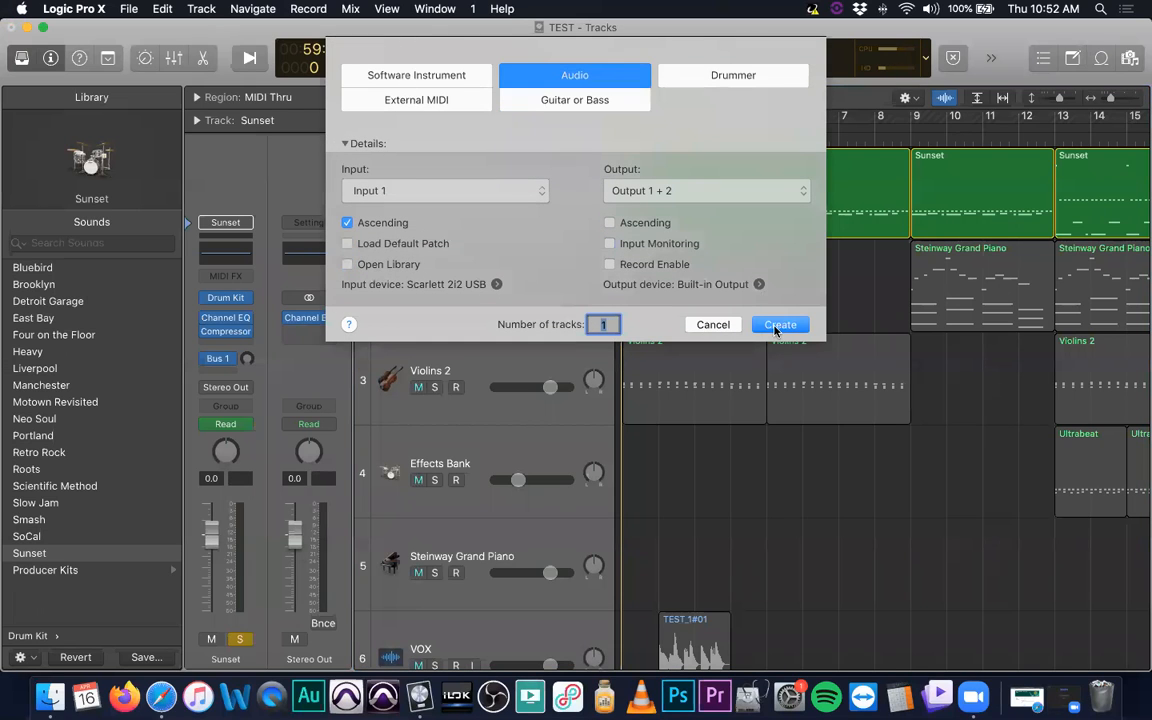
pyautogui.press('Return')
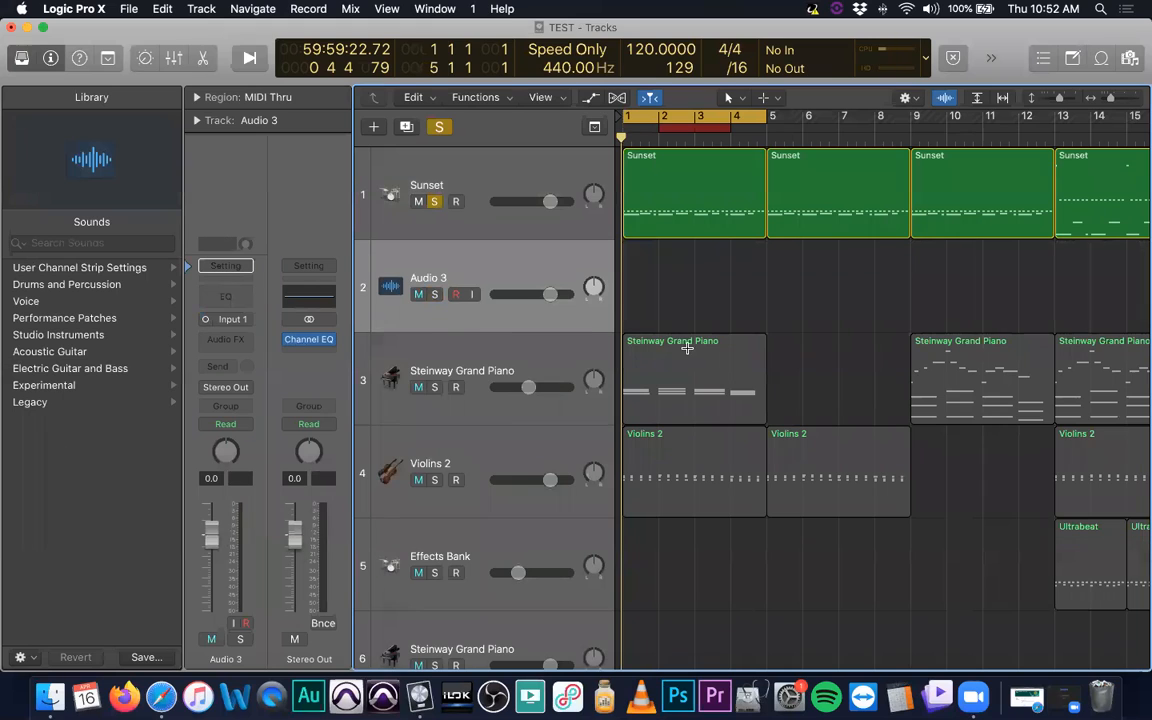
# Switch to Finder and bring TEST3333.wav from the Desktop onto the new audio track
pyautogui.press('super+Tab')
pyautogui.press('Tab')
pyautogui.press('Tab')
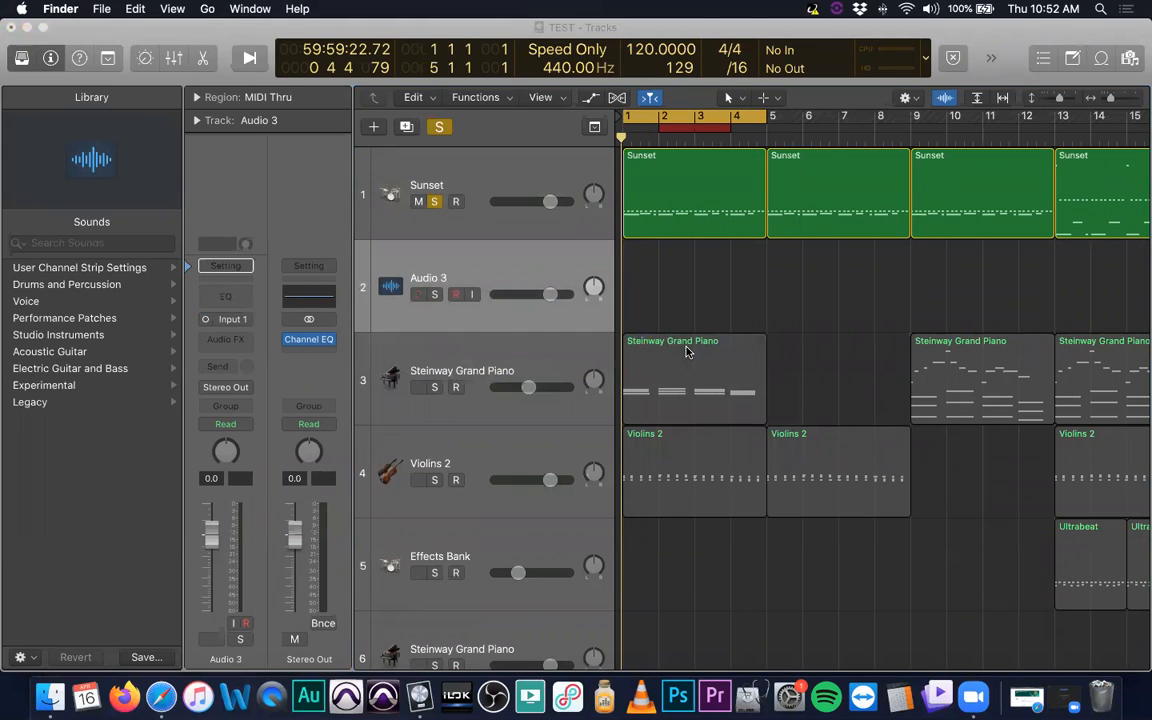
pyautogui.press('super+n')
pyautogui.scroll(-5, 370, 368)
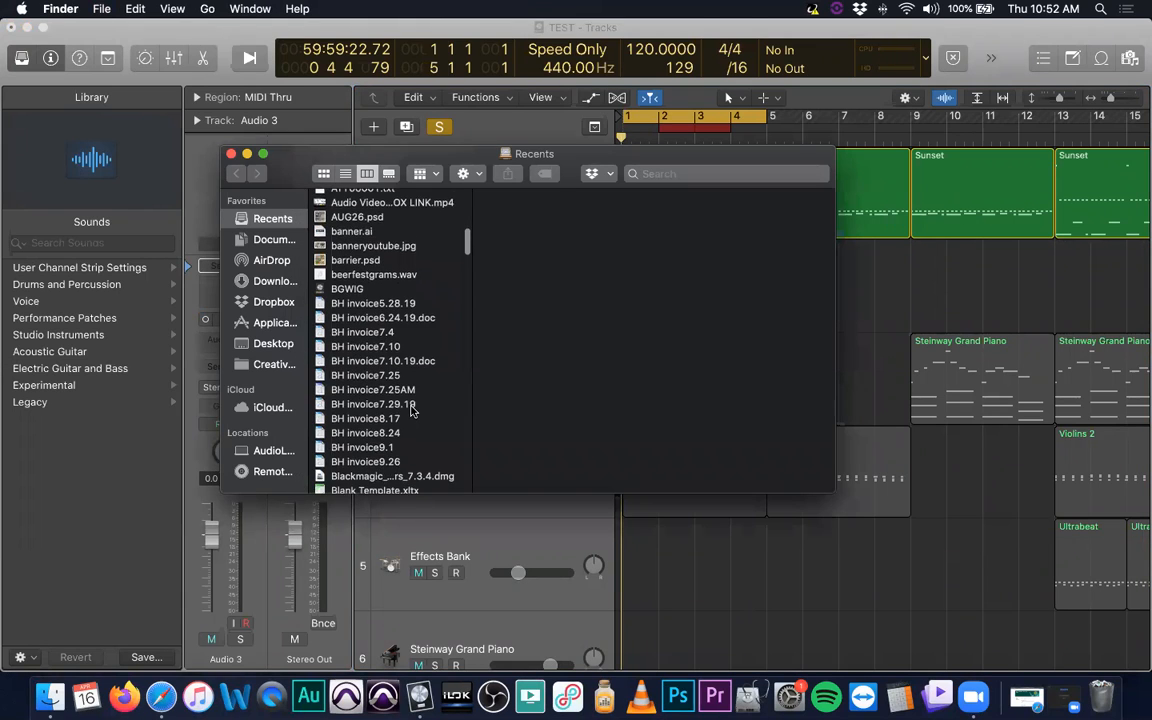
pyautogui.click(272, 343)
pyautogui.scroll(-3, 343, 413)
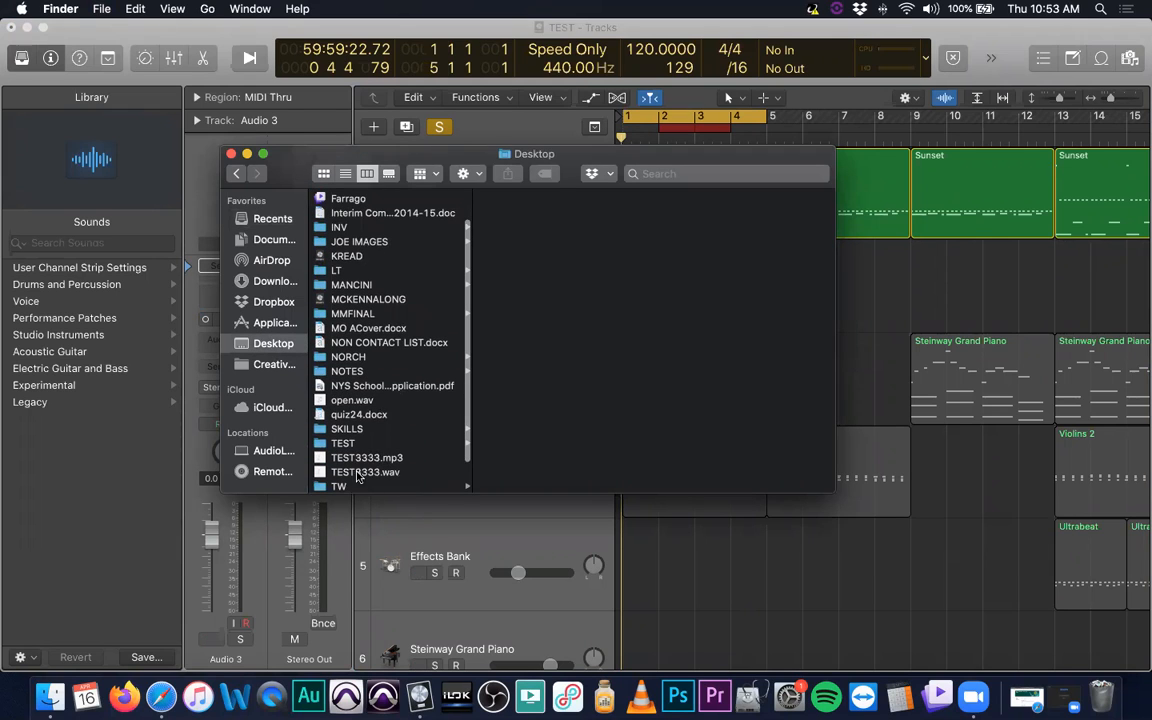
pyautogui.moveTo(370, 472); pyautogui.dragTo(902, 281)
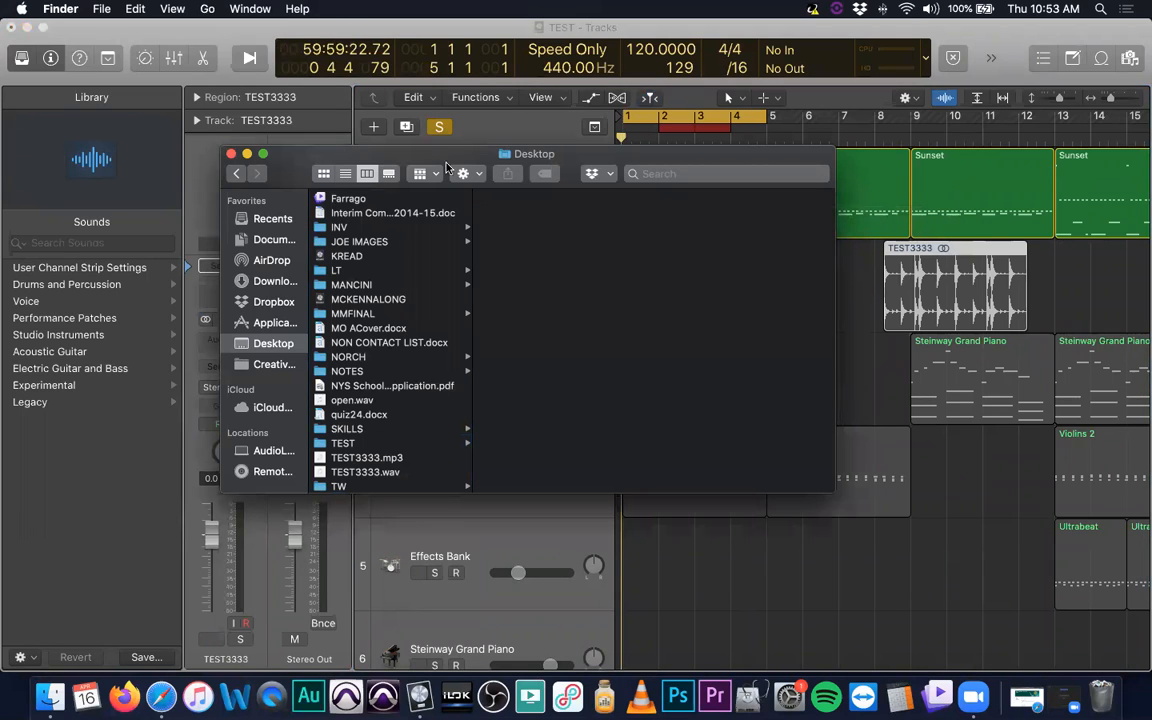
# Return to Logic Pro, move the TEST3333 region to the start of bar 1 and clear the active solo
pyautogui.press('super+w')
pyautogui.moveTo(893, 258); pyautogui.dragTo(633, 258)
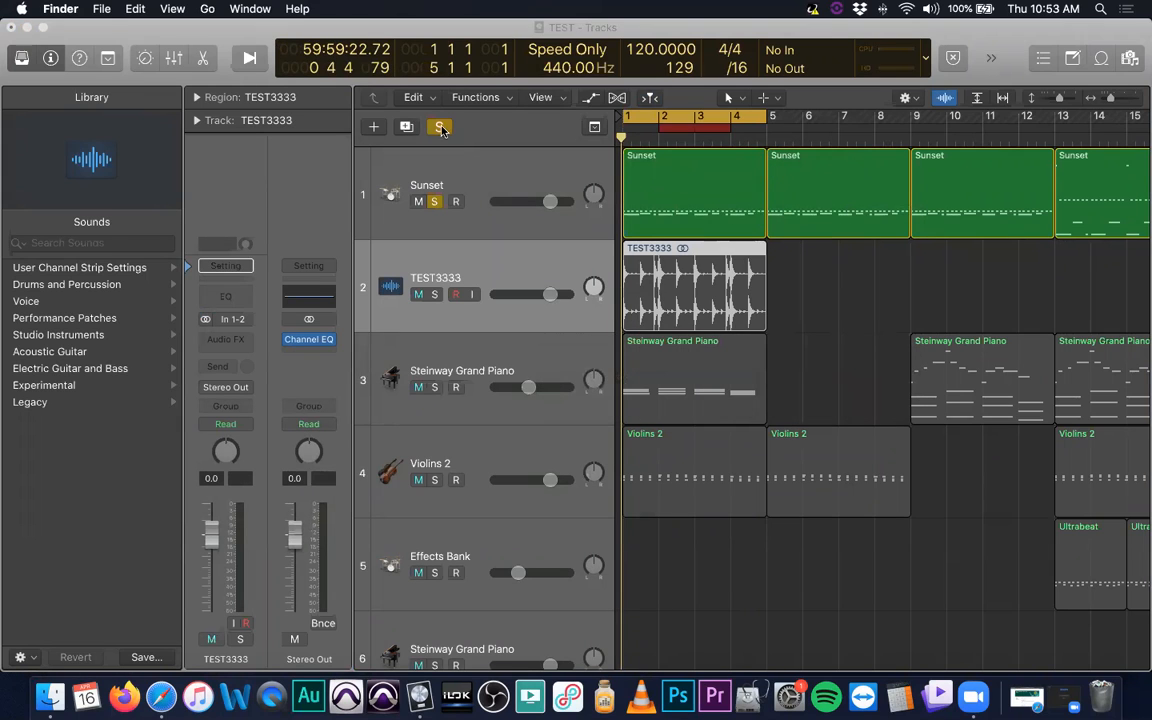
pyautogui.click(688, 278)
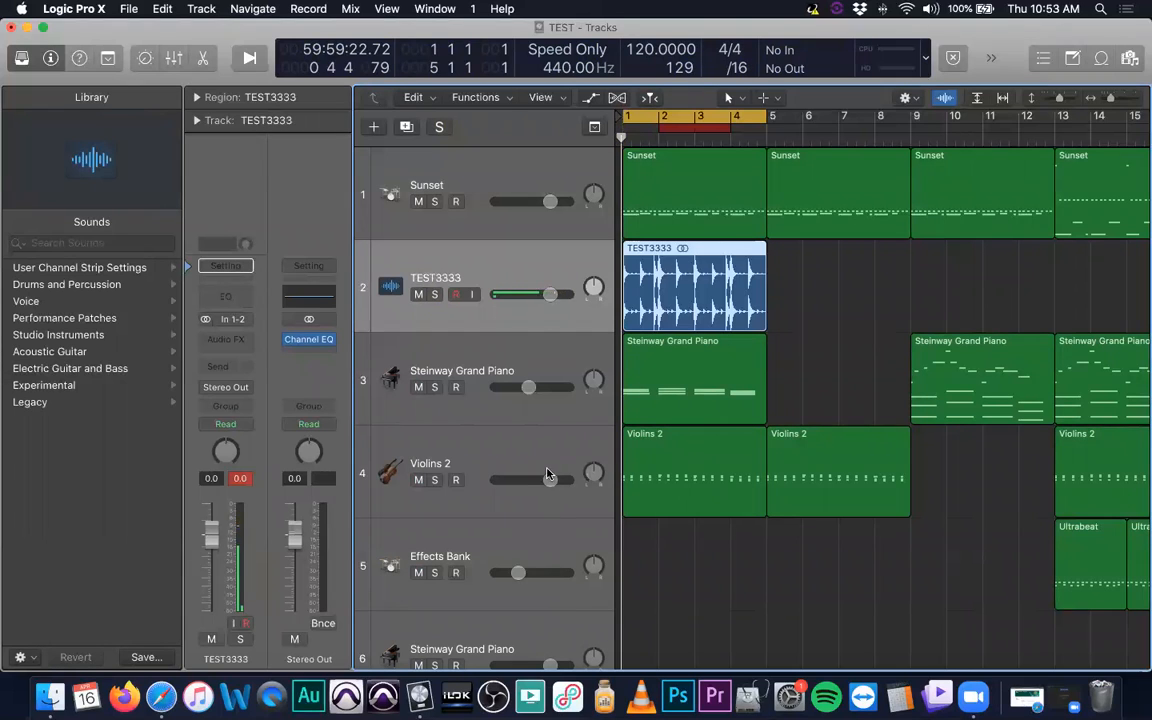
# Select the VOX track
pyautogui.scroll(-2, 545, 322)
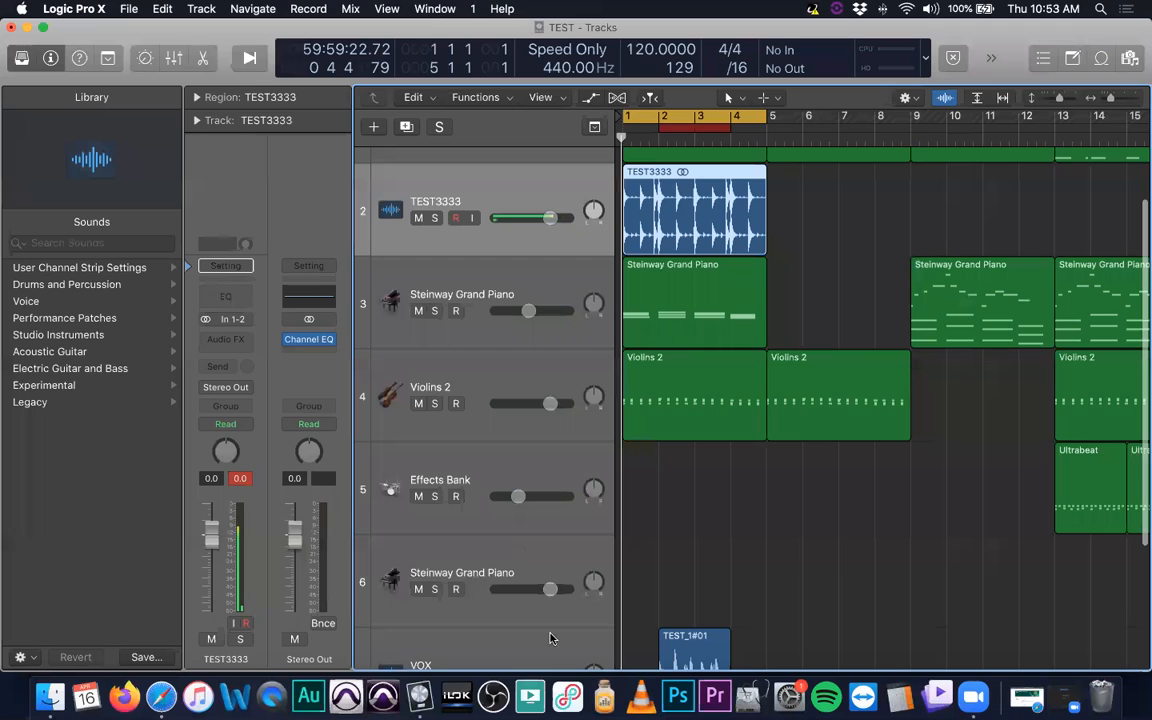
pyautogui.scroll(-2, 549, 600)
pyautogui.click(548, 610)
pyautogui.scroll(2, 555, 278)
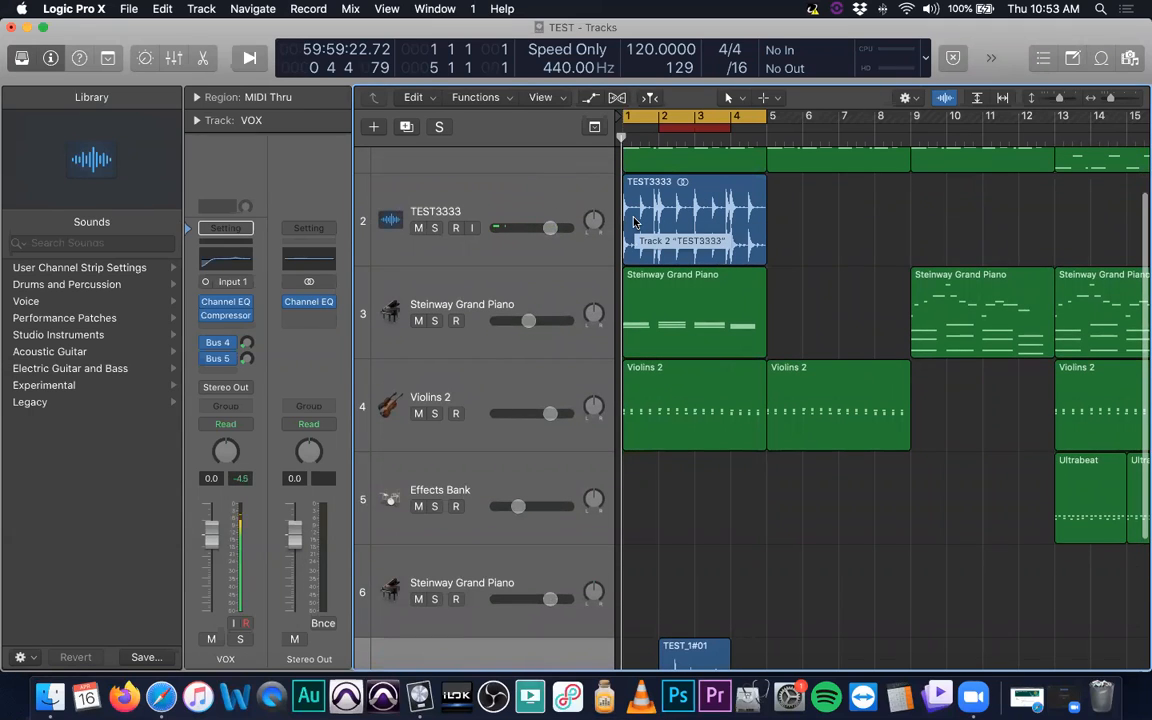
pyautogui.scroll(2, 635, 225)
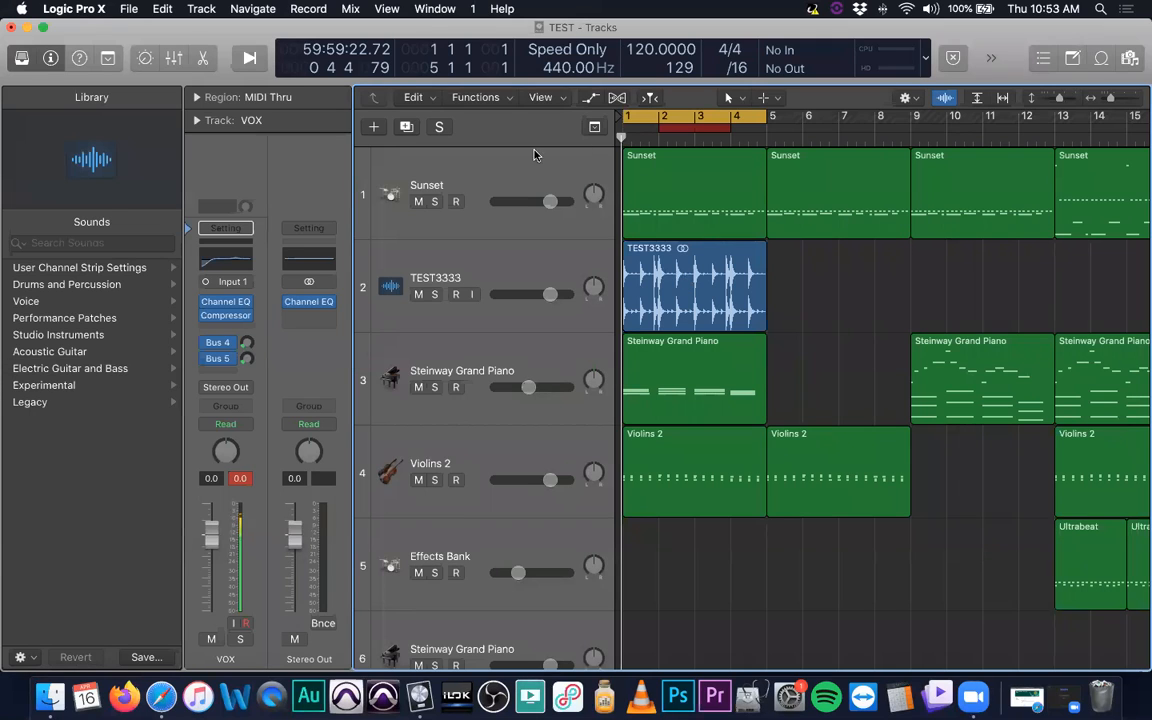
# Mute and hide the Sunset track and play the arrangement from the start with the TEST3333 audio in its place
pyautogui.click(445, 158)
pyautogui.click(418, 203)
pyautogui.press('h')
pyautogui.click(419, 202)
pyautogui.press('h')
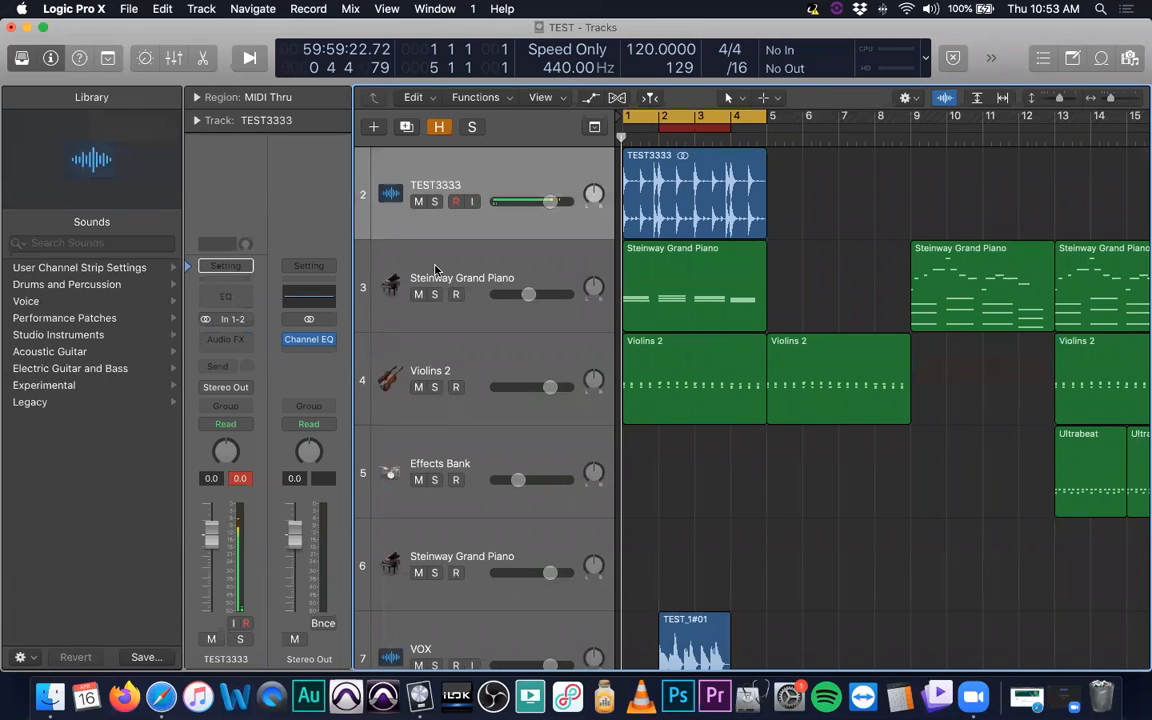
pyautogui.press('space')
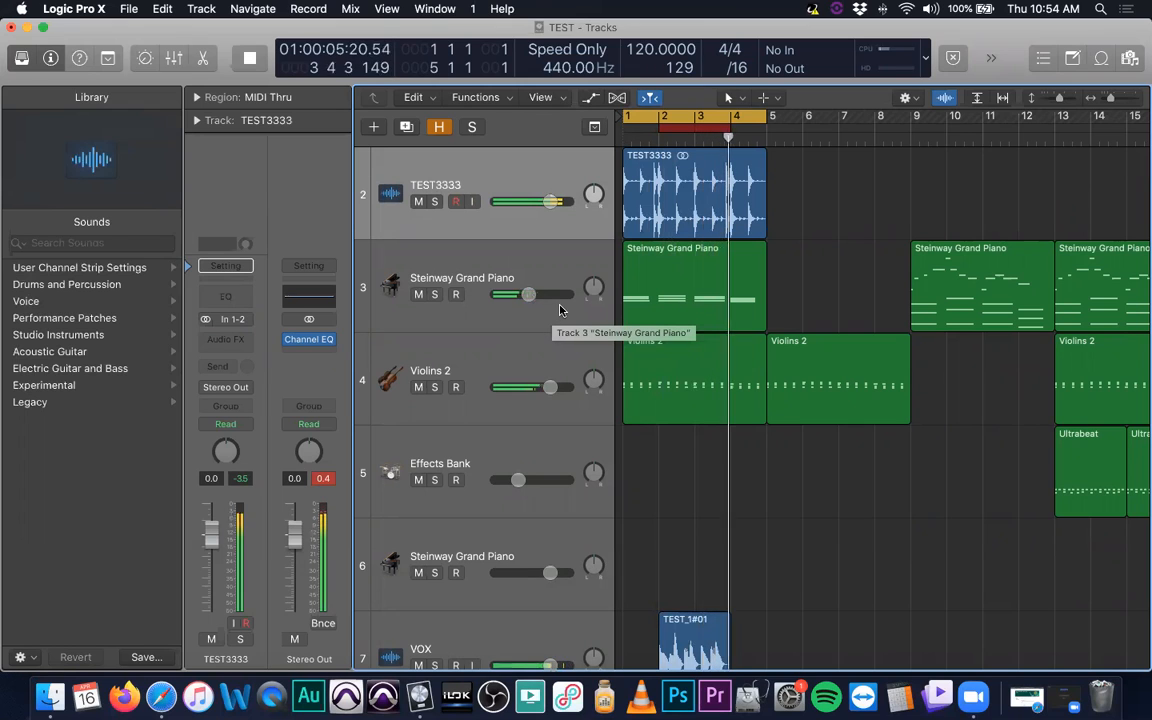
pyautogui.press('space')
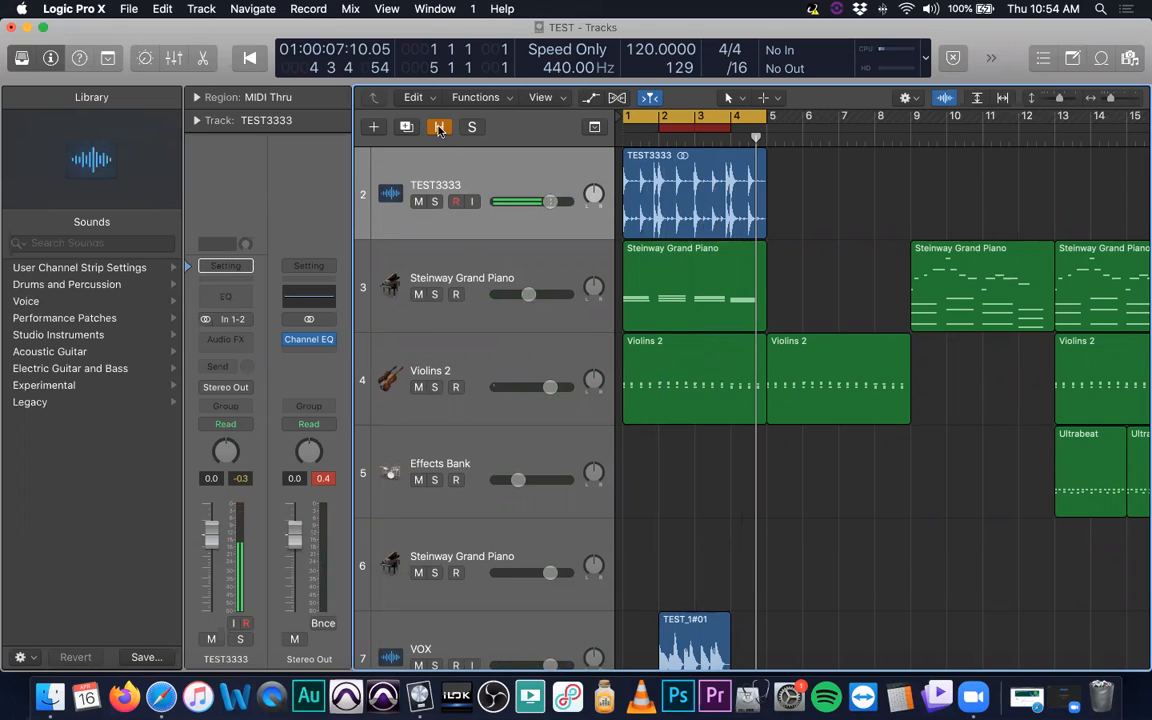
# Unhide and unmute the Sunset track, and mute and hide the TEST3333 track instead
pyautogui.click(439, 128)
pyautogui.click(419, 203)
pyautogui.click(439, 202)
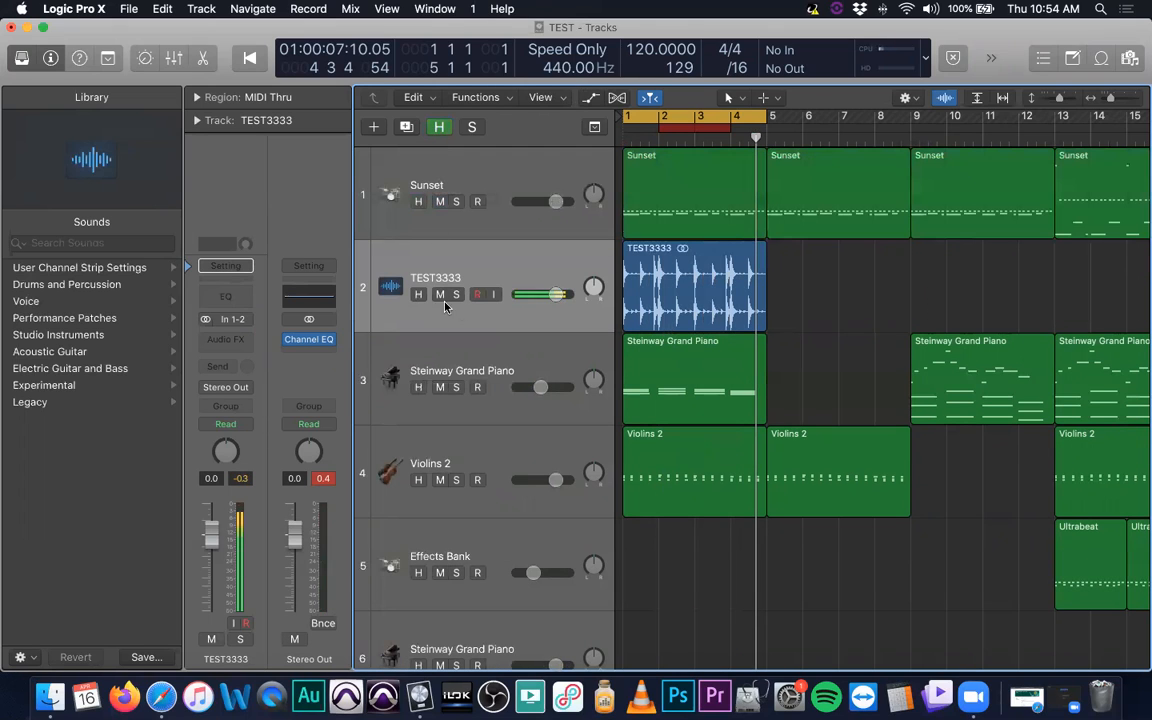
pyautogui.click(418, 294)
pyautogui.click(439, 294)
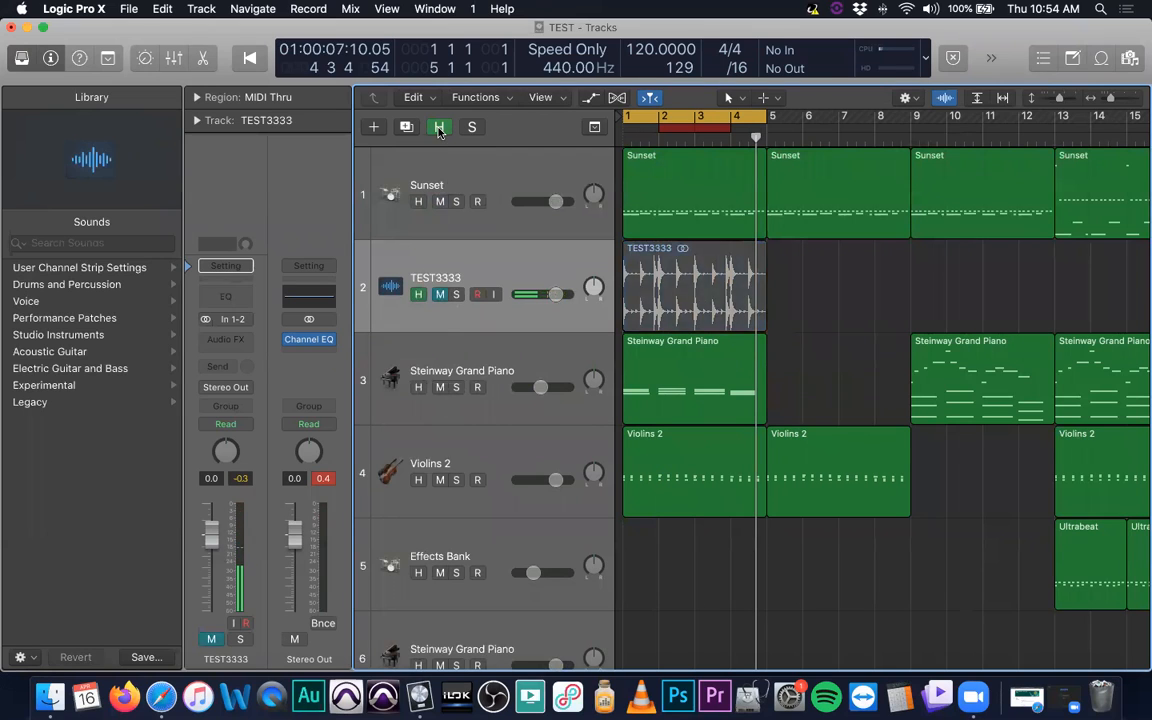
pyautogui.click(439, 127)
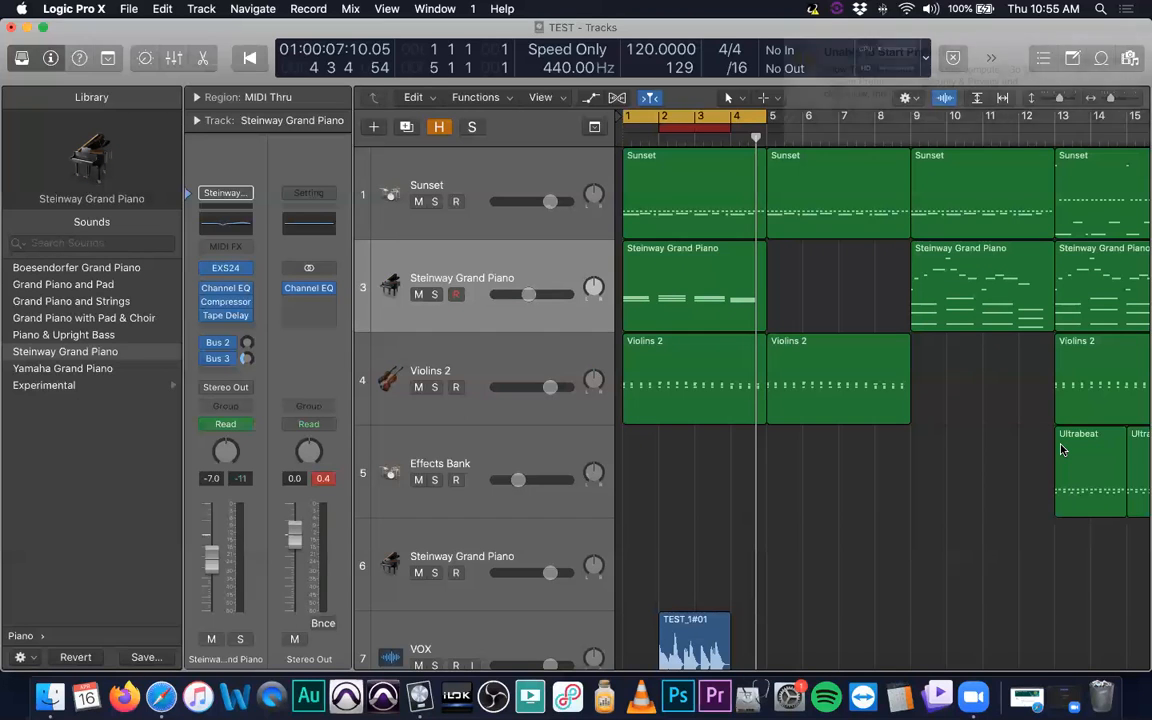
pyautogui.click(1076, 64)
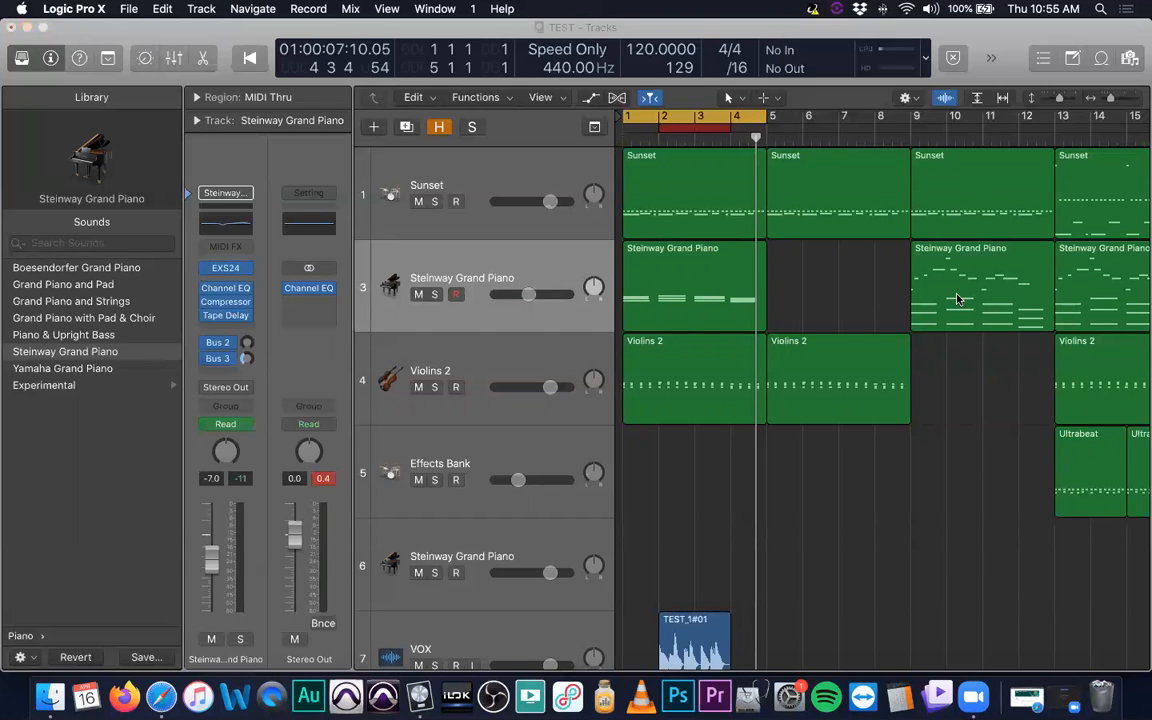